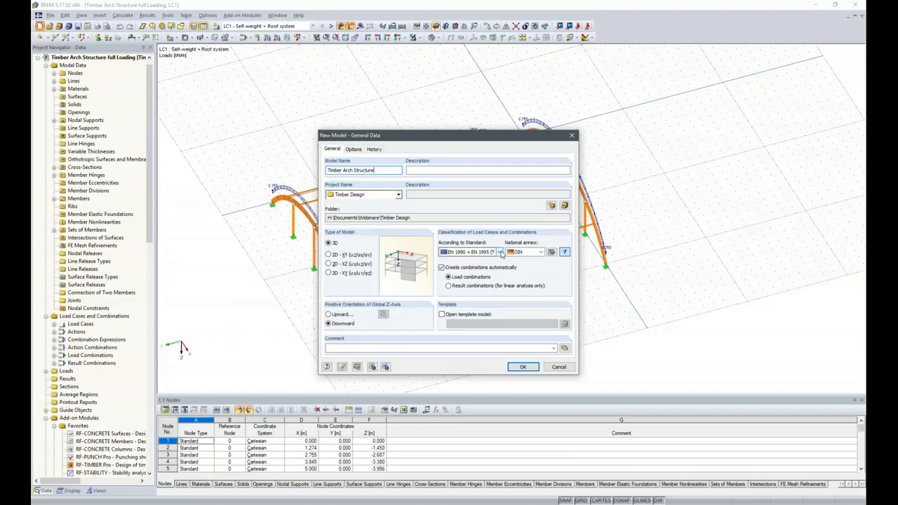
- Choose Service Class 1 for the timber deformation coefficient in the EN 1990 + EN 1995 DIN settings and create the Timber Arch Structure model
click(500, 252)
click(500, 252)
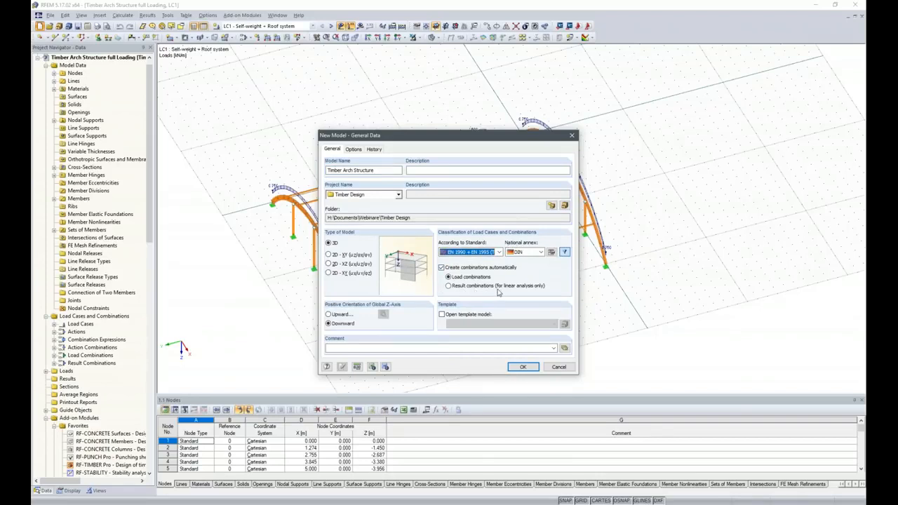
click(551, 253)
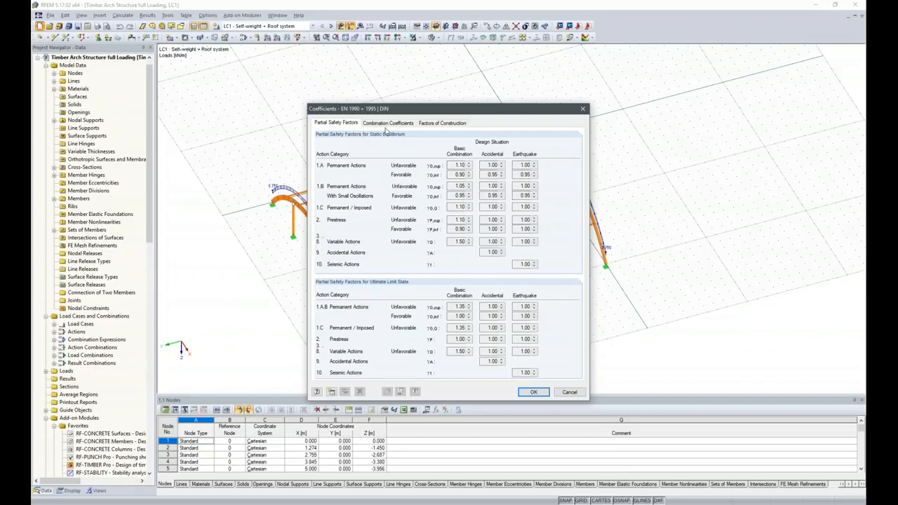
click(389, 124)
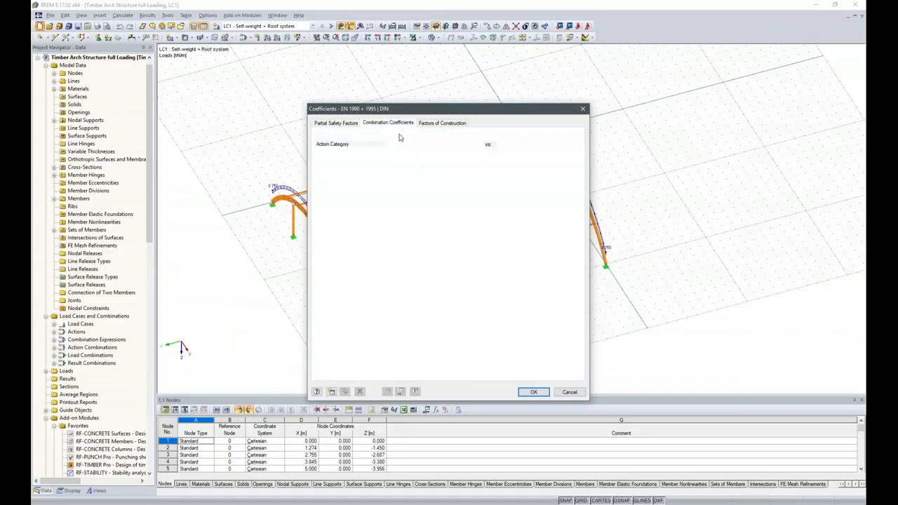
click(454, 125)
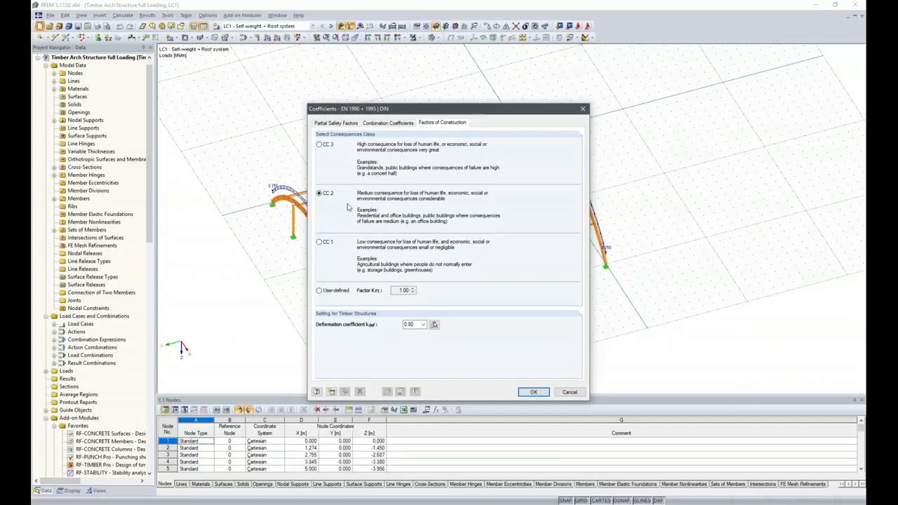
click(434, 325)
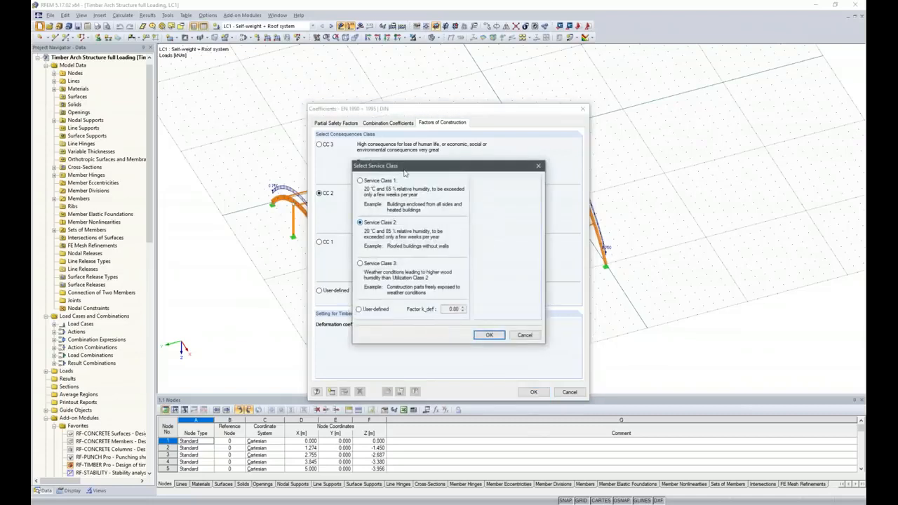
click(360, 181)
click(491, 335)
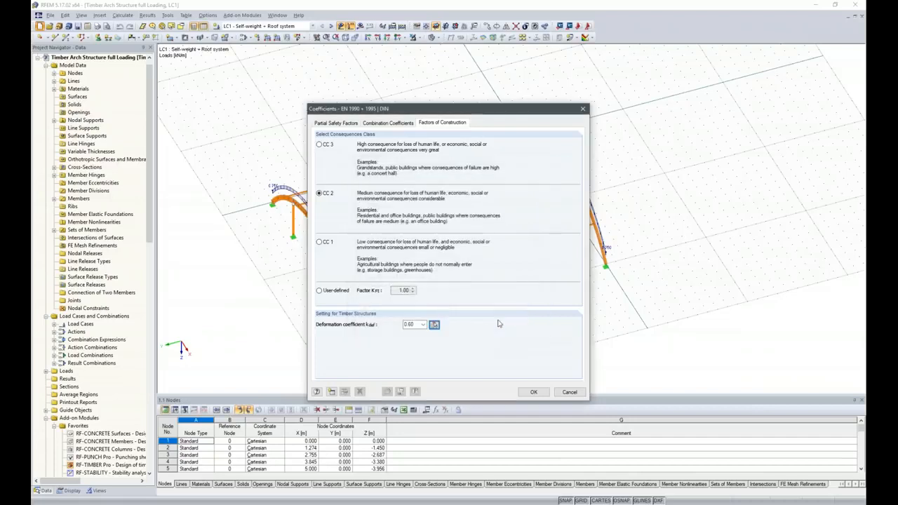
click(534, 391)
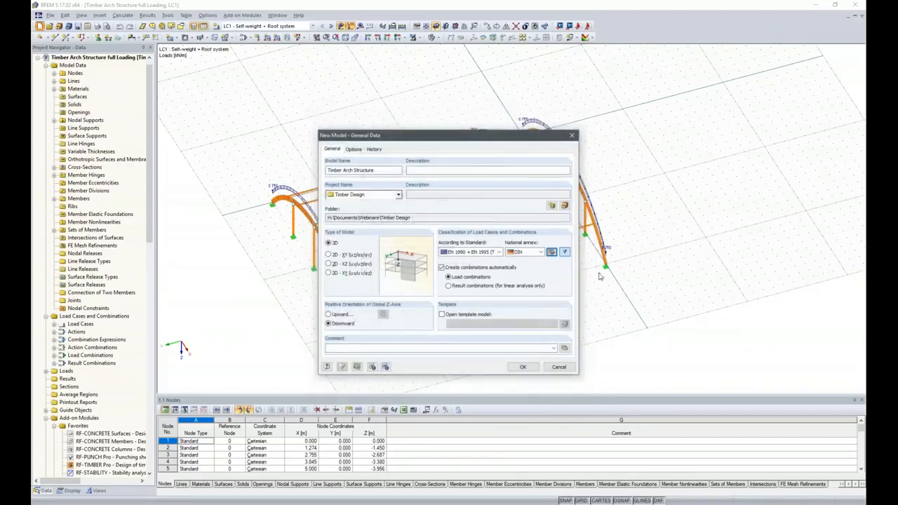
click(523, 368)
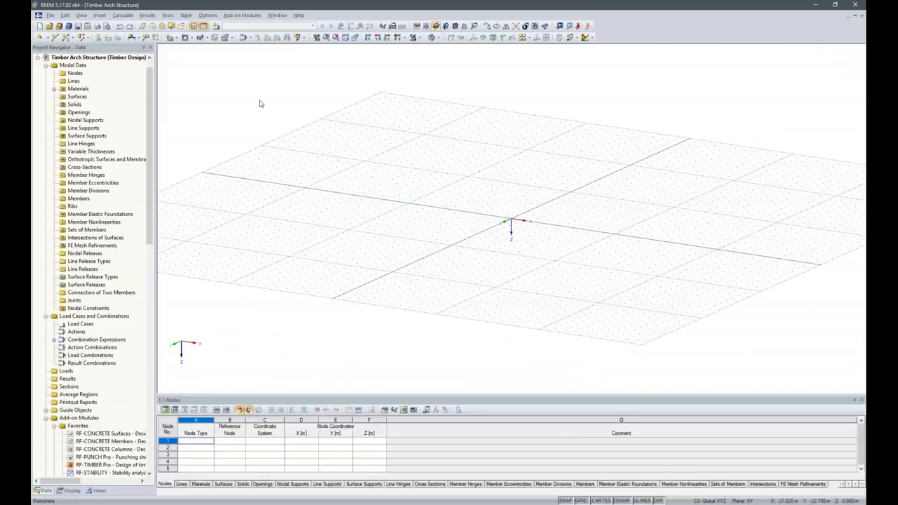
- Draw a three-point arc in the XZ work plane through (0, 0, 0), (10, 0, -5) and (20, 0, 0) m
click(453, 27)
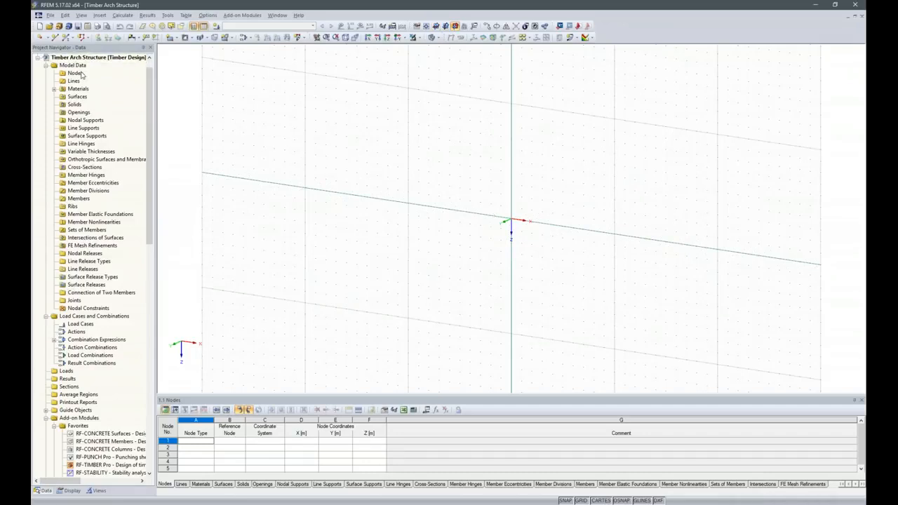
click(55, 37)
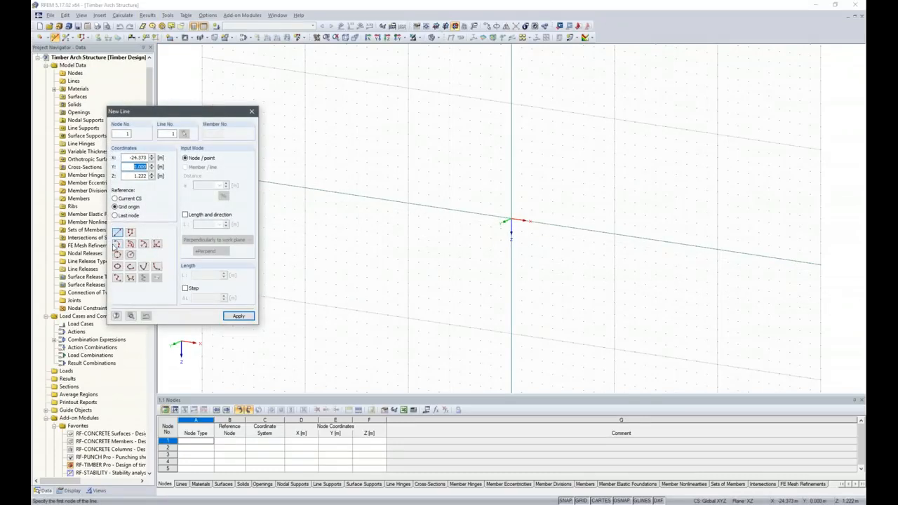
click(117, 244)
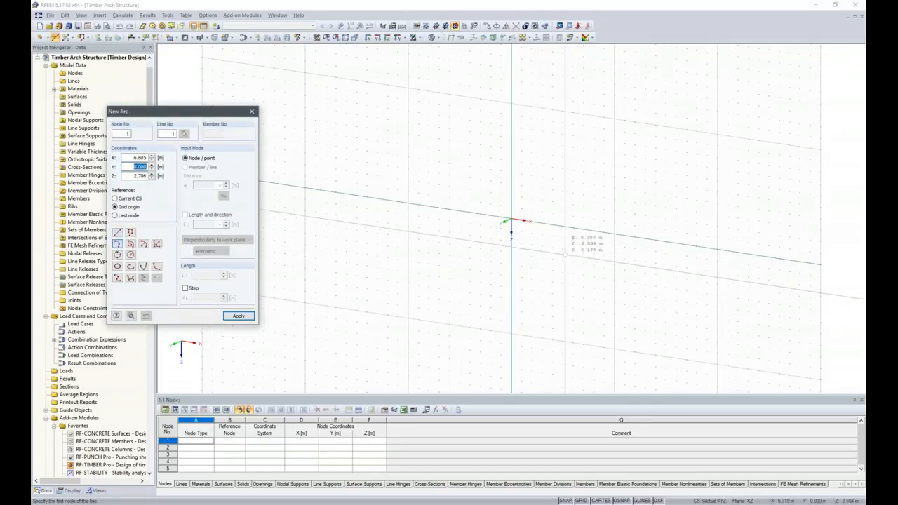
click(511, 221)
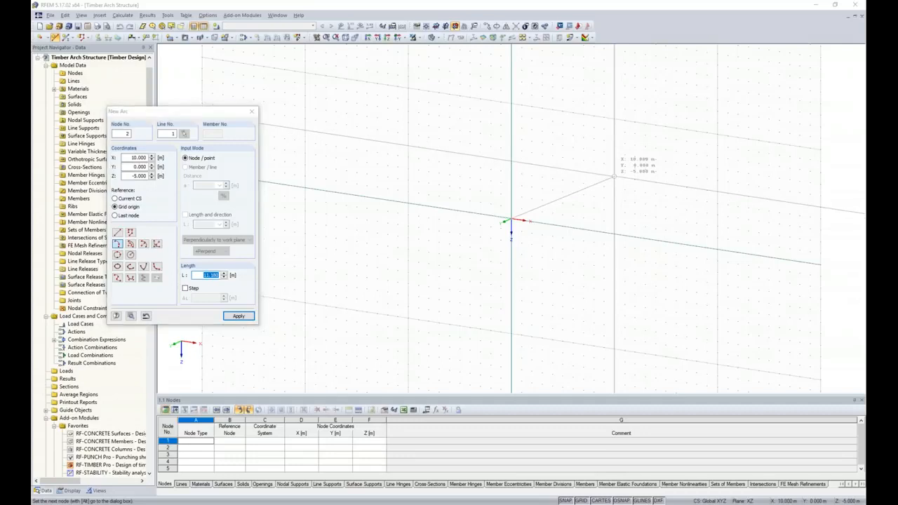
click(614, 176)
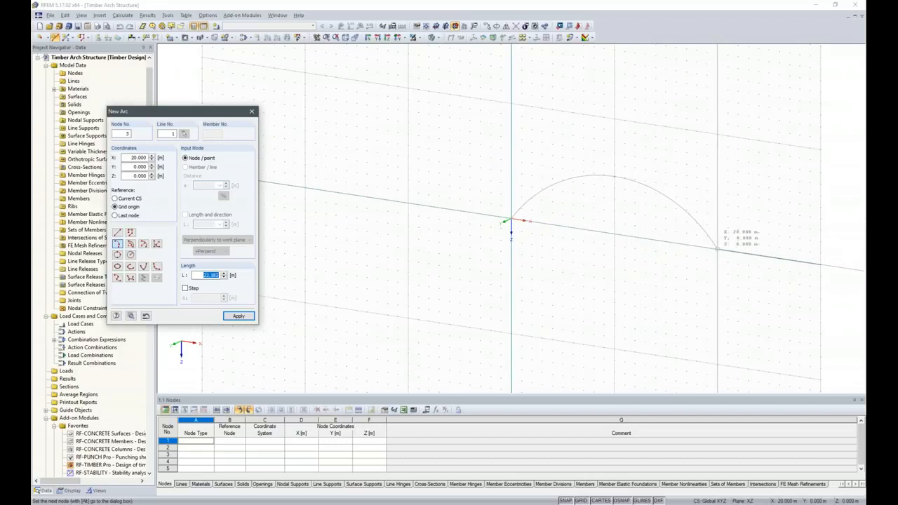
click(716, 248)
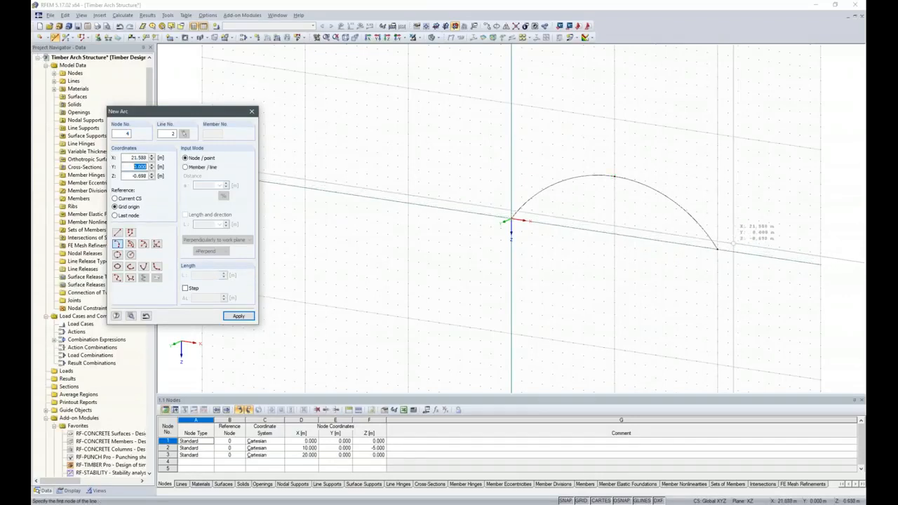
key(Escape)
- Edit the arc line and make a new beam member available on it
click(398, 38)
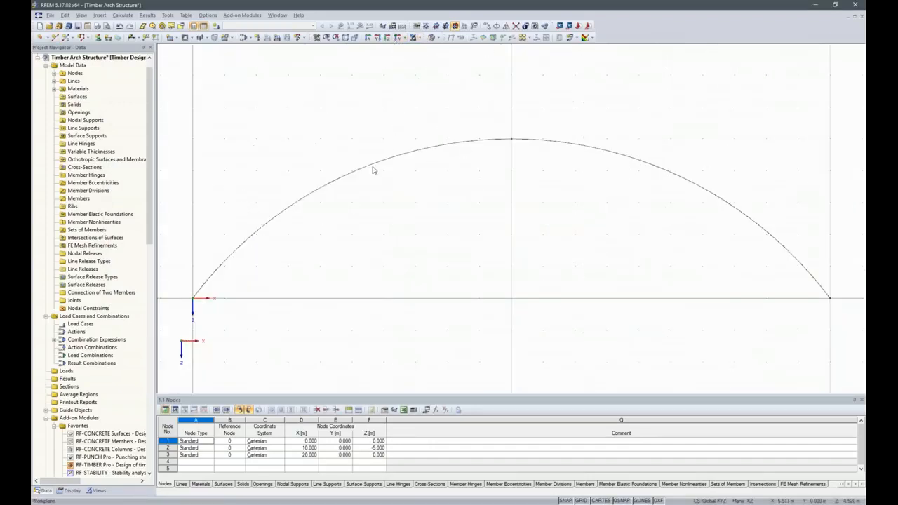
right_click(736, 214)
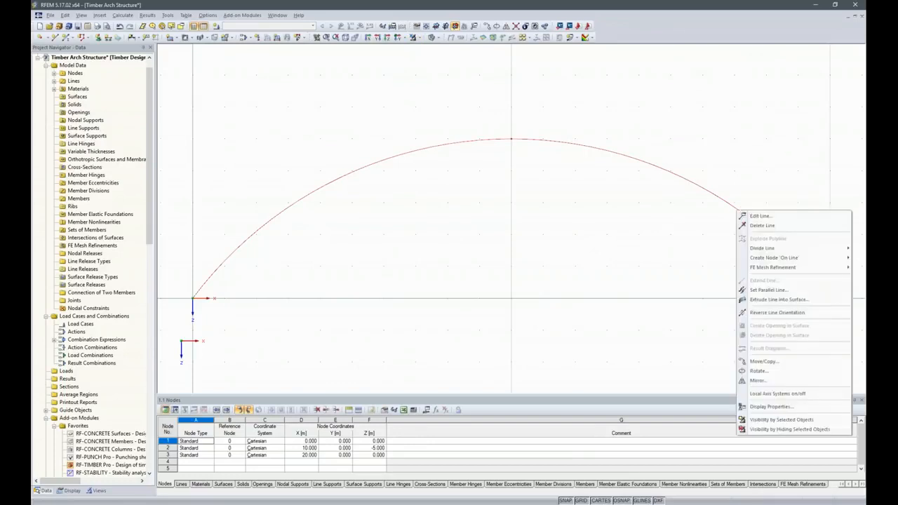
click(760, 216)
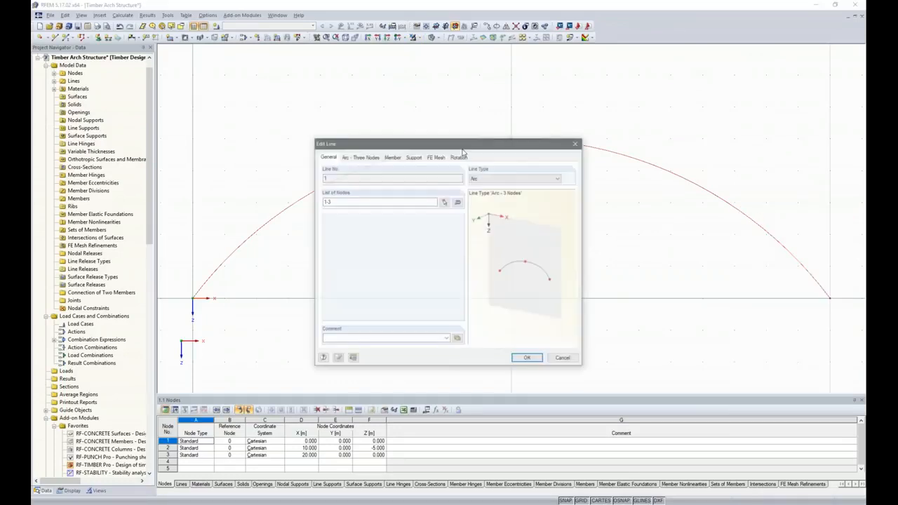
click(394, 158)
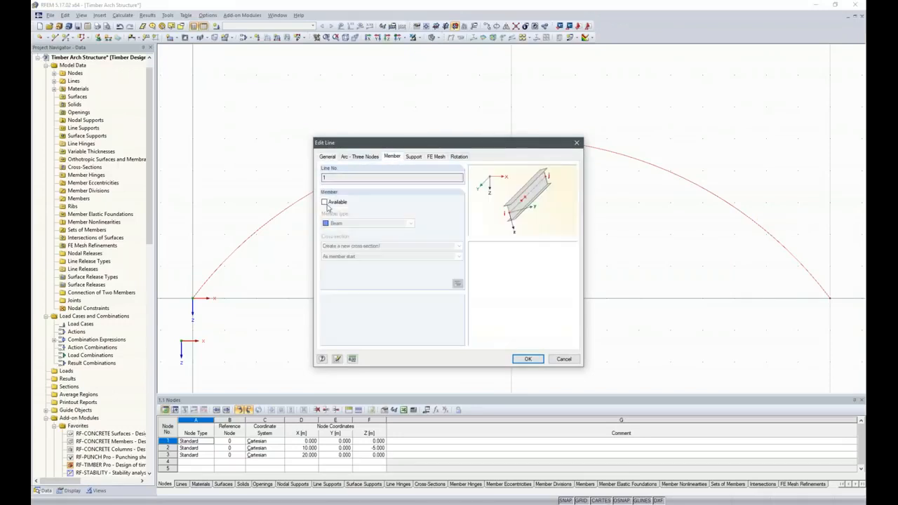
click(324, 203)
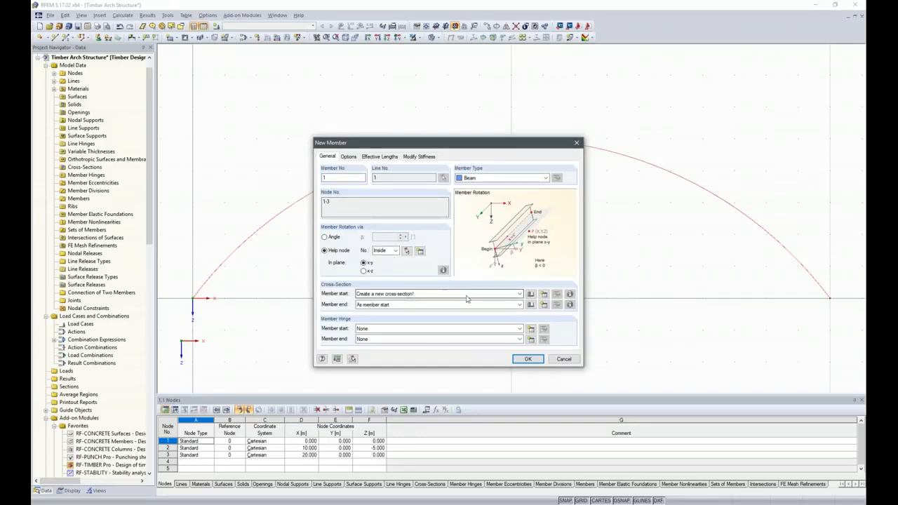
- Assign a rectangular parametric timber cross-section, 140 mm wide and 440 mm high in Glulam Timber GL28c, to the member start
click(530, 296)
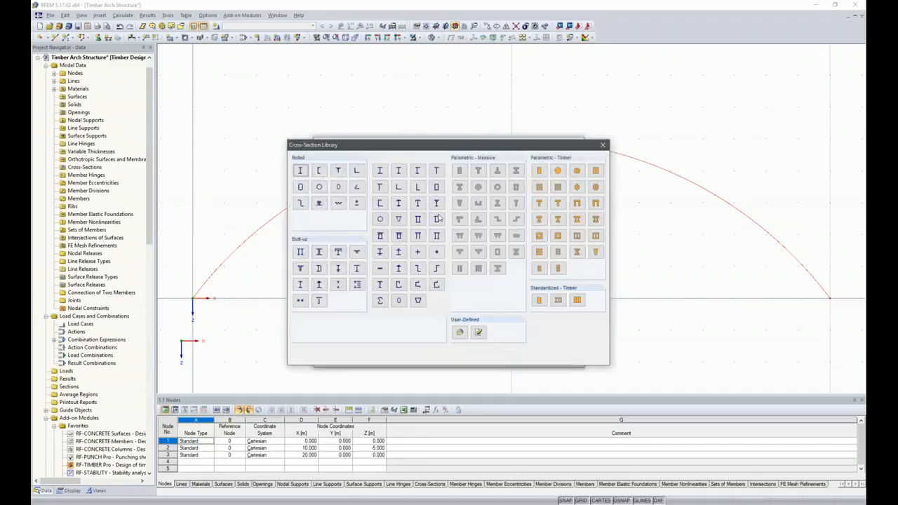
click(540, 171)
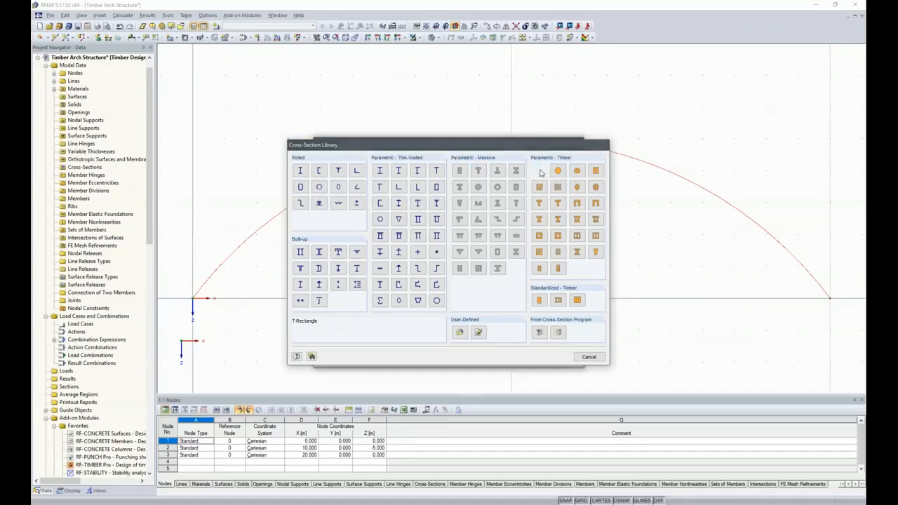
click(389, 160)
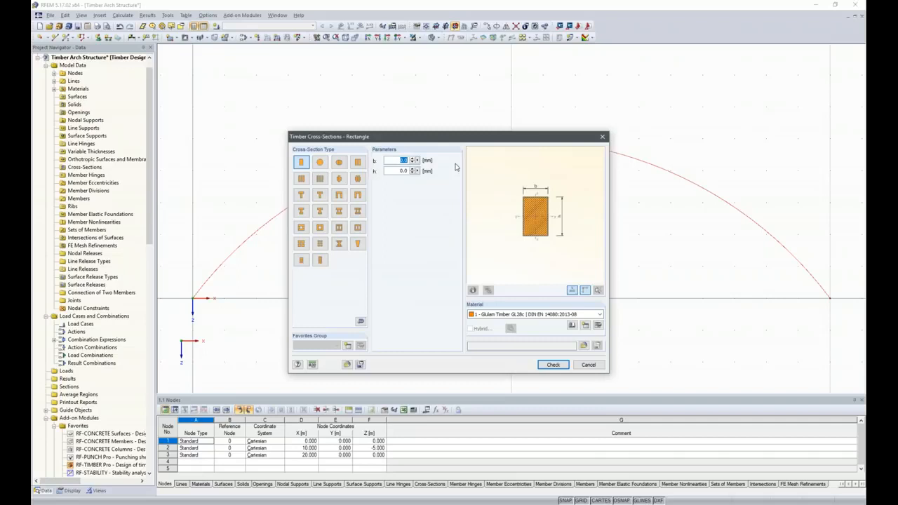
text(140)
key(Tab)
text(4)
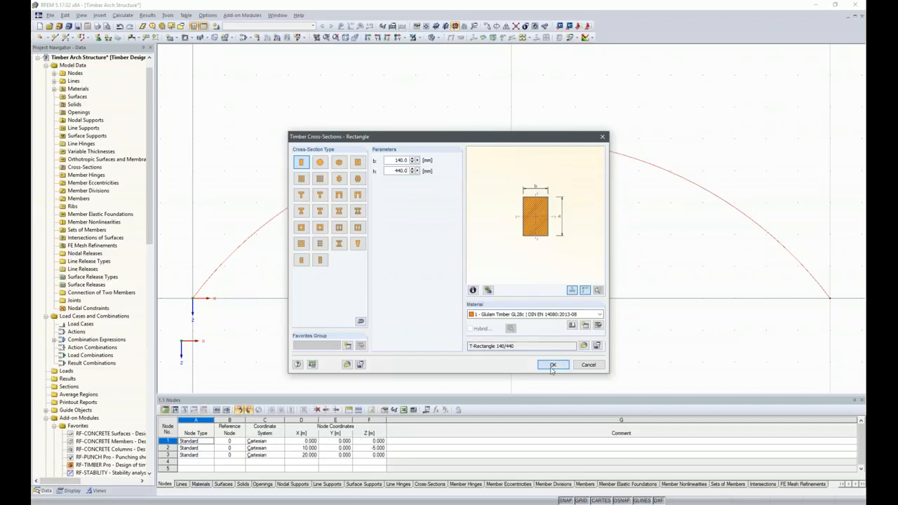
click(552, 365)
- Define the member rotation by an angle of 0.00° and apply the new beam member to the arc line
click(325, 237)
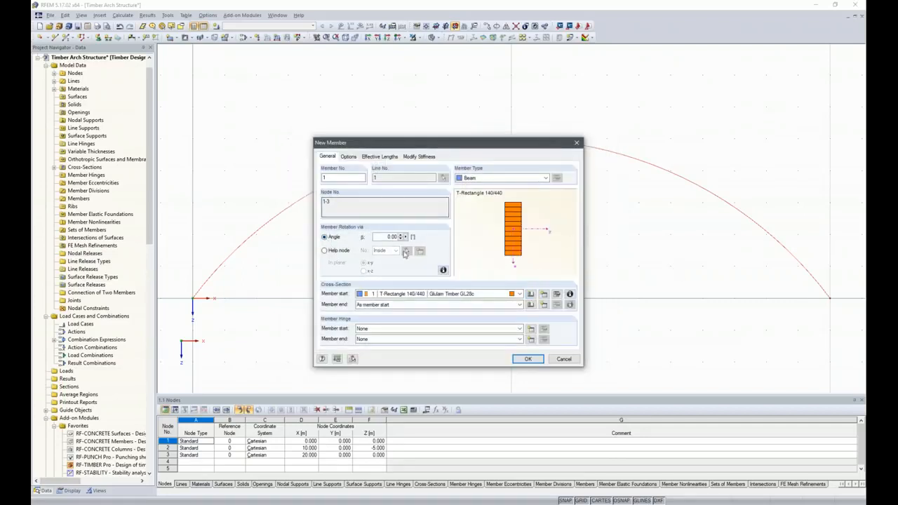
click(528, 359)
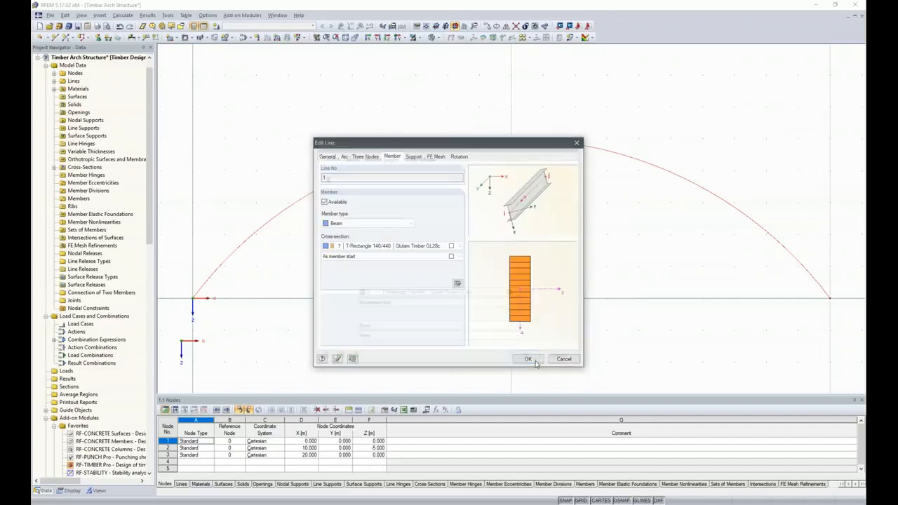
click(527, 359)
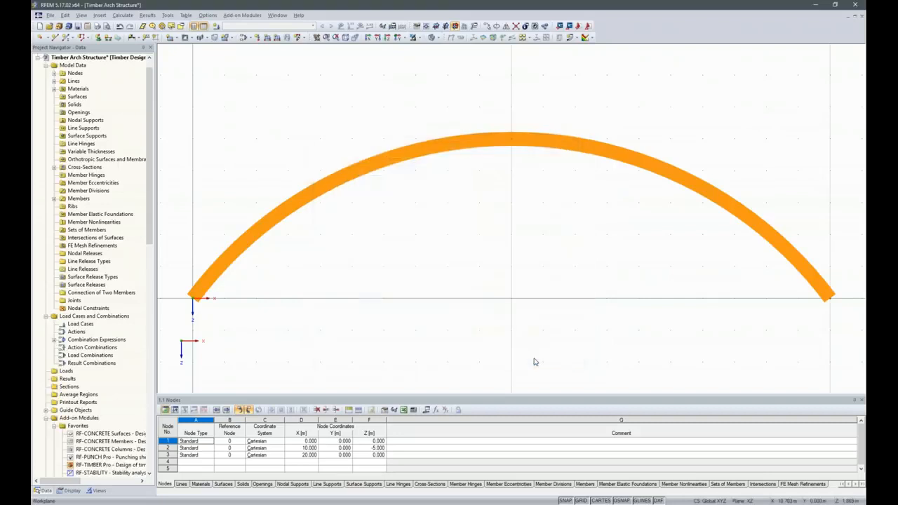
- Add hinged nodal supports at the arch's two end nodes, fixing X, Y and Z displacement and rotation about Z
ctrl+middle_drag(712, 261, 572, 288)
scroll(583, 289, down, 1)
drag(259, 275, 811, 362)
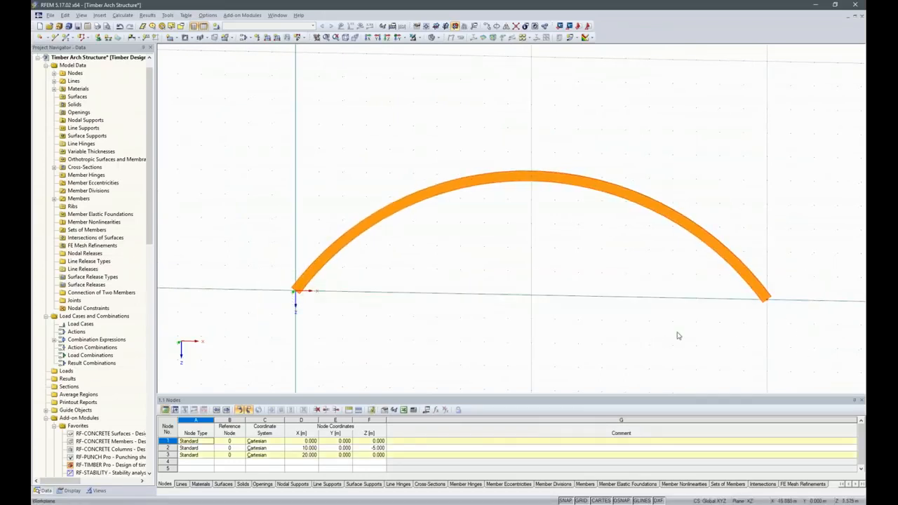
click(99, 37)
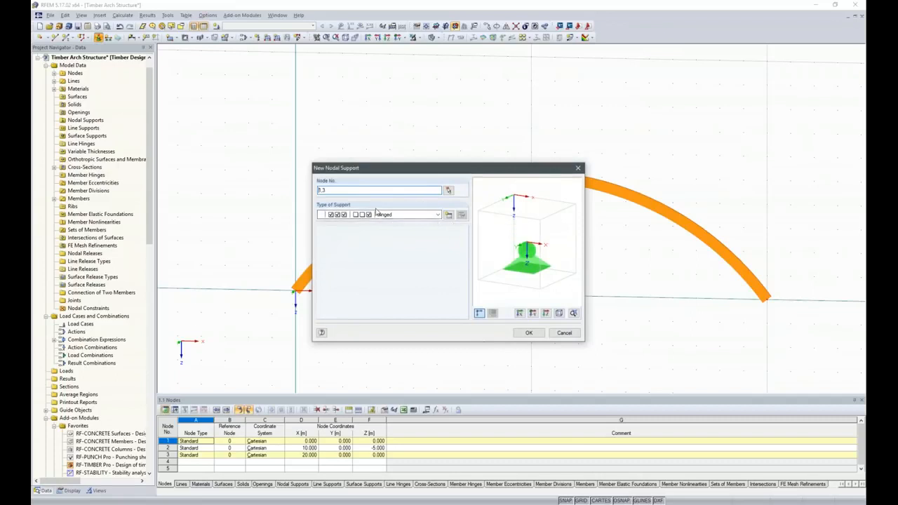
click(448, 215)
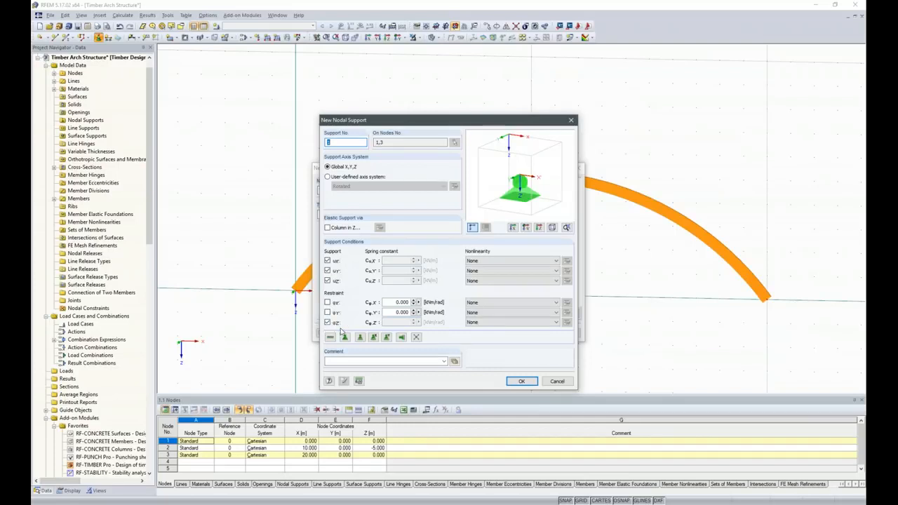
click(523, 382)
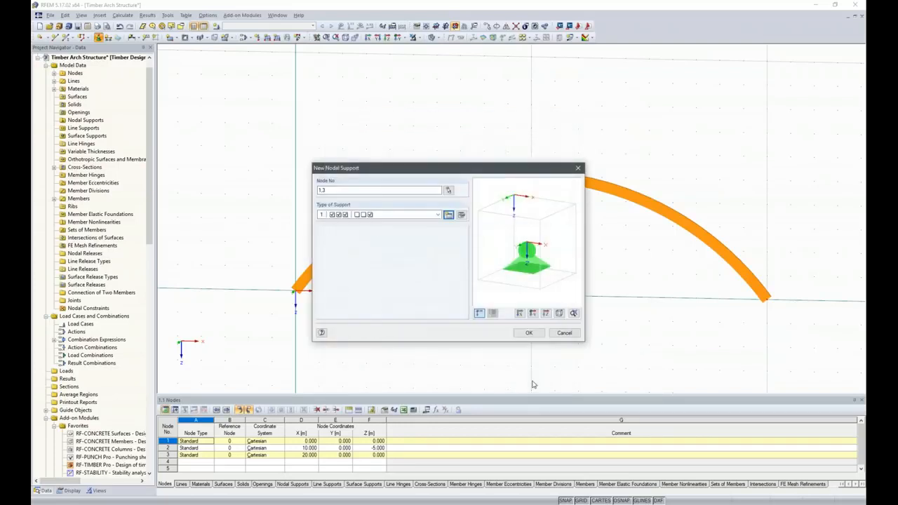
click(529, 332)
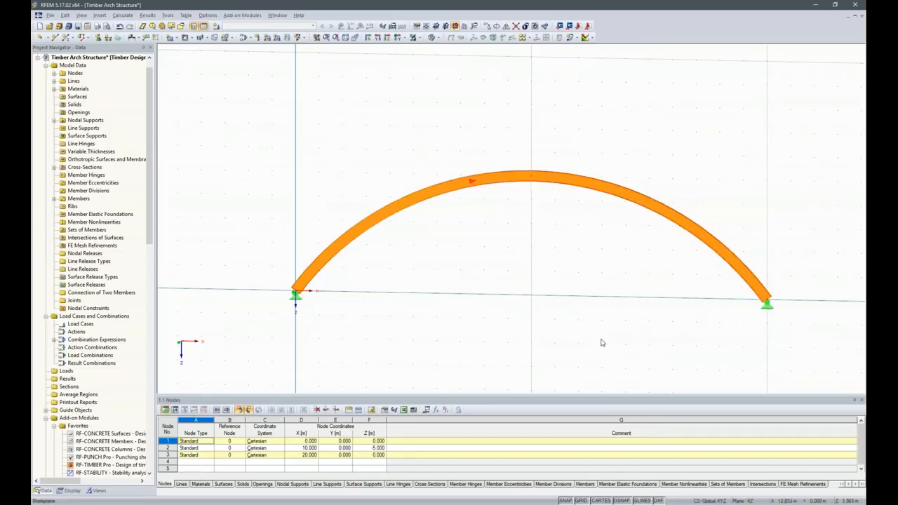
- Create a set of members from the arch beam, using the continuous members type
right_click(651, 204)
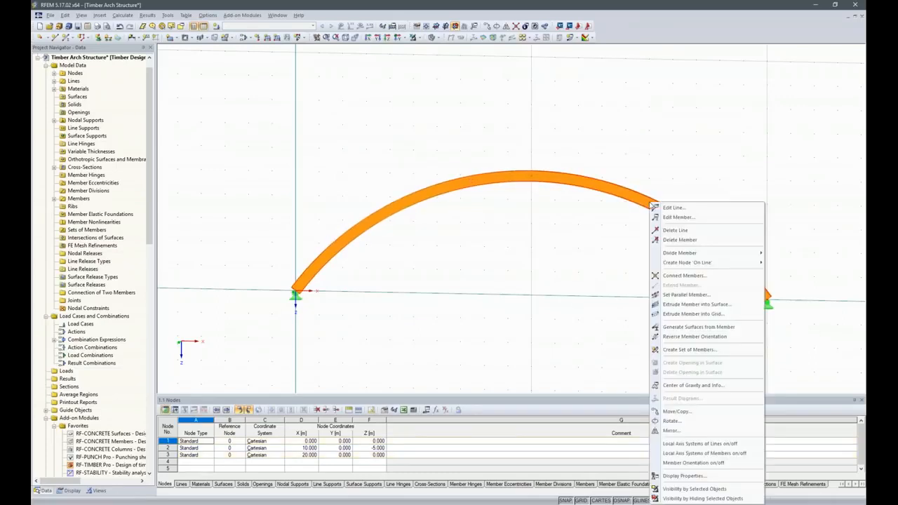
click(687, 350)
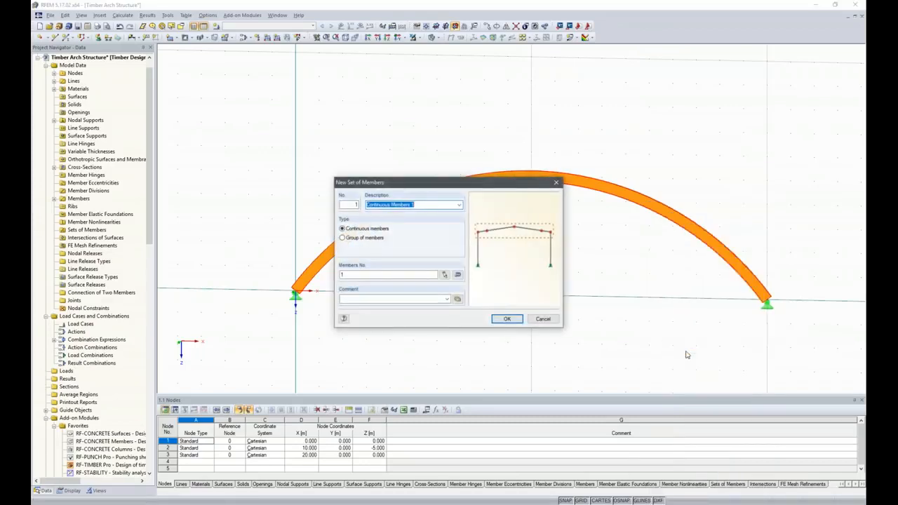
click(516, 321)
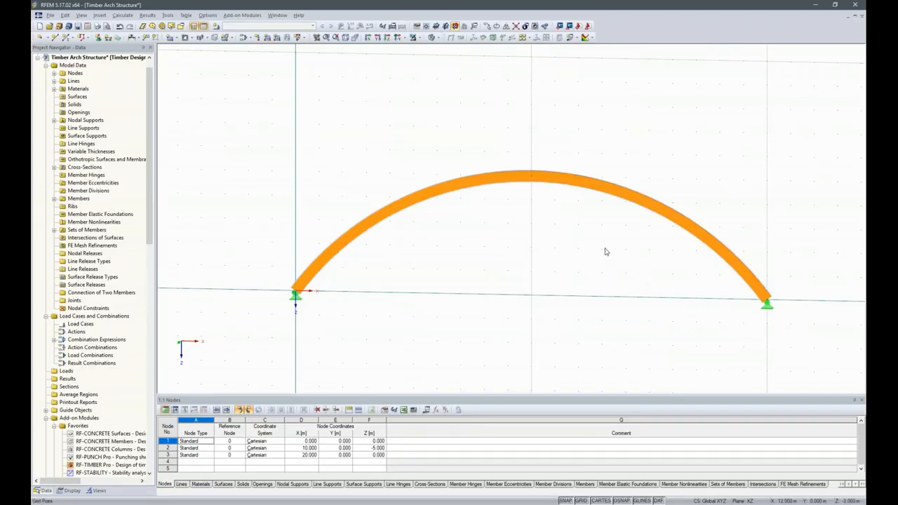
- Divide the arch member using two intermediate nodes
right_click(585, 185)
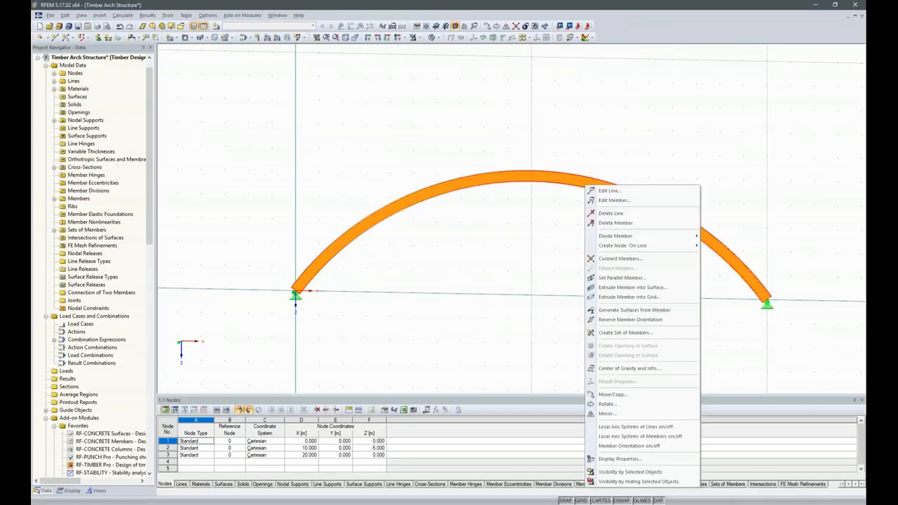
mouse_move(622, 239)
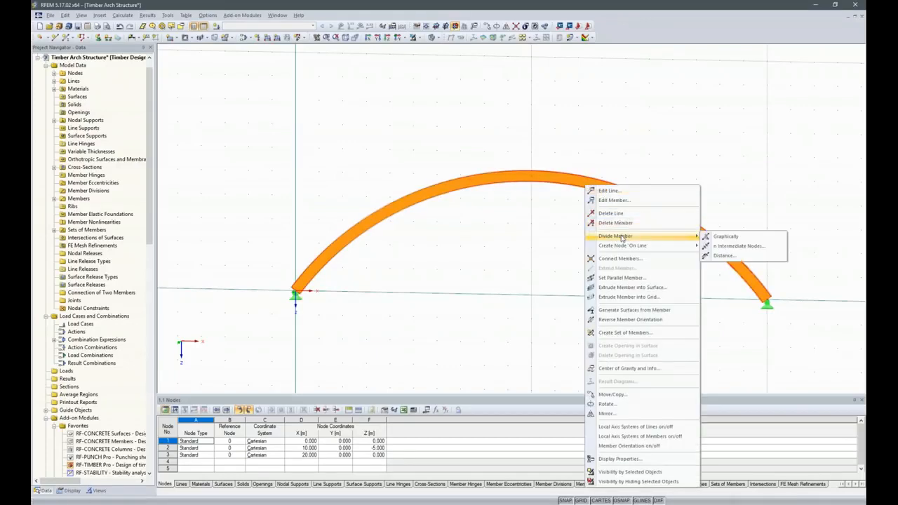
click(740, 246)
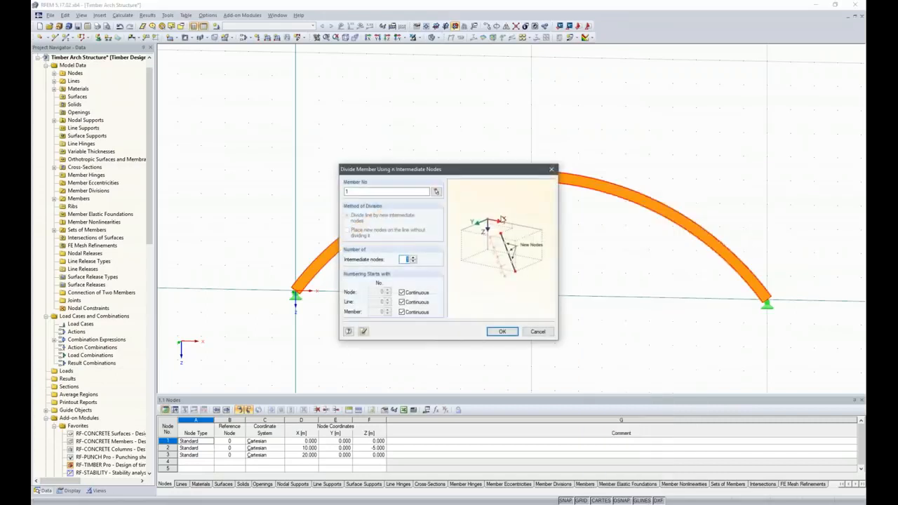
click(413, 257)
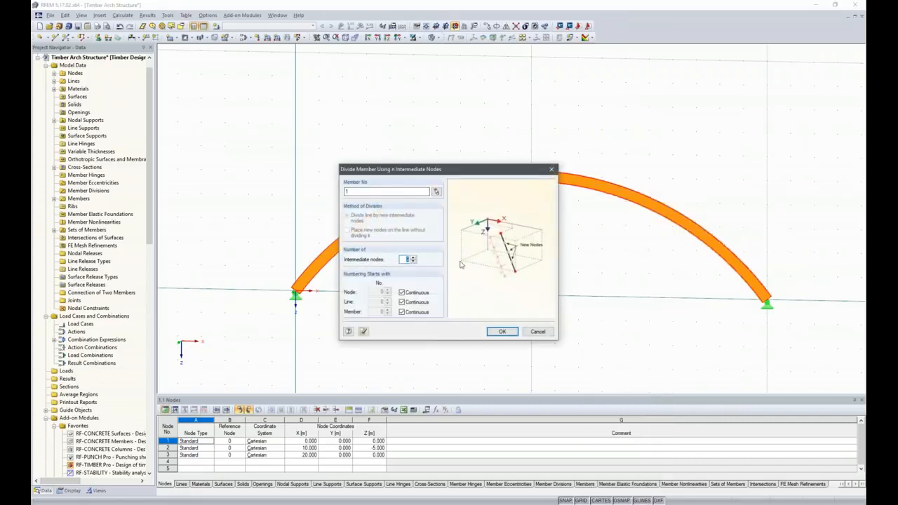
click(508, 332)
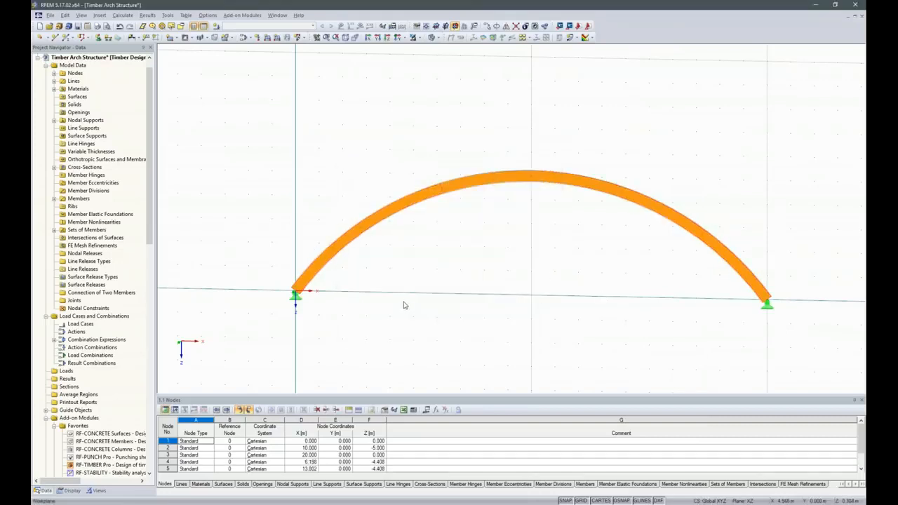
- Set up a copy of the whole arch with its supports, using 5 copies and a displacement dY of 5 m
scroll(404, 305, down, 2)
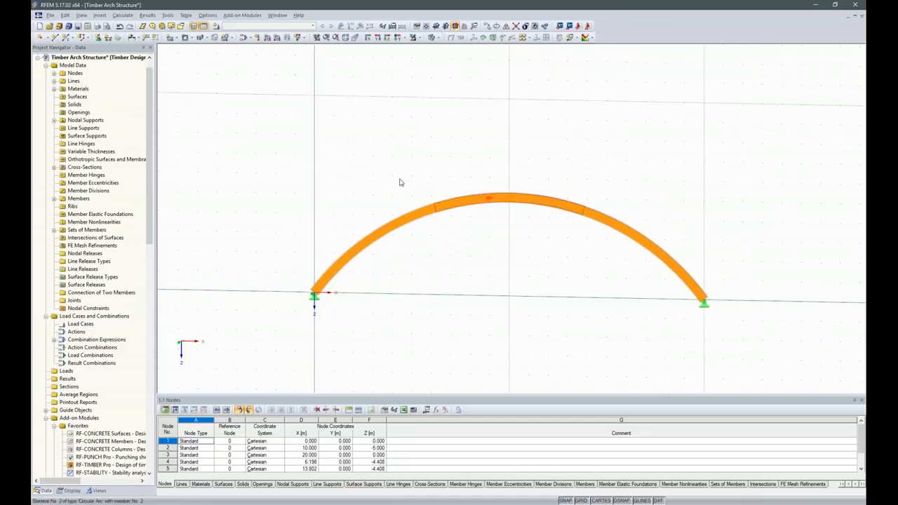
drag(234, 177, 750, 340)
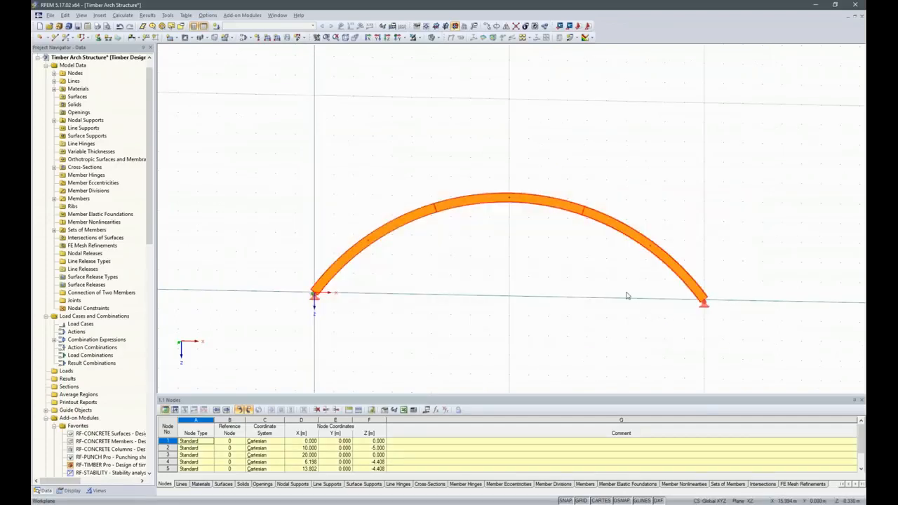
click(487, 26)
click(339, 179)
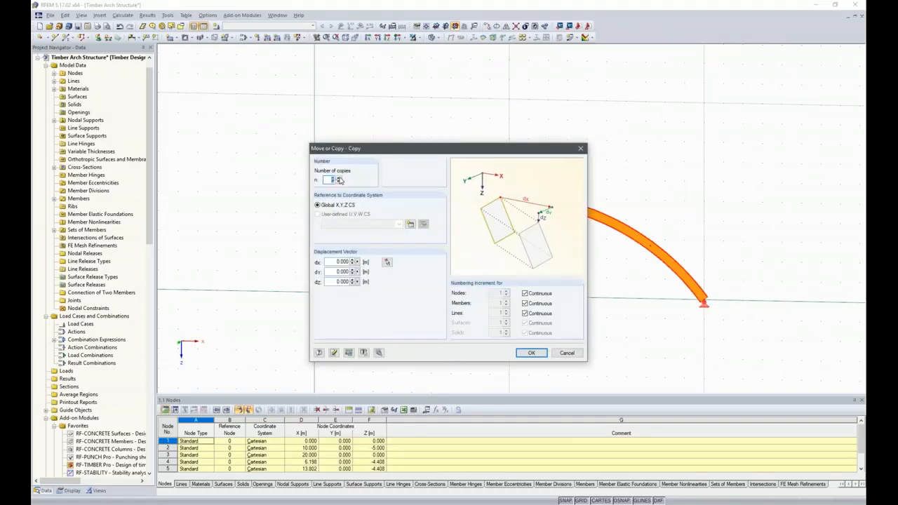
click(338, 271)
text(5)
- Have the copy create new lines and members between the selected nodes and their copies, using a new template member of type Truss
click(378, 352)
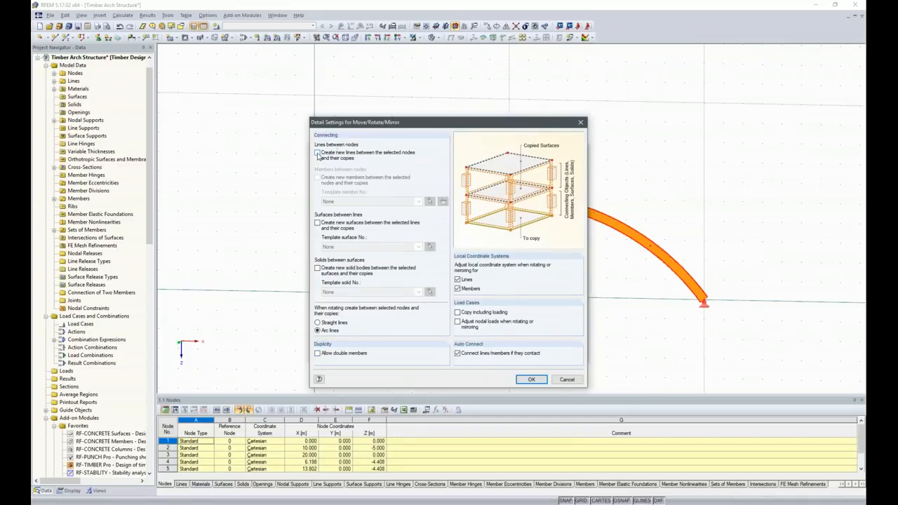
click(317, 153)
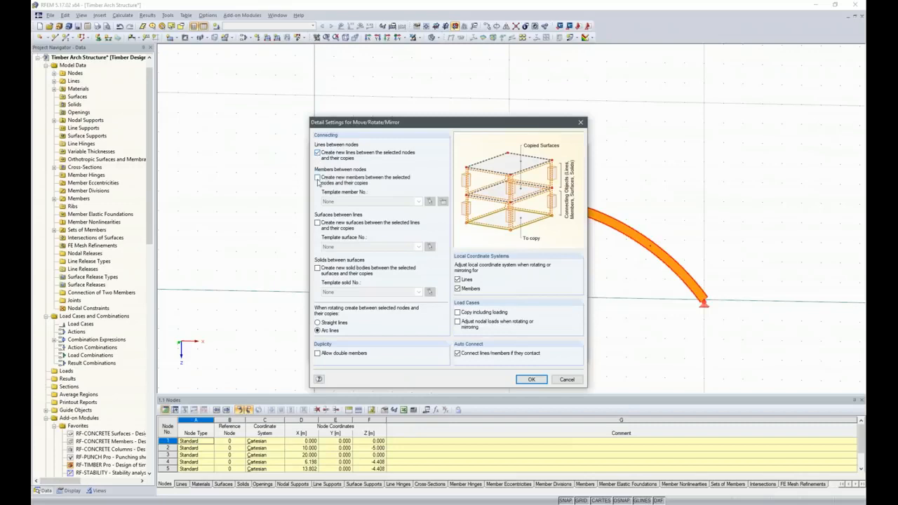
click(317, 178)
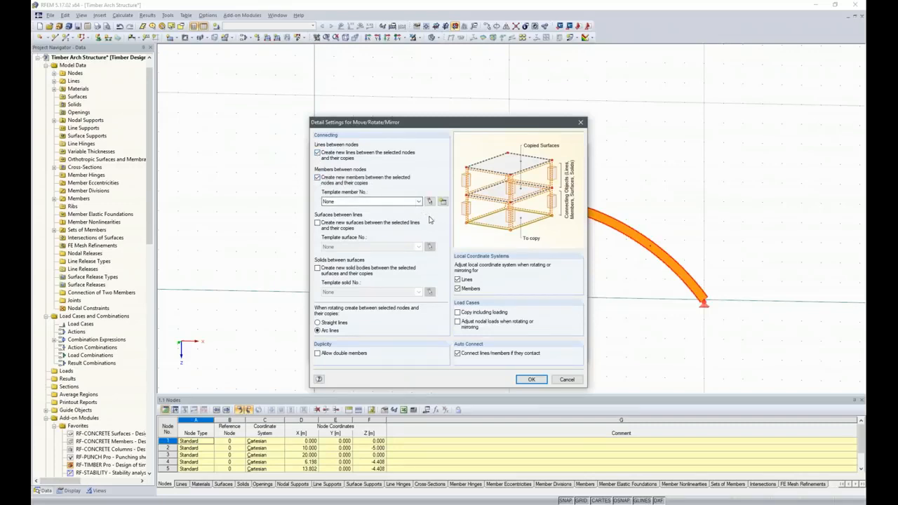
click(419, 203)
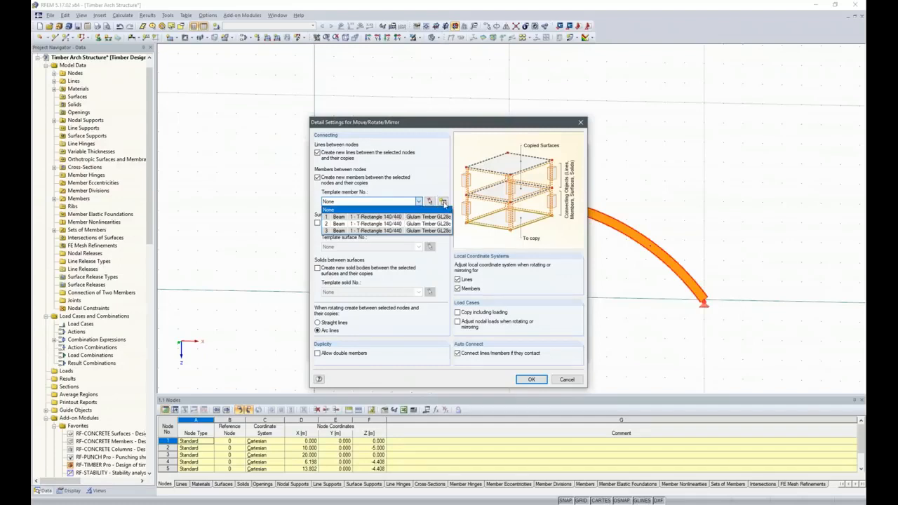
click(443, 202)
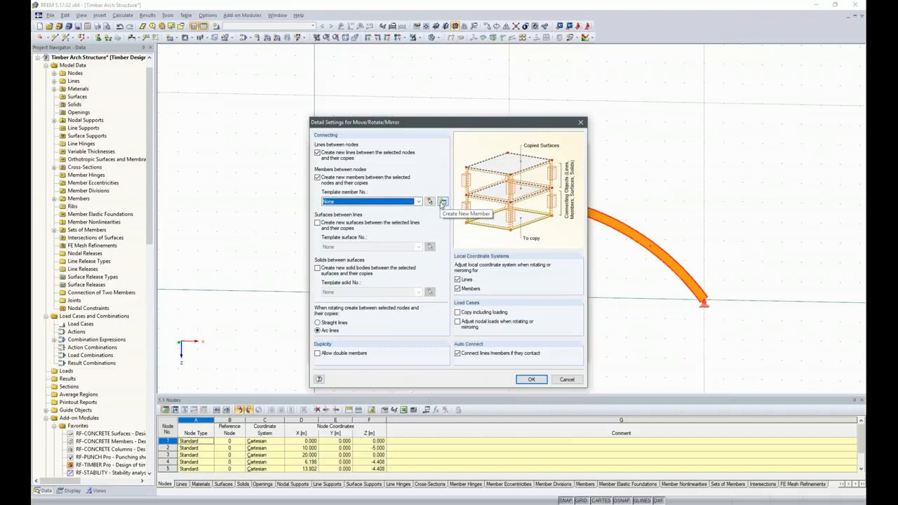
click(443, 202)
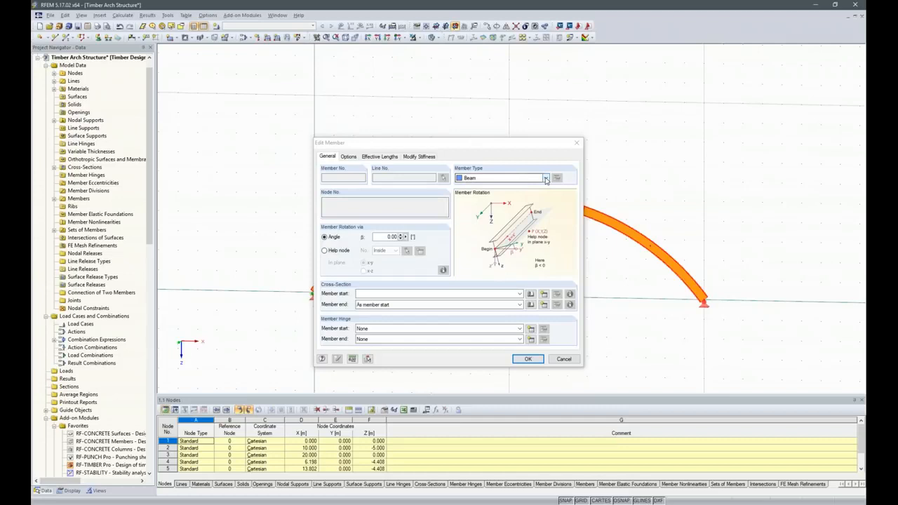
click(546, 178)
click(509, 208)
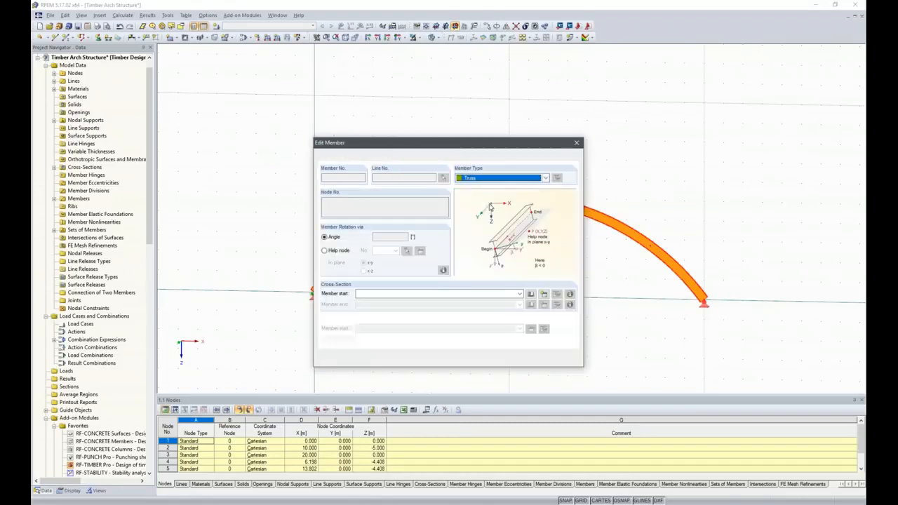
- Give the template truss a rectangular timber section of 120 by 120 mm in Glulam Timber GL28c and create the arch copies
click(531, 294)
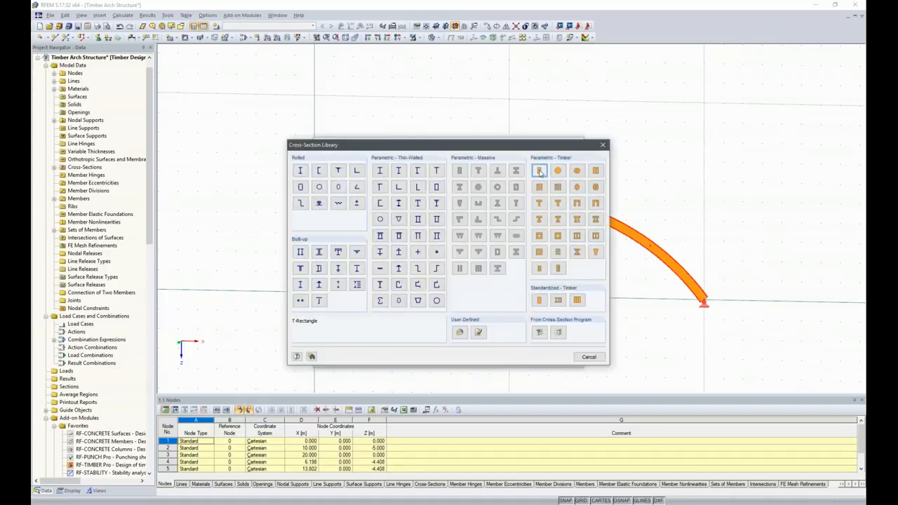
click(538, 172)
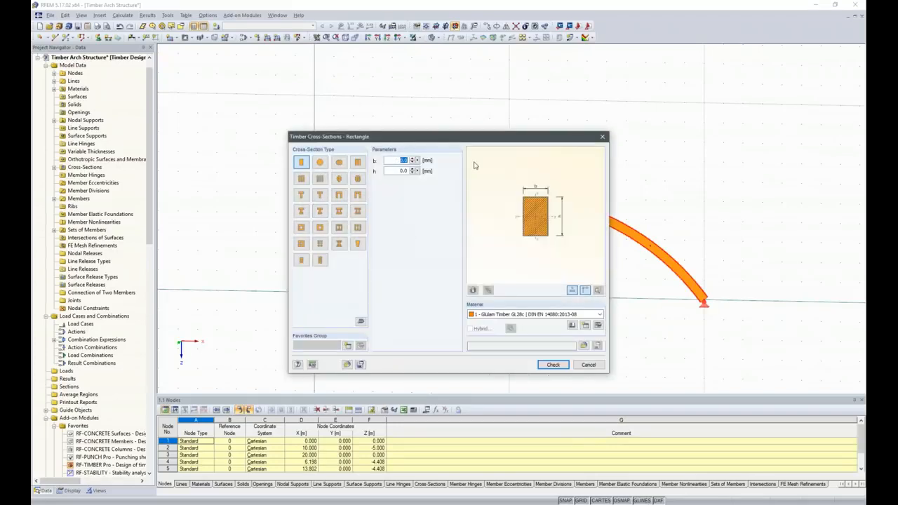
text(120)
key(Tab)
text(120)
key(Tab)
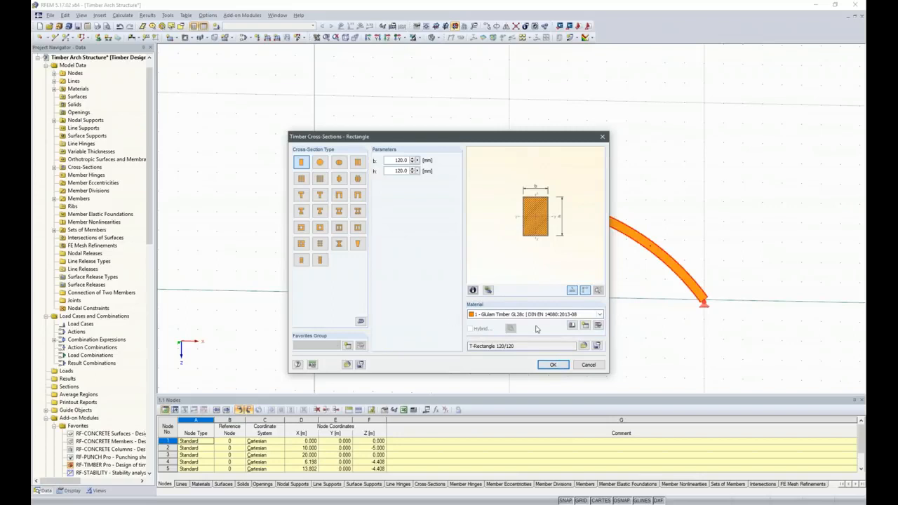
click(552, 365)
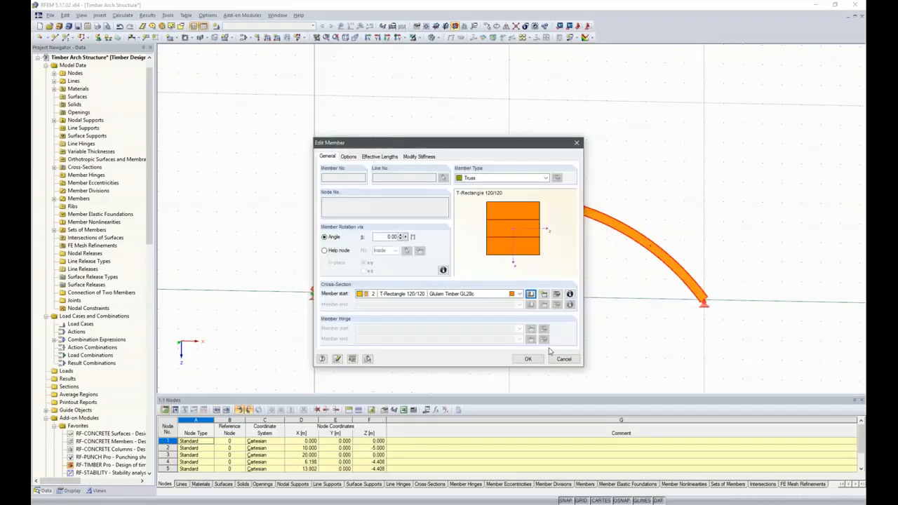
click(527, 359)
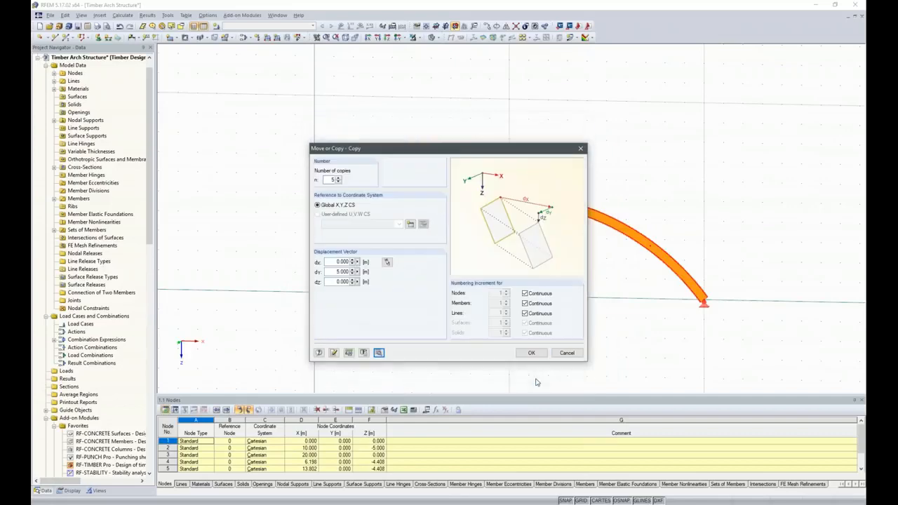
click(531, 352)
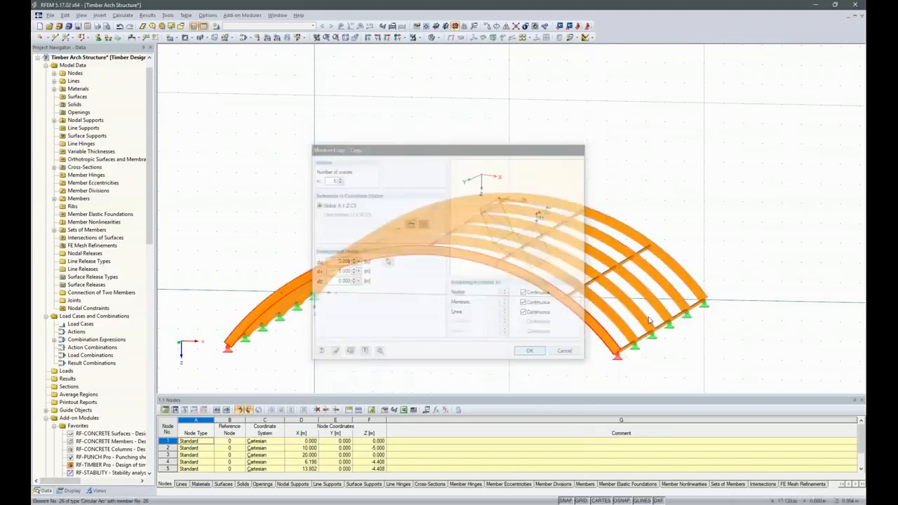
- Delete the longitudinal connecting members at support level in all five bays along both sides of the structure
ctrl+middle_drag(797, 328, 493, 326)
scroll(494, 325, down, 2)
drag(622, 357, 602, 313)
drag(543, 357, 532, 303)
drag(484, 341, 465, 310)
drag(405, 348, 388, 308)
drag(343, 345, 333, 317)
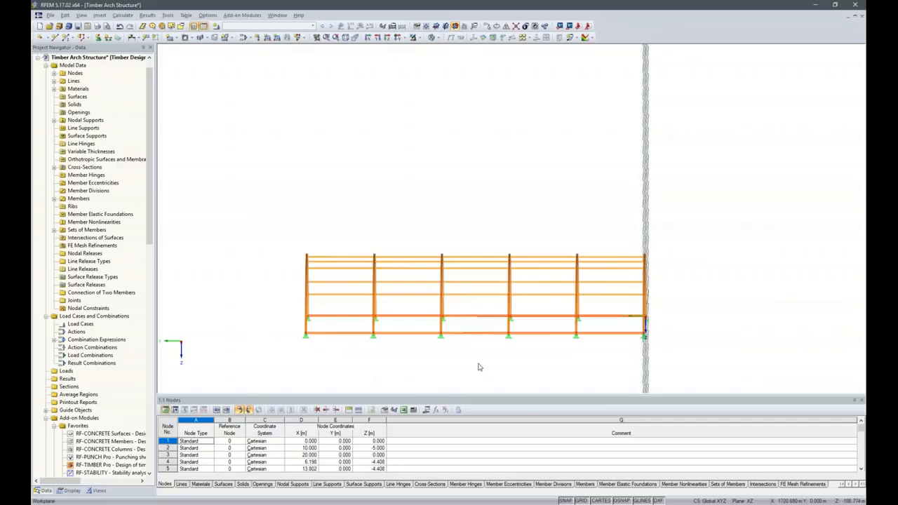
key(Delete)
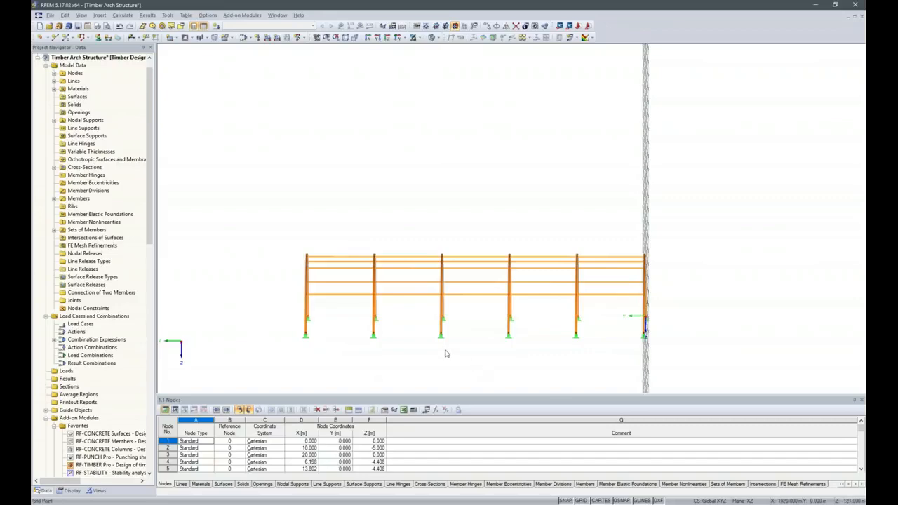
- Connect the lines and members of the entire structure where the arches and purlins meet
ctrl+middle_drag(709, 342, 467, 287)
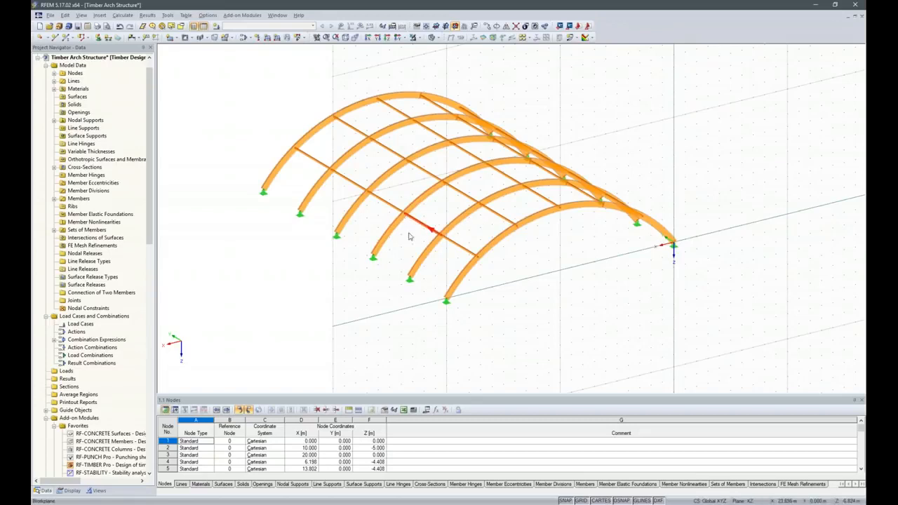
click(516, 26)
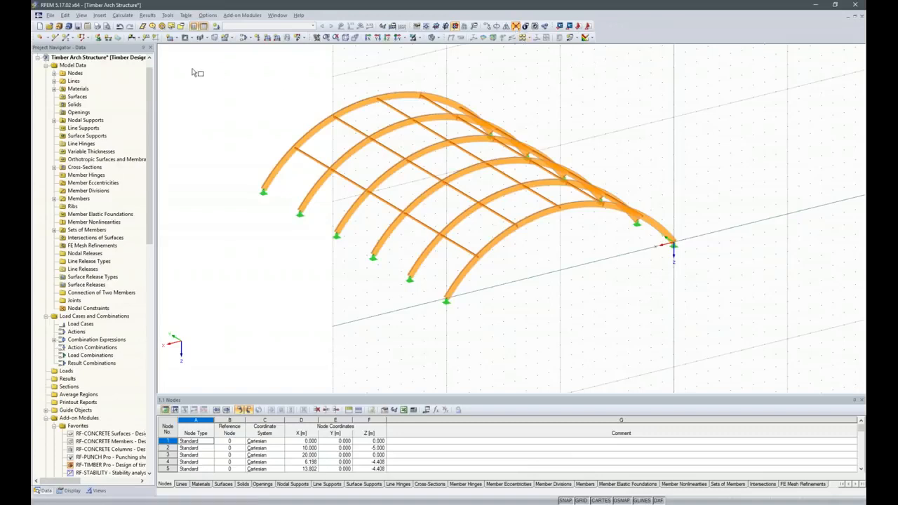
drag(208, 67, 732, 356)
middle_drag(374, 315, 525, 201)
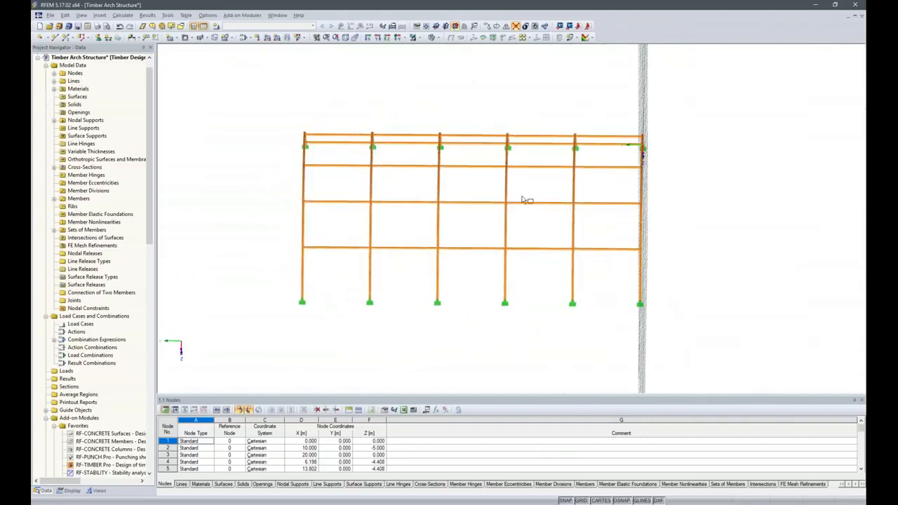
drag(476, 81, 615, 367)
middle_drag(615, 368, 597, 238)
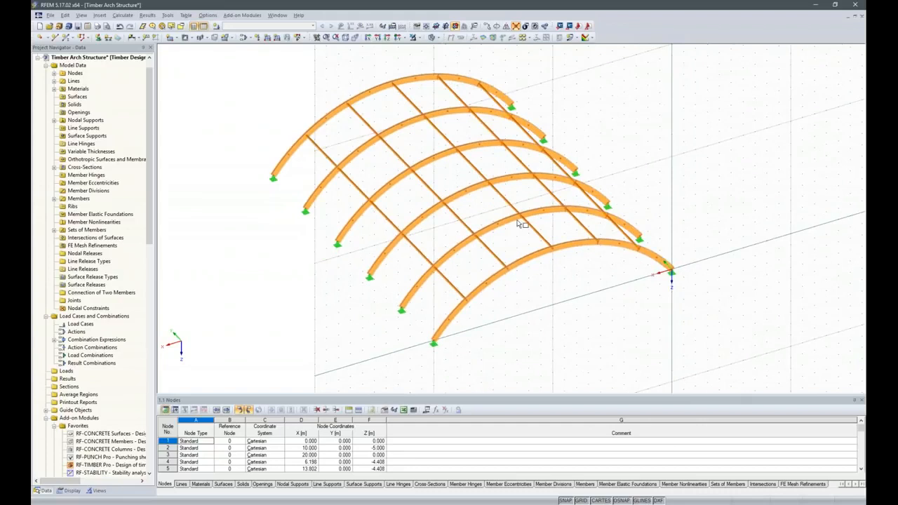
middle_drag(428, 345, 599, 343)
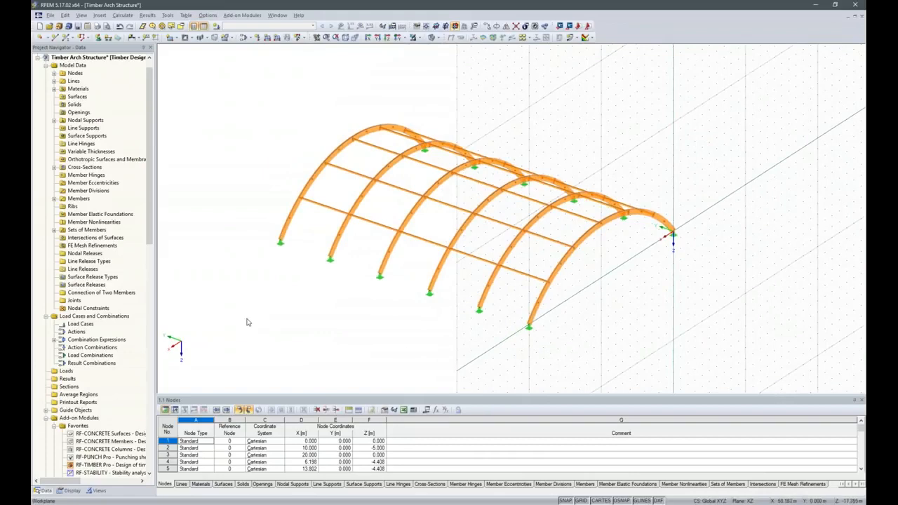
- Select the purlins in all five bays and set their member rotation to be defined via a help node
scroll(298, 193, up, 4)
scroll(297, 194, up, 3)
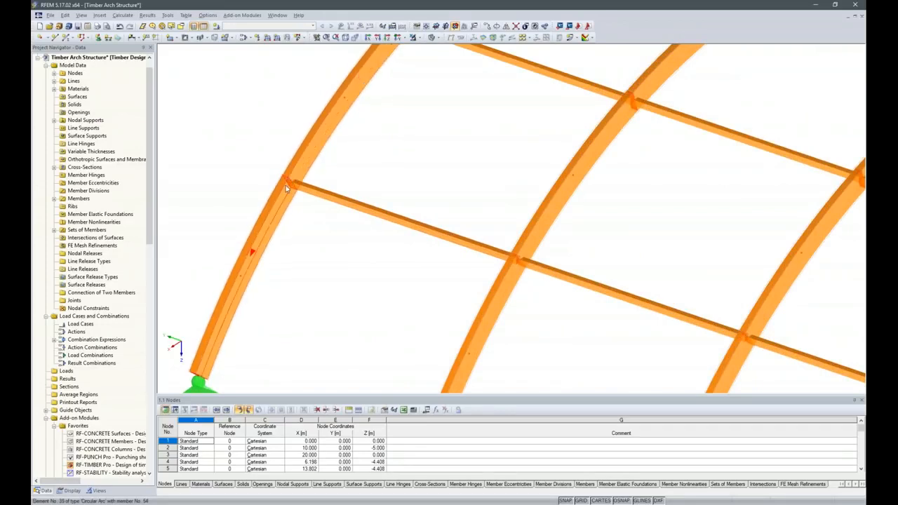
scroll(341, 249, down, 4)
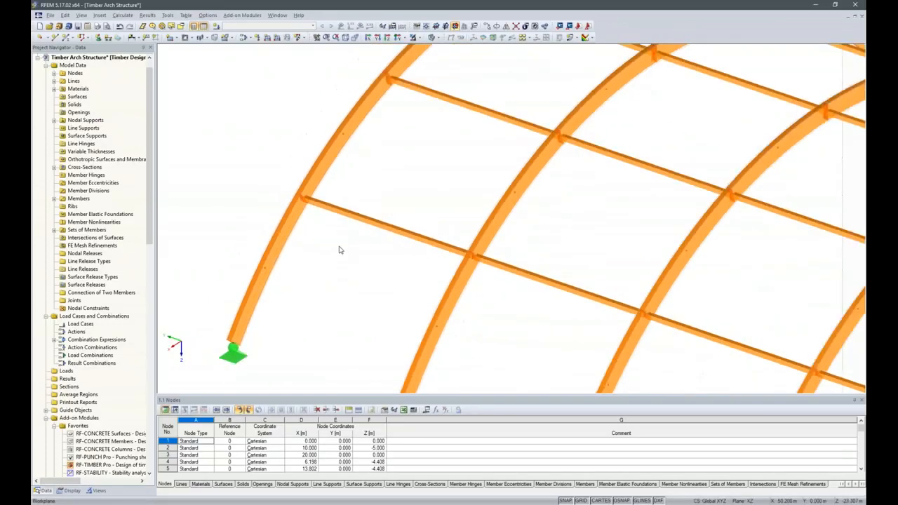
ctrl+middle_drag(379, 279, 461, 234)
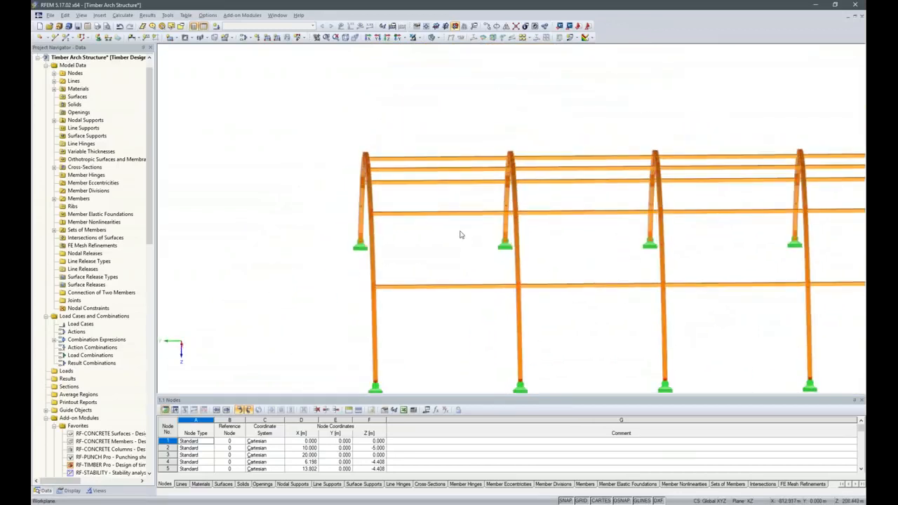
scroll(457, 234, down, 3)
ctrl+middle_drag(462, 334, 455, 332)
drag(446, 298, 425, 180)
drag(544, 301, 502, 149)
drag(616, 290, 577, 156)
drag(677, 298, 656, 177)
drag(757, 289, 731, 178)
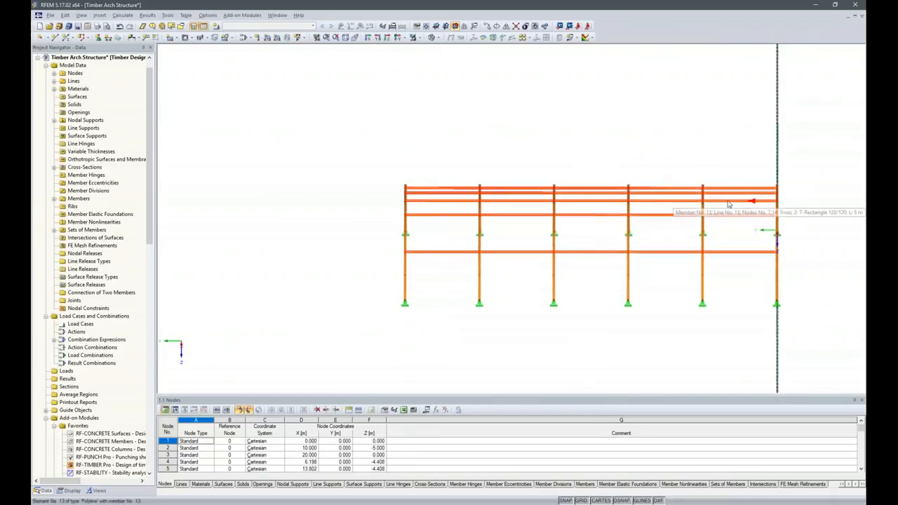
right_click(728, 204)
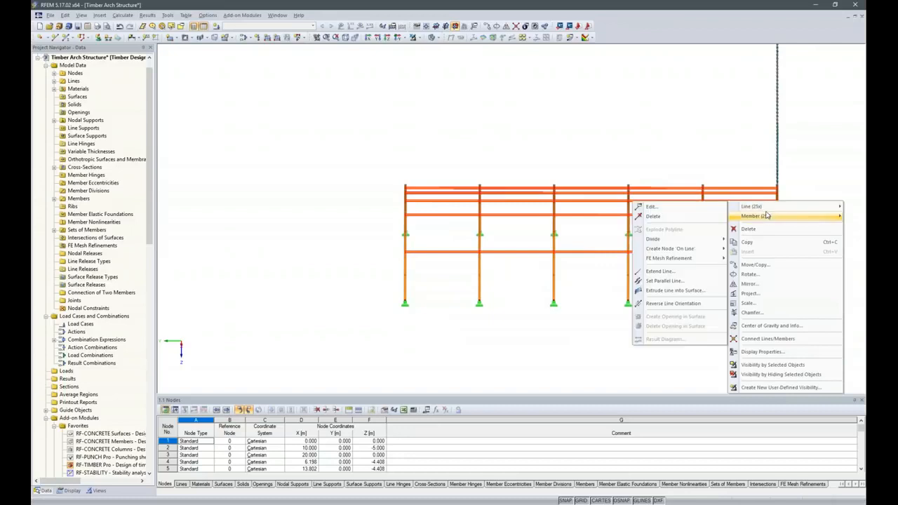
mouse_move(761, 216)
click(670, 219)
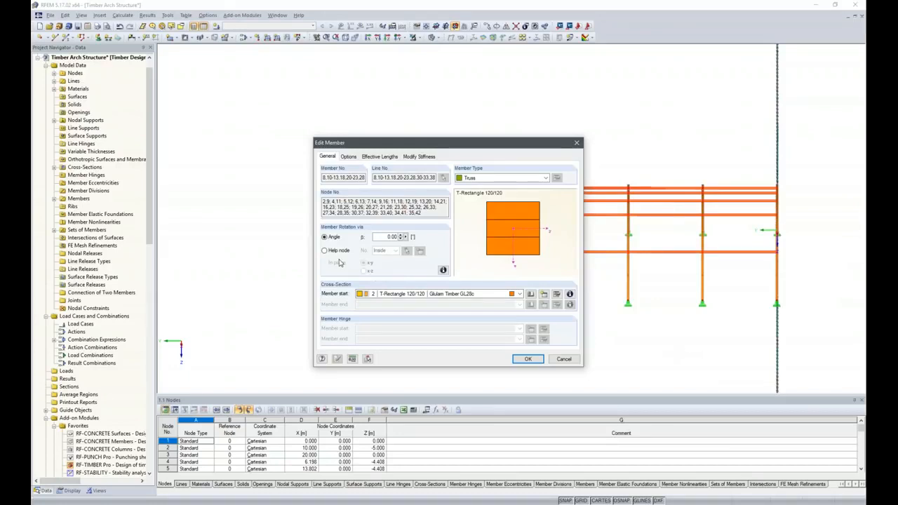
click(325, 251)
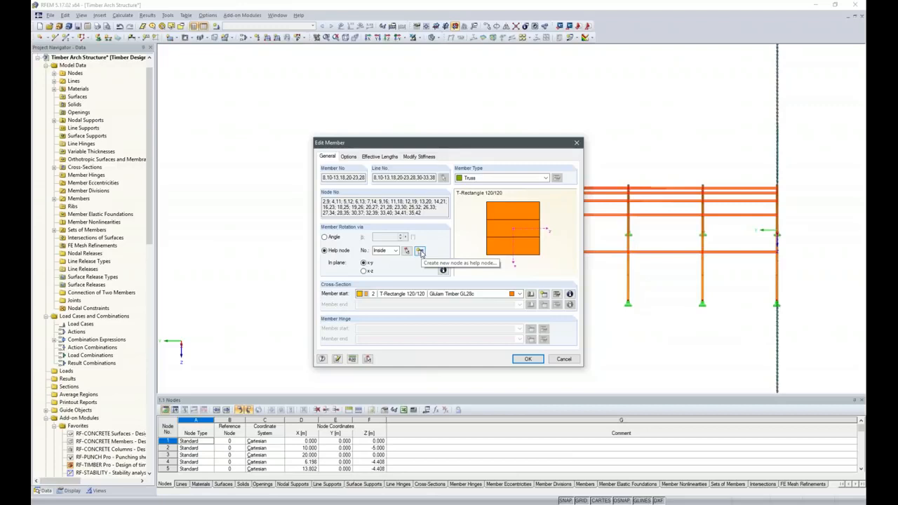
- Create a new help node at the end arch's center point, at X 10, Y 25 and Z 7.5 m
click(421, 253)
ctrl+middle_drag(480, 303, 407, 367)
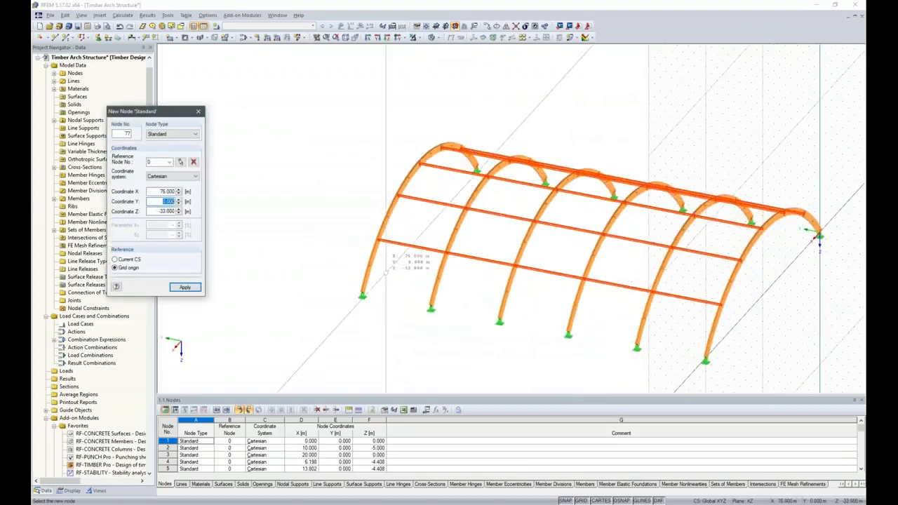
click(71, 491)
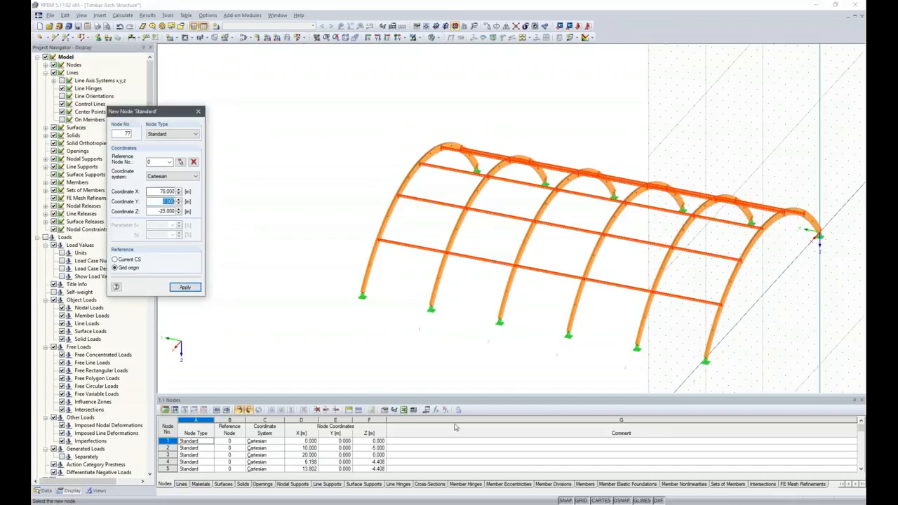
ctrl+middle_drag(466, 351, 445, 340)
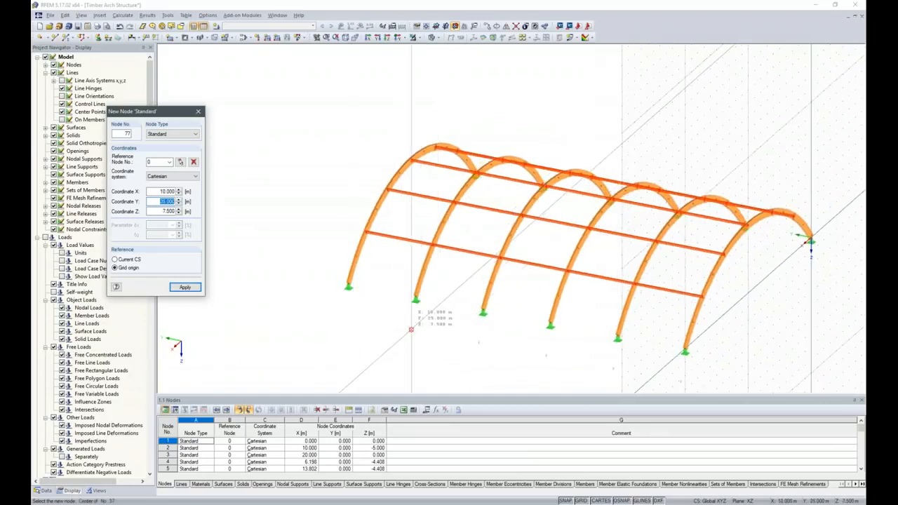
click(410, 329)
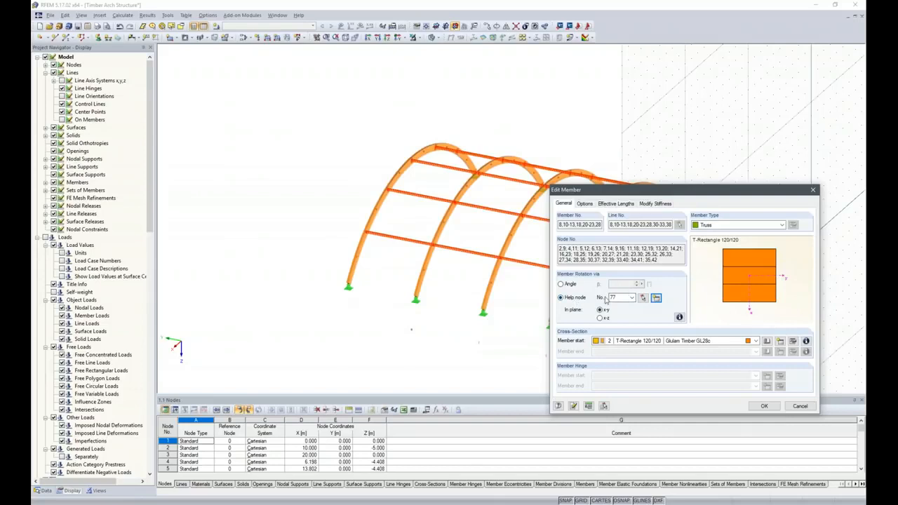
- Set the help node plane to x-z and apply the rotation to the selected purlins
click(613, 299)
click(679, 317)
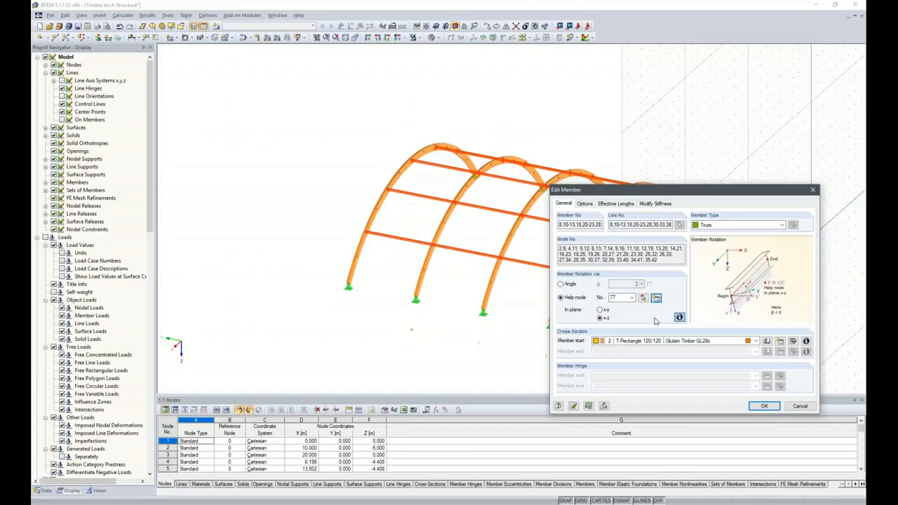
click(764, 406)
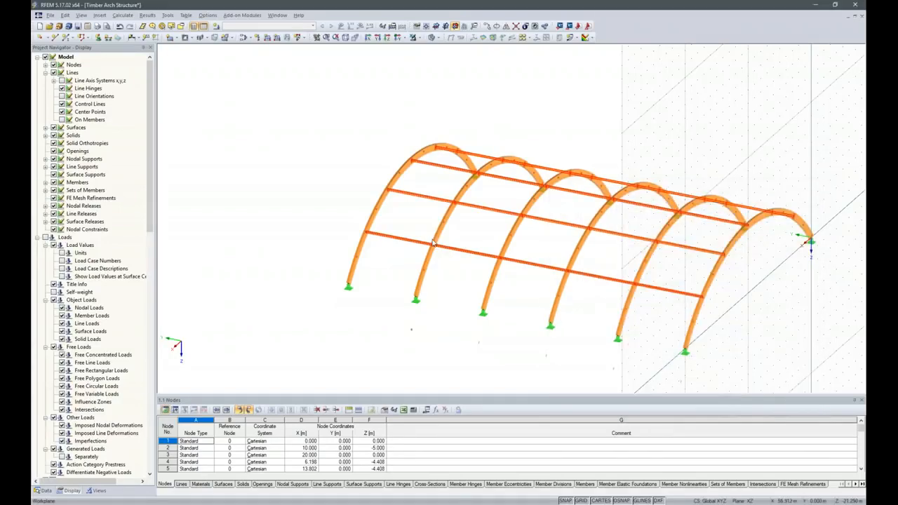
- Examine how the purlins are oriented relative to the arch curvature along the whole structure
scroll(366, 235, up, 3)
scroll(366, 235, up, 5)
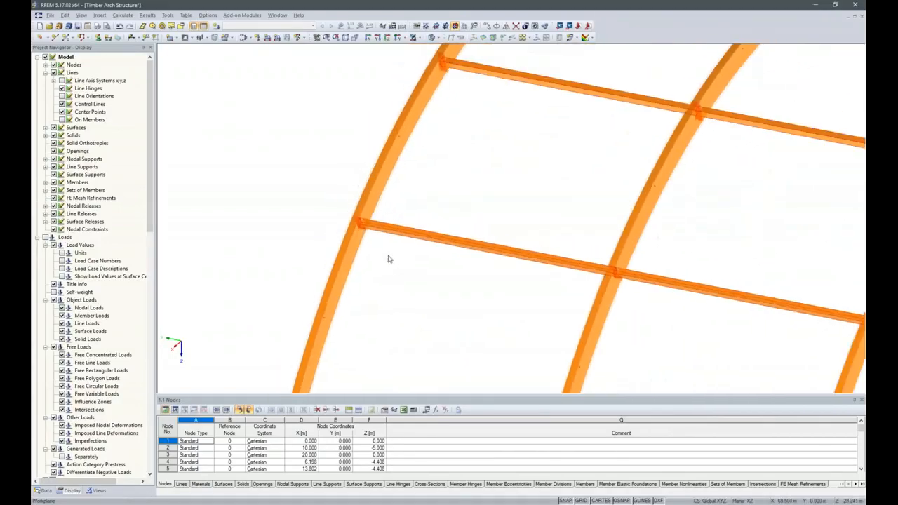
middle_drag(507, 167, 390, 345)
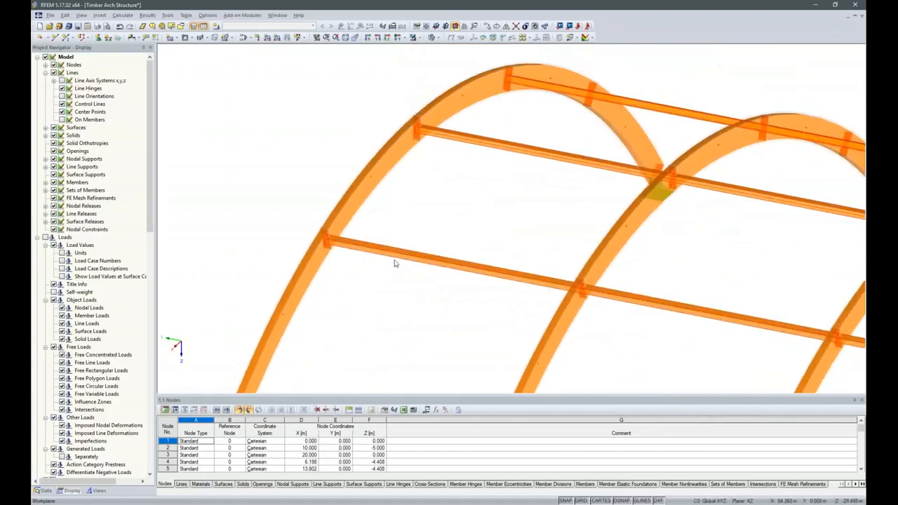
middle_drag(496, 177, 417, 250)
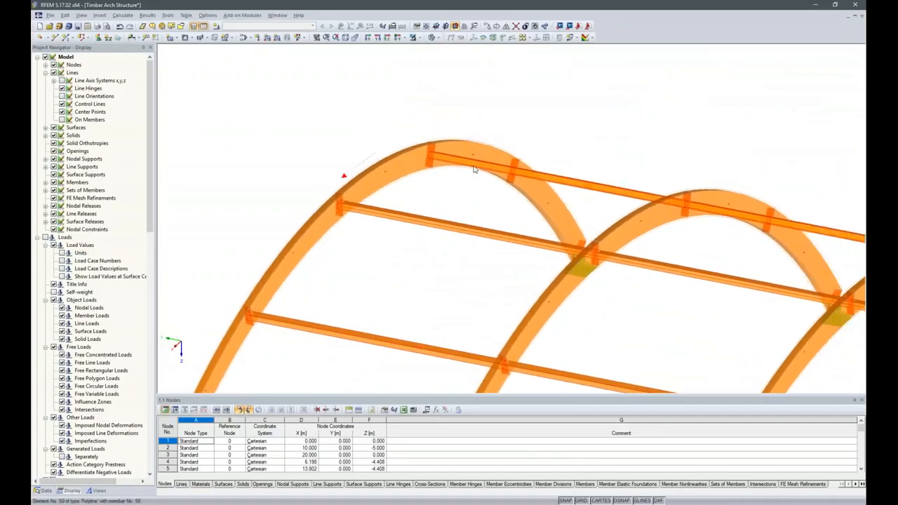
scroll(541, 220, down, 2)
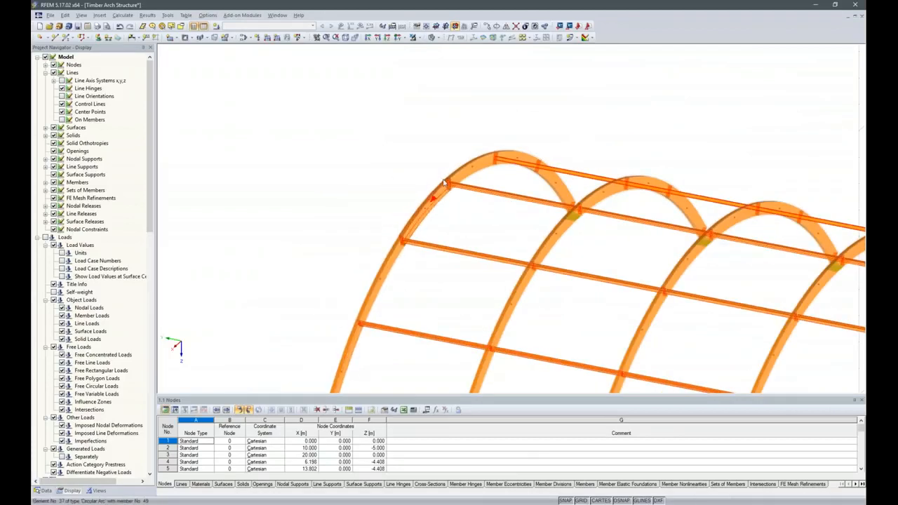
scroll(463, 172, down, 1)
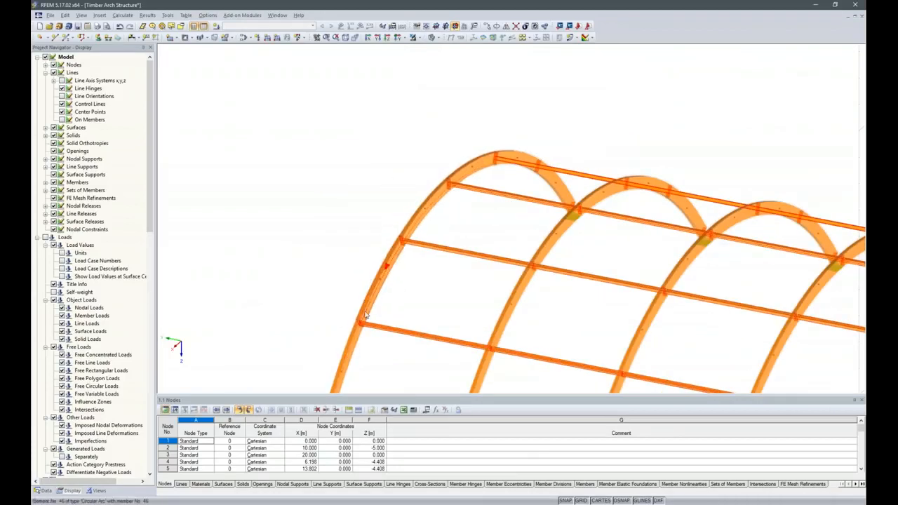
scroll(427, 169, down, 2)
ctrl+middle_drag(400, 316, 468, 320)
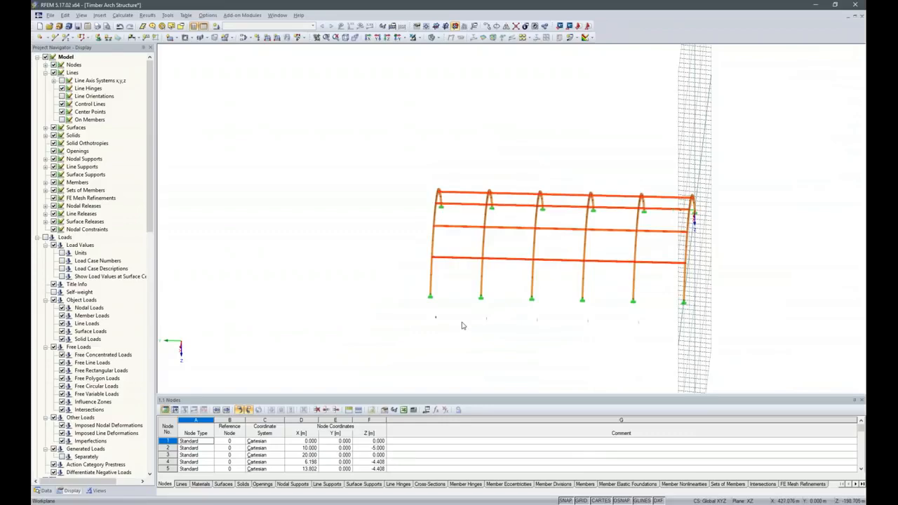
ctrl+middle_drag(594, 363, 800, 377)
- View the structure from above at a slight tilt and display the model as a wireframe
right_click(800, 377)
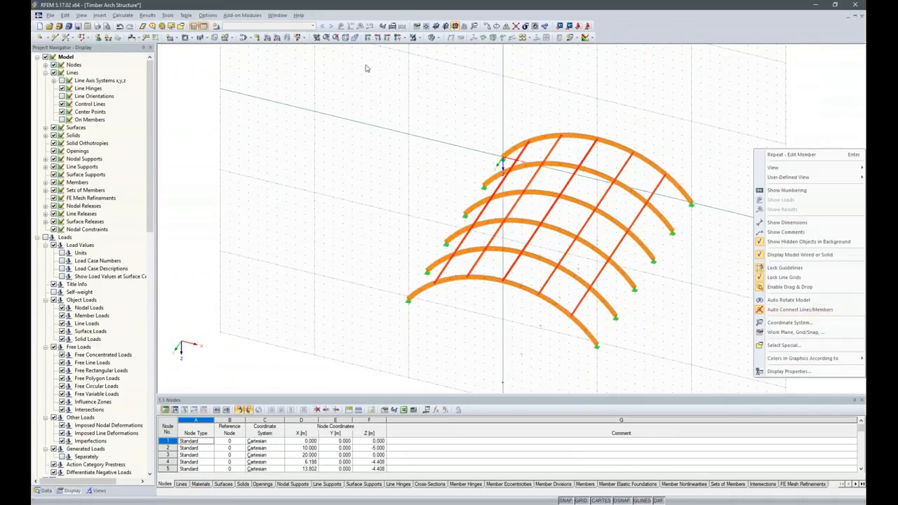
click(387, 38)
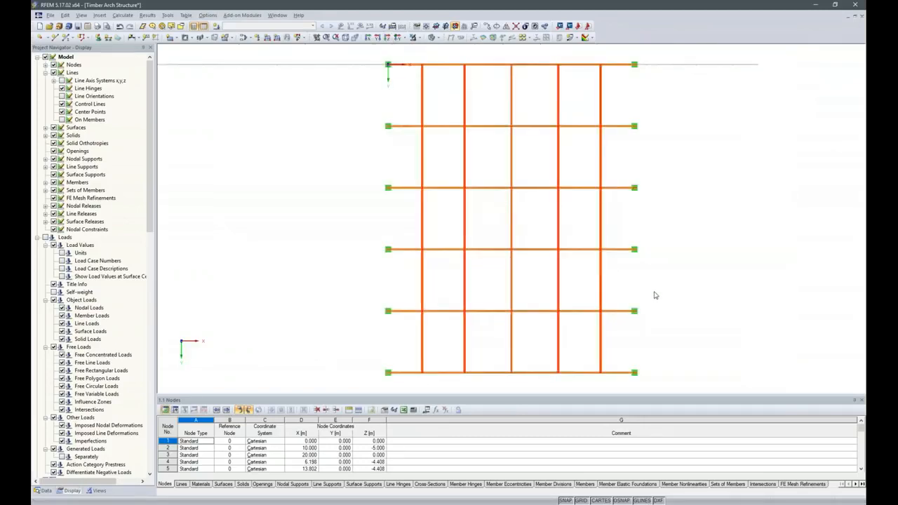
ctrl+middle_drag(655, 294, 633, 240)
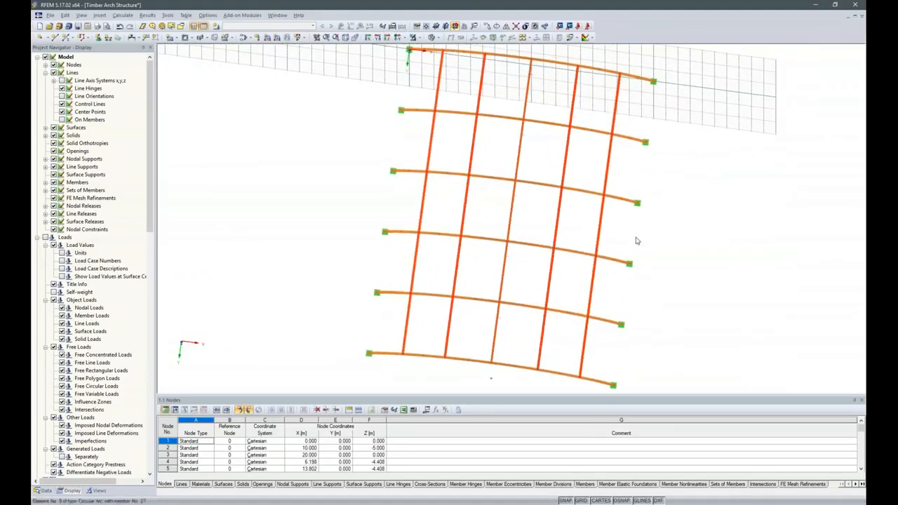
scroll(421, 135, up, 3)
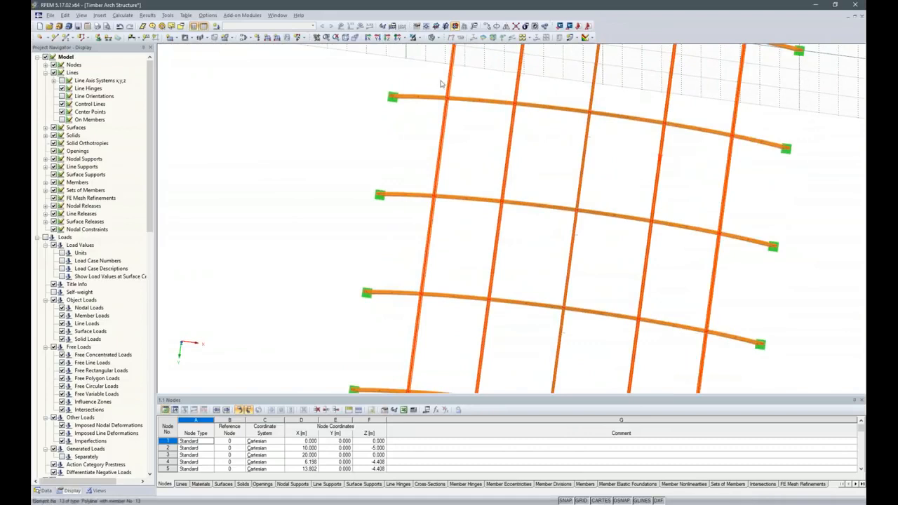
click(435, 38)
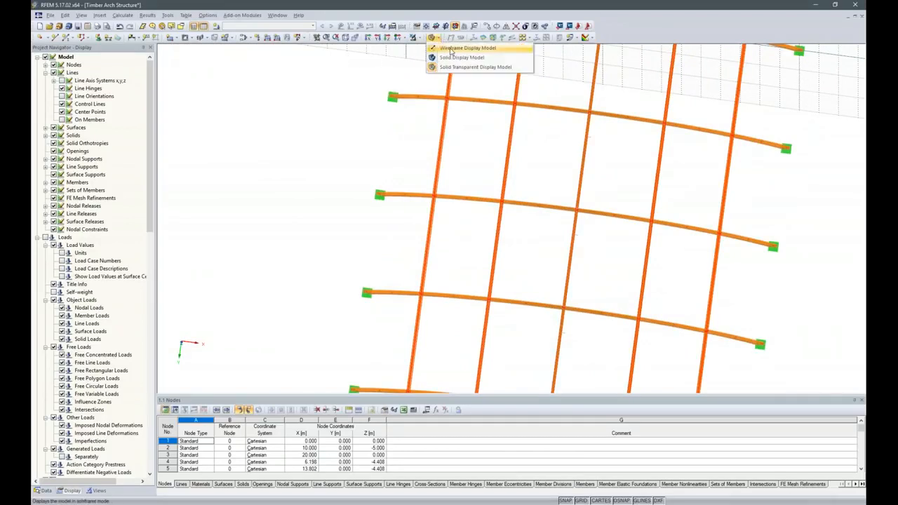
click(453, 48)
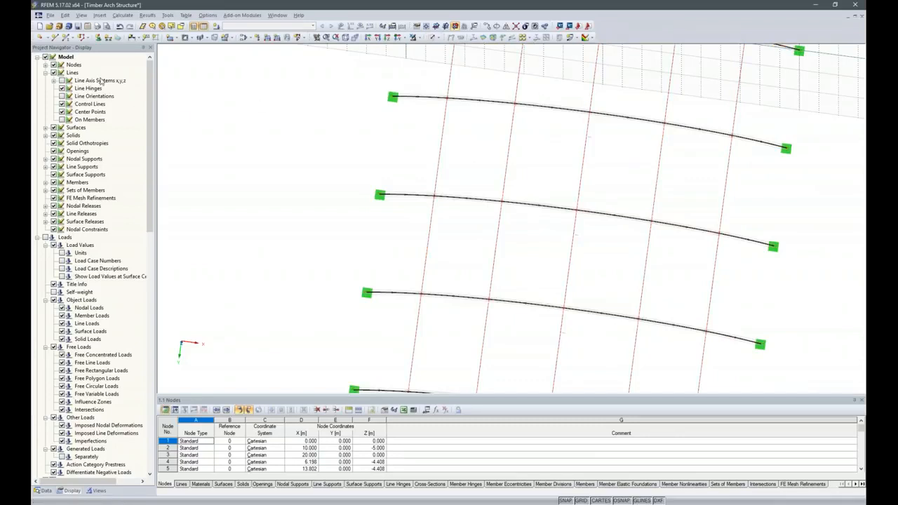
- Set up a new member of type Tension with the solid round section RD 16 in Steel S 235
click(69, 37)
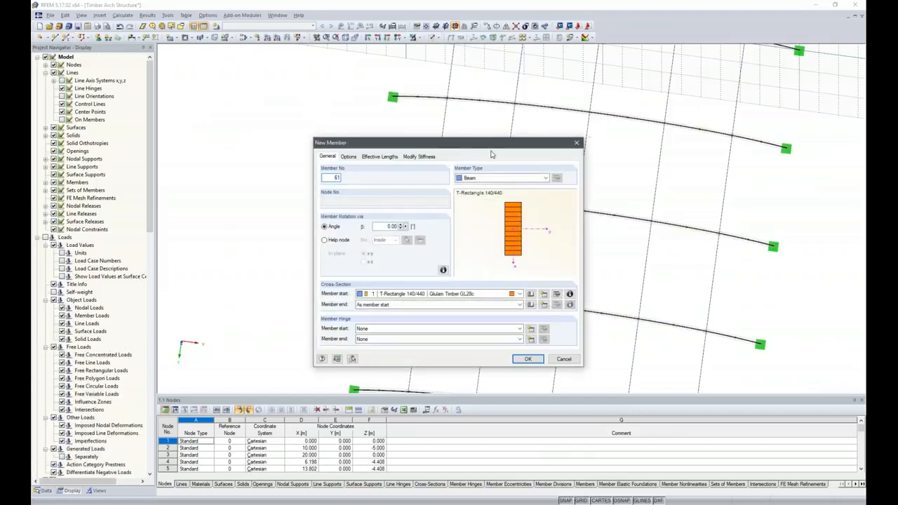
click(546, 178)
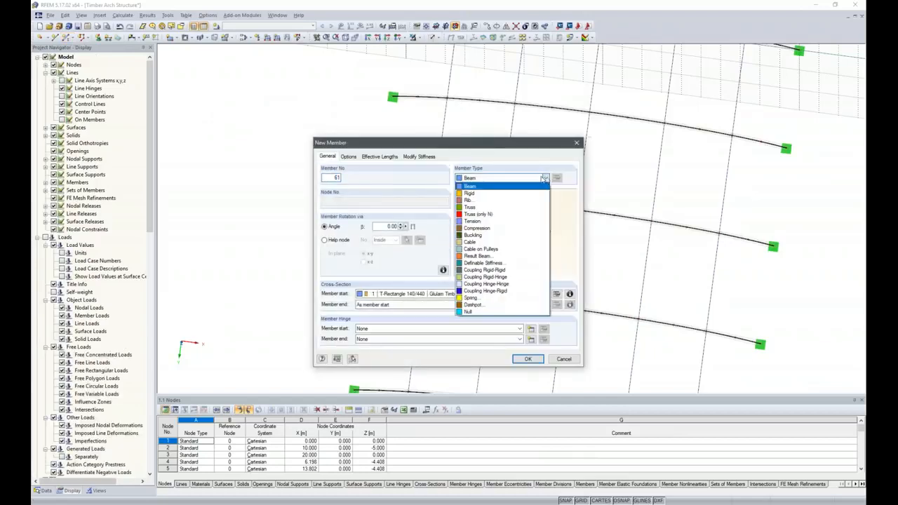
click(484, 223)
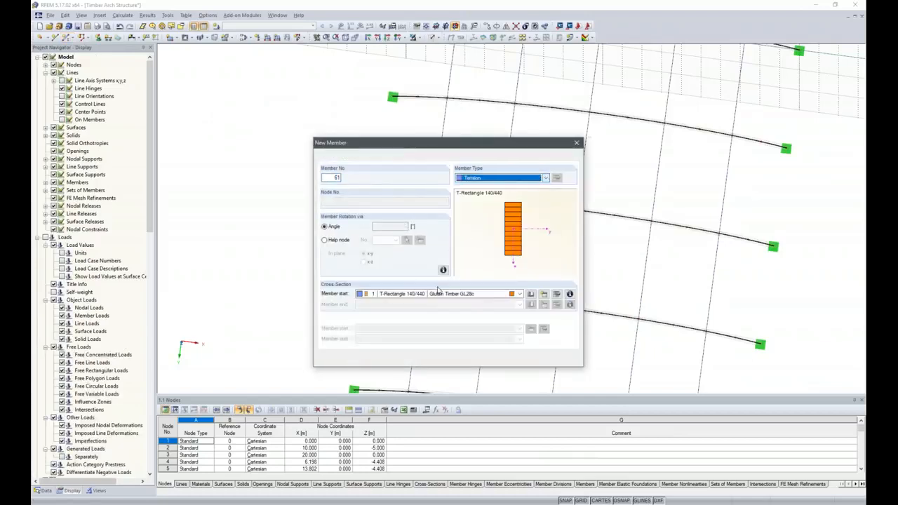
click(531, 294)
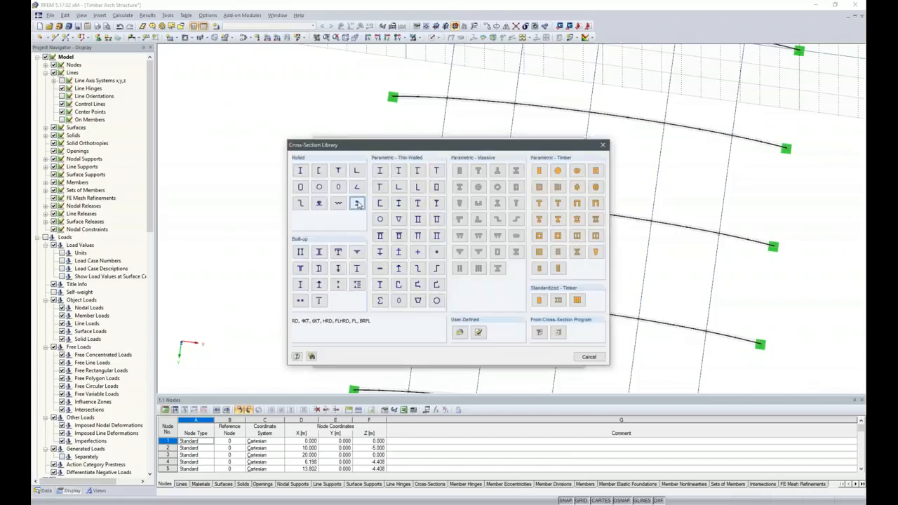
key(Escape)
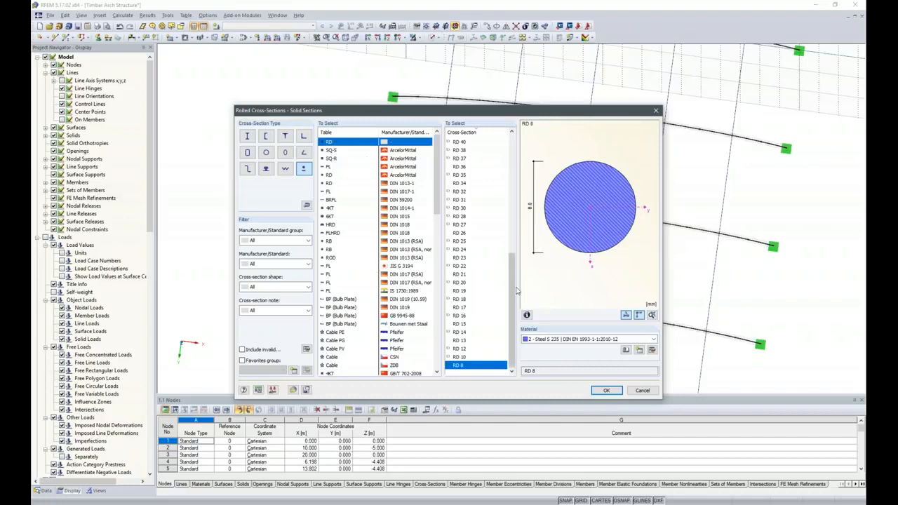
click(458, 316)
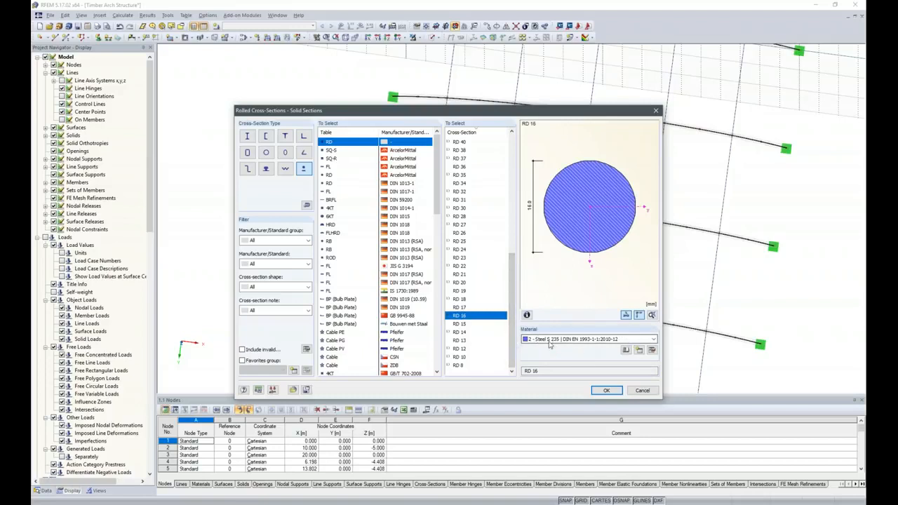
click(604, 390)
click(526, 359)
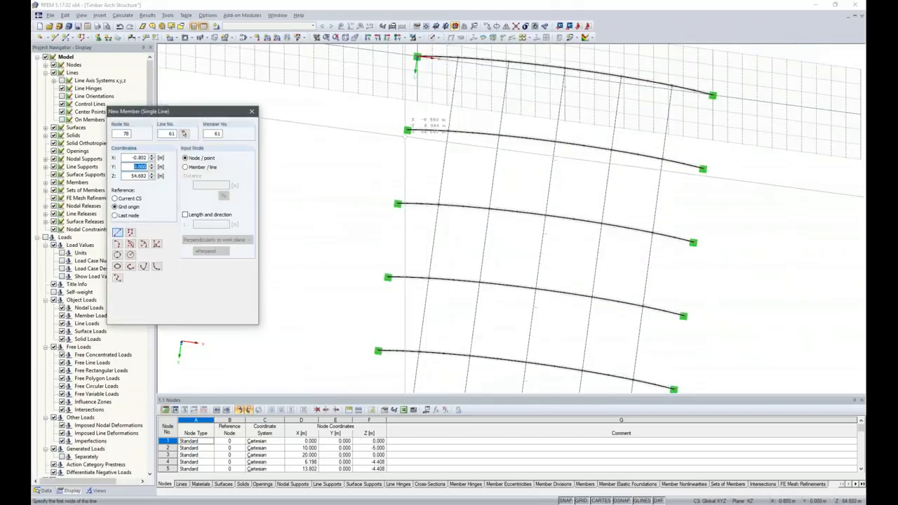
- Draw a parallel tension diagonal in each field between the second and third arches, up to the far support
click(408, 130)
click(438, 204)
click(448, 131)
click(488, 207)
click(499, 135)
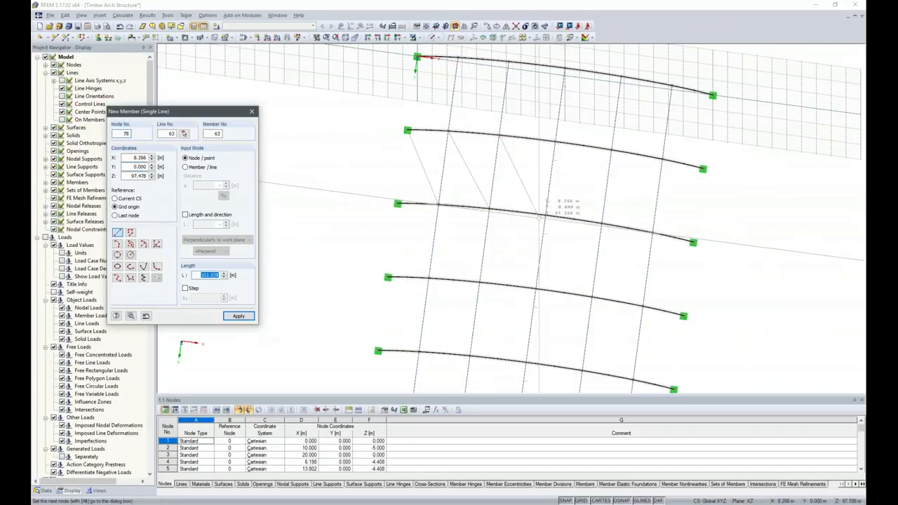
click(545, 215)
click(551, 138)
click(602, 223)
click(615, 150)
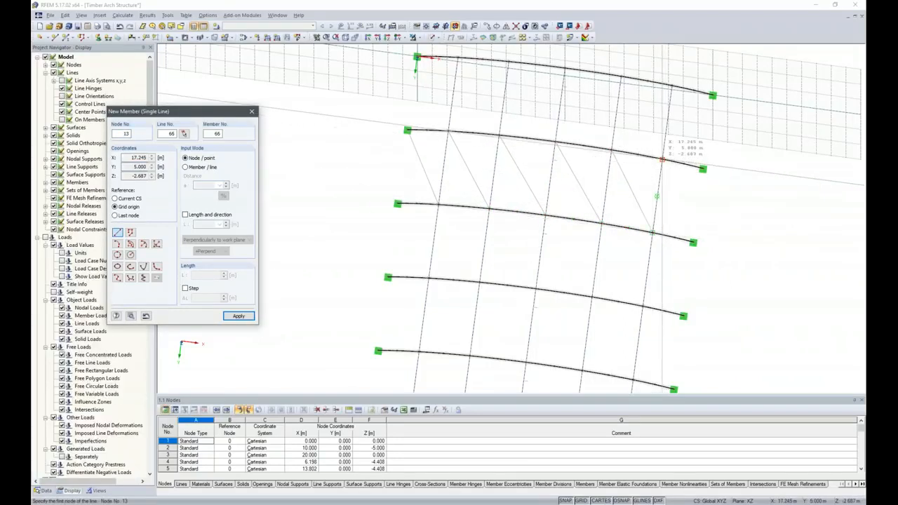
click(693, 242)
- Add the opposing tension diagonals between the second and third arches to complete the X-bracing in every field
click(703, 168)
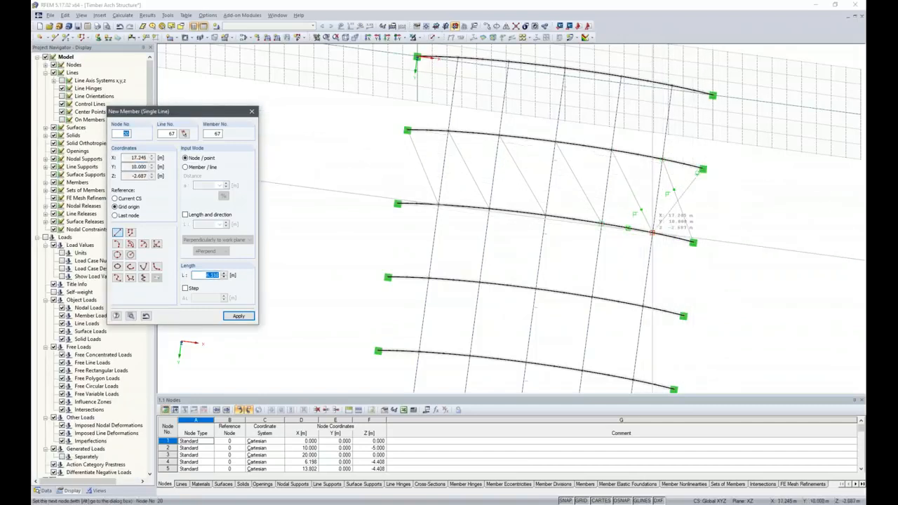
click(662, 159)
click(601, 224)
click(611, 149)
click(546, 215)
click(557, 142)
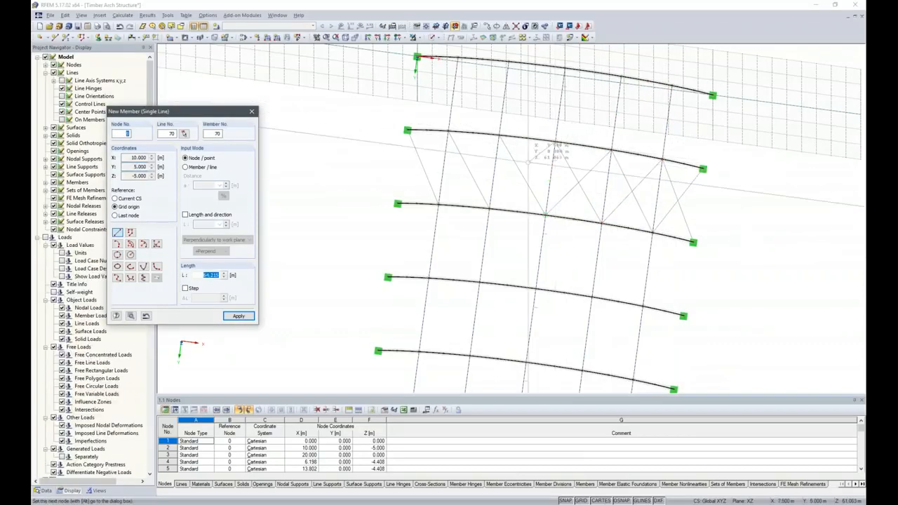
click(489, 208)
click(499, 135)
click(439, 204)
click(447, 131)
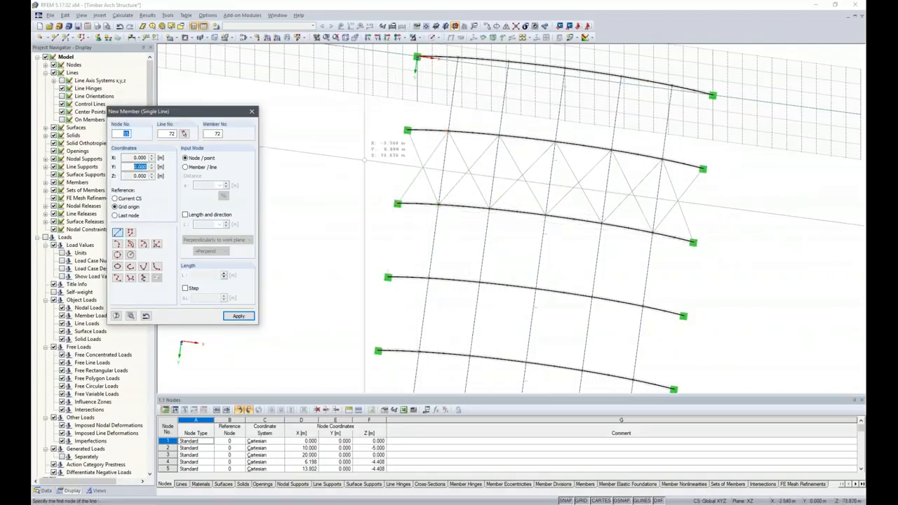
key(Escape)
- Orbit the structure to see the bracing from the side and display the model as a solid rendering
middle_drag(331, 223, 279, 107)
ctrl+middle_drag(730, 315, 629, 254)
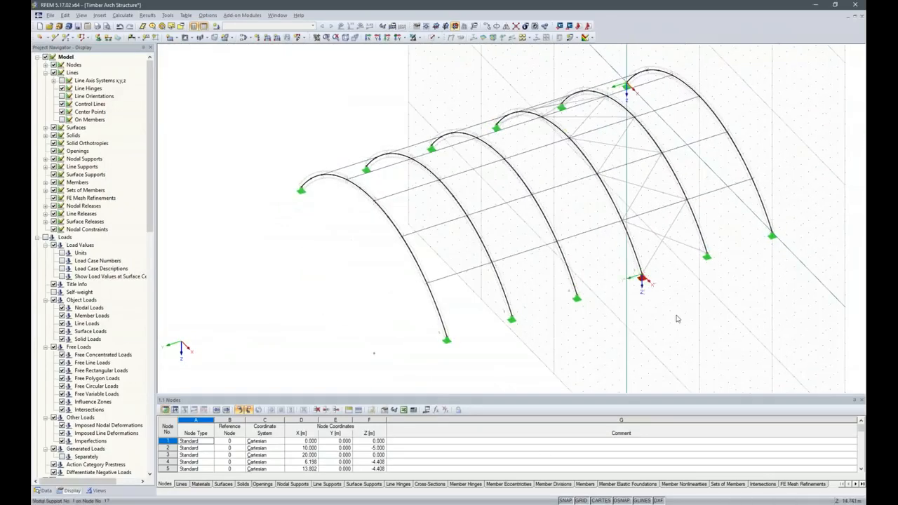
ctrl+middle_drag(656, 315, 441, 313)
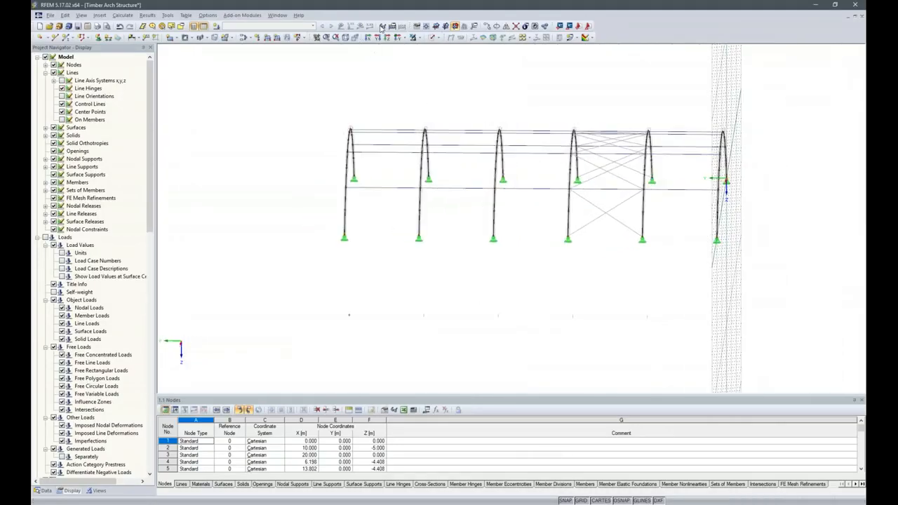
click(439, 38)
click(442, 58)
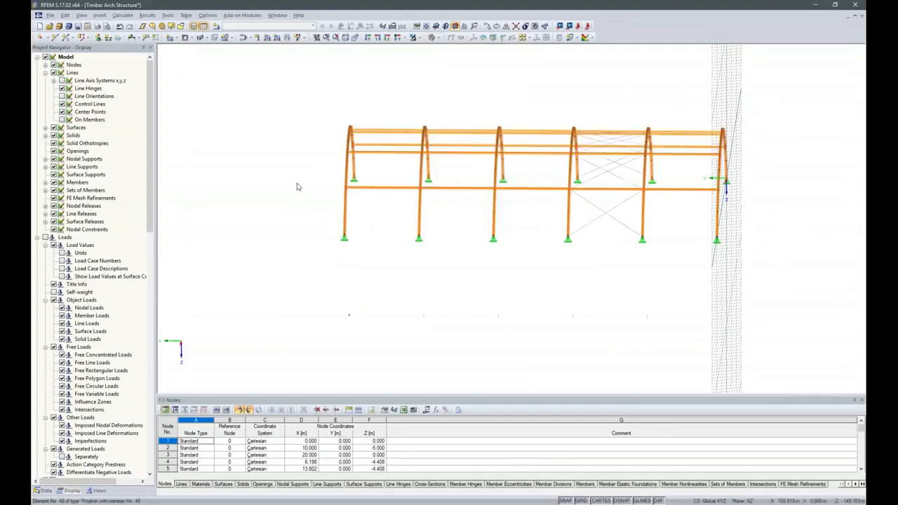
- Isolate the end arch at the grid origin by selection and view it in the reverse Y-direction
ctrl+middle_drag(666, 316, 681, 317)
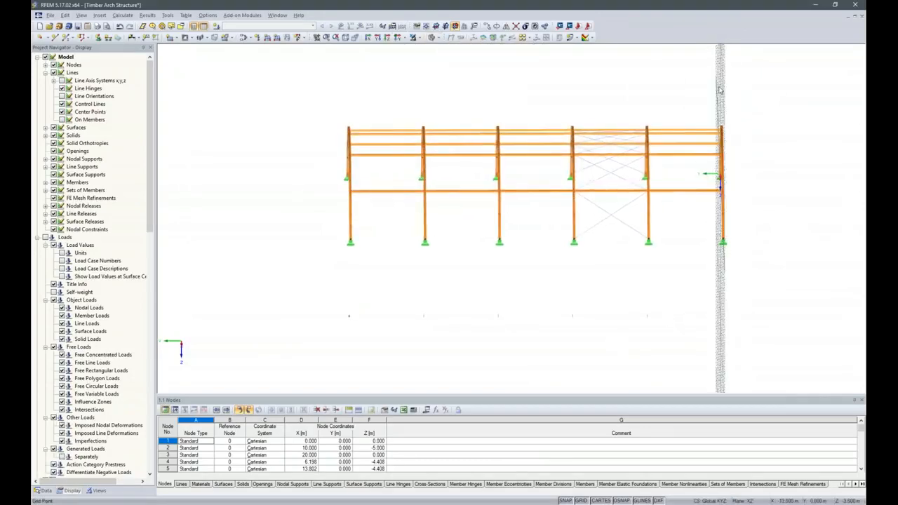
drag(703, 78, 774, 293)
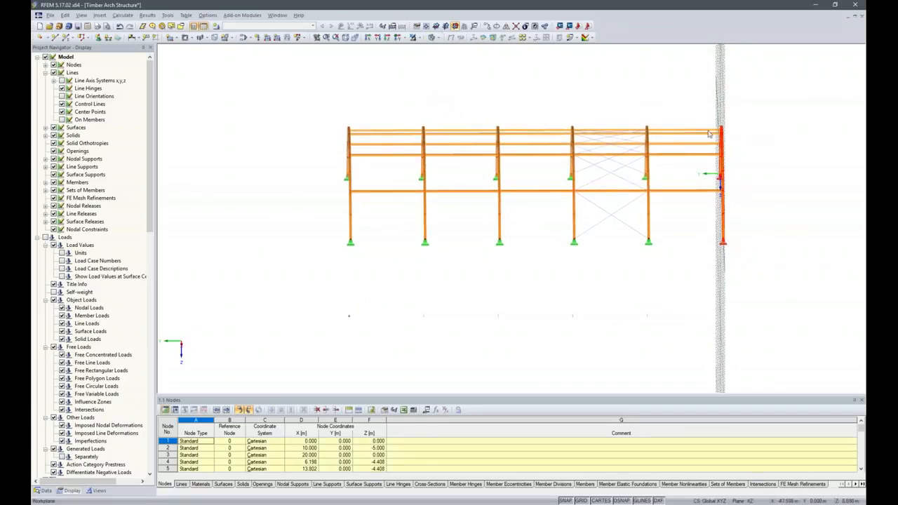
click(421, 38)
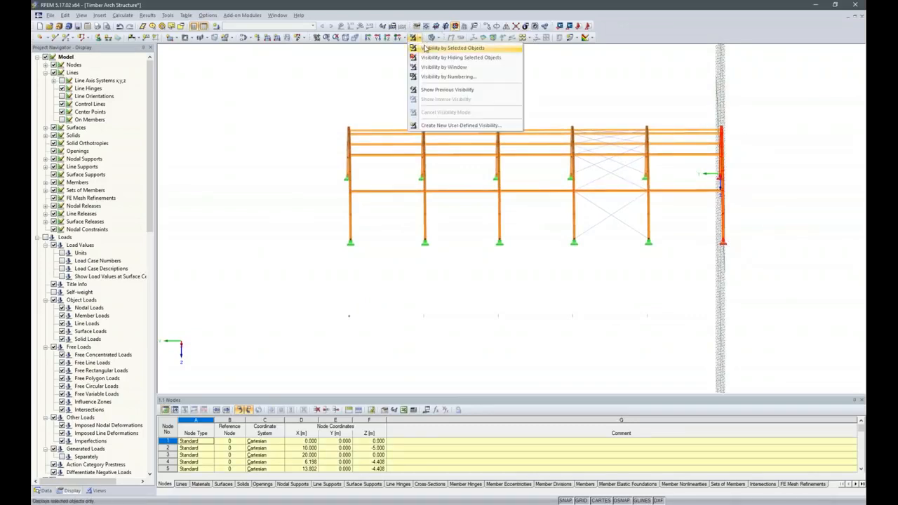
click(432, 46)
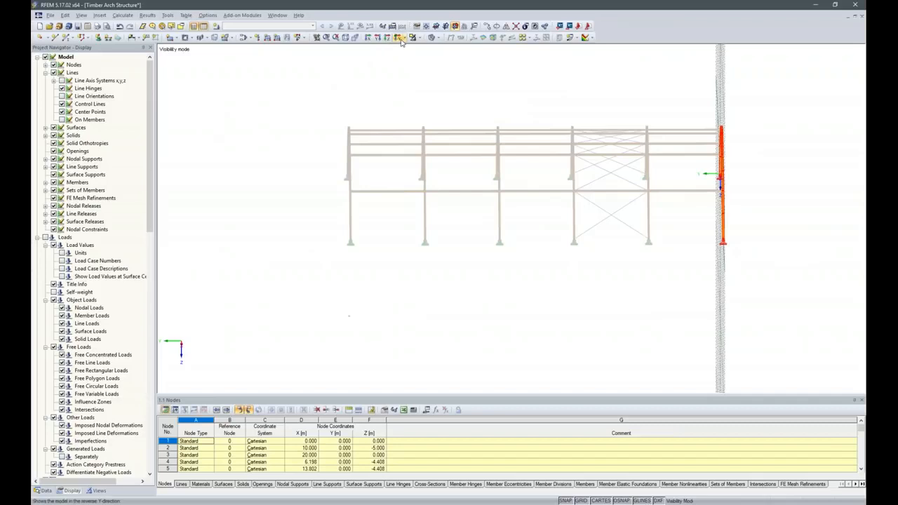
click(404, 40)
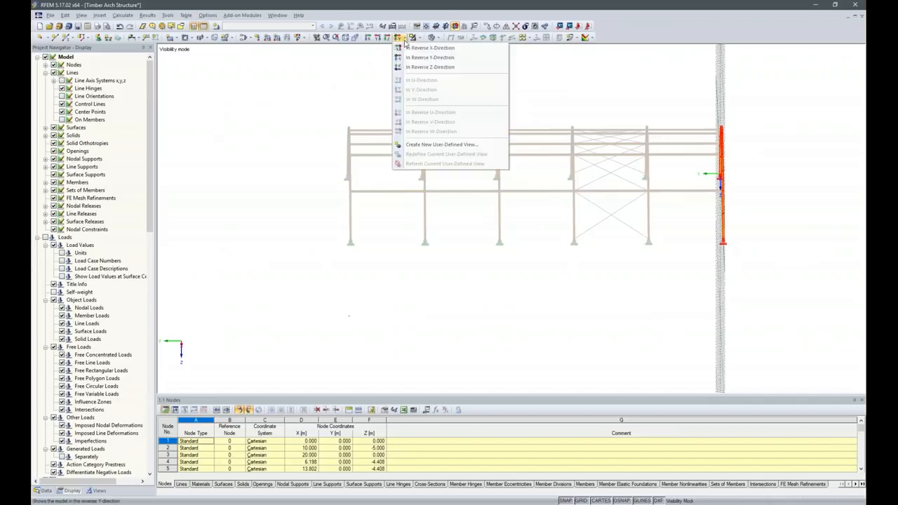
click(398, 40)
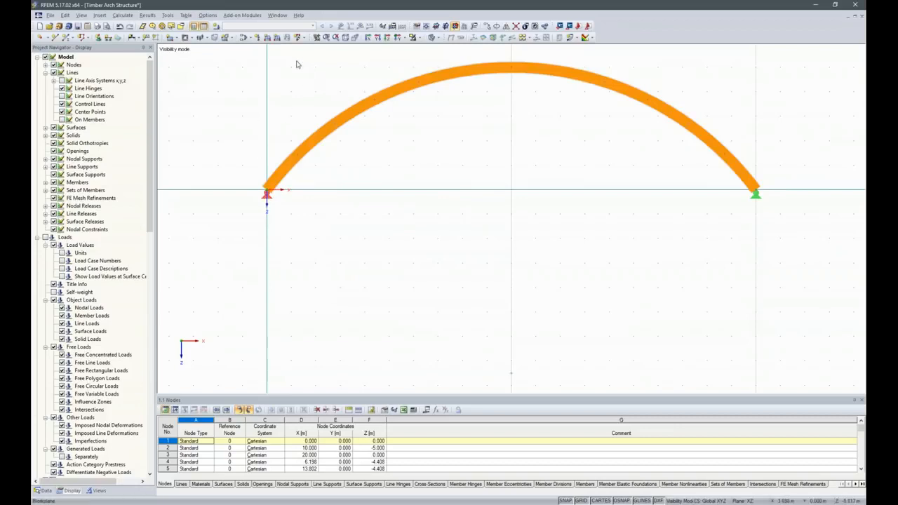
- Copy the arch's support node at the origin 3 times with a 5 m displacement in X, without creating connecting lines
click(488, 26)
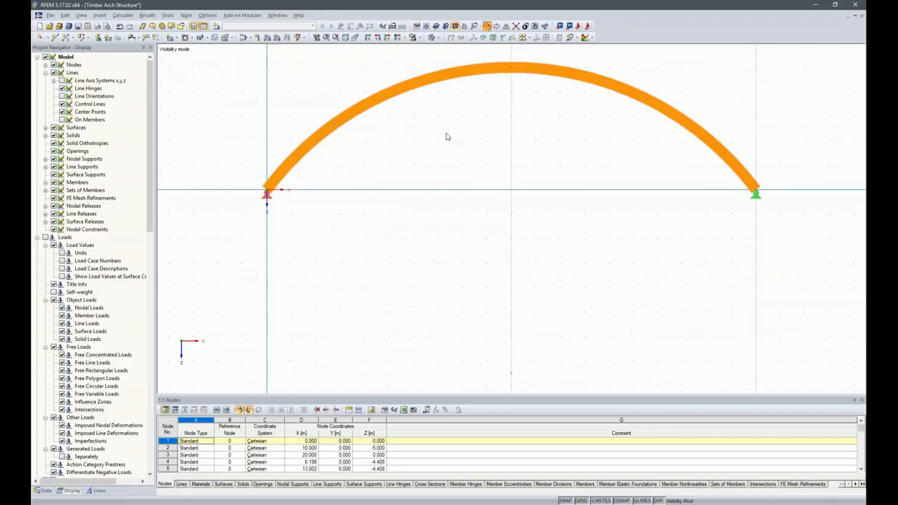
double_click(339, 271)
text(0)
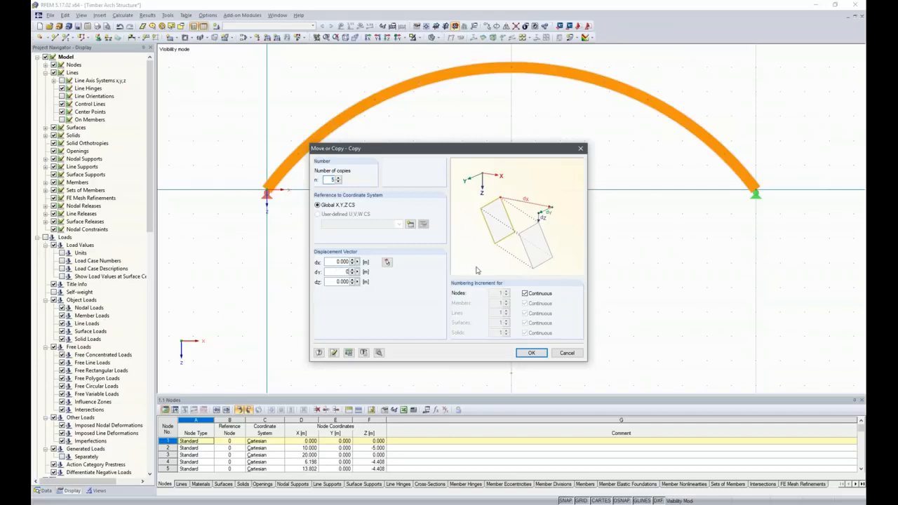
double_click(335, 261)
click(379, 353)
click(317, 153)
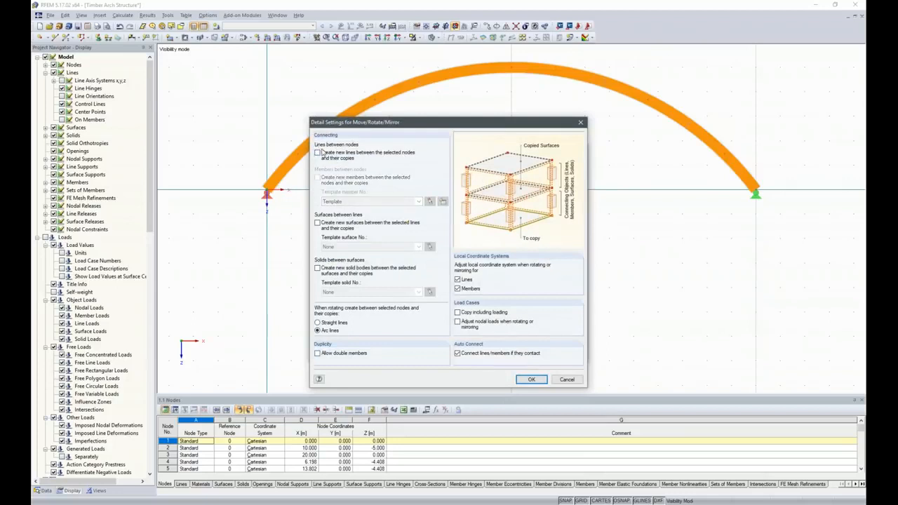
click(529, 379)
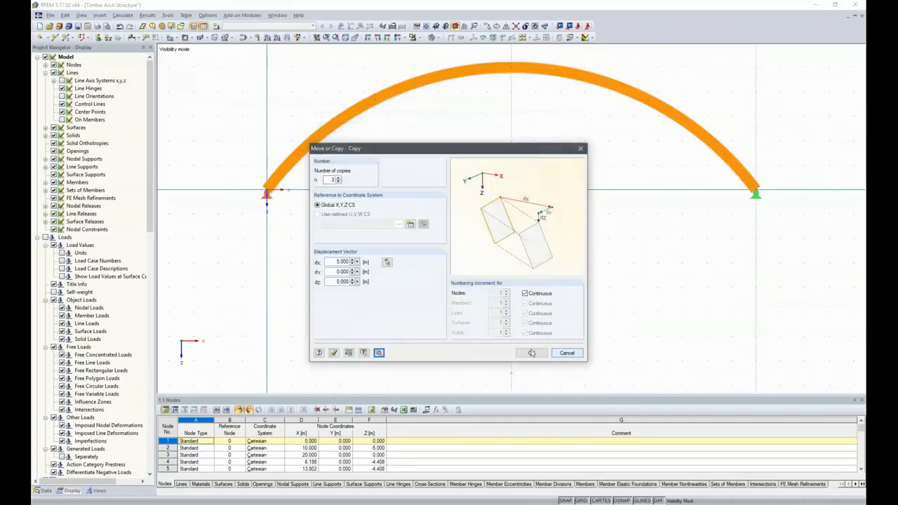
click(531, 354)
click(554, 291)
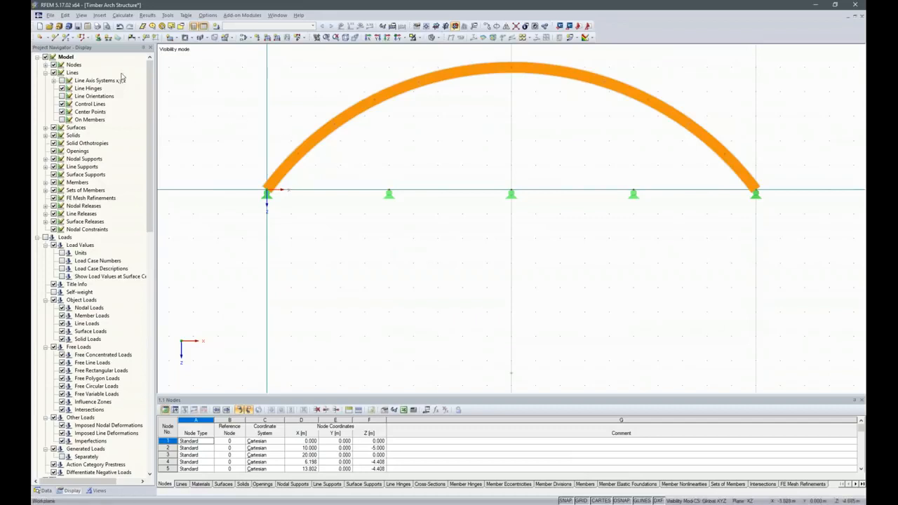
- Set up a new member of type Beam with a rectangular 100/200 mm timber section in Glulam Timber GL28c
click(61, 37)
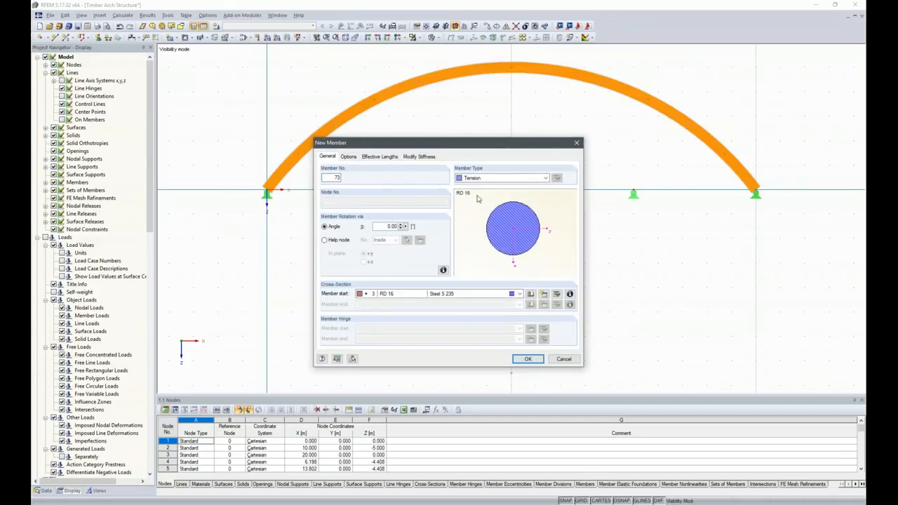
click(527, 178)
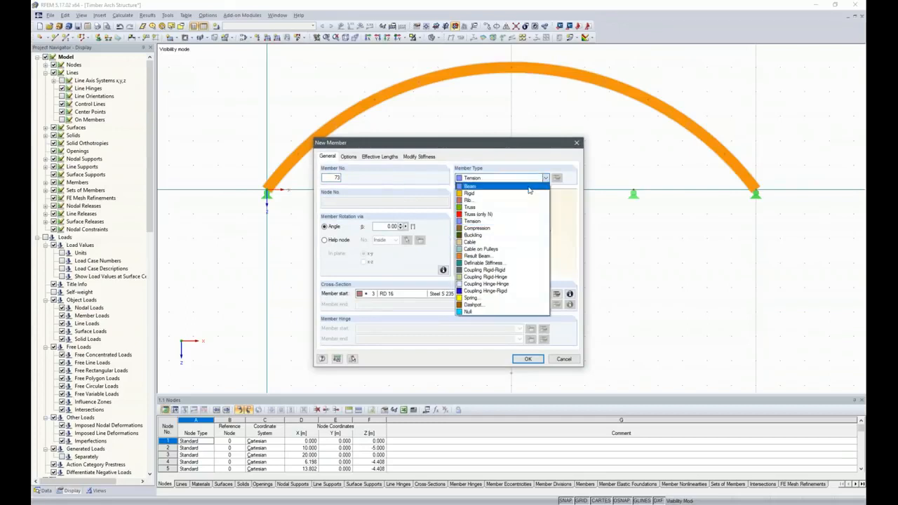
click(505, 185)
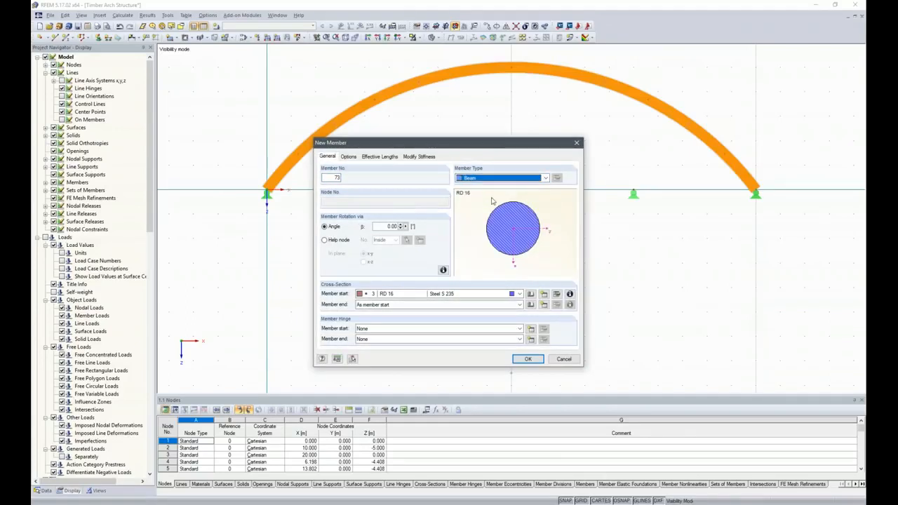
click(531, 295)
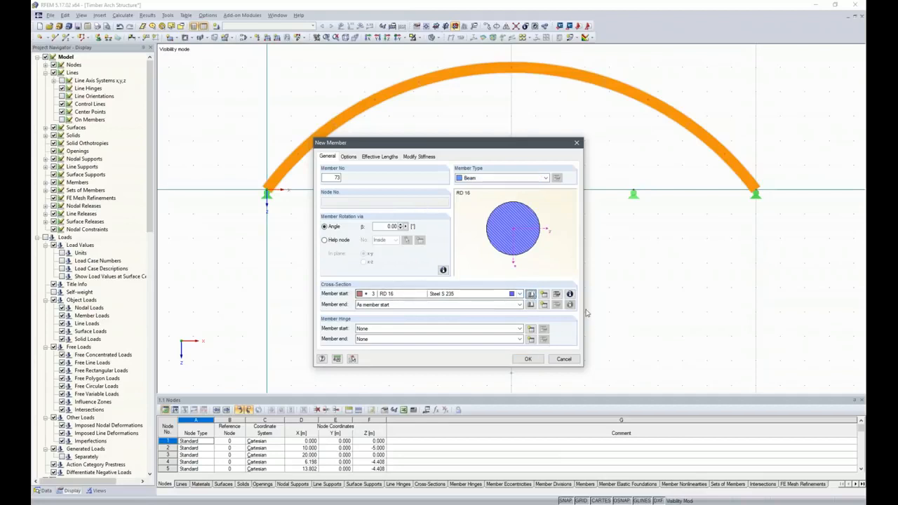
click(531, 294)
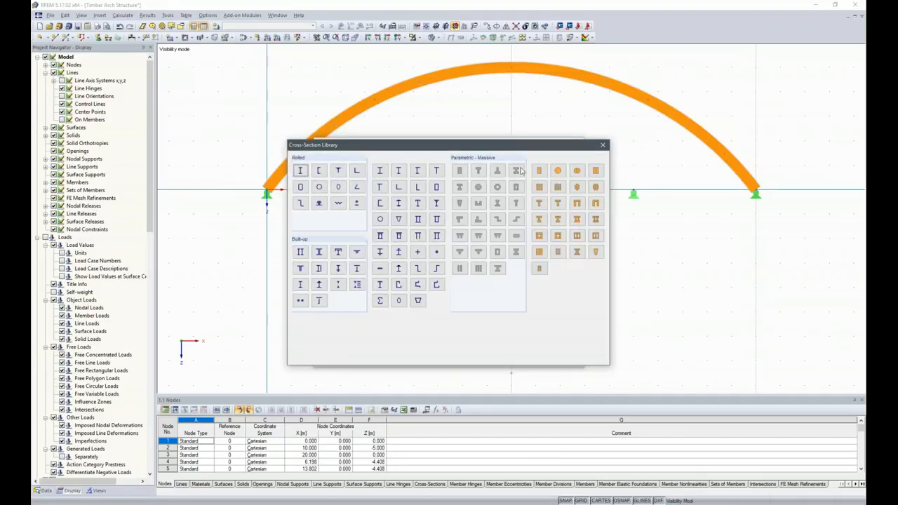
click(538, 171)
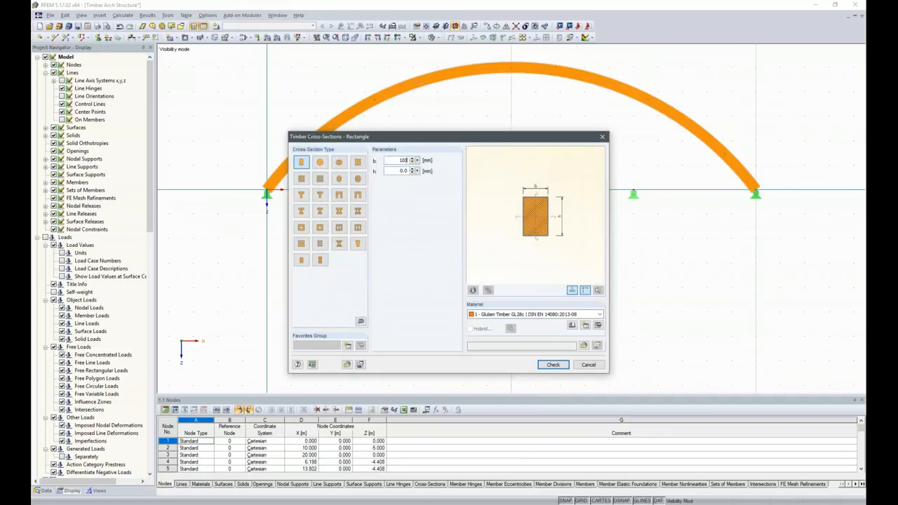
text(1)
key(BackSpace)
key(BackSpace)
text(20)
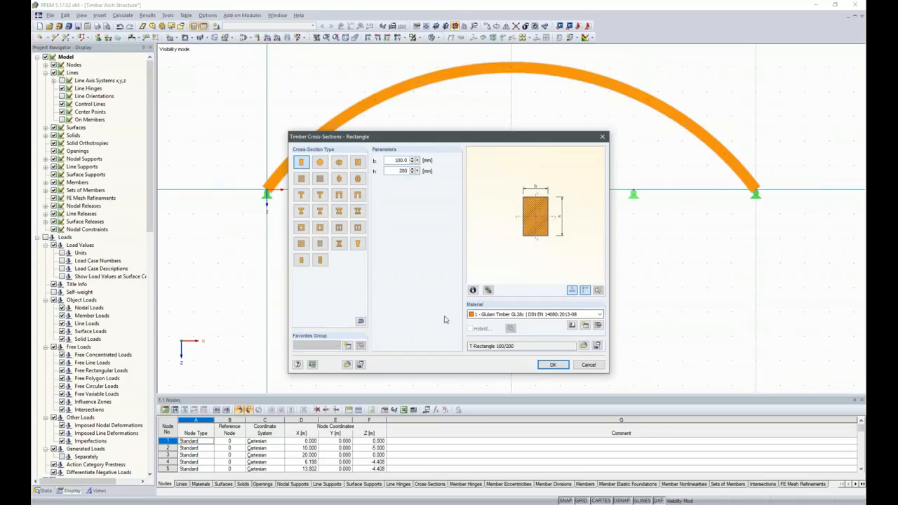
click(553, 365)
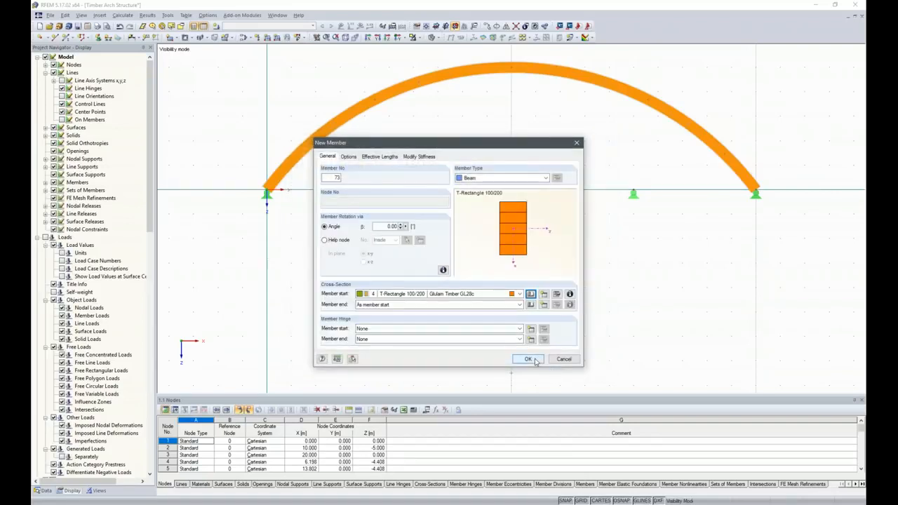
- Set the member rotation to 90° and draw a column about 1.1 m high from the support at X = 5 m
click(376, 226)
text(90)
click(528, 358)
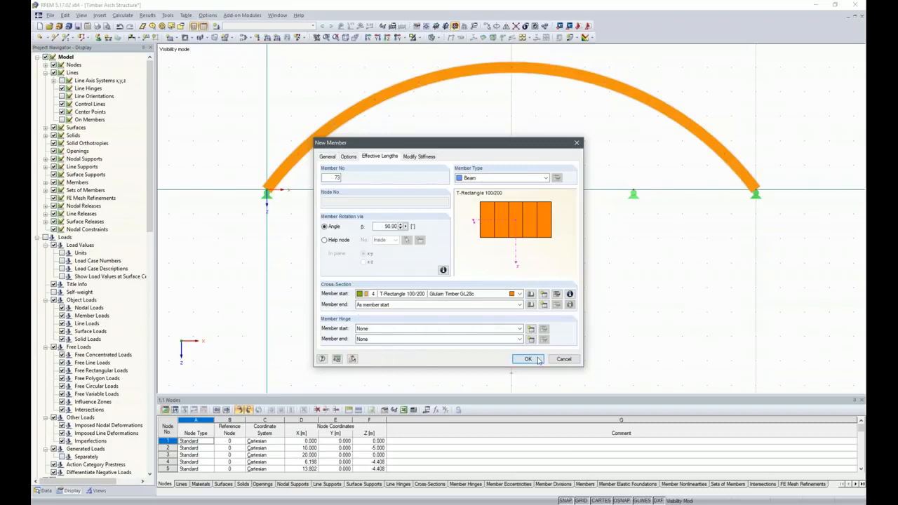
click(389, 191)
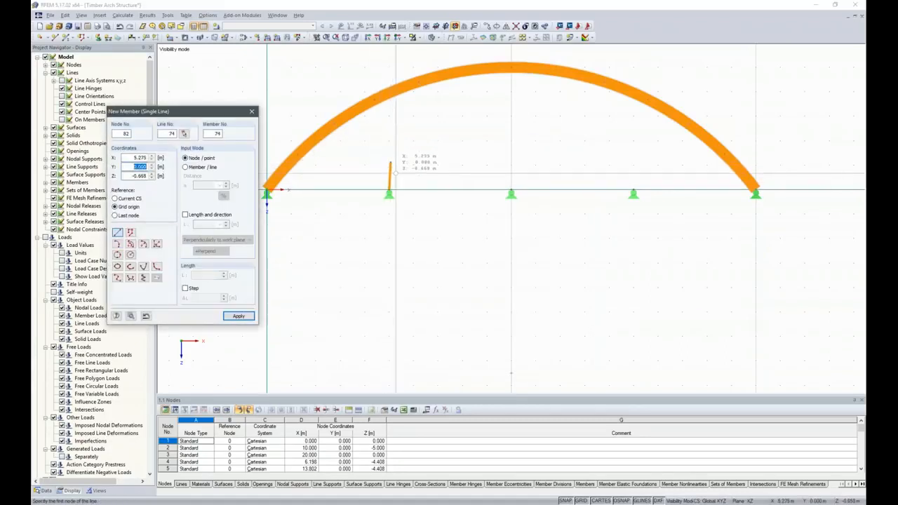
click(390, 163)
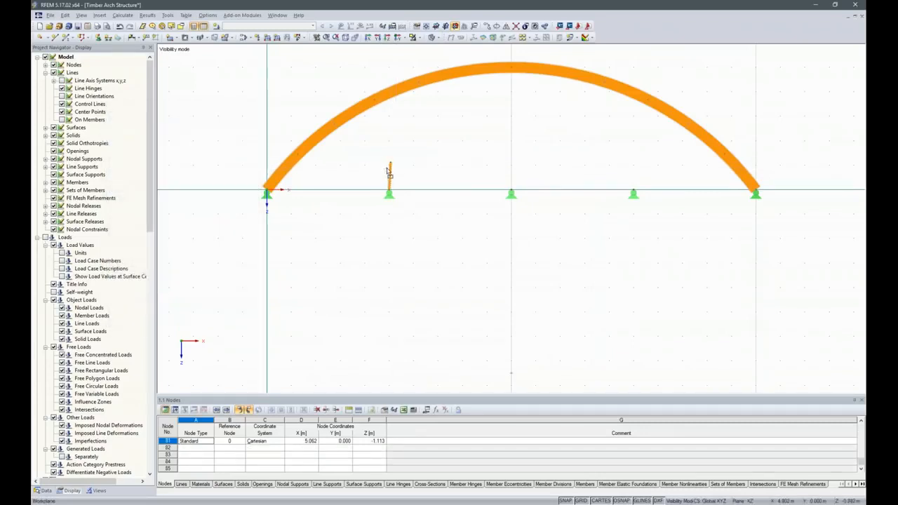
key(Escape)
- Draw 1 m high columns with the T-Rectangle 100/200 section at 0° rotation from the supports at X = 10 m and 15 m
scroll(390, 163, up, 5)
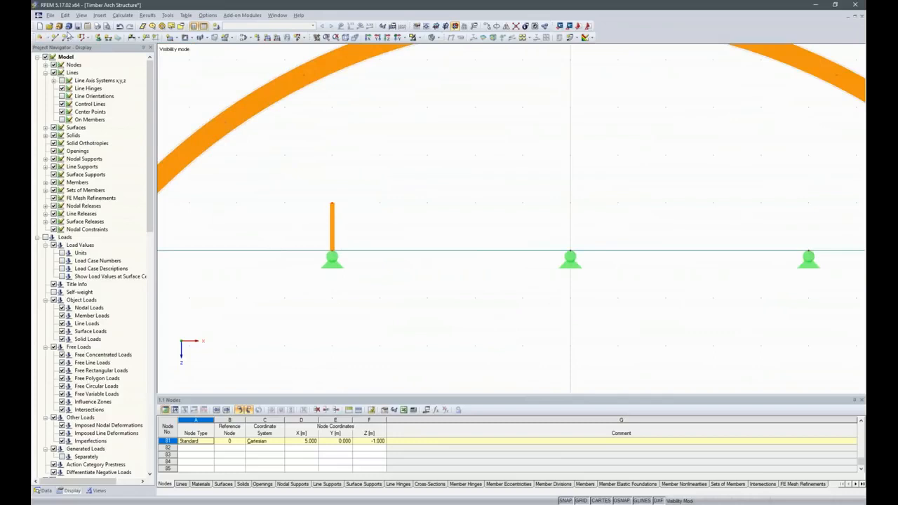
click(66, 38)
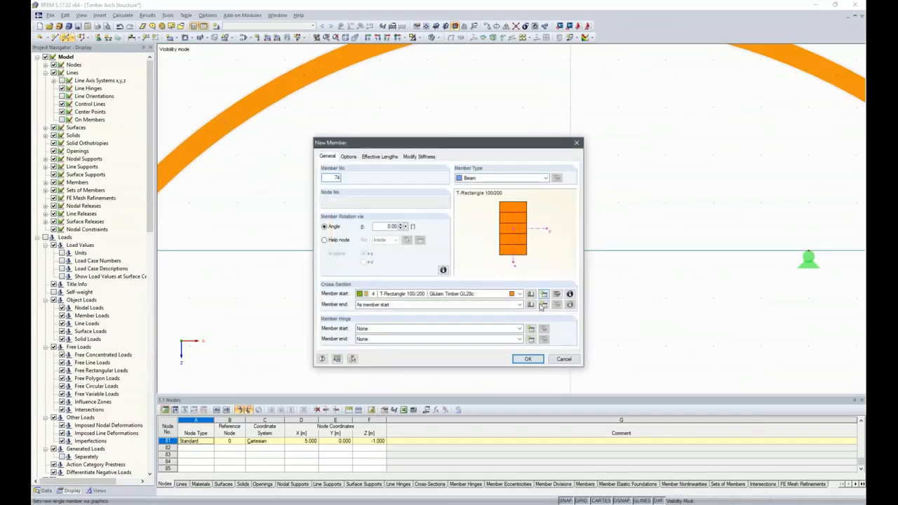
click(536, 362)
click(569, 268)
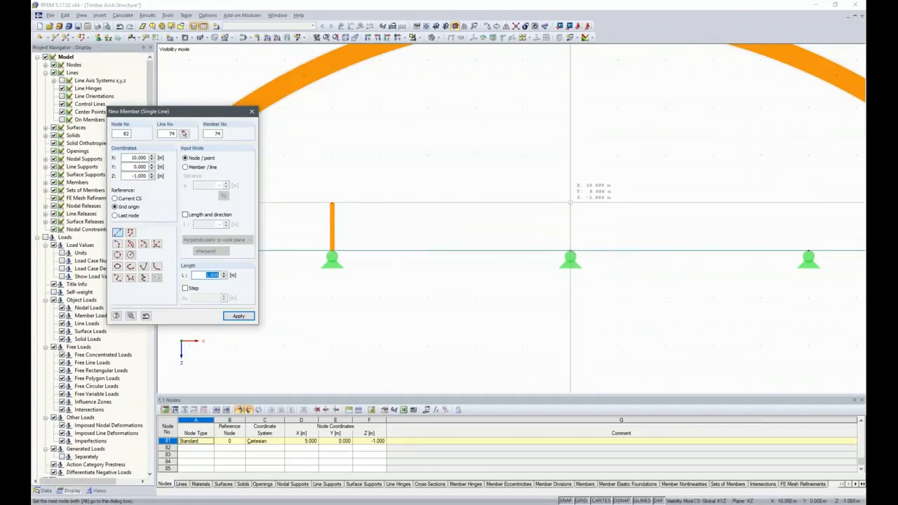
click(572, 202)
click(809, 251)
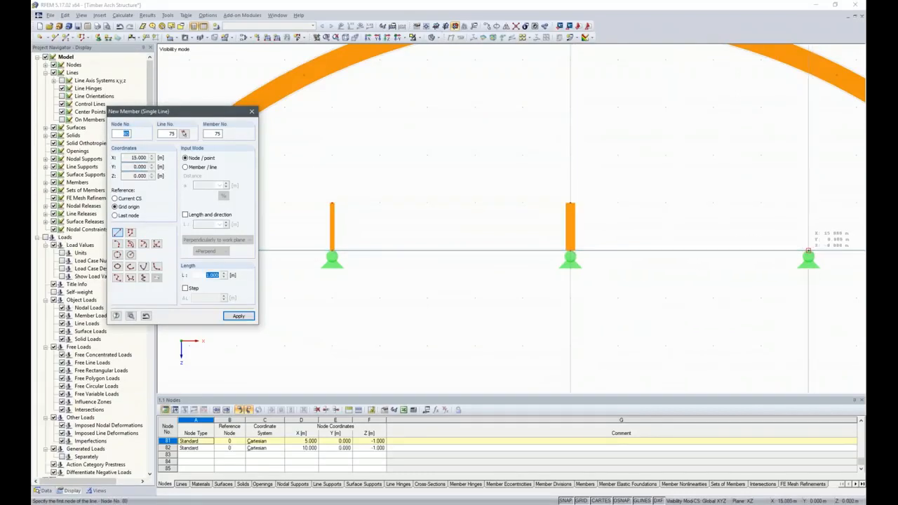
click(809, 203)
key(Escape)
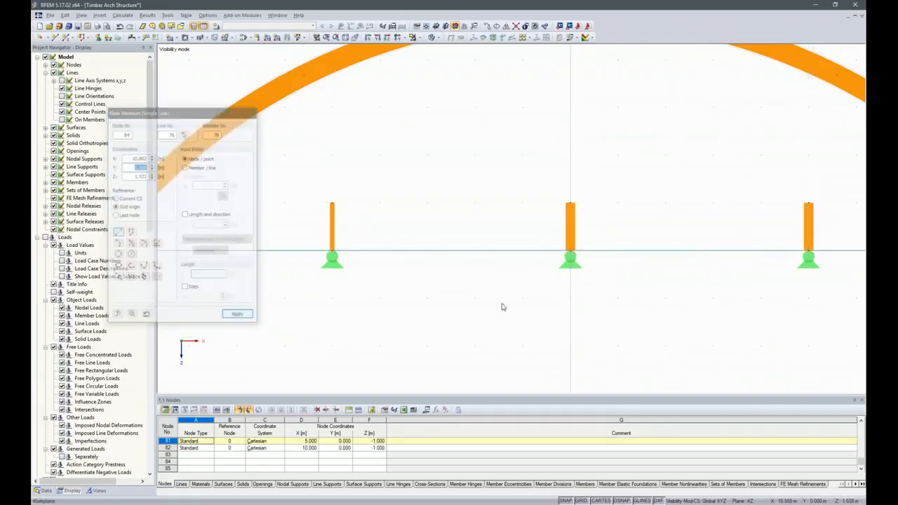
- Set the member rotation of the columns at X = 10 m and 15 m to 90°
scroll(497, 299, down, 4)
scroll(547, 259, up, 1)
scroll(401, 347, up, 1)
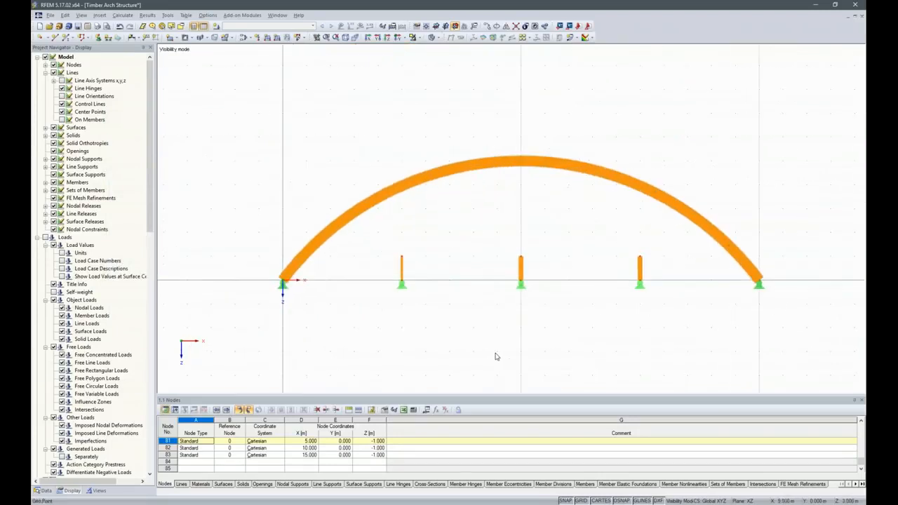
drag(657, 267, 514, 255)
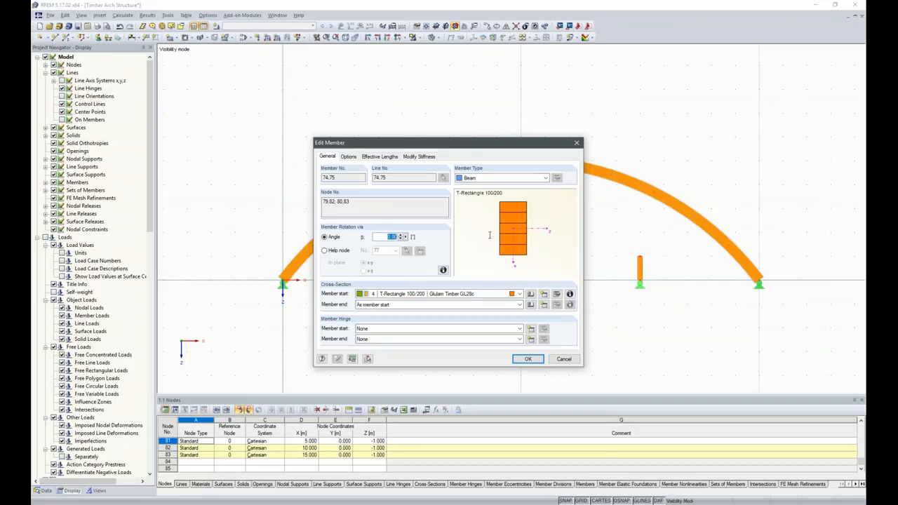
text(90)
key(Return)
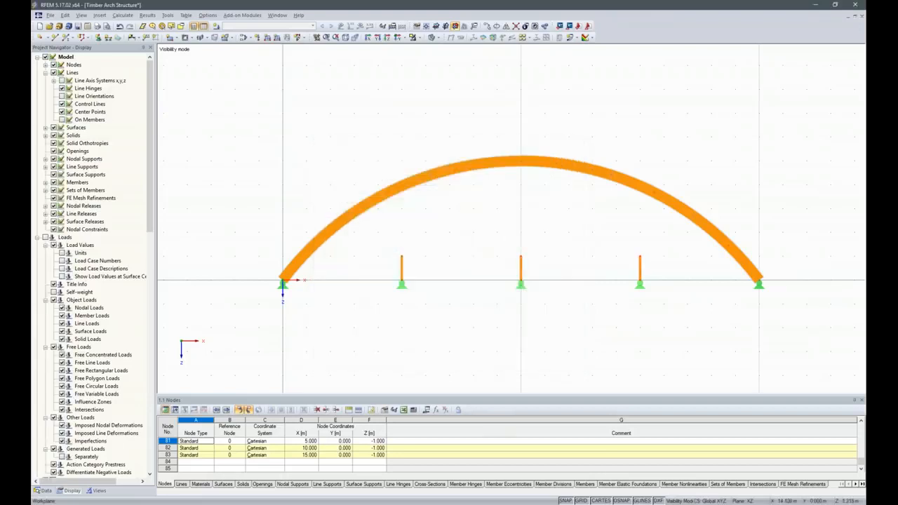
- Extend the three columns at member end j to the next member or line, dividing the target arch member
drag(661, 265, 361, 249)
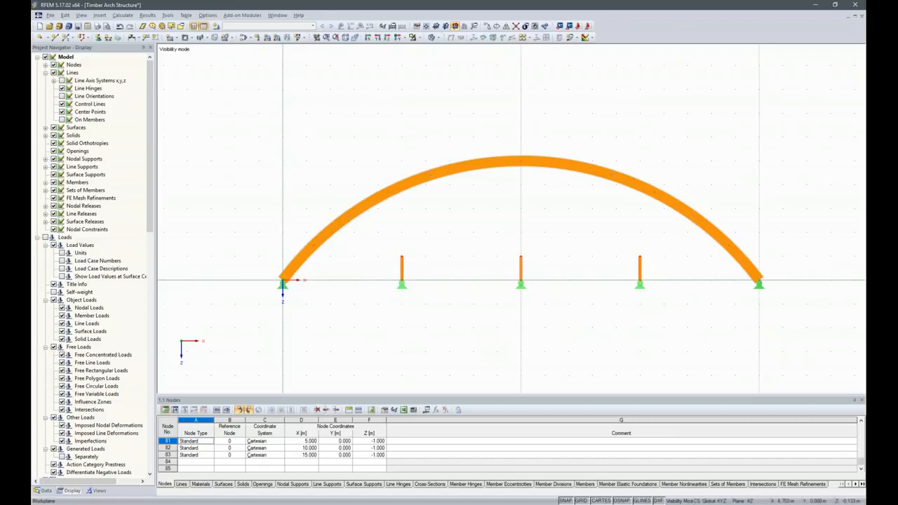
right_click(401, 264)
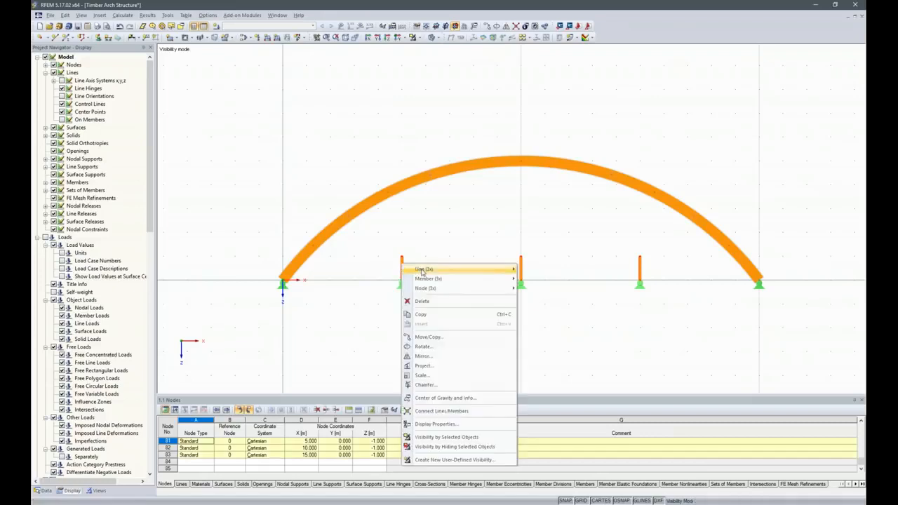
mouse_move(430, 280)
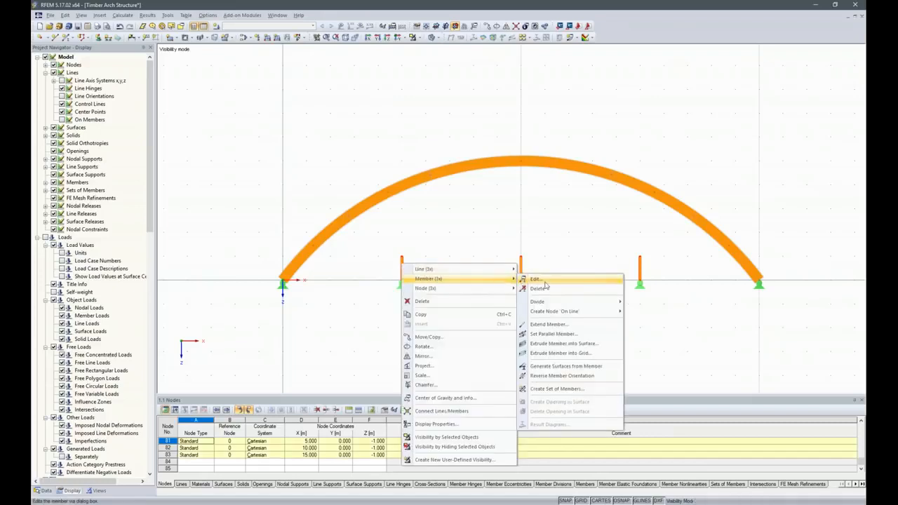
click(550, 324)
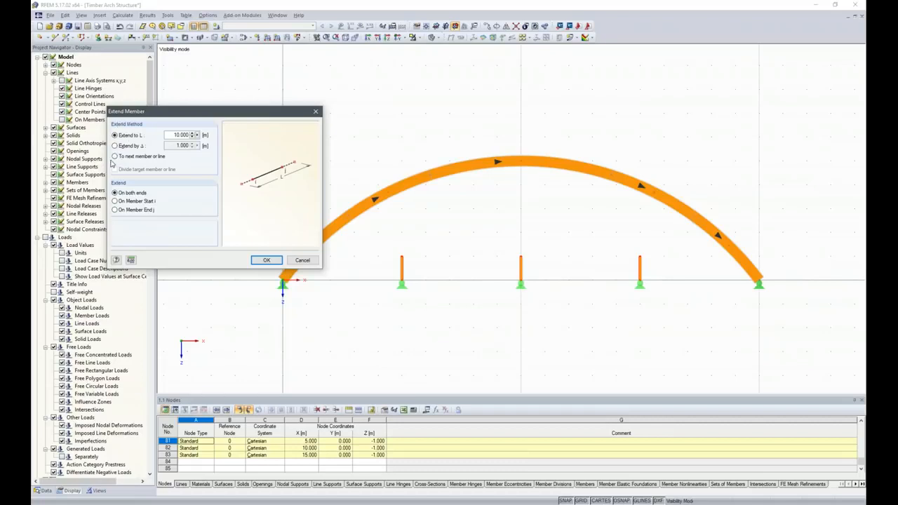
click(115, 156)
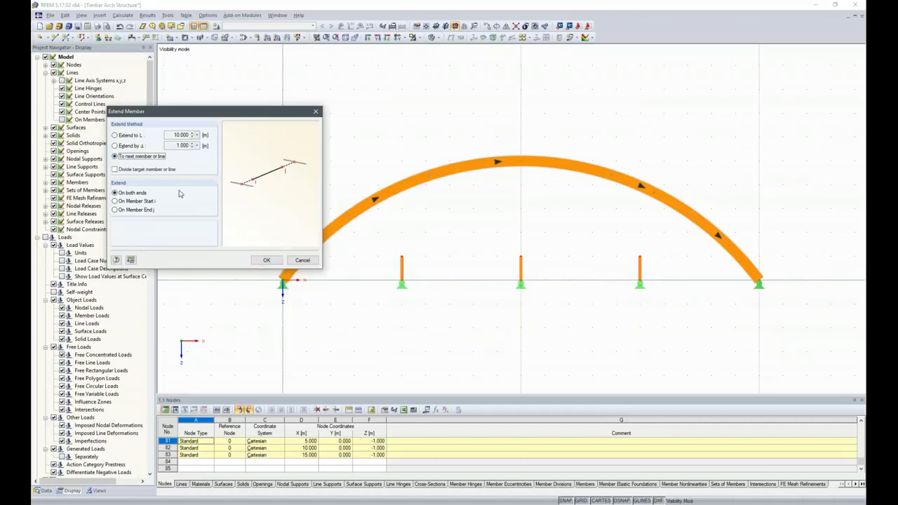
click(115, 169)
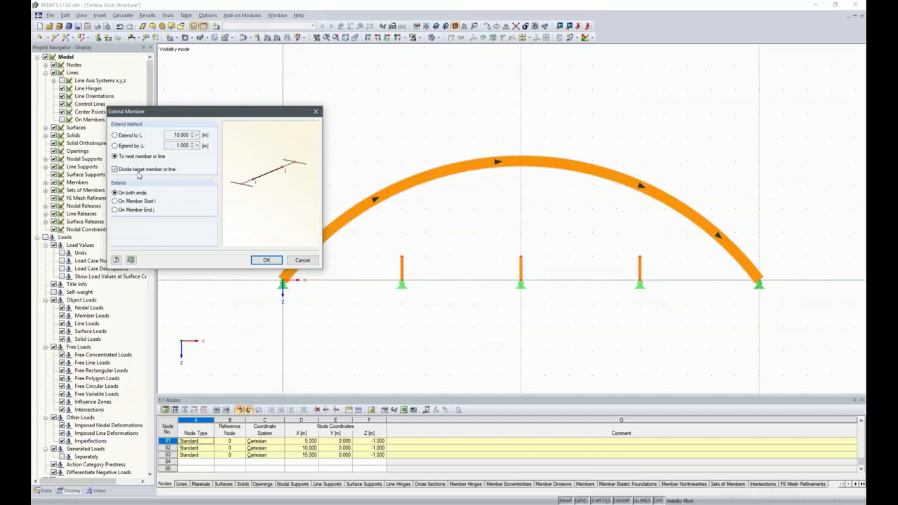
click(115, 211)
click(262, 261)
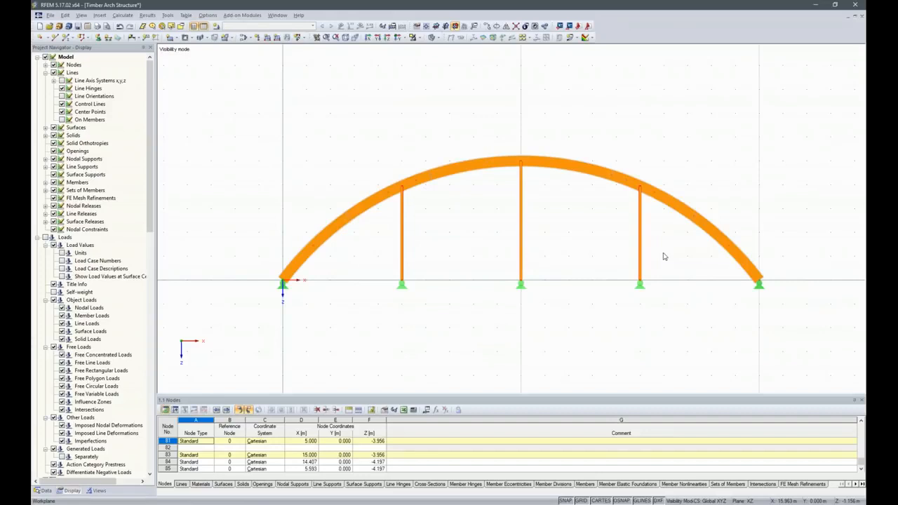
- Assign a new hinge at the member end of the three columns, releasing ux, φy and φz in local member axes
drag(664, 254, 393, 237)
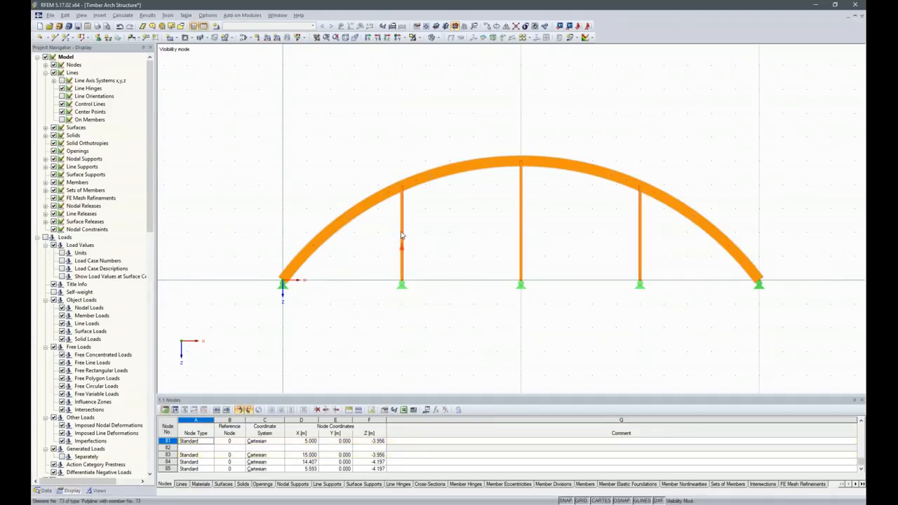
right_click(404, 231)
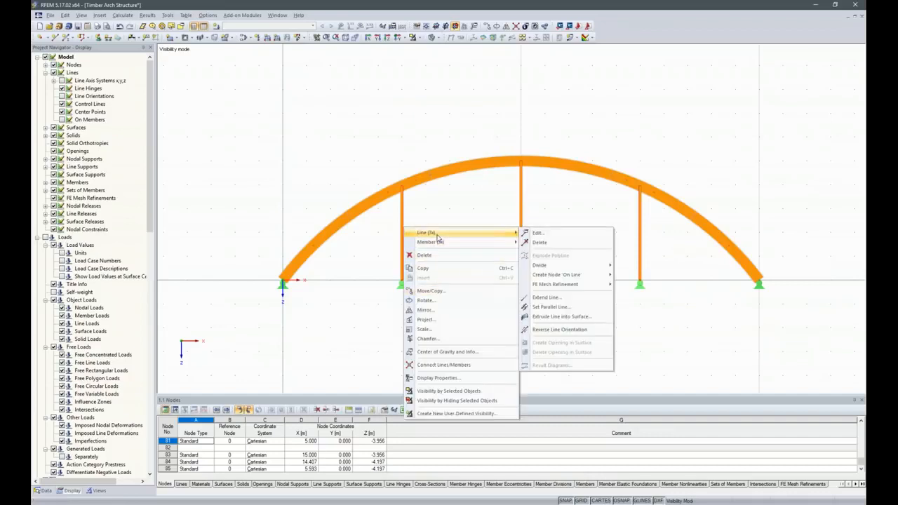
mouse_move(443, 244)
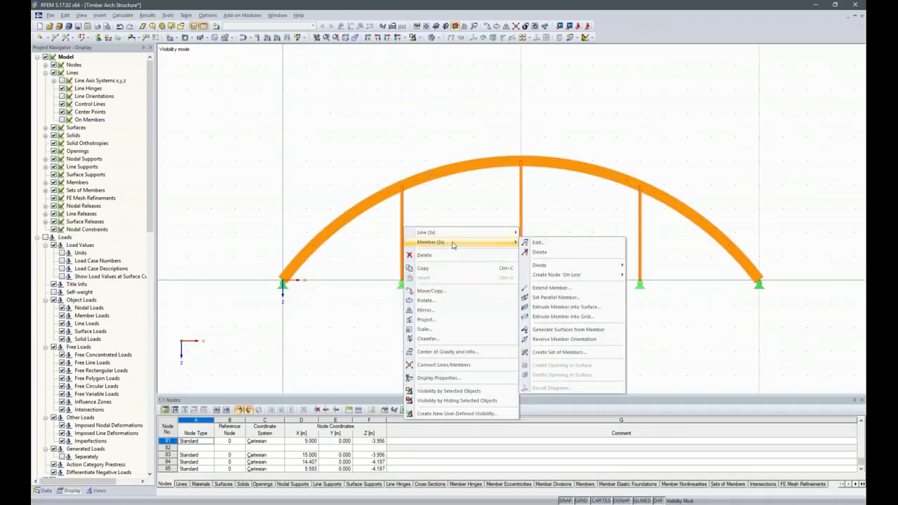
click(552, 242)
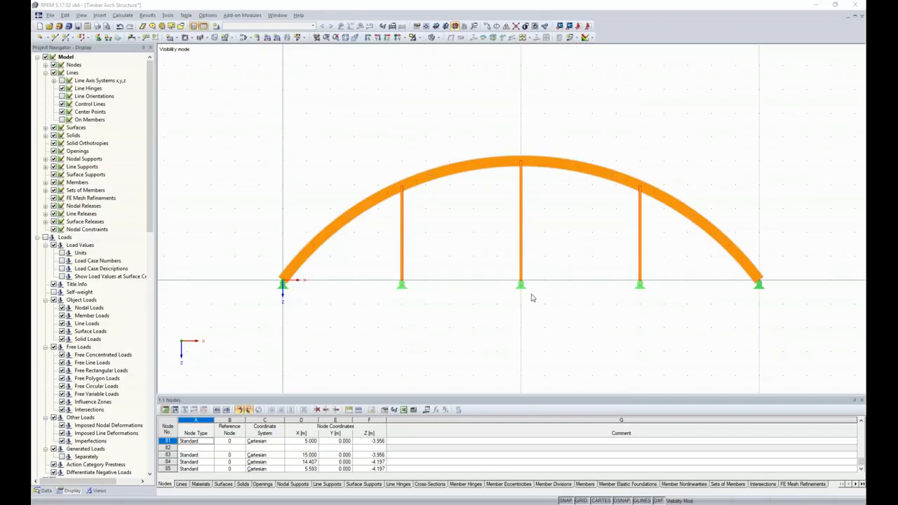
click(387, 339)
click(542, 341)
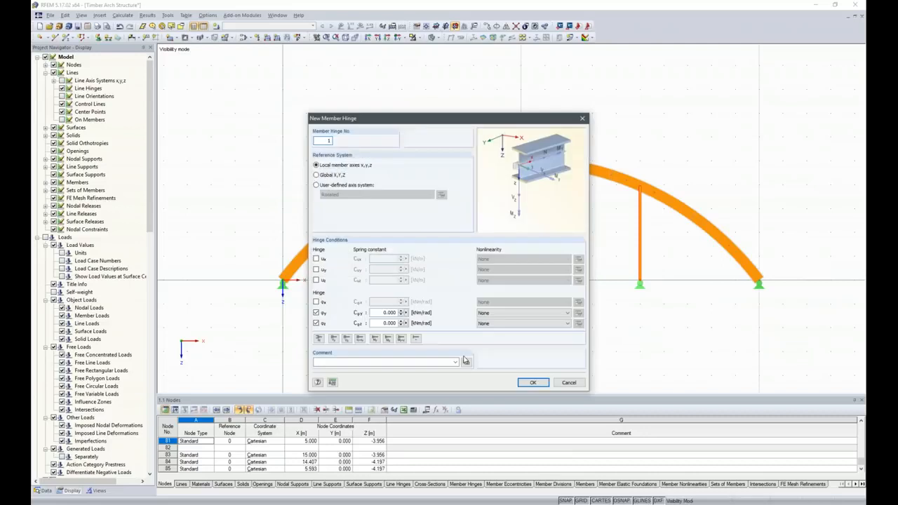
click(316, 259)
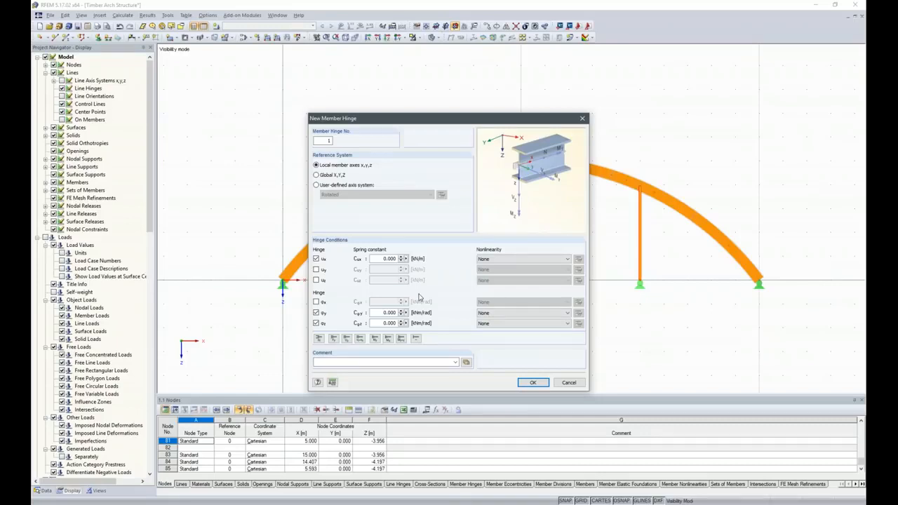
click(533, 383)
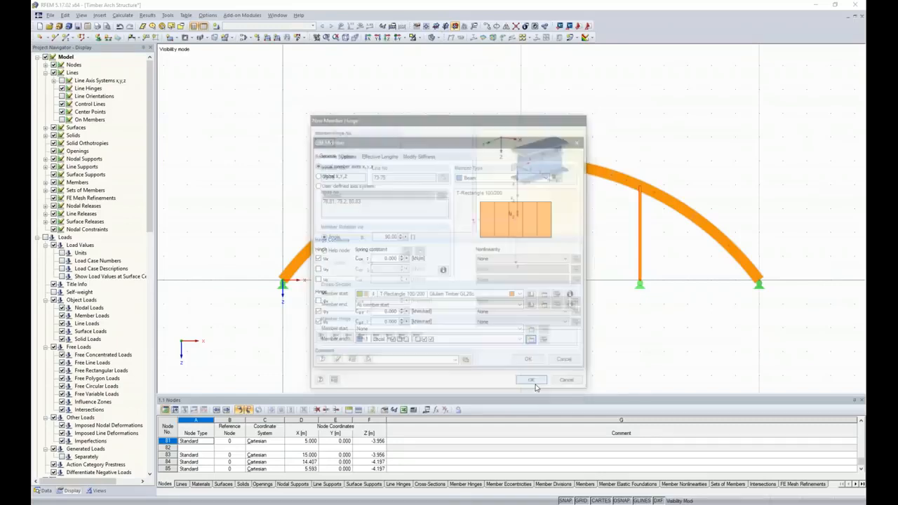
click(528, 359)
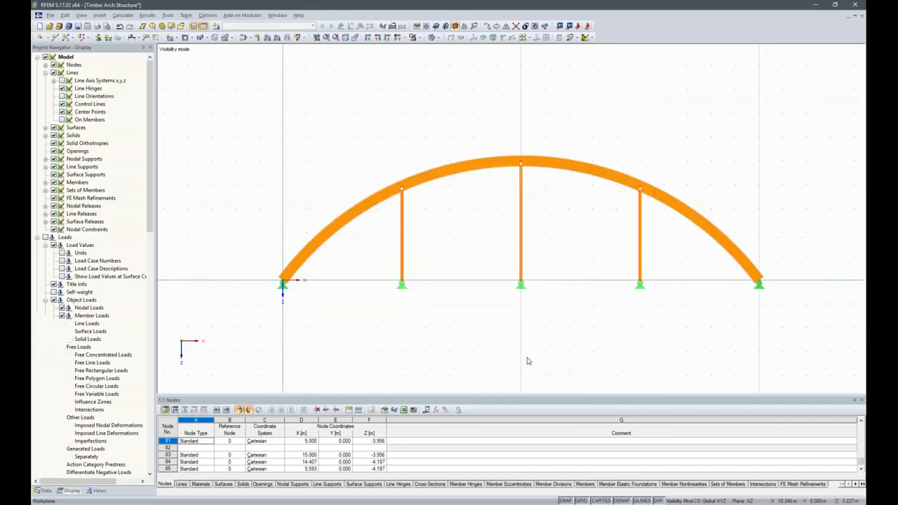
- Cancel the visibility mode to show the entire hall in an isometric-like view
middle_drag(723, 351, 587, 363)
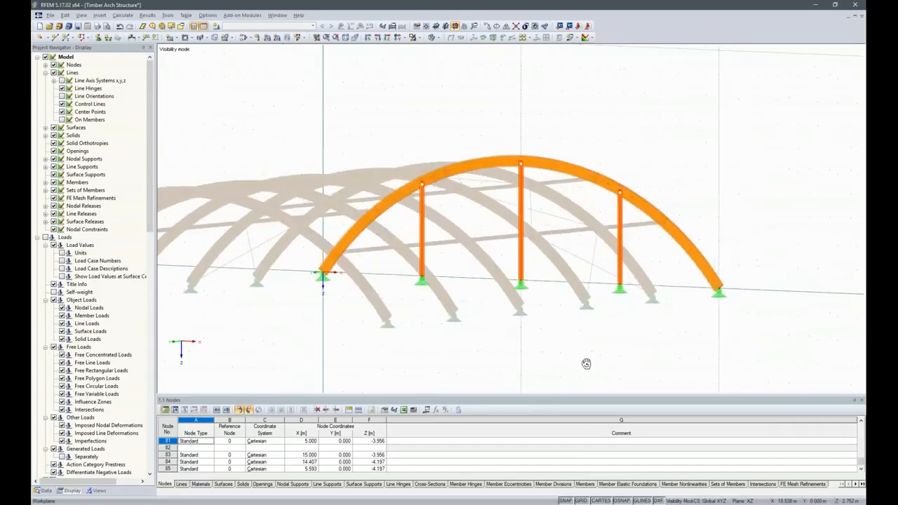
scroll(587, 363, down, 5)
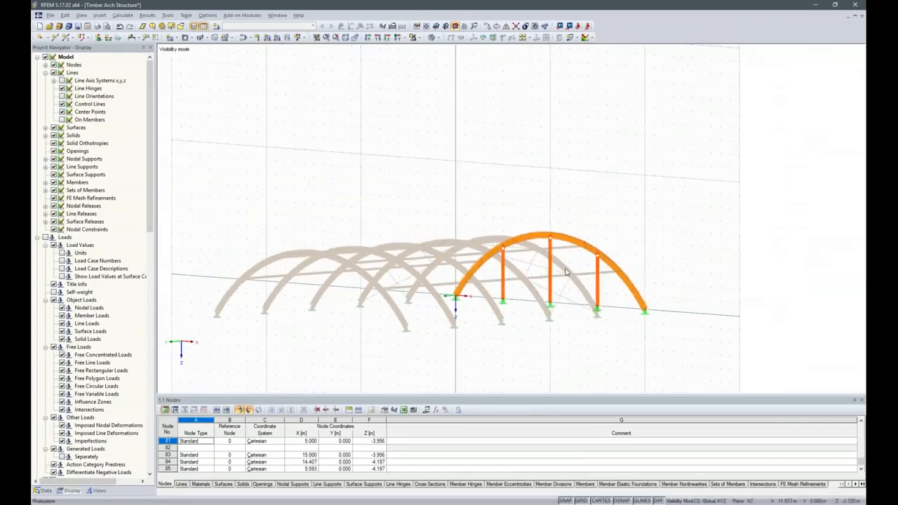
ctrl+middle_drag(523, 369, 667, 351)
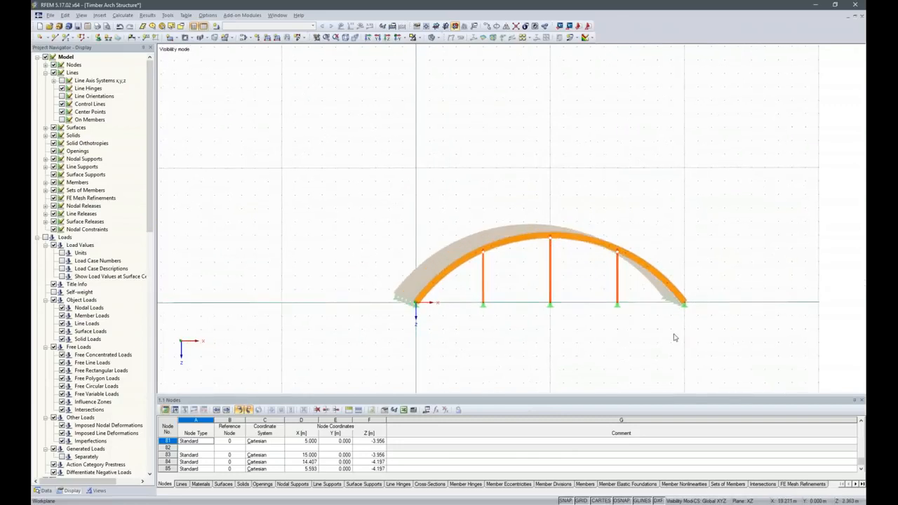
ctrl+middle_drag(790, 248, 326, 378)
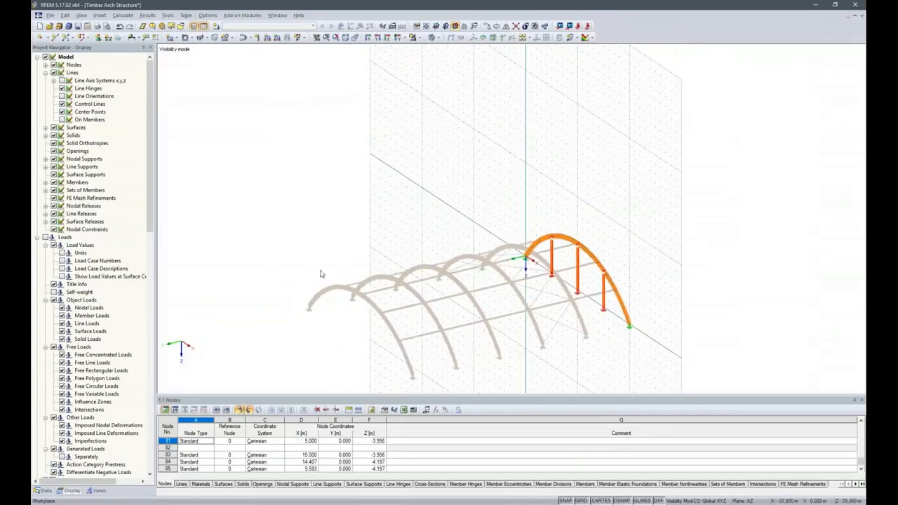
click(419, 38)
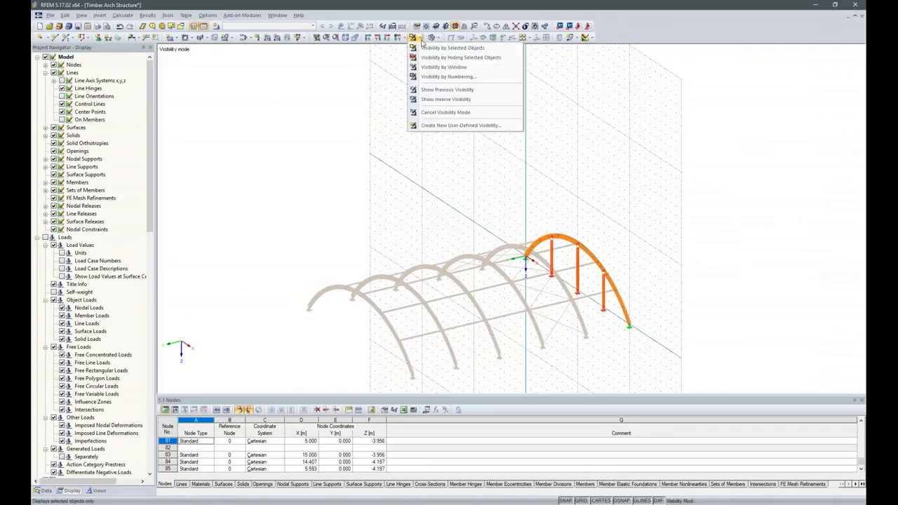
click(449, 112)
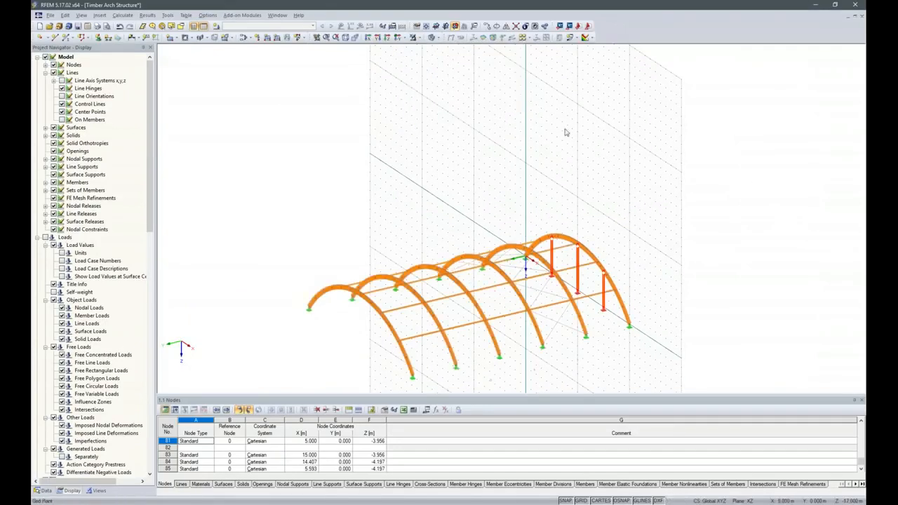
- Copy the three gable columns once to the opposite end arch with a displacement of 25 m in Y
click(487, 26)
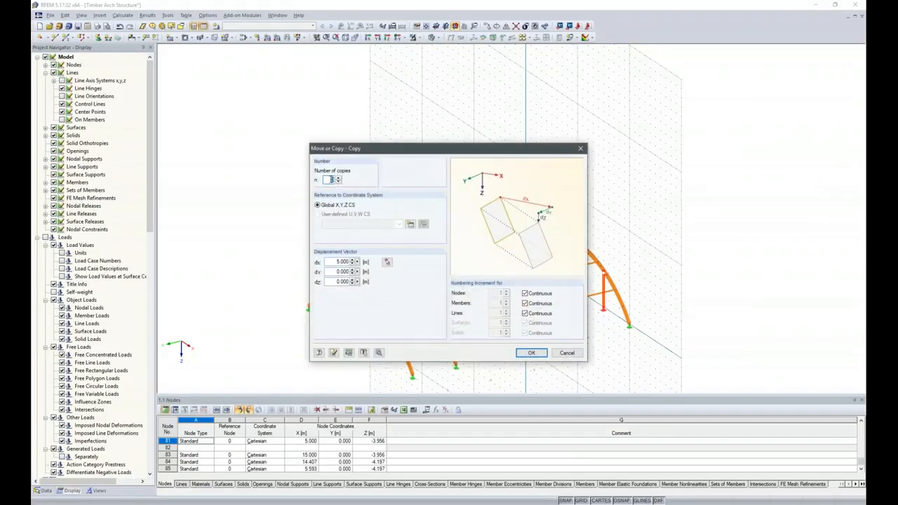
click(386, 261)
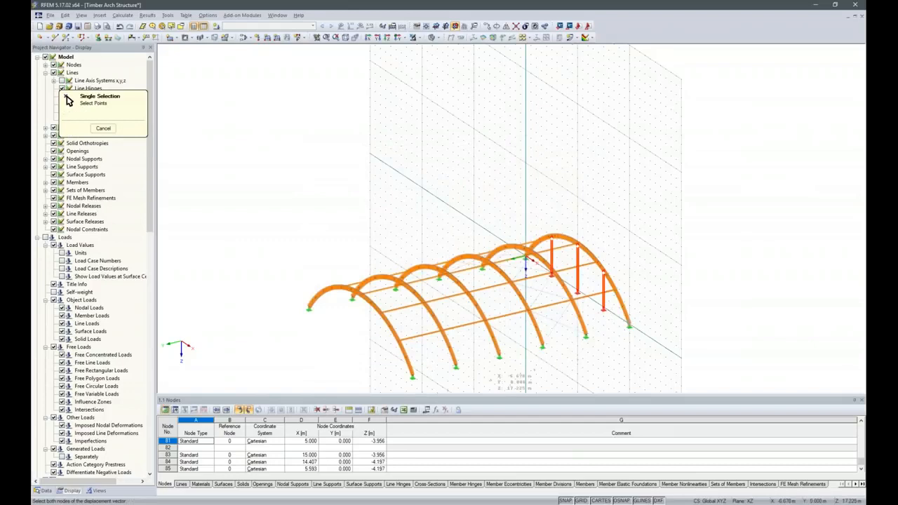
click(413, 376)
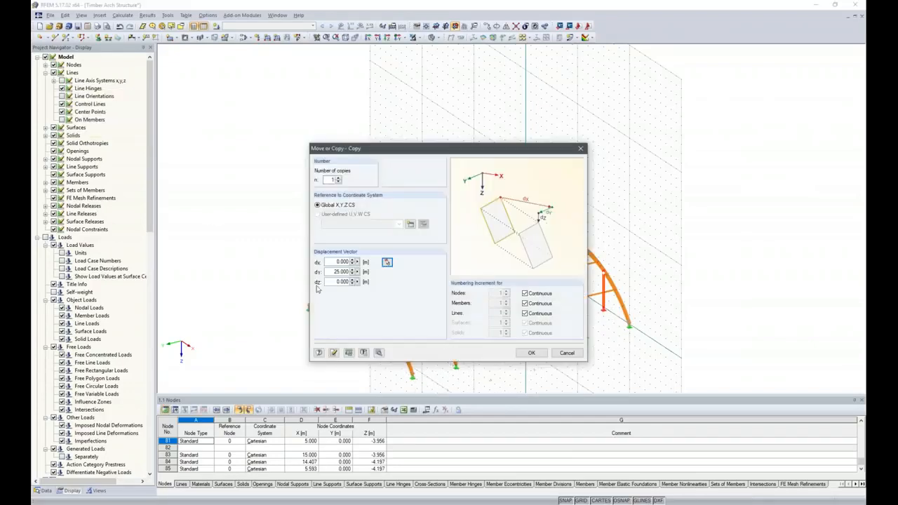
click(531, 353)
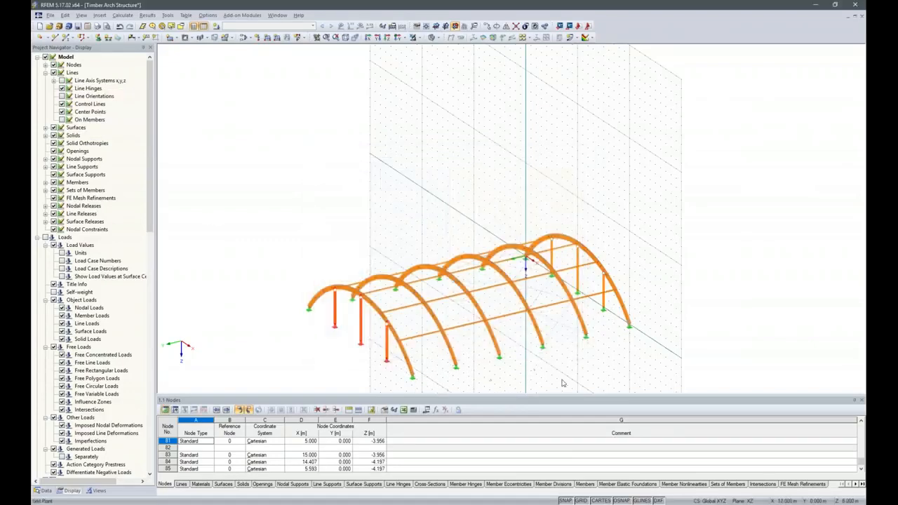
- Turn on the display of node, line and member numbering for the whole model
scroll(295, 352, down, 2)
ctrl+middle_drag(302, 297, 429, 326)
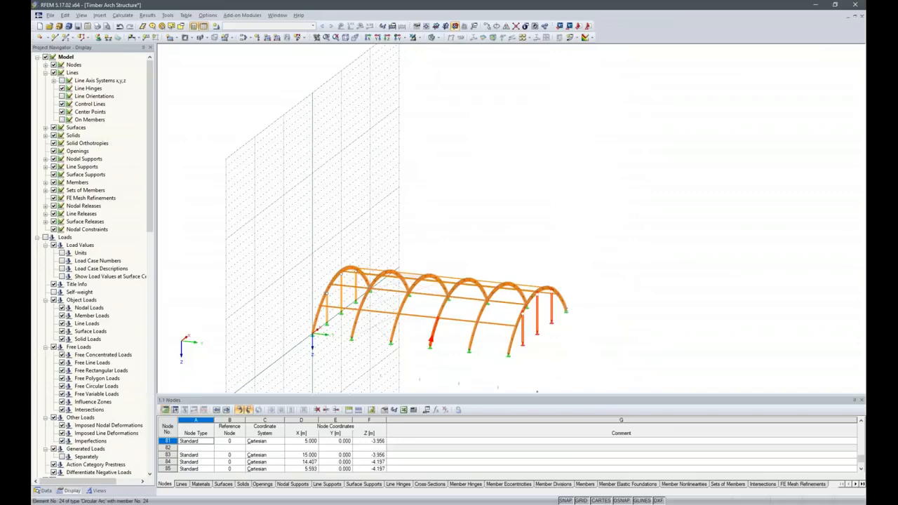
scroll(457, 344, down, 1)
ctrl+middle_drag(389, 368, 491, 368)
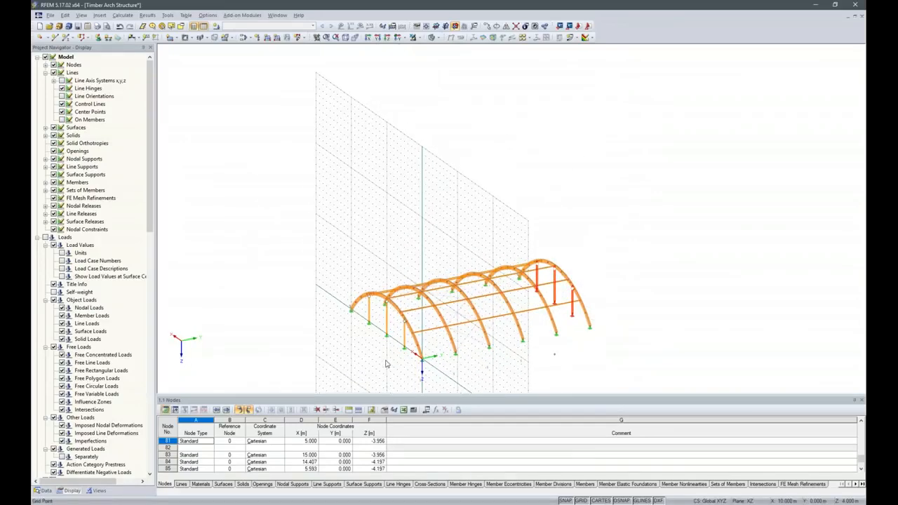
scroll(383, 362, up, 4)
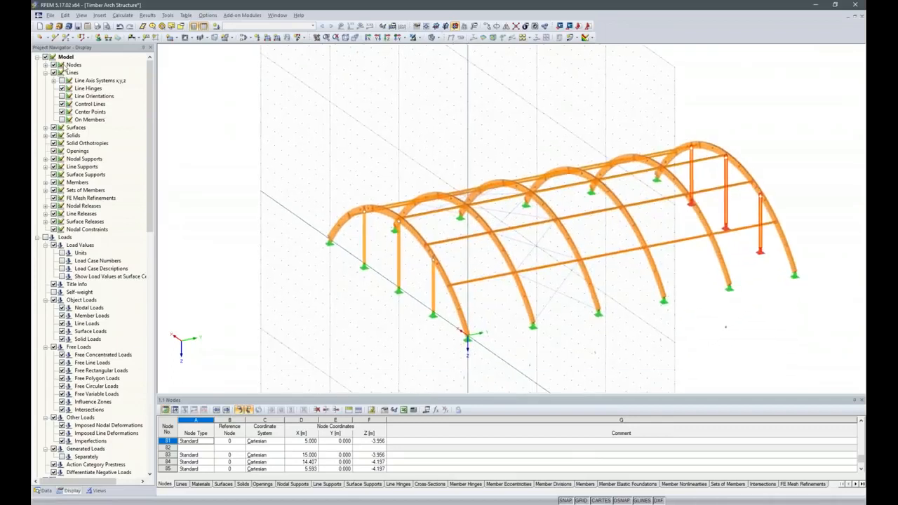
right_click(298, 189)
click(342, 233)
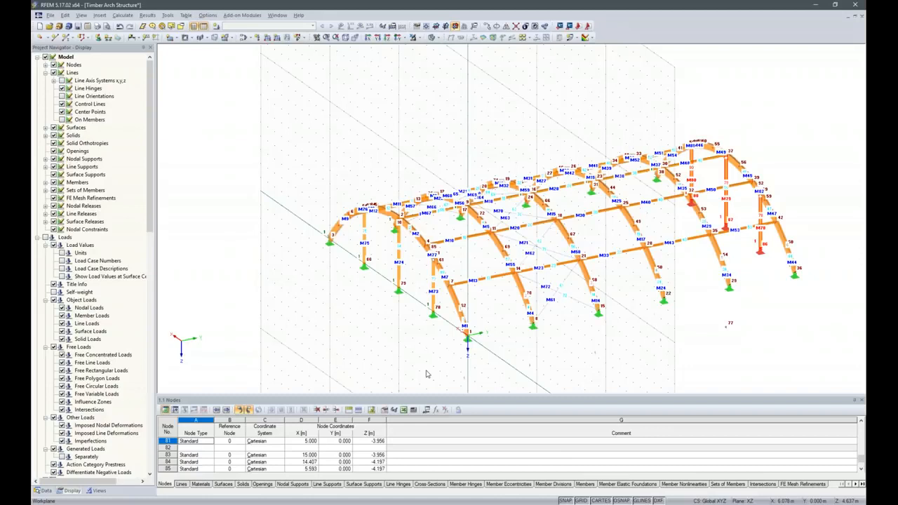
- Renumber all nodes, lines, members, surfaces and solids automatically in positive directions with priorities Y, X, Z, first number 1 and increment 1
click(503, 373)
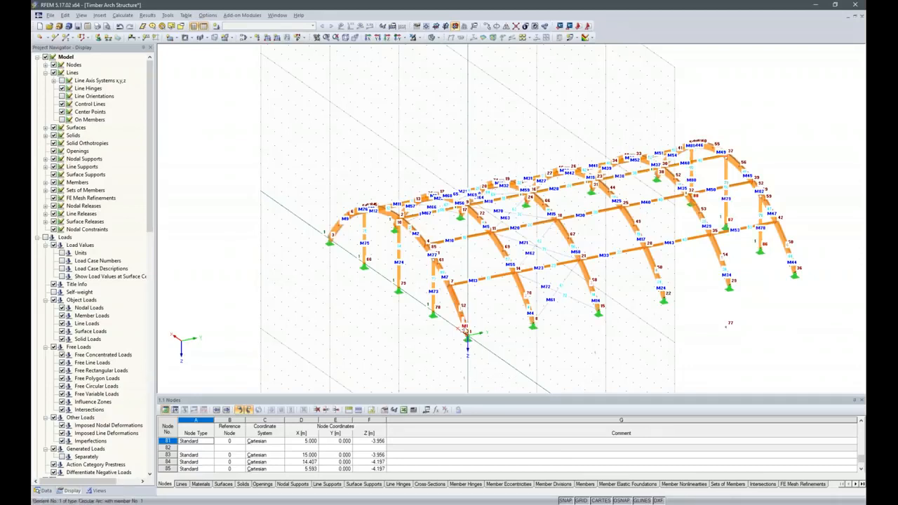
scroll(465, 330, up, 3)
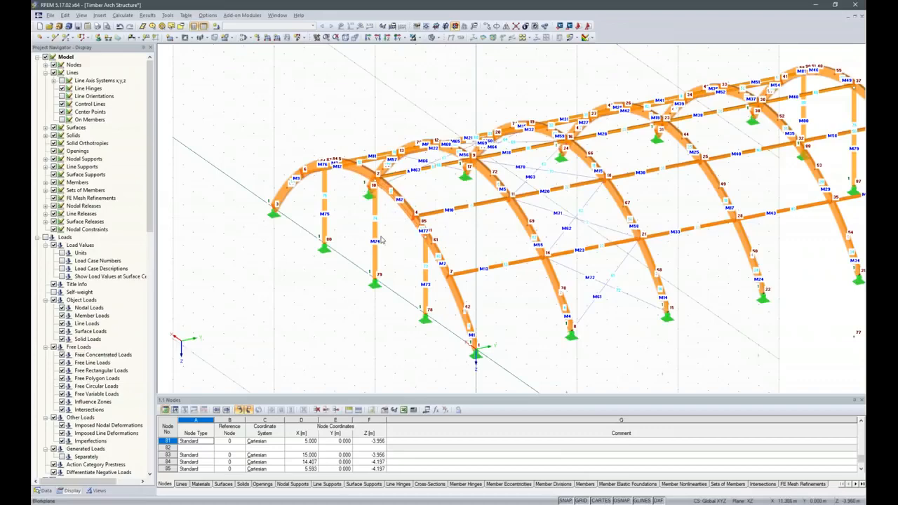
scroll(382, 243, down, 2)
scroll(381, 243, down, 2)
drag(267, 119, 713, 348)
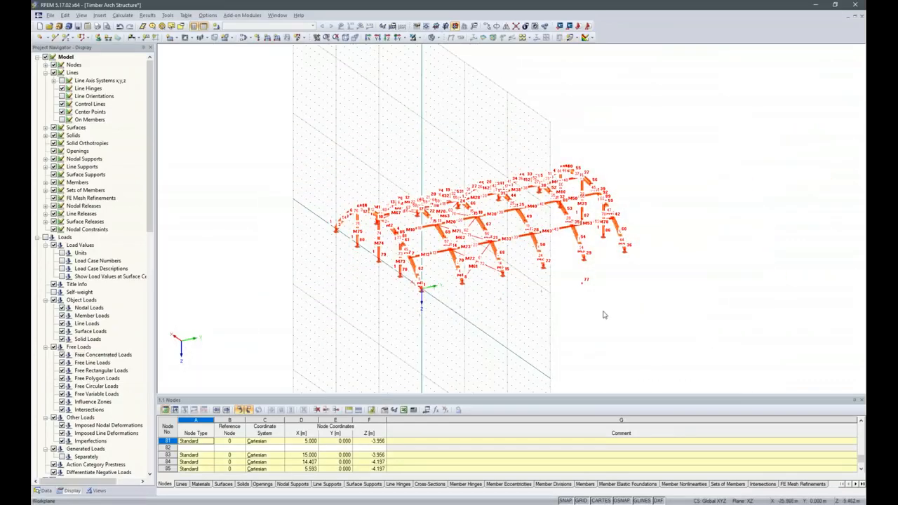
click(169, 15)
mouse_move(214, 351)
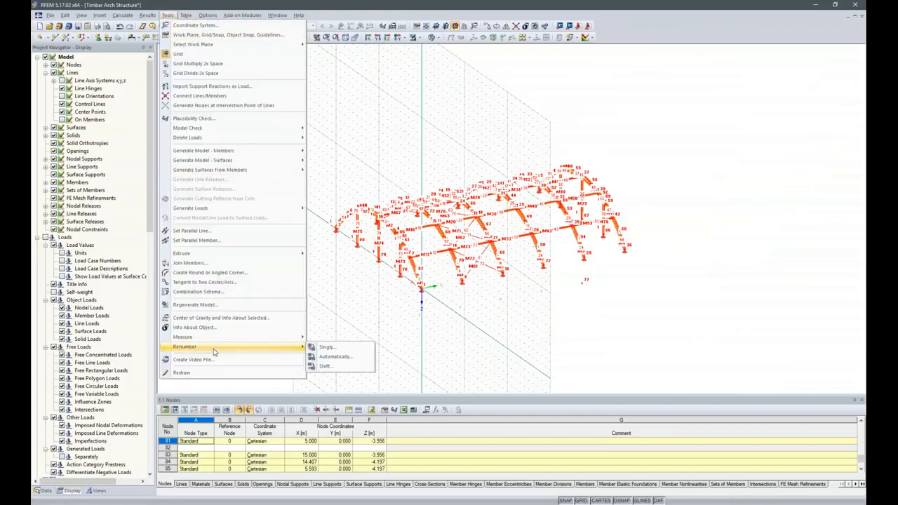
click(331, 353)
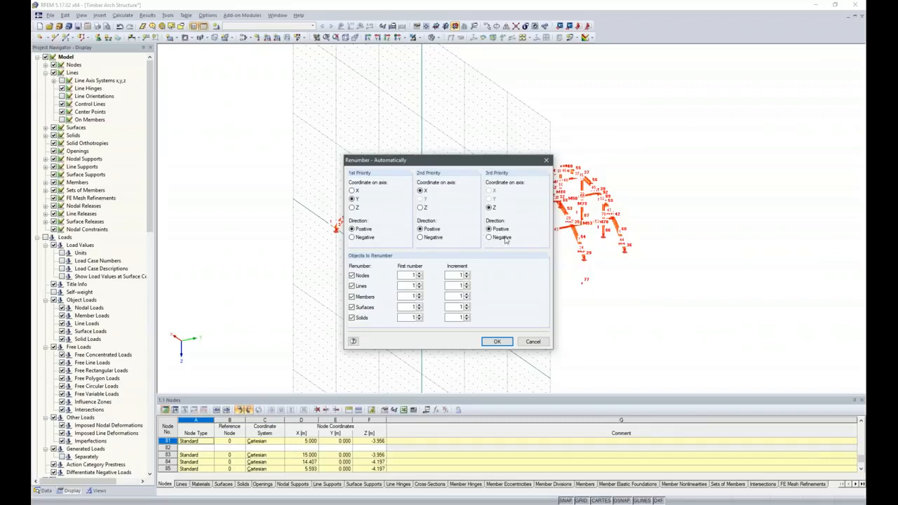
click(506, 342)
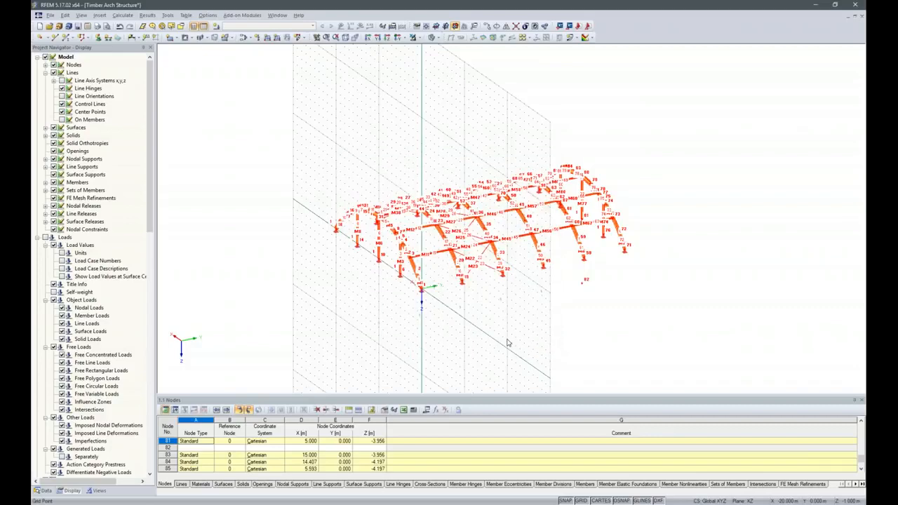
- Check the new numbering along the arches and turn off the numbering display for the whole model
scroll(407, 272, up, 6)
click(406, 299)
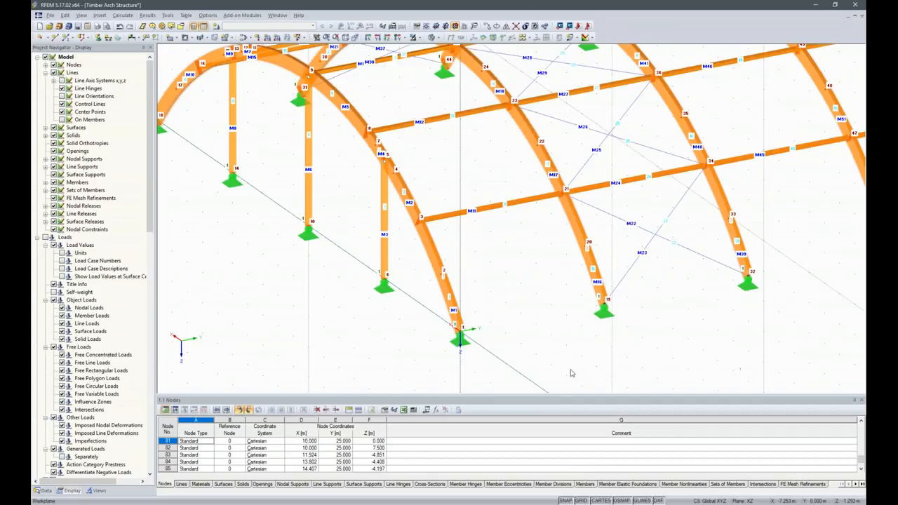
scroll(568, 372, down, 4)
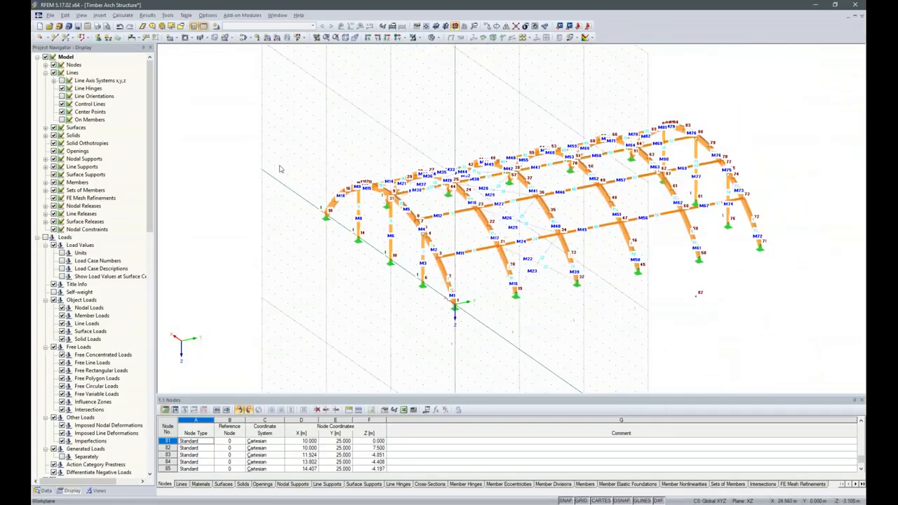
right_click(281, 290)
click(309, 105)
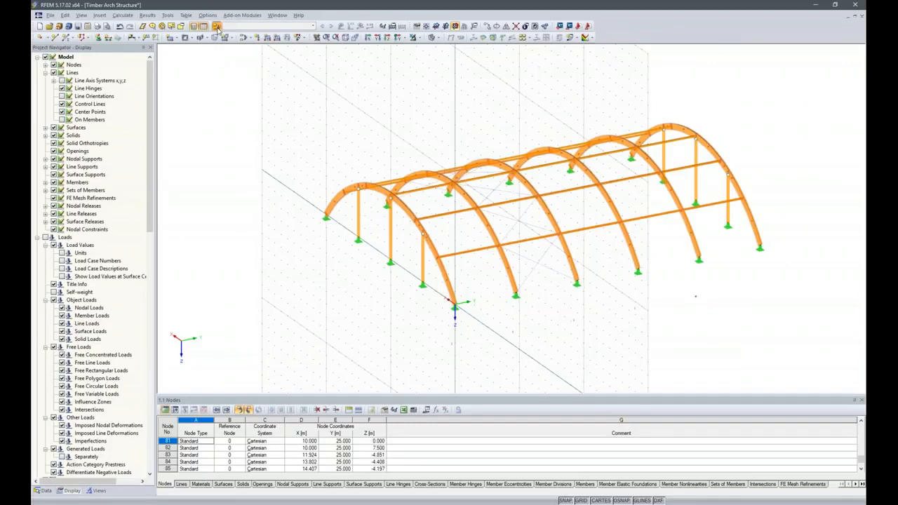
- Create load case LC1 described as Self-weight + Roof System, with the Permanent action category and self-weight active at factor 1.000 in Z
click(217, 26)
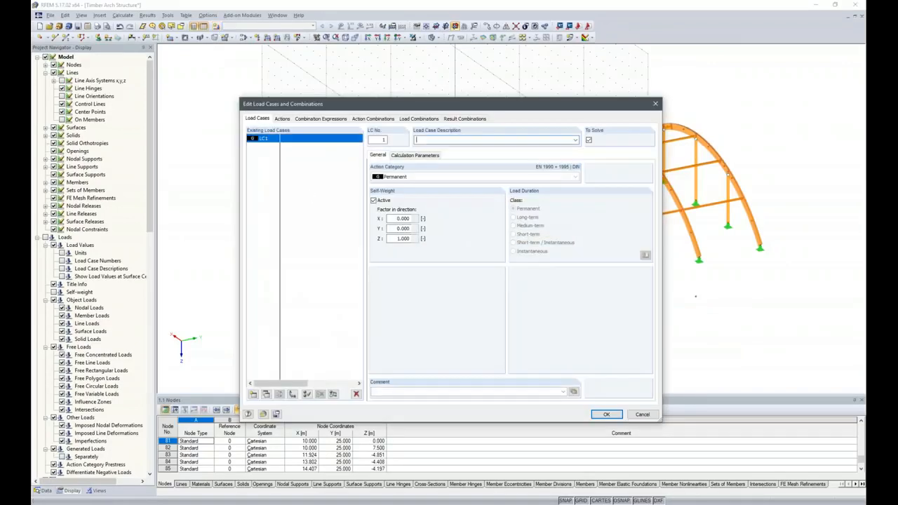
click(575, 141)
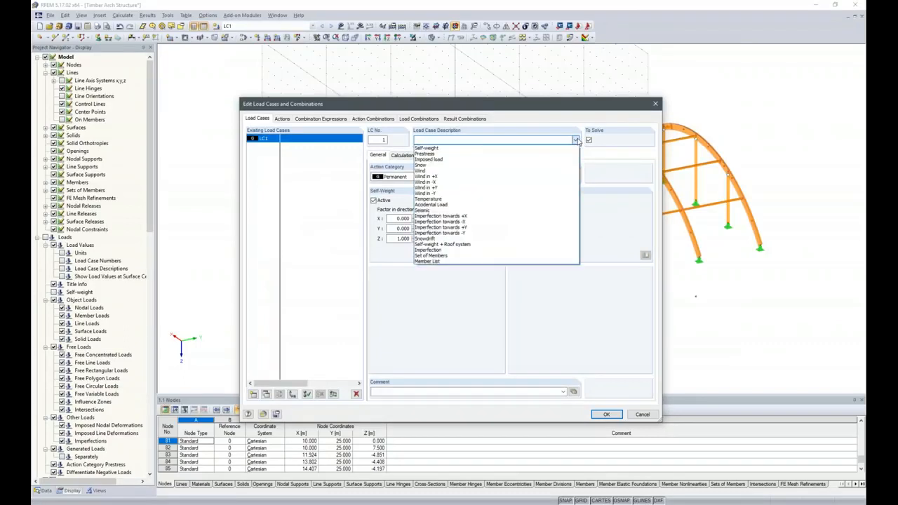
click(457, 148)
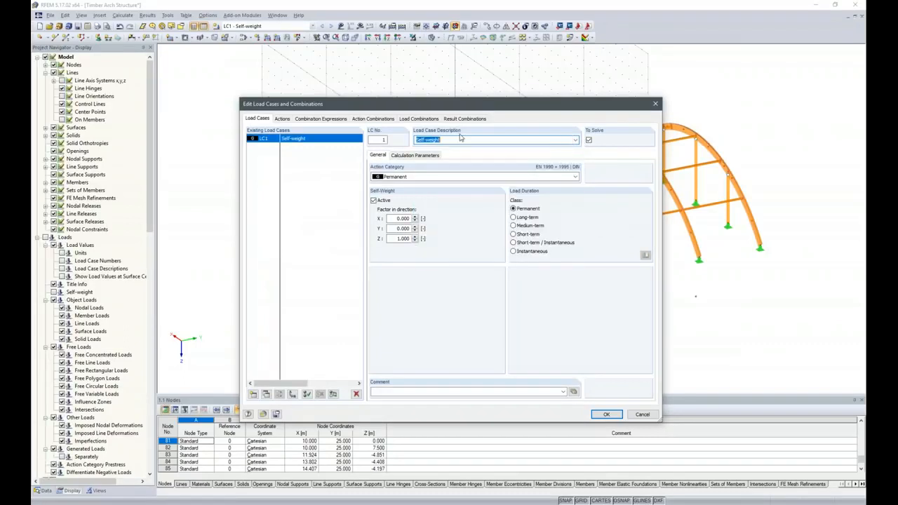
click(460, 140)
click(607, 415)
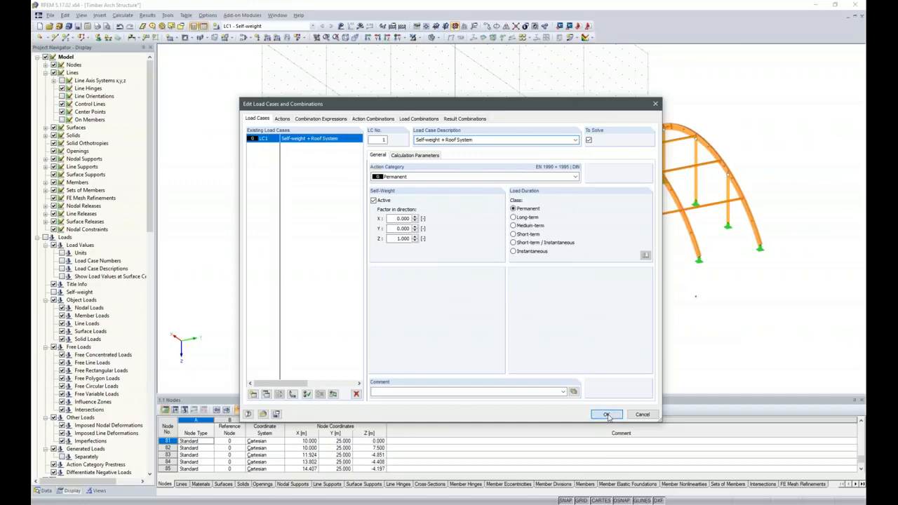
- Apply a uniform 1.5 kN/m force in global ZL to the sets of members of the four inner arches
ctrl+middle_drag(723, 344, 582, 337)
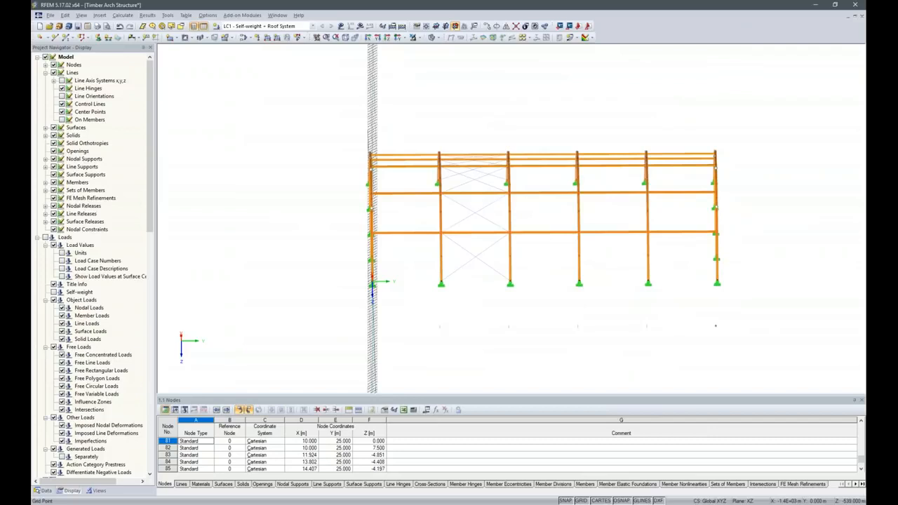
click(271, 40)
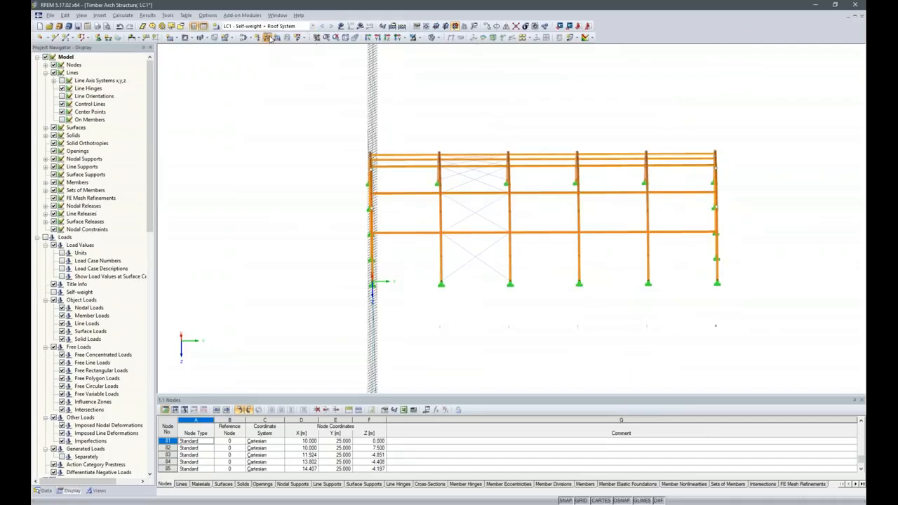
click(322, 153)
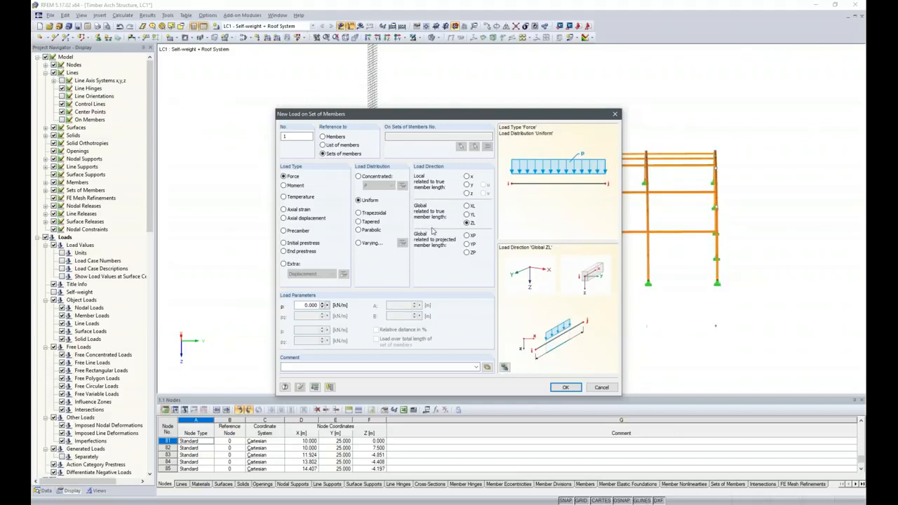
double_click(301, 303)
text(1,5)
click(565, 387)
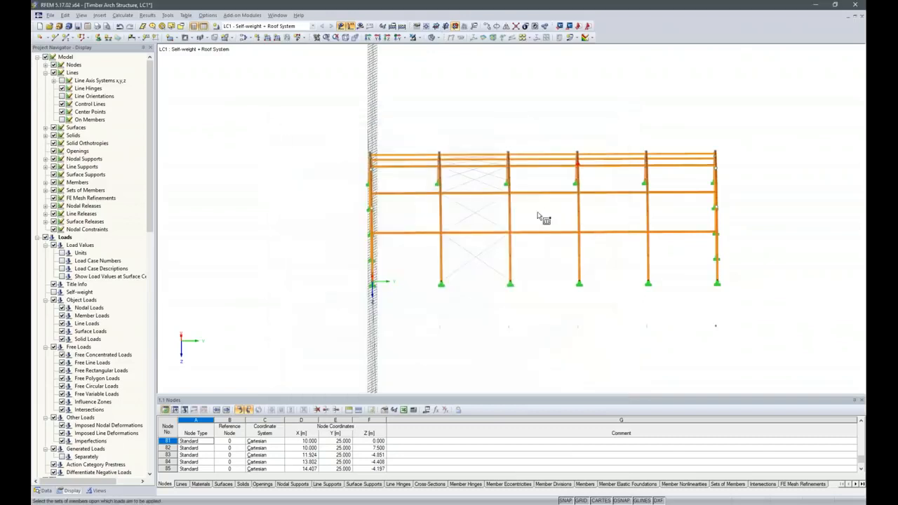
drag(415, 127, 670, 359)
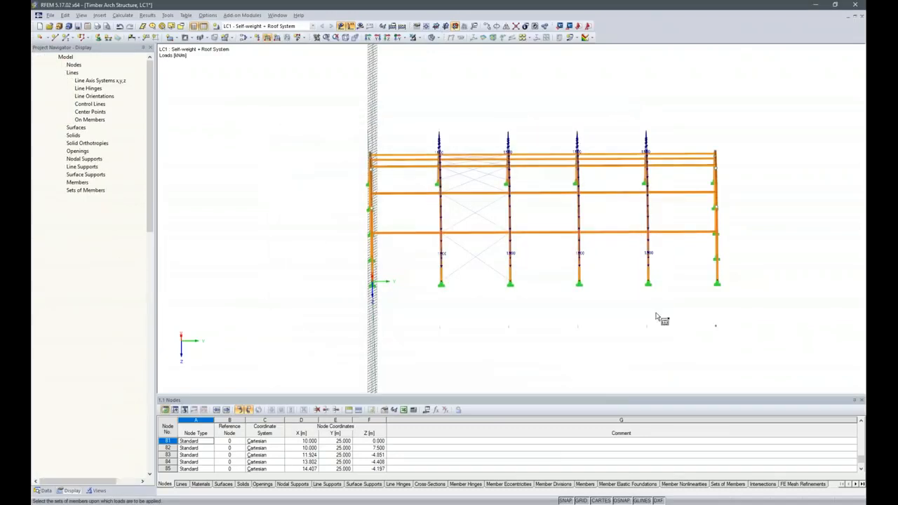
key(Escape)
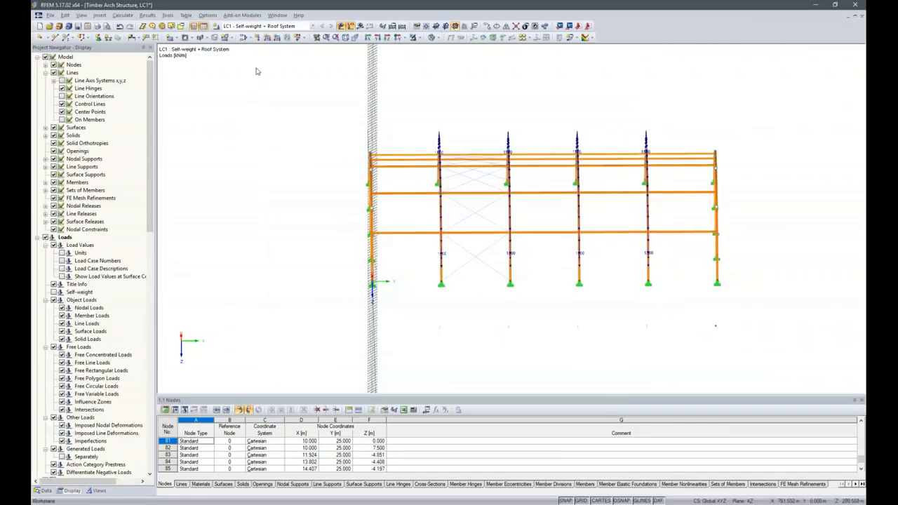
- Apply a uniform 0.75 kN/m force in global ZL to the sets of members of the two end arches
click(268, 38)
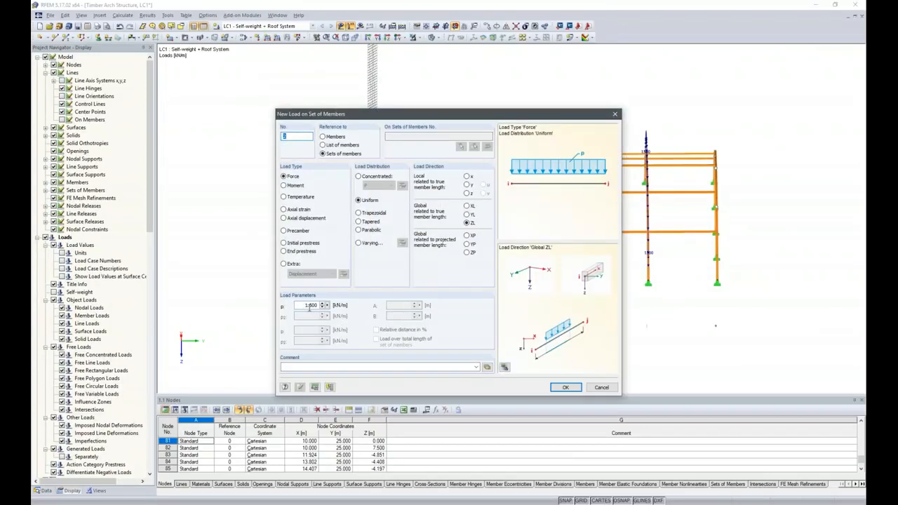
text(0,75)
click(569, 388)
drag(340, 121, 392, 311)
drag(711, 122, 751, 321)
ctrl+middle_drag(571, 345, 656, 324)
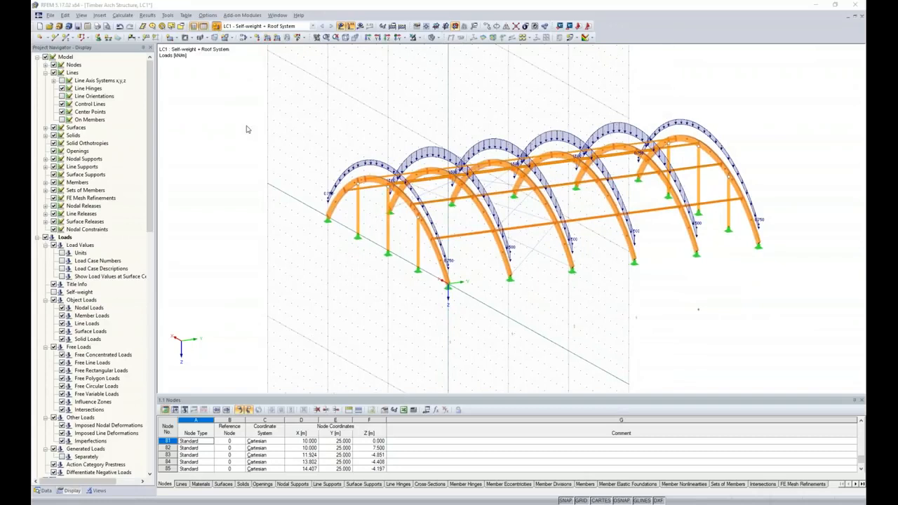
- Create load case LC2 described as Snow, with action category Snow (H ≤ 1000 m a.s.l.) and short-term load duration
click(575, 140)
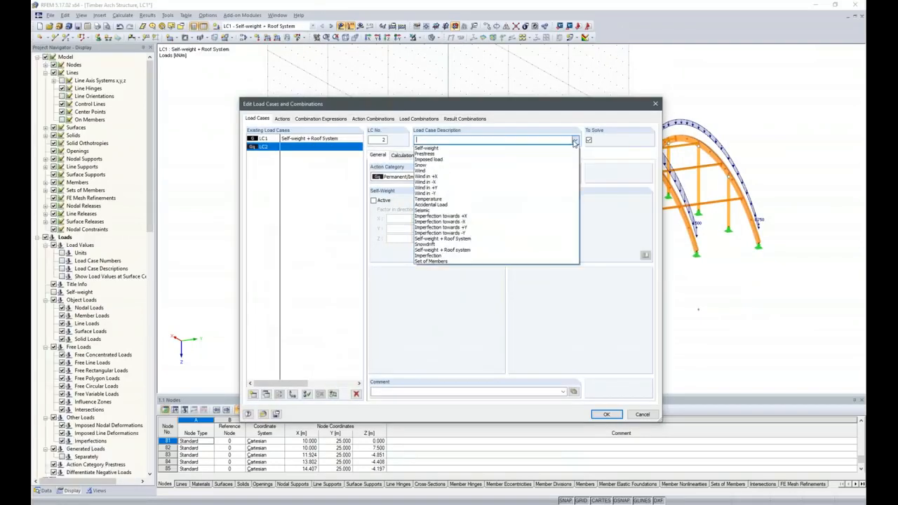
click(471, 166)
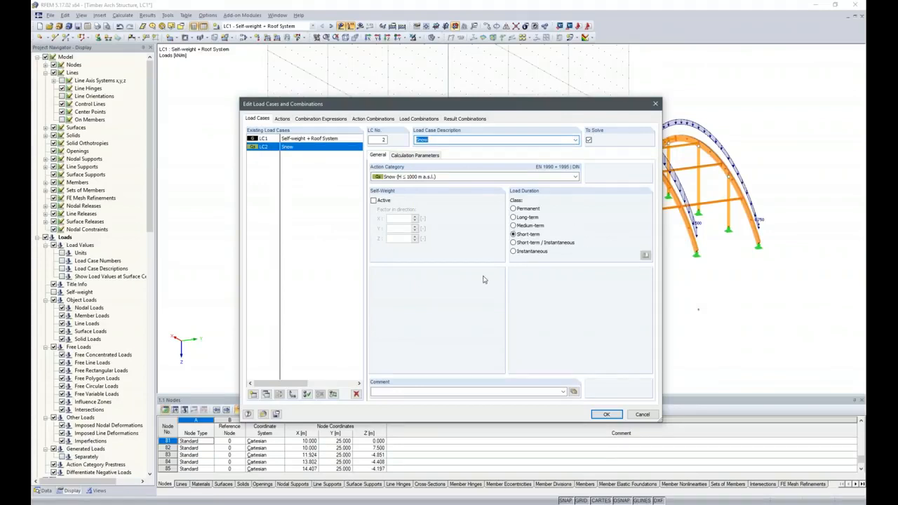
click(605, 414)
- Apply a uniform 3.4 kN/m snow load in projected direction ZP to the sets of members of the four inner arches
ctrl+middle_drag(668, 328, 559, 328)
click(267, 38)
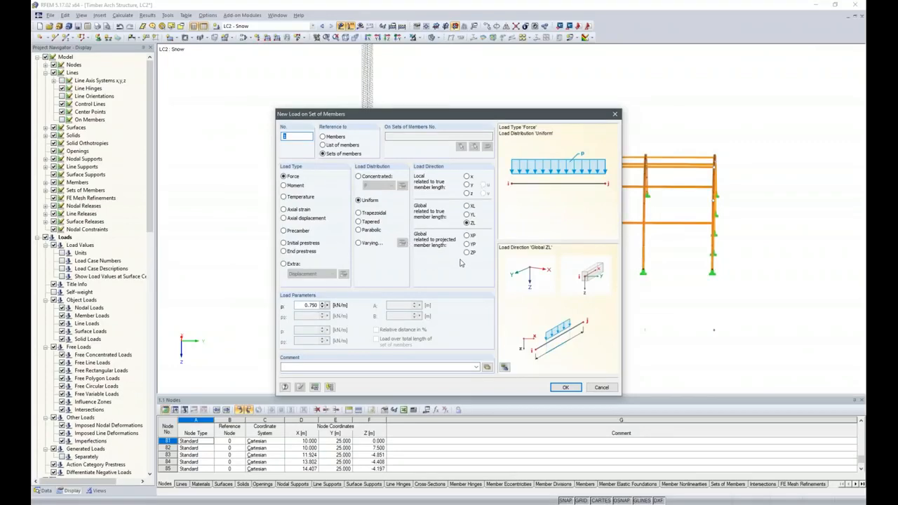
click(467, 252)
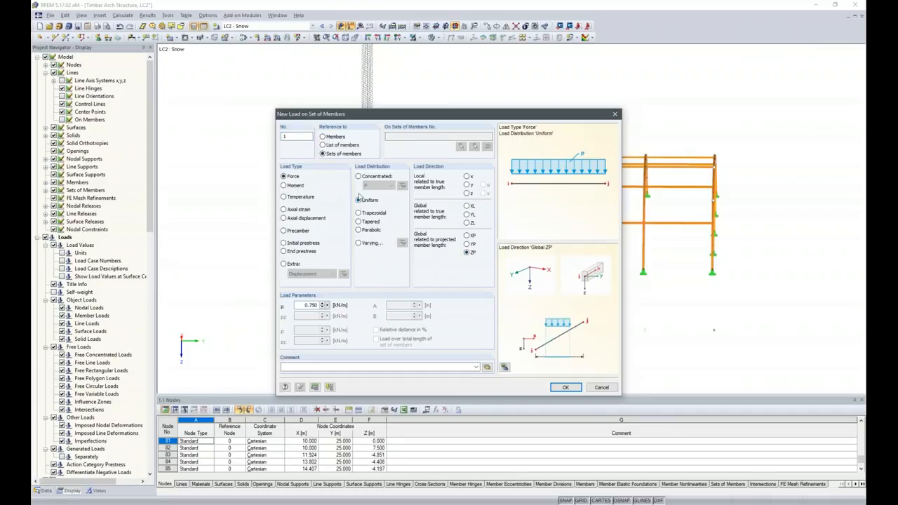
double_click(303, 305)
text(3.400)
click(698, 481)
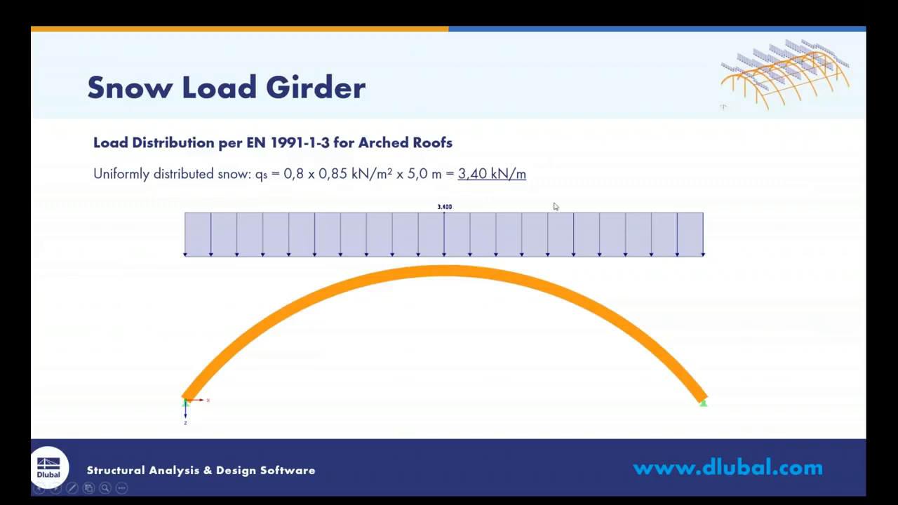
key(alt+Tab)
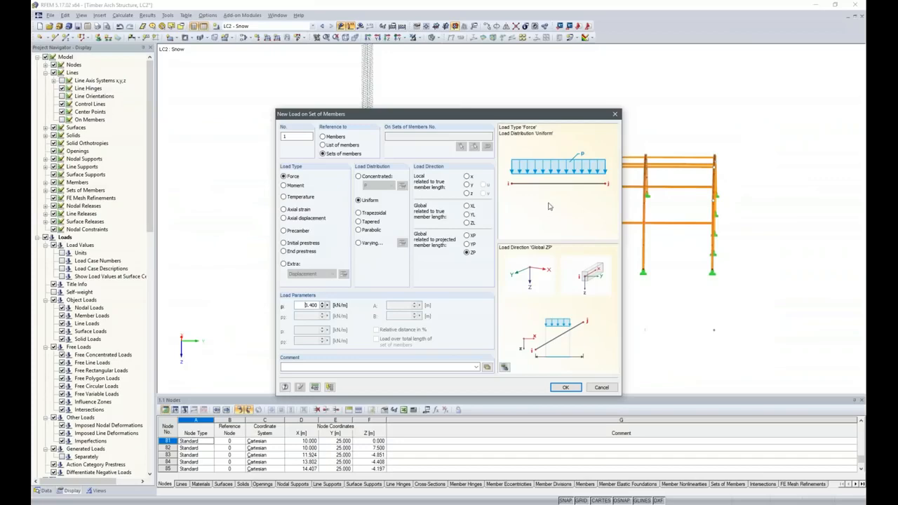
click(565, 387)
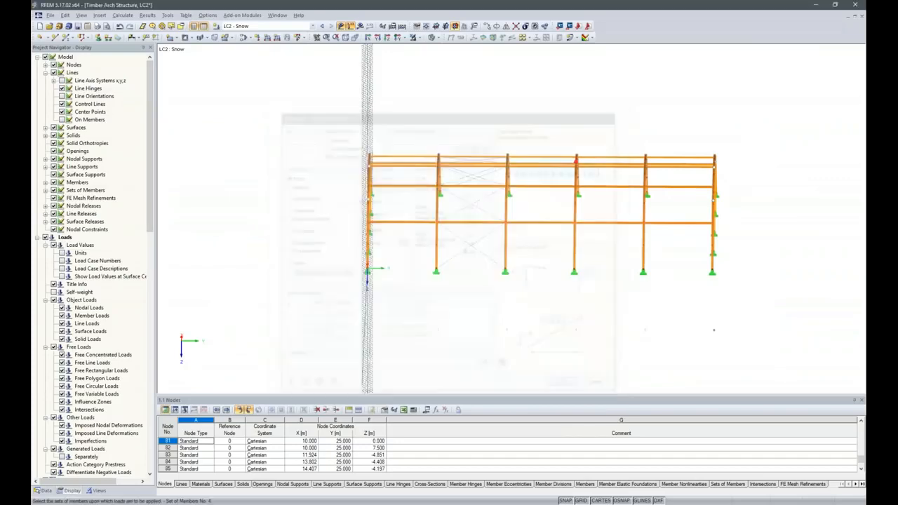
drag(395, 135, 653, 372)
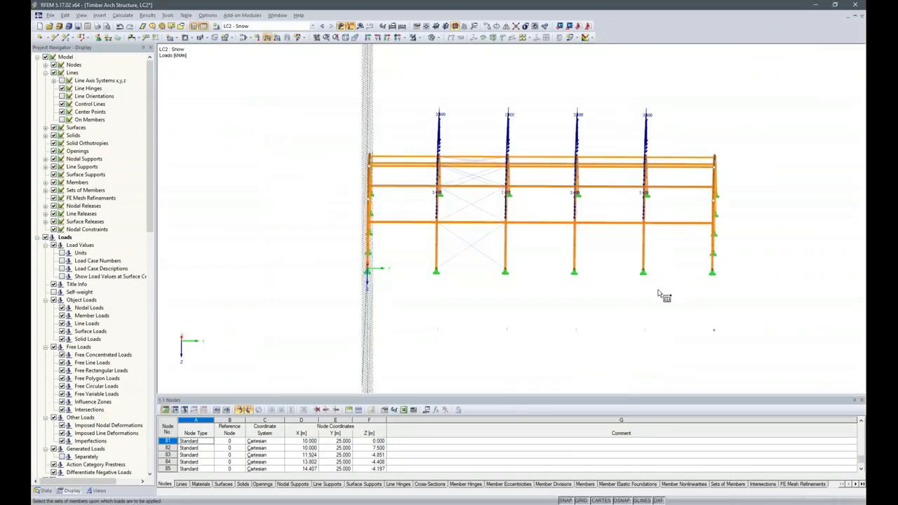
ctrl+middle_drag(454, 313, 661, 310)
ctrl+middle_drag(455, 351, 557, 273)
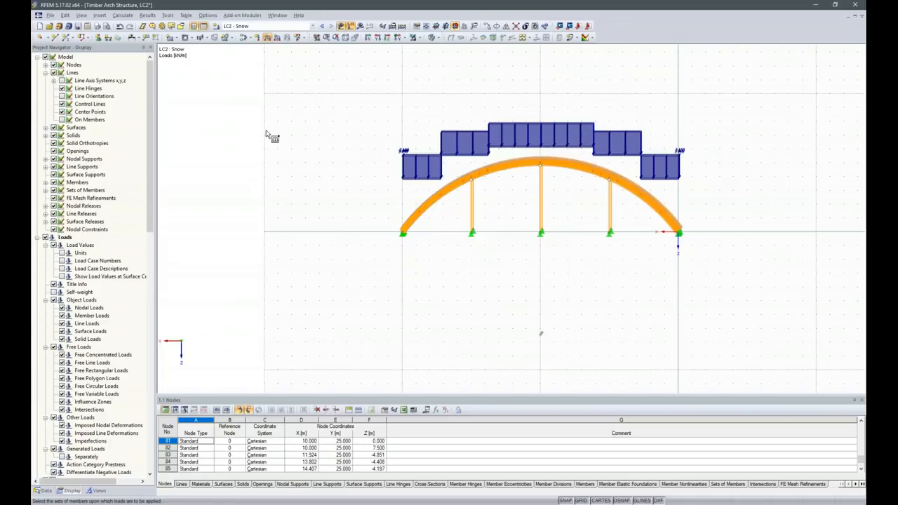
- Apply a uniform 1.7 kN/m snow load in projected direction ZP to the sets of members of the two end arches
ctrl+middle_drag(758, 243, 479, 316)
click(268, 38)
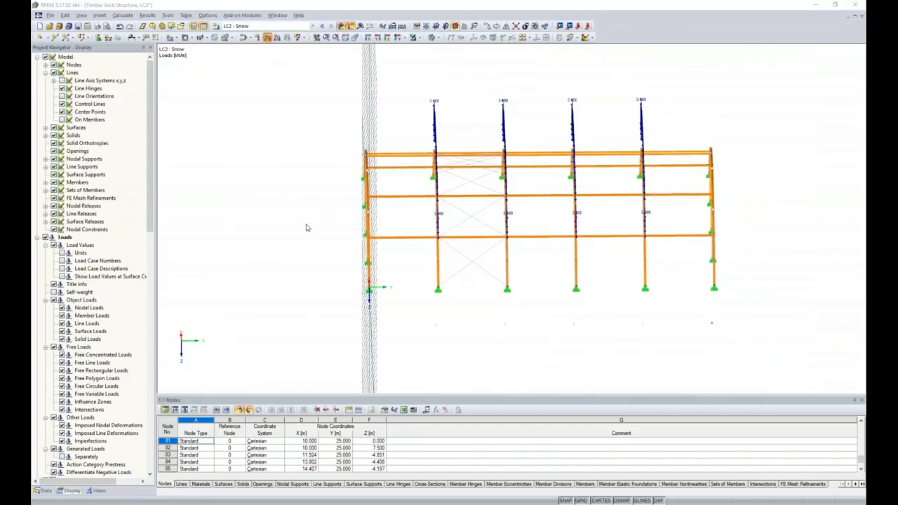
double_click(303, 305)
text(1,7)
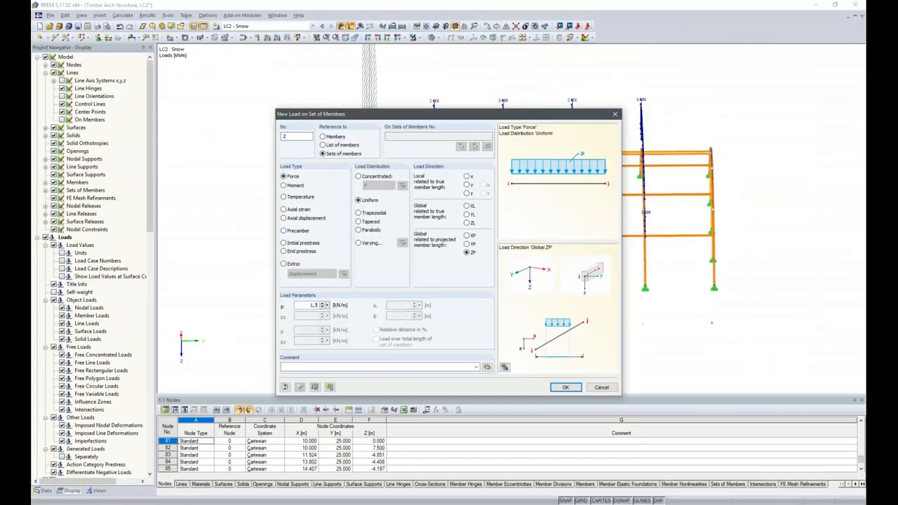
click(565, 387)
drag(316, 104, 394, 327)
drag(686, 107, 746, 323)
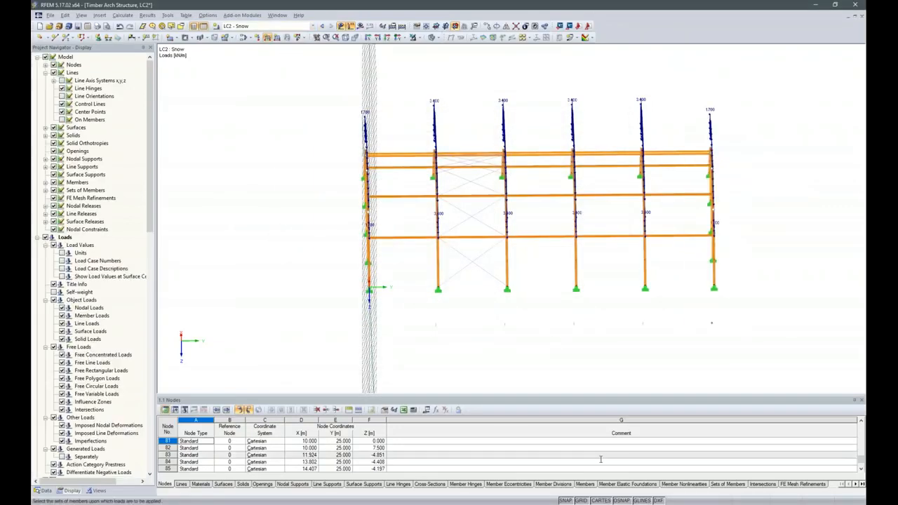
- Switch to the presentation and show the snowdrift load distribution per EN 1991-1-3 for arched roofs
click(691, 490)
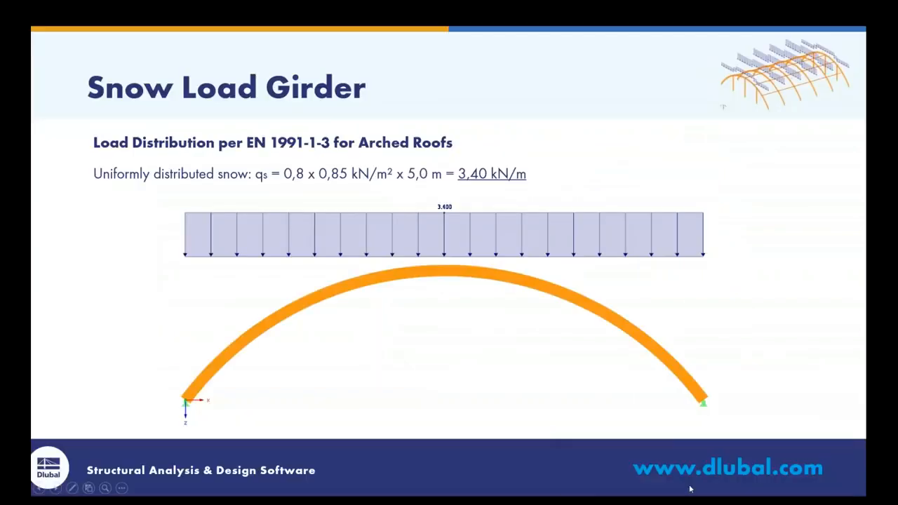
click(660, 429)
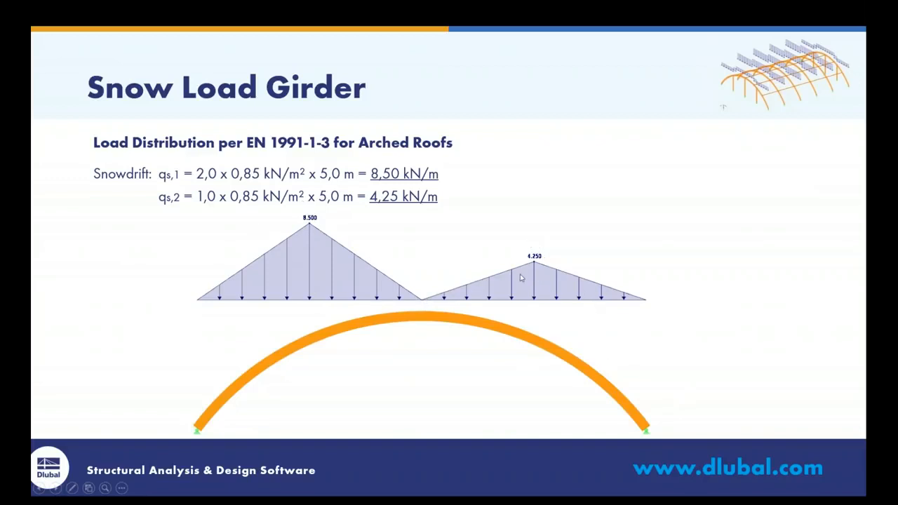
- Switch to RFEM and create load case LC3 described as Snowdrift, with action category Snow (H ≤ 1000 m a.s.l.) and short-term load duration
key(alt+Tab)
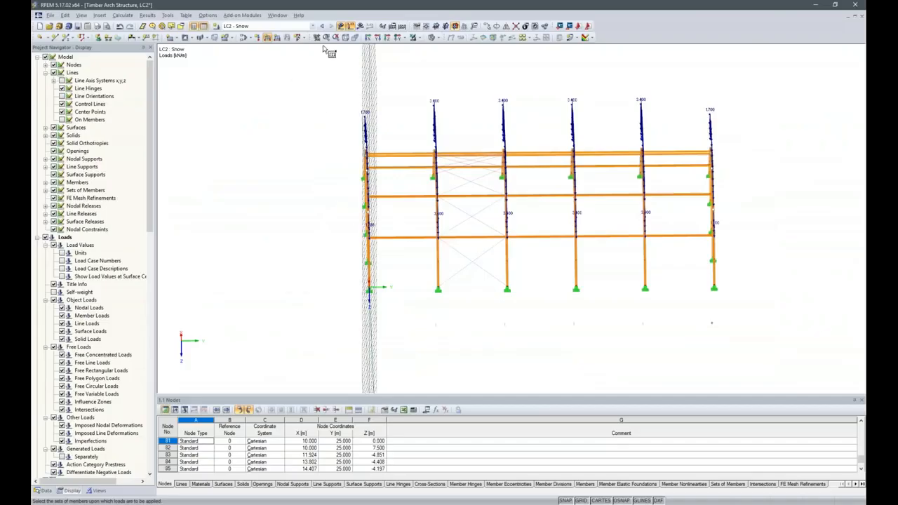
click(216, 26)
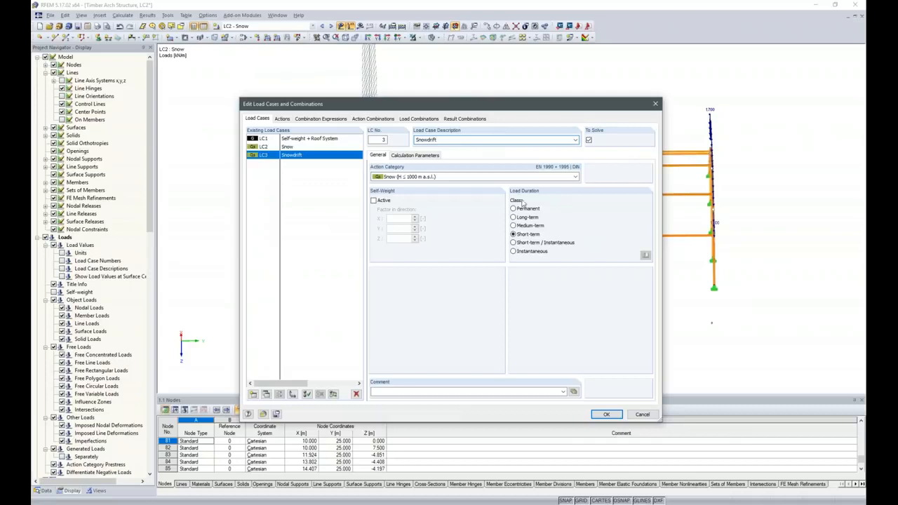
click(608, 415)
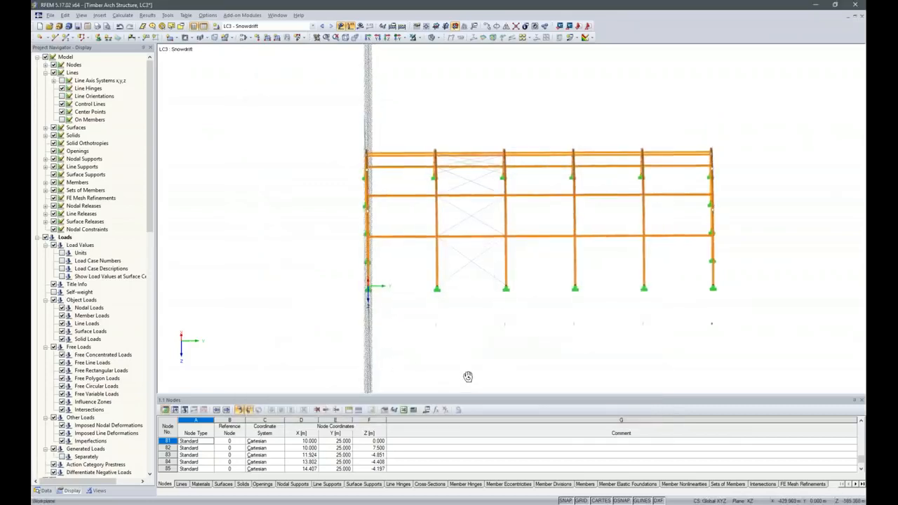
- Start a varying load on sets of members in projected direction ZP, with 0 kN/m at x = 0 m and 8.5 kN/m at 5 m
click(268, 39)
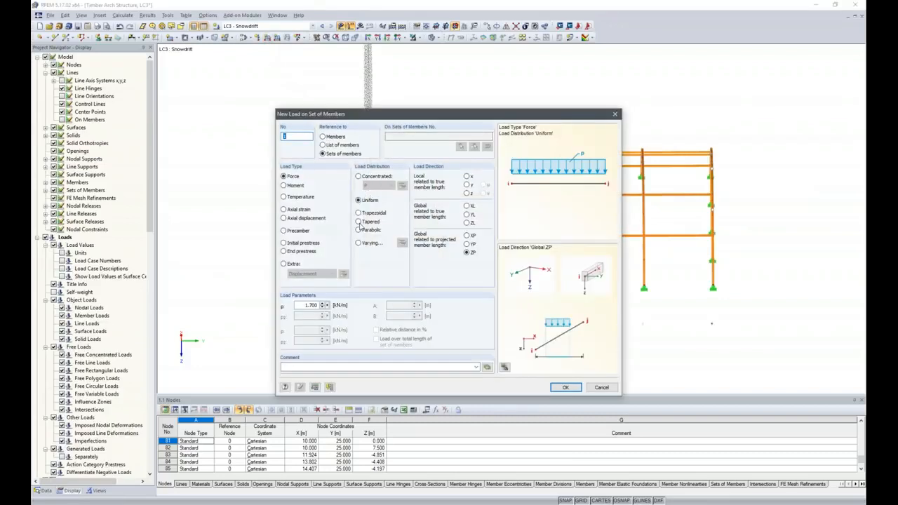
click(359, 243)
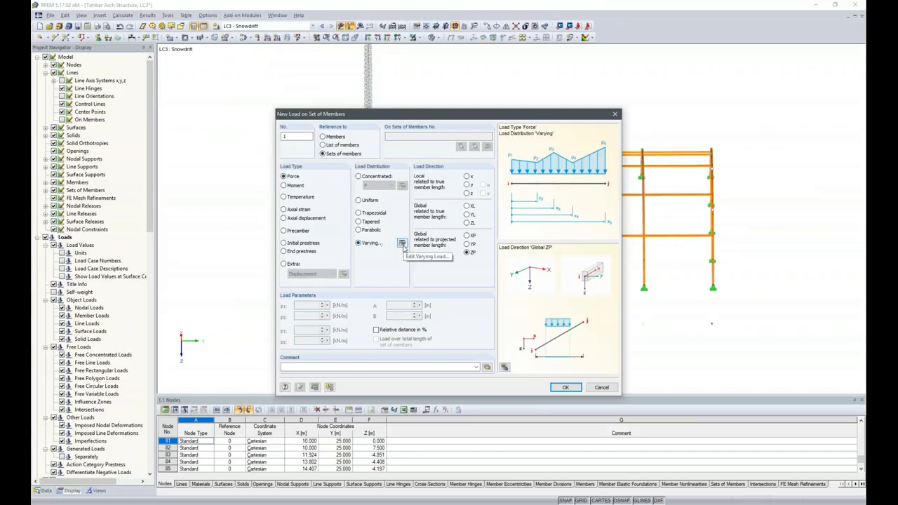
click(402, 243)
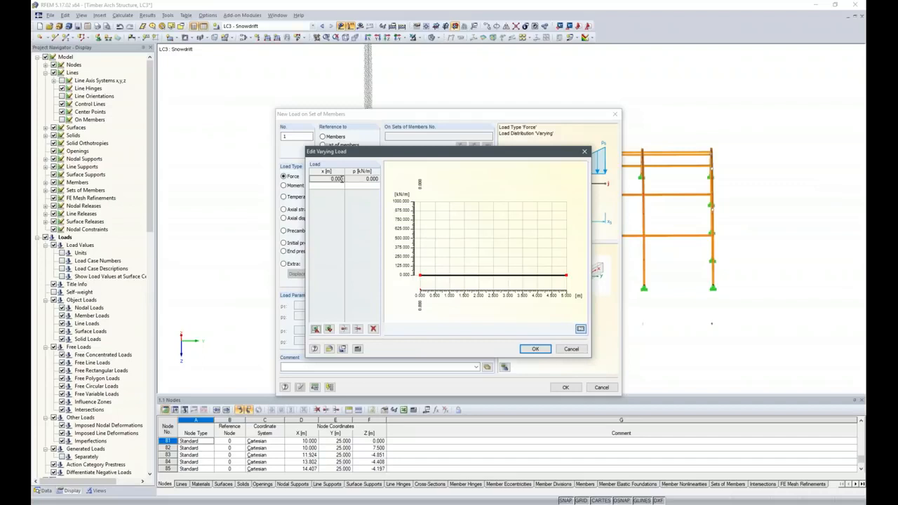
click(360, 180)
key(Tab)
text(5)
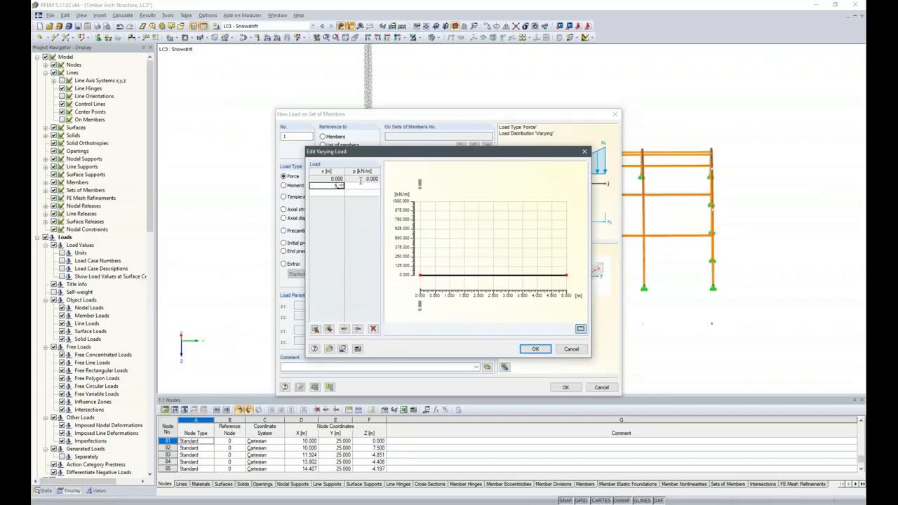
key(Tab)
text(8.5)
key(Tab)
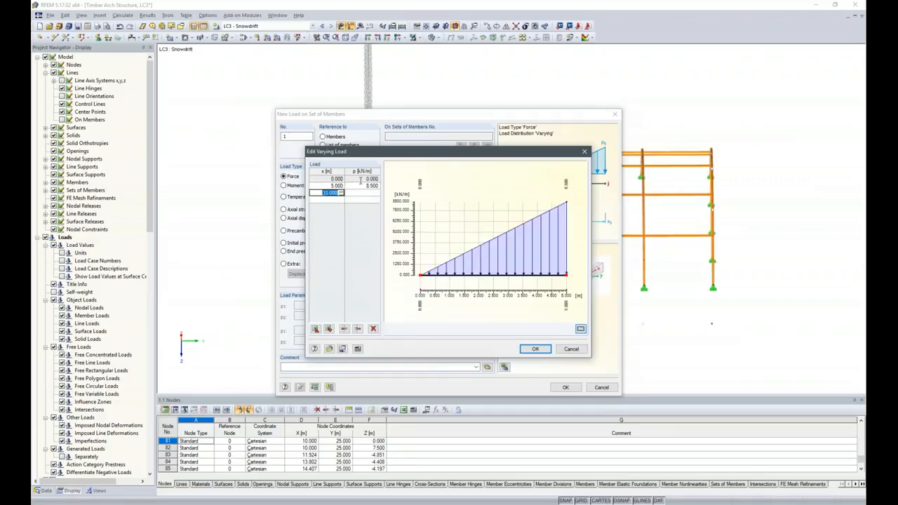
- Complete the varying load with 0 kN/m at 10 m, 4.25 kN/m at 15 m and 0 kN/m at 20 m
key(Tab)
text(0)
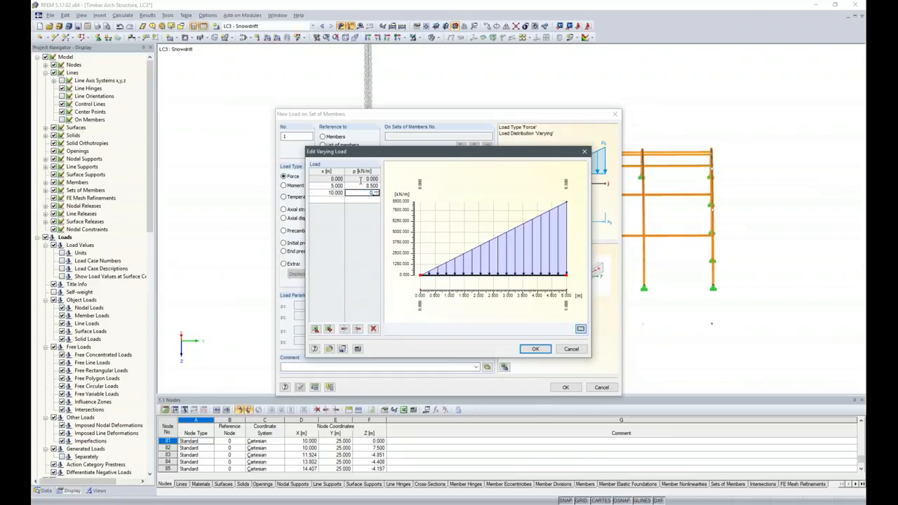
key(Tab)
text(4)
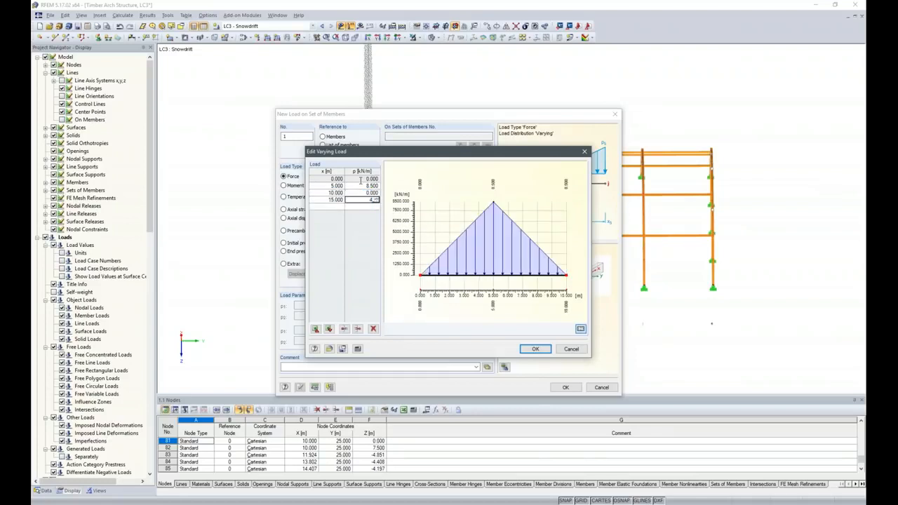
key(Return)
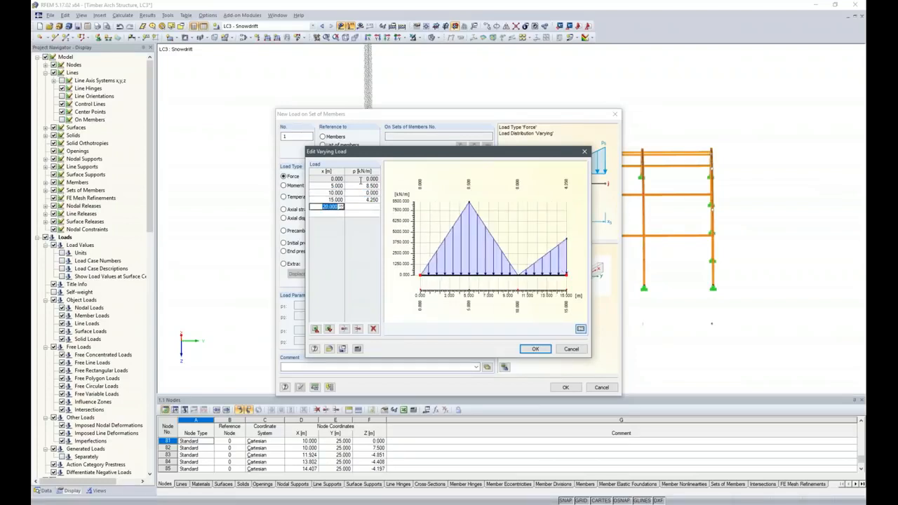
key(Return)
text(0)
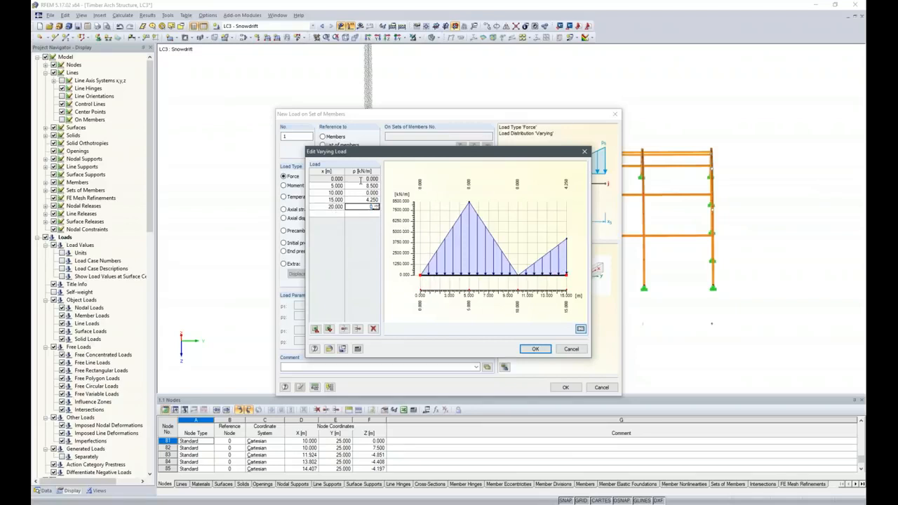
key(Return)
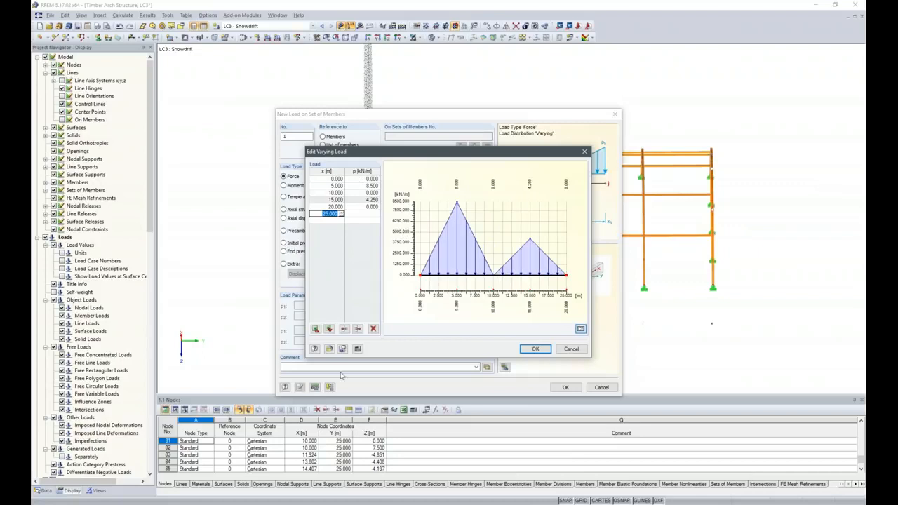
click(531, 349)
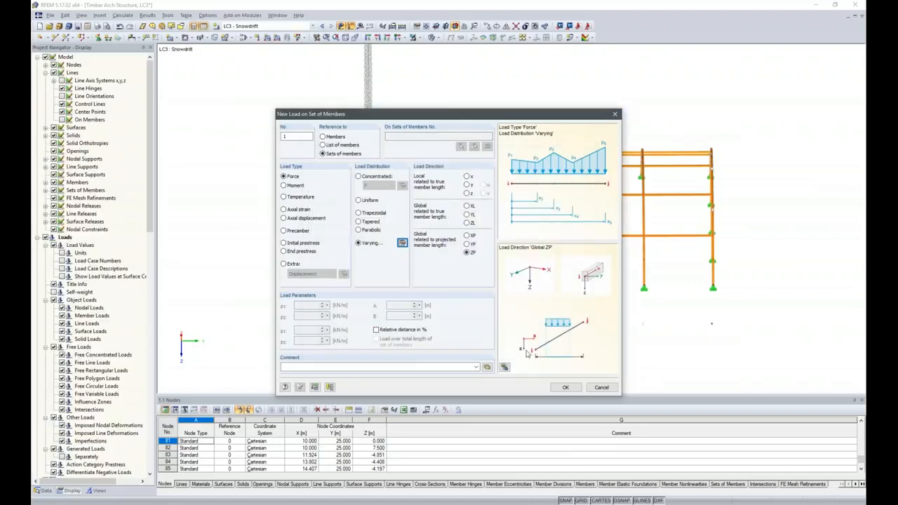
- Apply the varying snowdrift load to the sets of members of the four inner arches
click(566, 387)
drag(415, 100, 683, 363)
ctrl+middle_drag(496, 328, 570, 355)
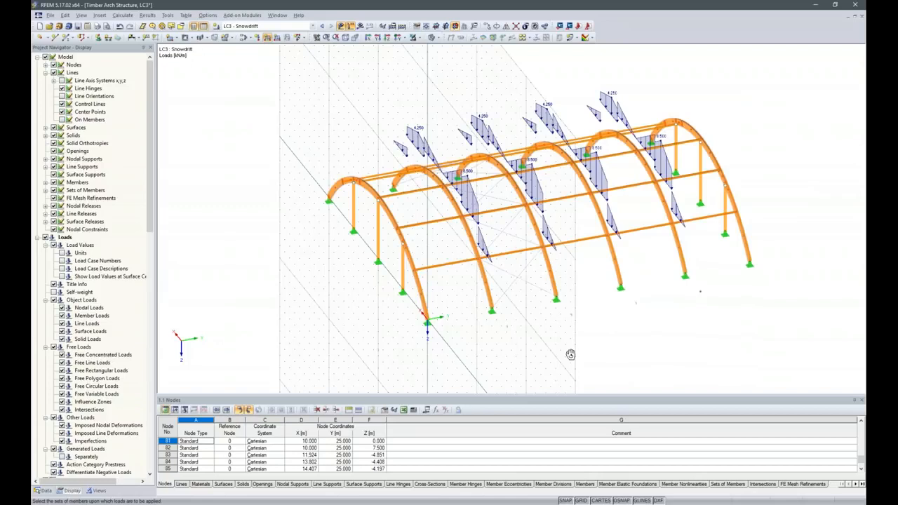
- Define a second varying snowdrift load with peaks of 4.25 kN/m at 5 m and 2.125 kN/m at 15 m
mouse_move(447, 503)
ctrl+middle_drag(642, 361, 546, 335)
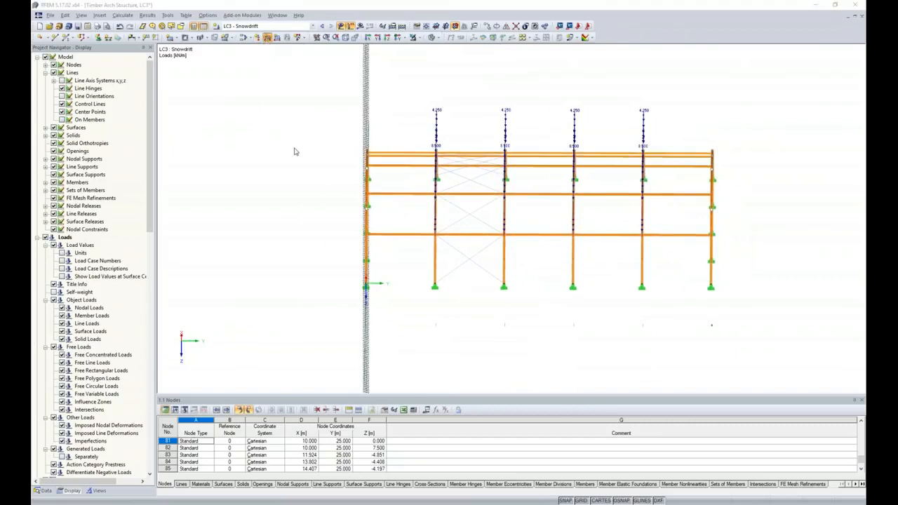
click(400, 244)
click(360, 185)
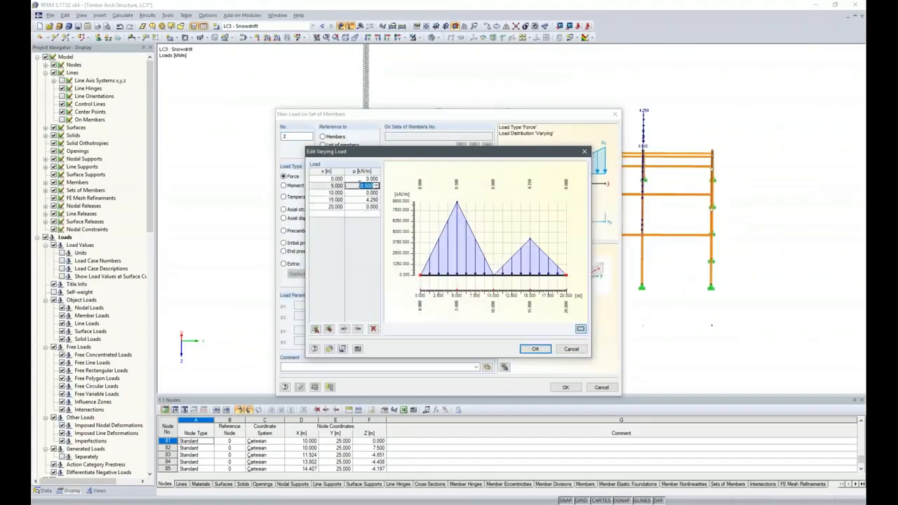
text(4.25)
click(362, 200)
text(2.)
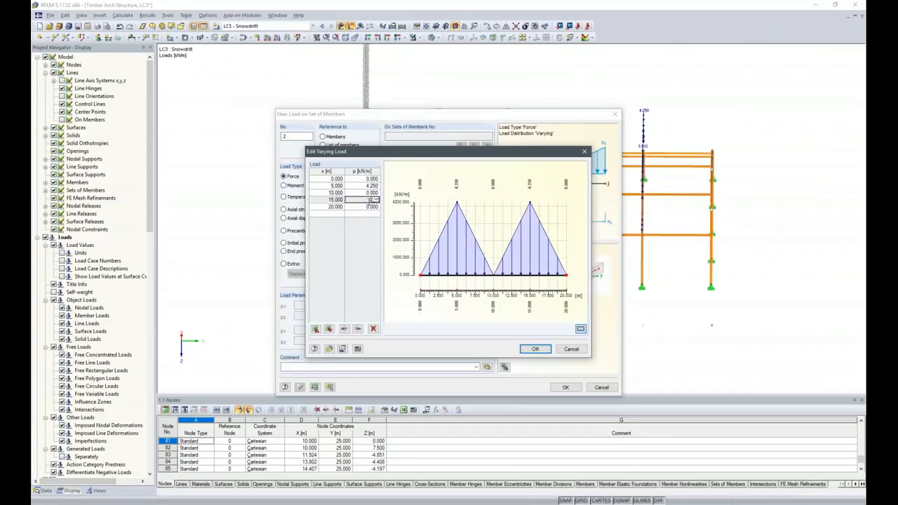
text(125)
key(Tab)
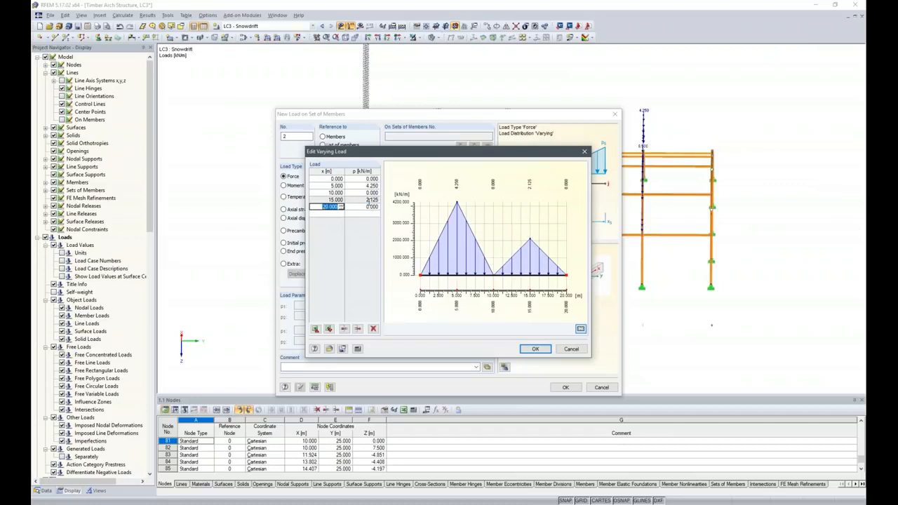
click(534, 350)
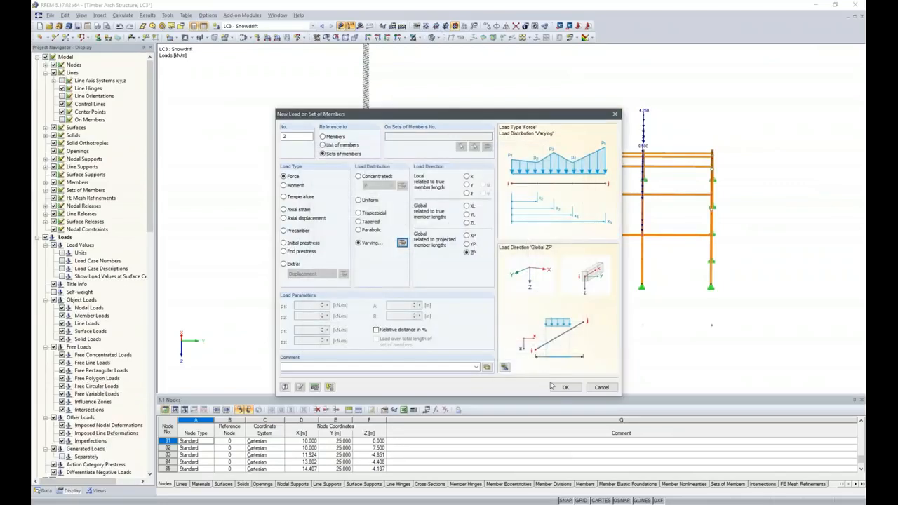
- Apply the reduced varying snowdrift load to the sets of members of the two end arches
click(562, 387)
click(385, 290)
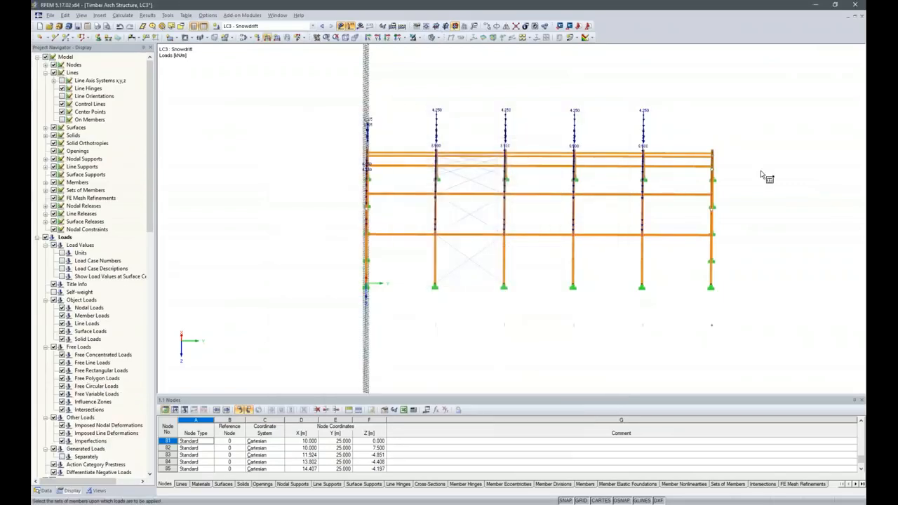
click(712, 325)
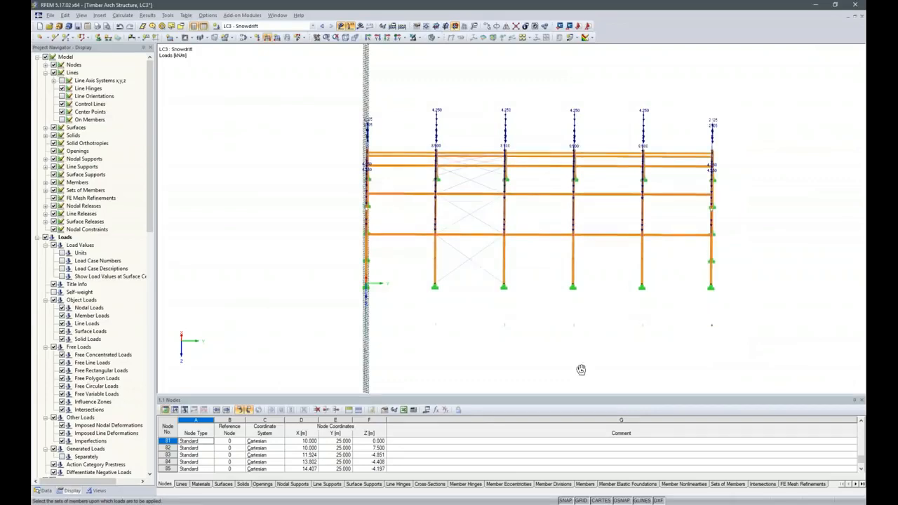
ctrl+middle_drag(438, 331, 523, 331)
key(Escape)
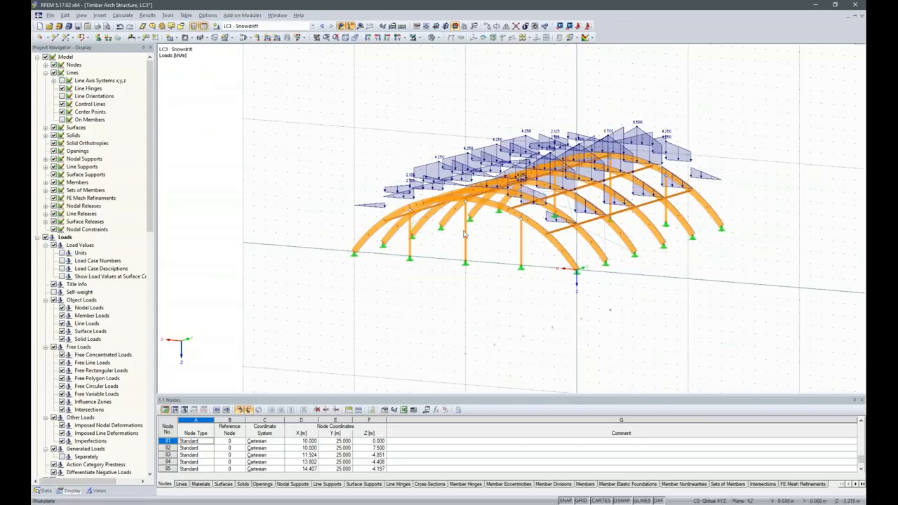
- Create load case LC4 described as Wind in +X, with action category Wind and short-term / instantaneous load duration
click(217, 26)
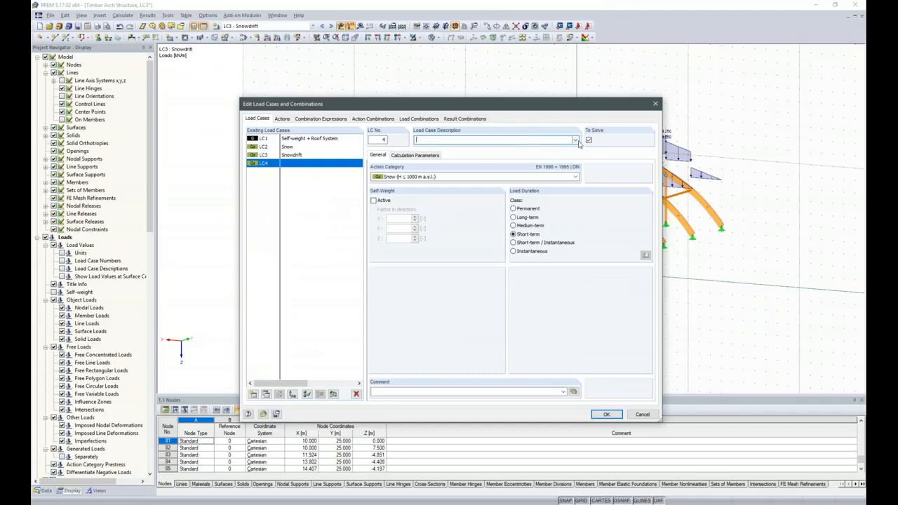
drag(551, 108, 545, 70)
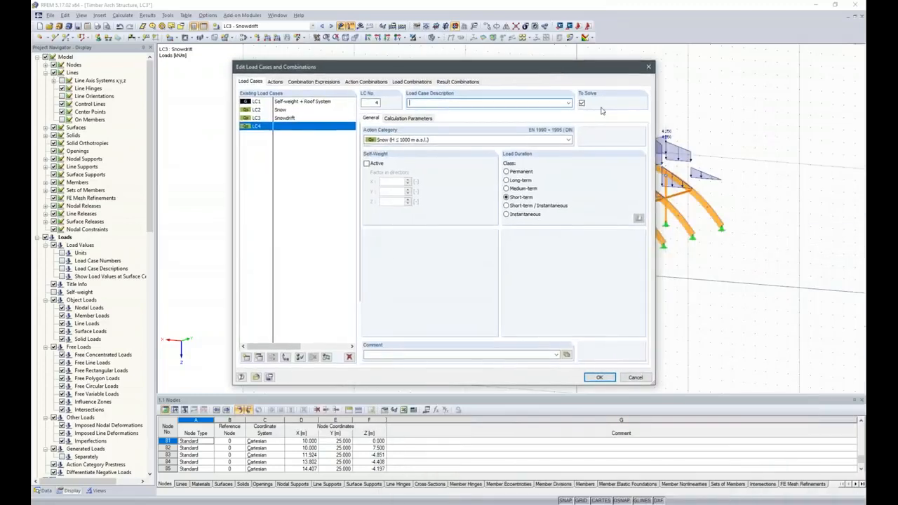
click(568, 103)
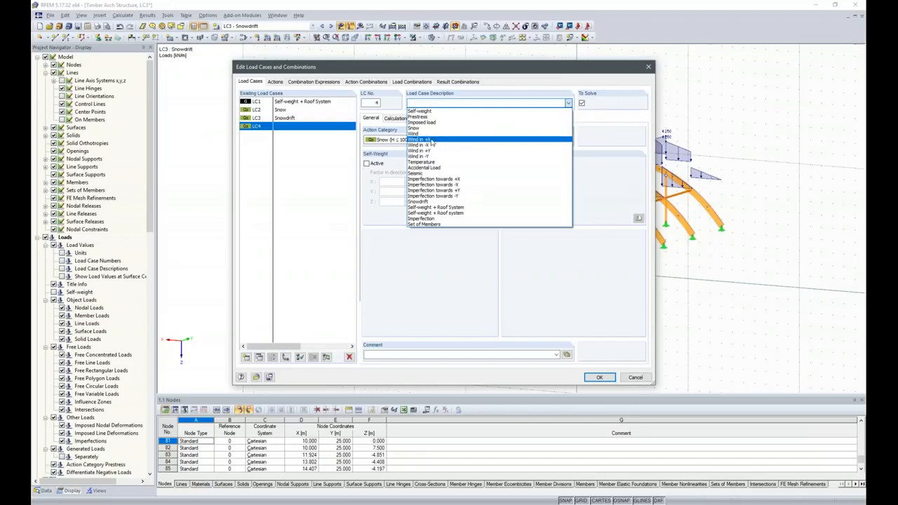
click(433, 142)
click(506, 206)
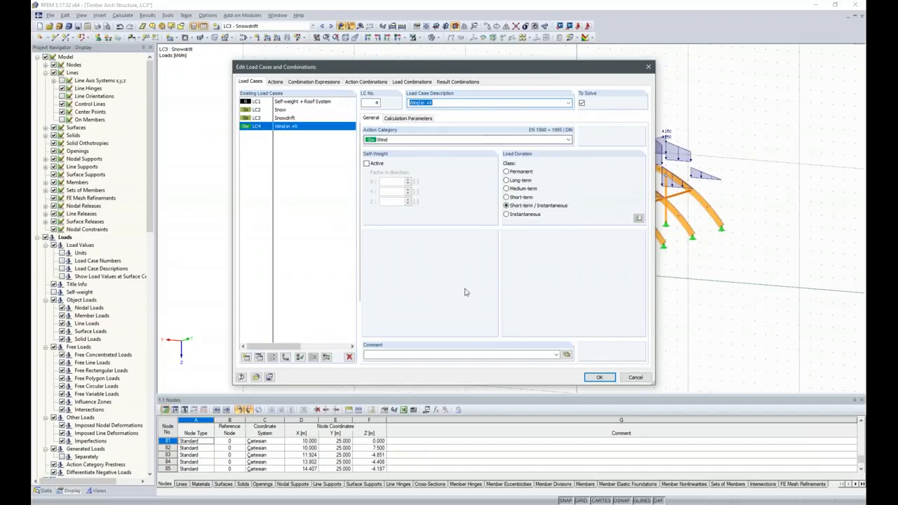
click(599, 378)
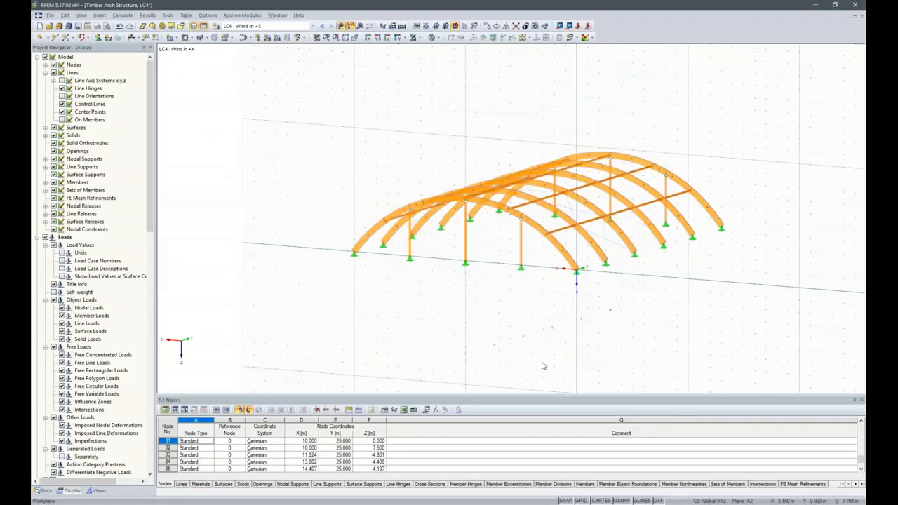
- Switch to the presentation and show the lateral wind load distribution per EN 1991-1-4 for vaulted roofs and domes
click(704, 504)
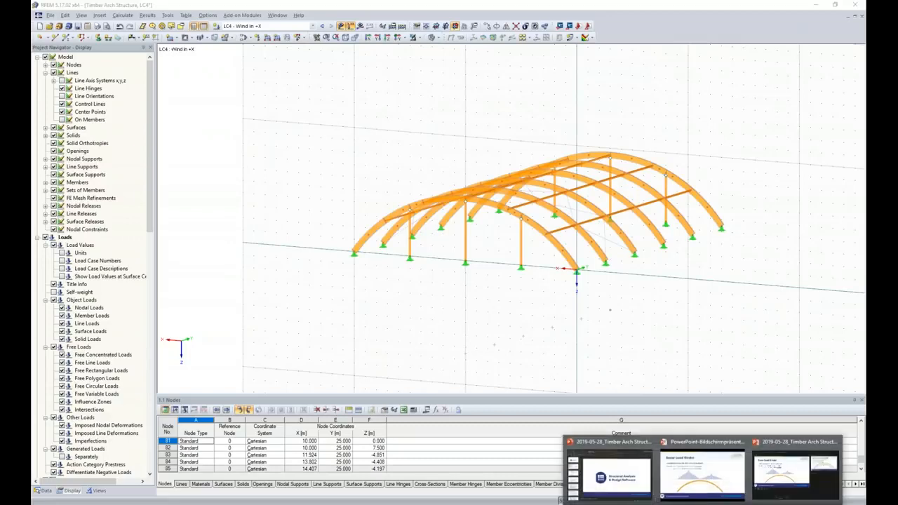
click(708, 489)
click(486, 242)
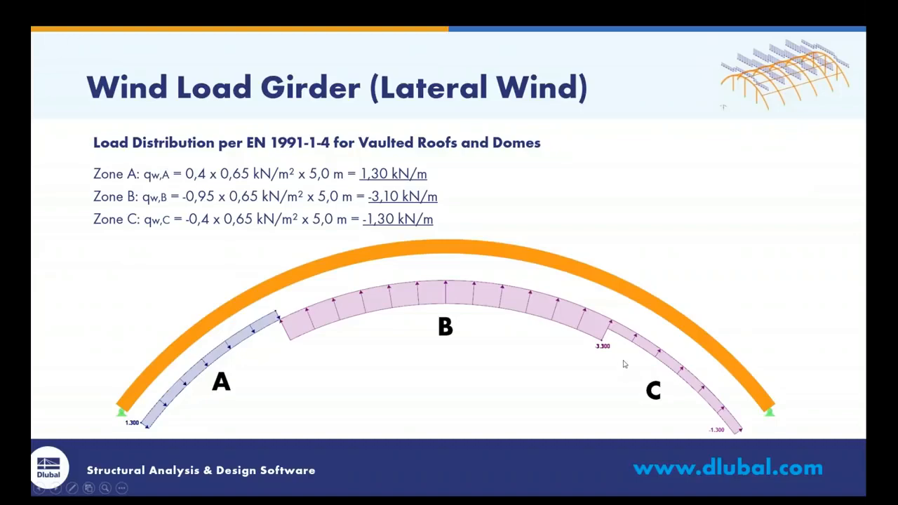
- Switch to RFEM and configure a new varying load on sets of members to use relative distances in %
key(alt+Tab)
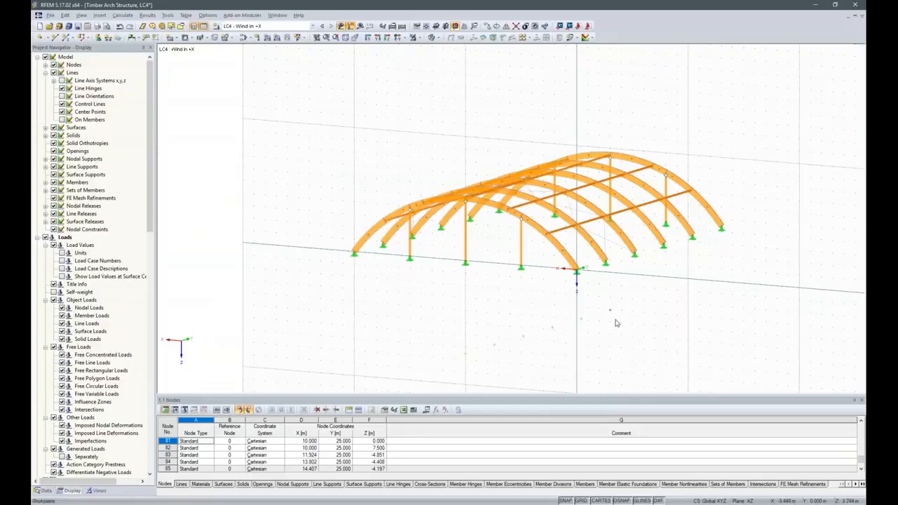
ctrl+middle_drag(687, 331, 442, 368)
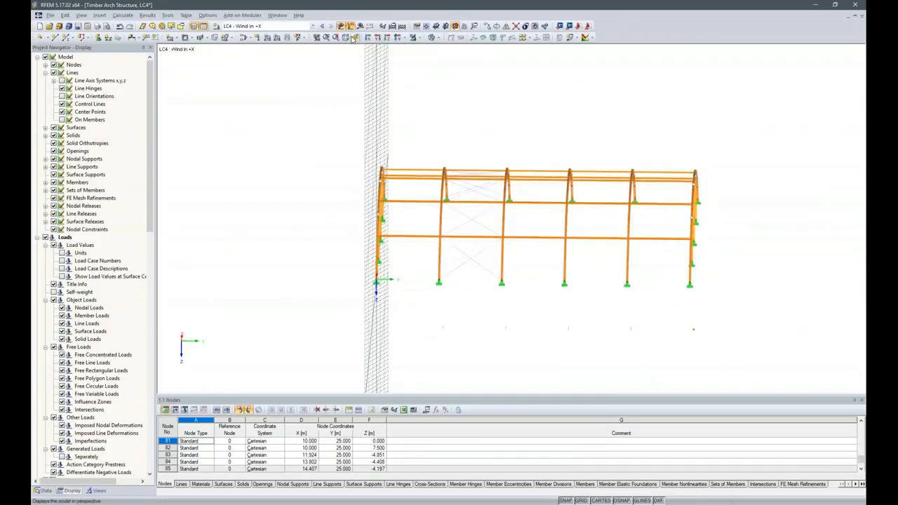
click(262, 39)
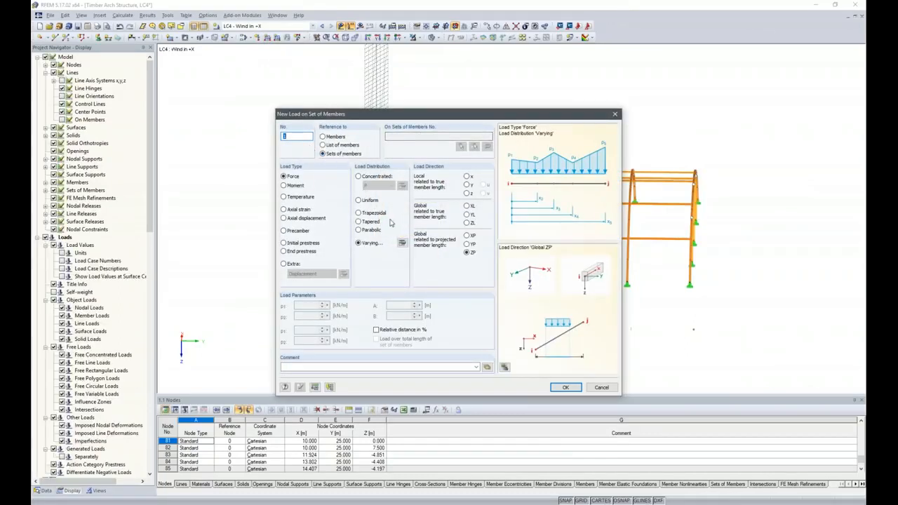
click(402, 243)
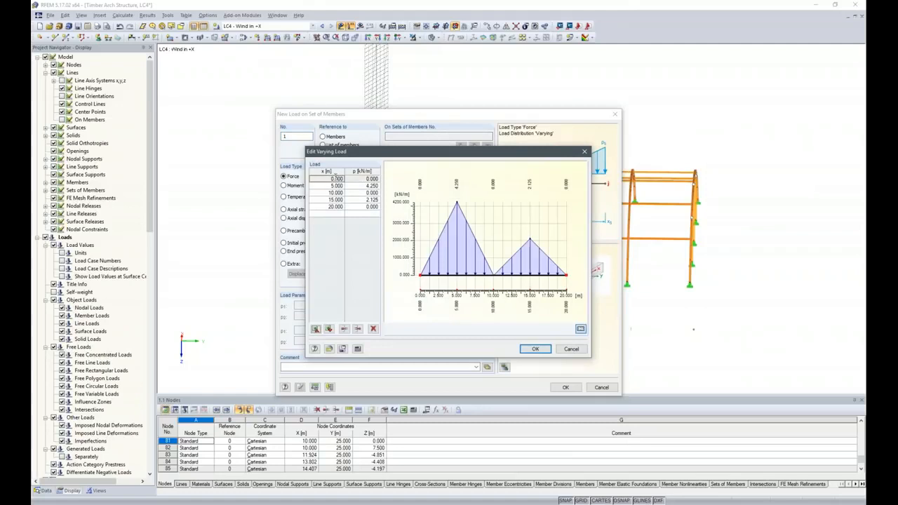
click(571, 350)
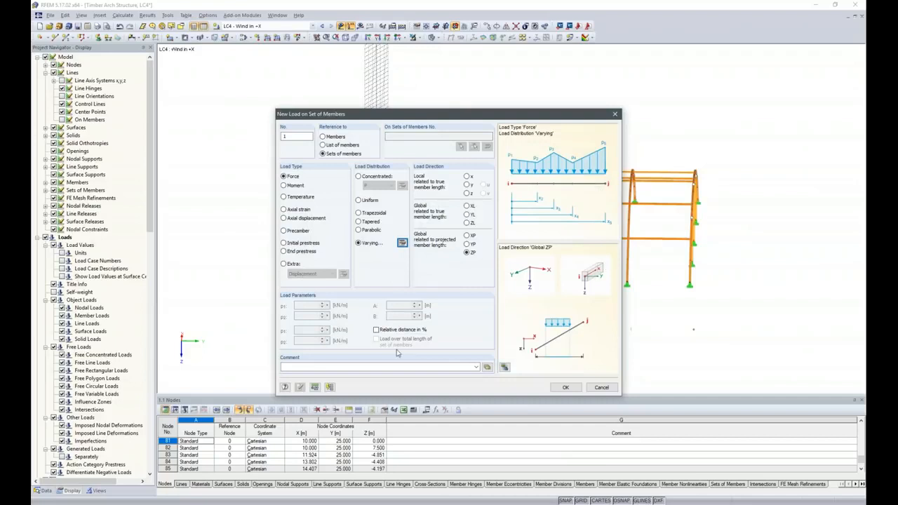
click(376, 330)
click(403, 247)
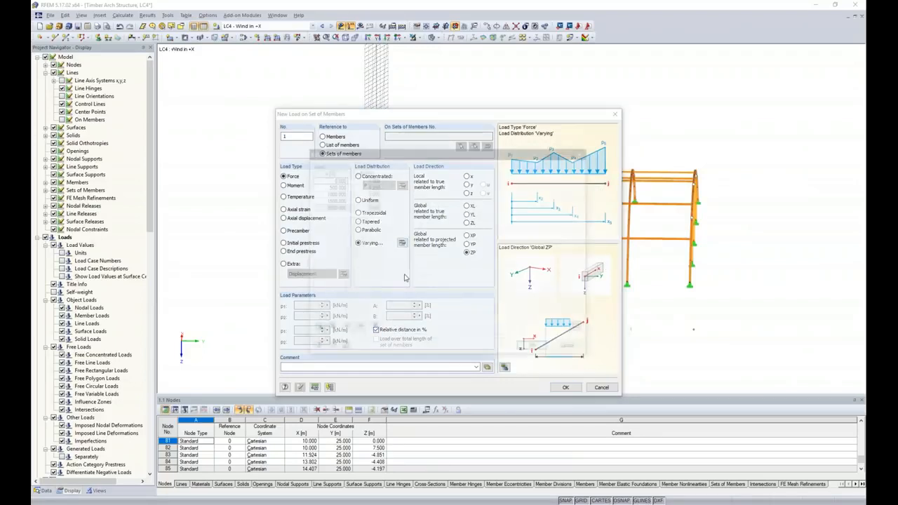
- Set the x positions of the second and third points of the varying load to 25 %
click(333, 187)
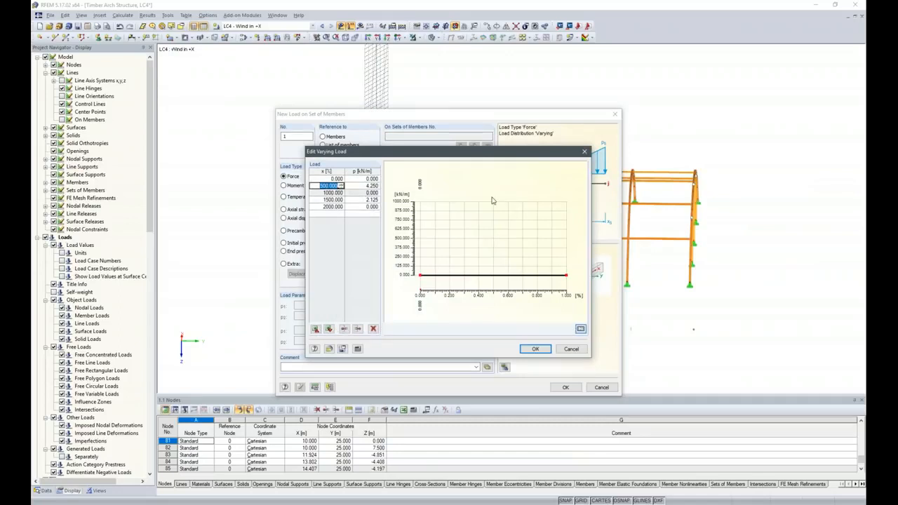
text(25)
key(Tab)
key(Tab)
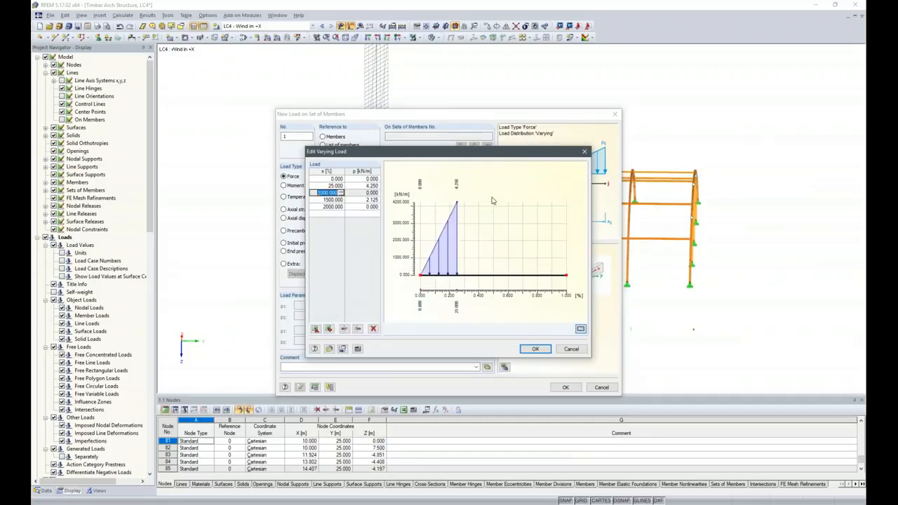
text(25)
key(Tab)
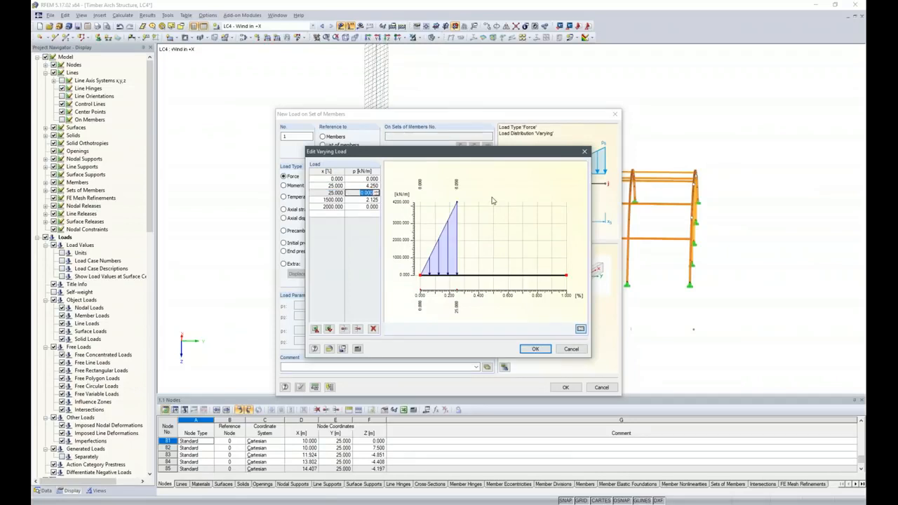
key(Tab)
- Set the x positions of the fourth and fifth load points to 75 % and add a sixth at 100 %
text(75)
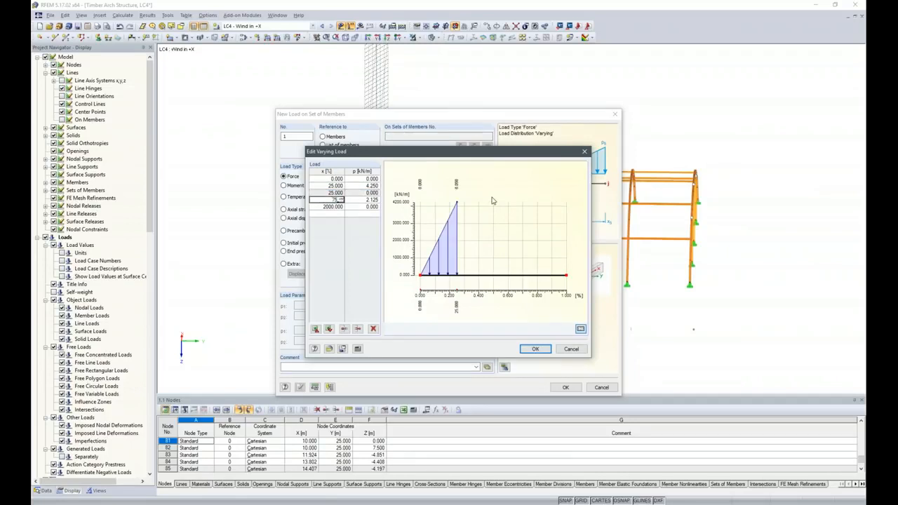
key(Tab)
key(Tab)
text(75)
key(Tab)
key(Tab)
text(1)
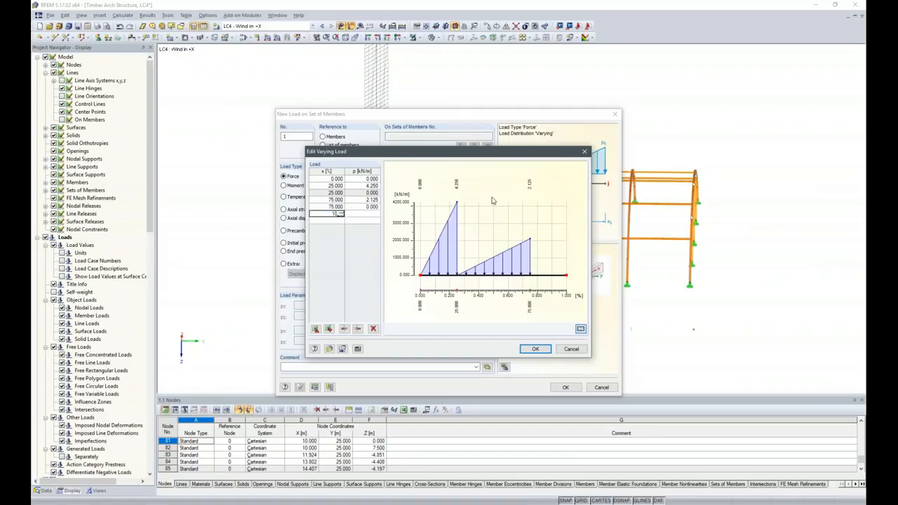
text(00)
key(Tab)
- Set the zone A load to 1.3 kN/m at 0 % and at the first 25 % point
key(Up)
key(Up)
key(Up)
key(Up)
key(Up)
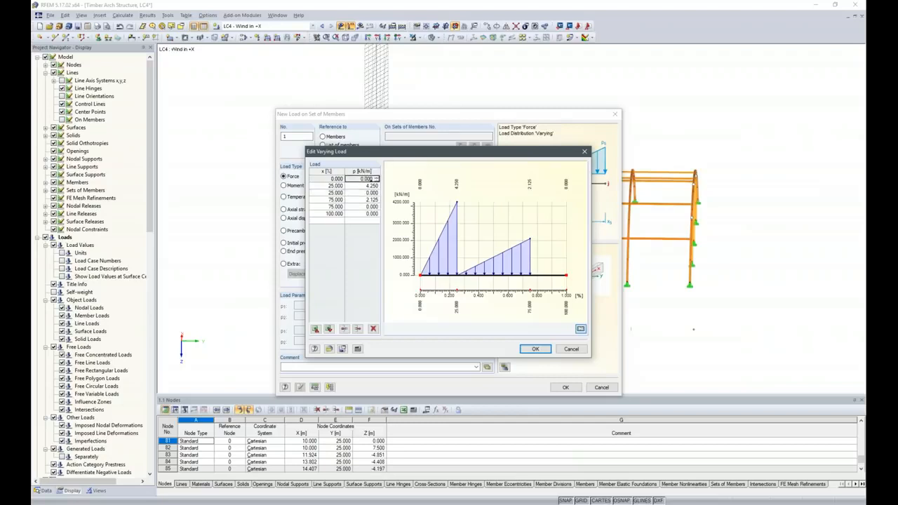
double_click(368, 181)
text(1.3)
key(Return)
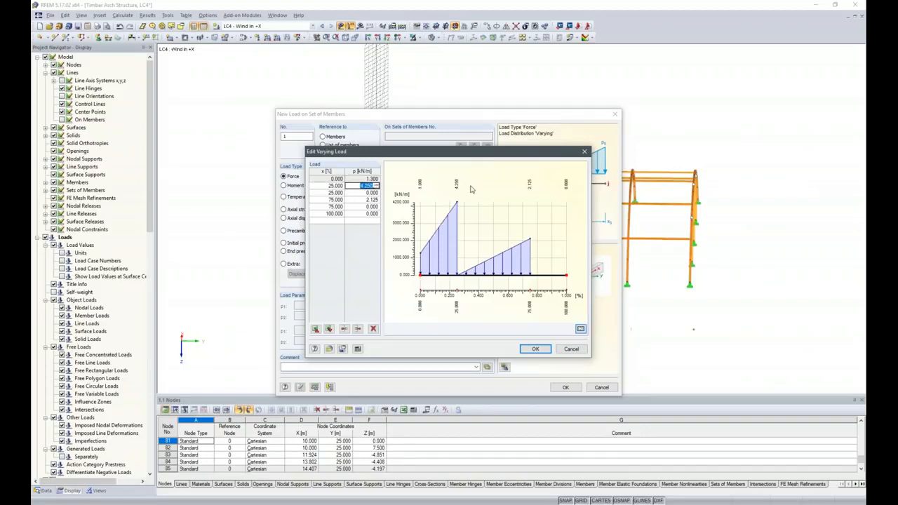
text(1.3)
key(Return)
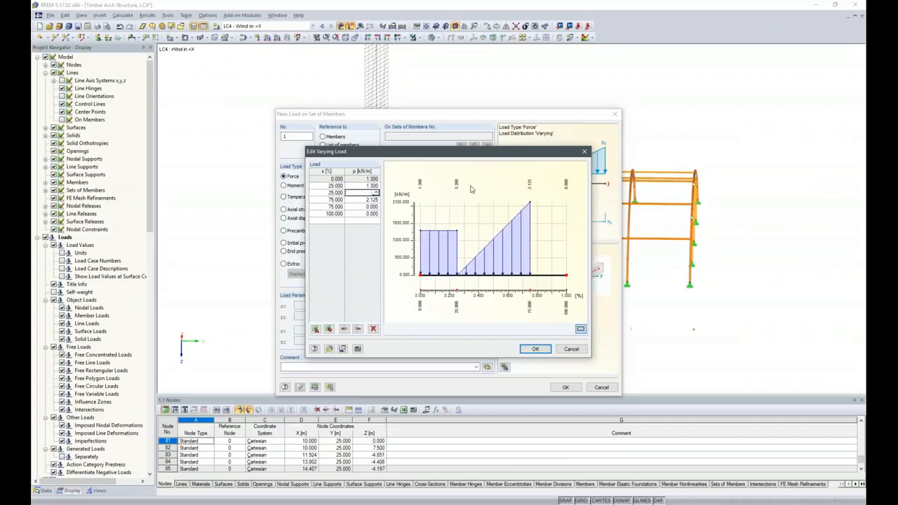
- Set the zone B load to -3.1 kN/m at the second 25 % point and the first 75 % point
text(-3.1)
key(Return)
text(-3.1)
key(Return)
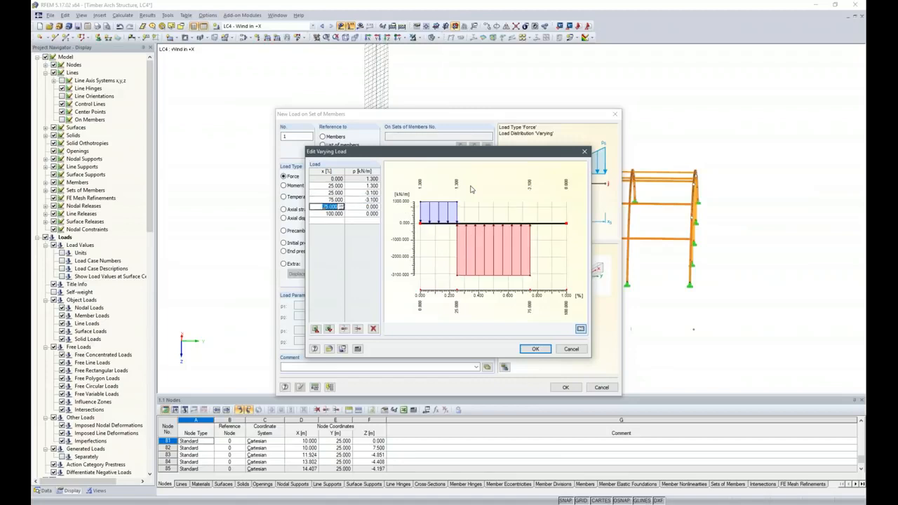
- Set the zone C load to -1.3 kN/m at the second 75 % point and 100 %, and accept the varying load table
key(Return)
text(-1.3)
key(Return)
key(Return)
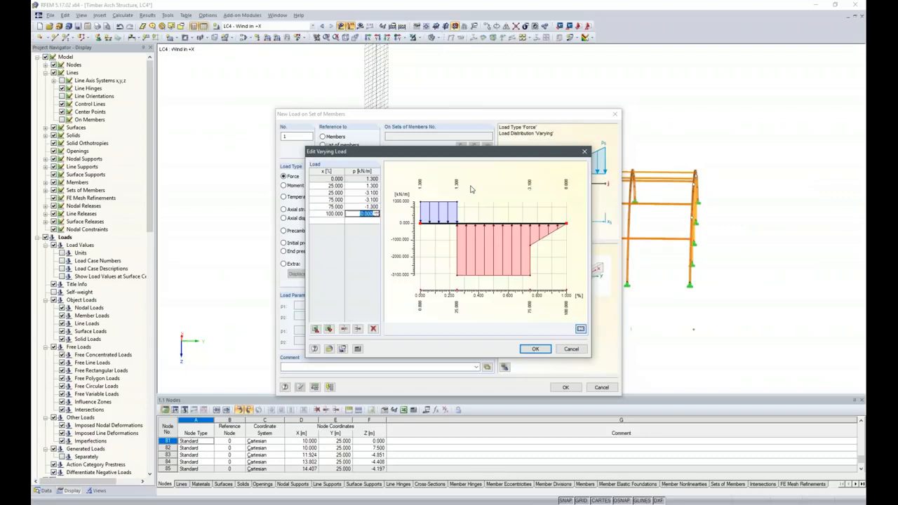
text(-1.3)
key(Return)
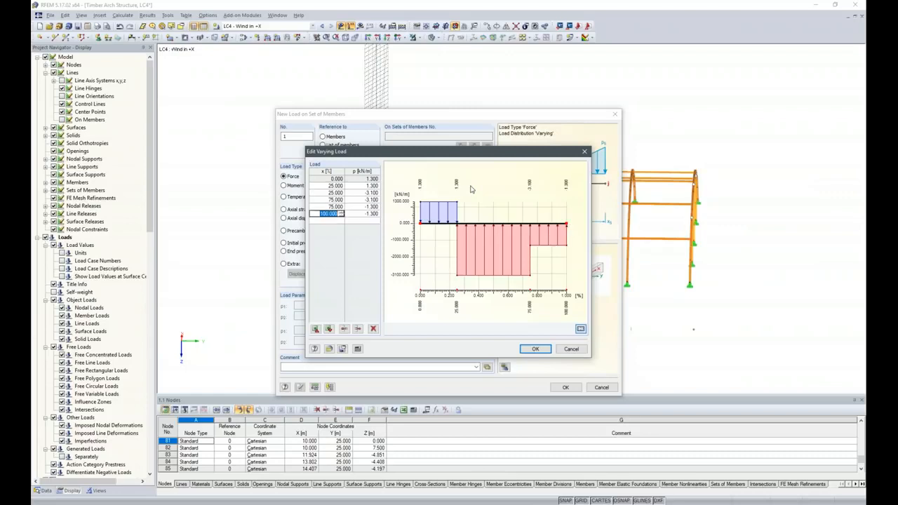
click(534, 348)
- Try to apply the varying wind load to the four inner arches in projected global ZP direction, and undo it
click(564, 388)
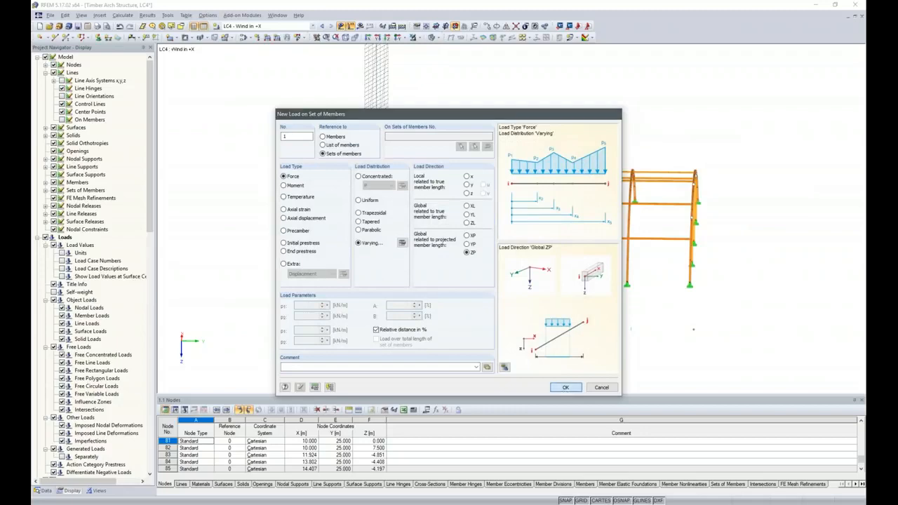
drag(410, 132, 622, 384)
ctrl+middle_drag(457, 341, 525, 353)
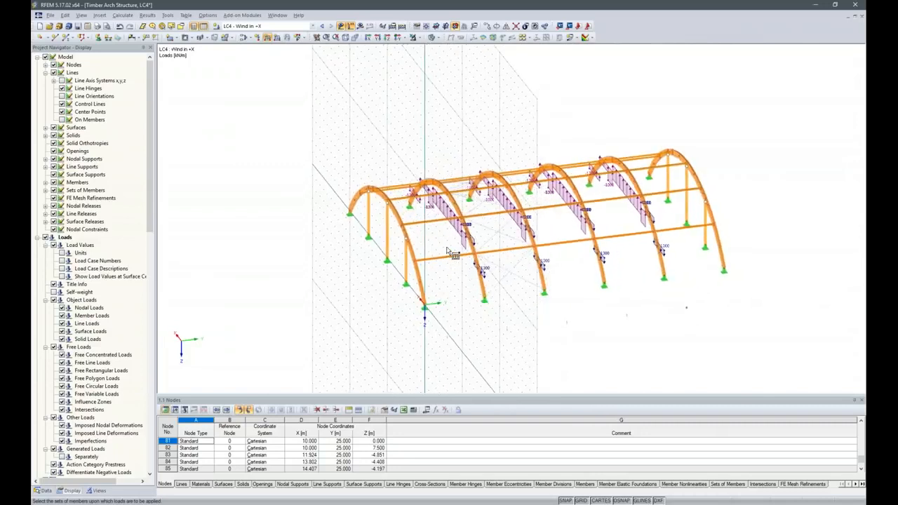
key(Escape)
key(ctrl+z)
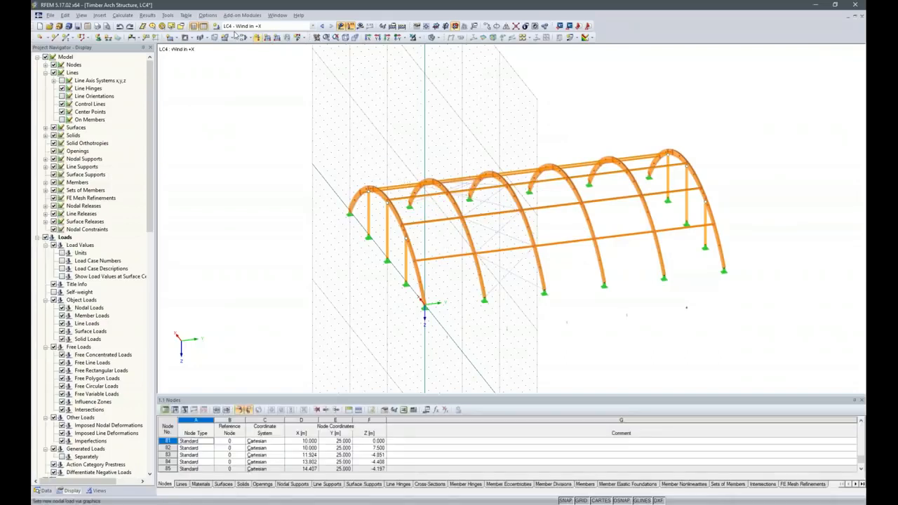
click(320, 26)
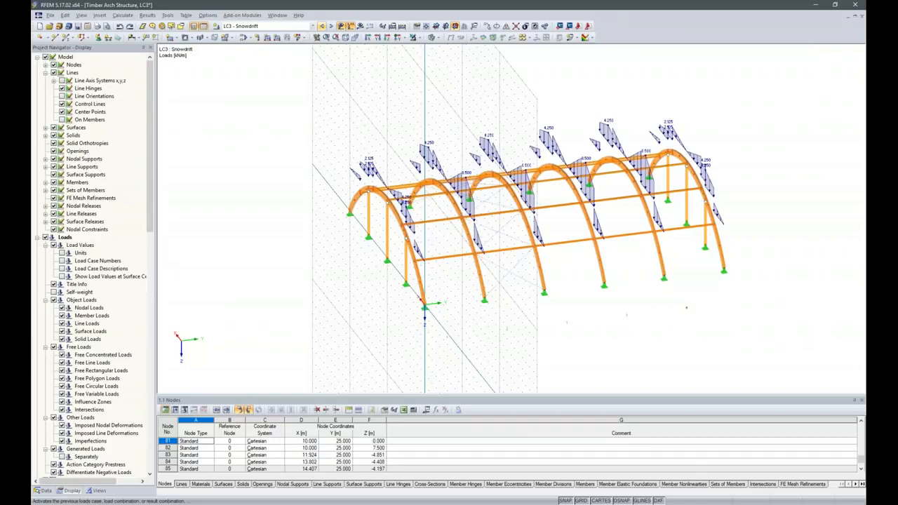
click(330, 26)
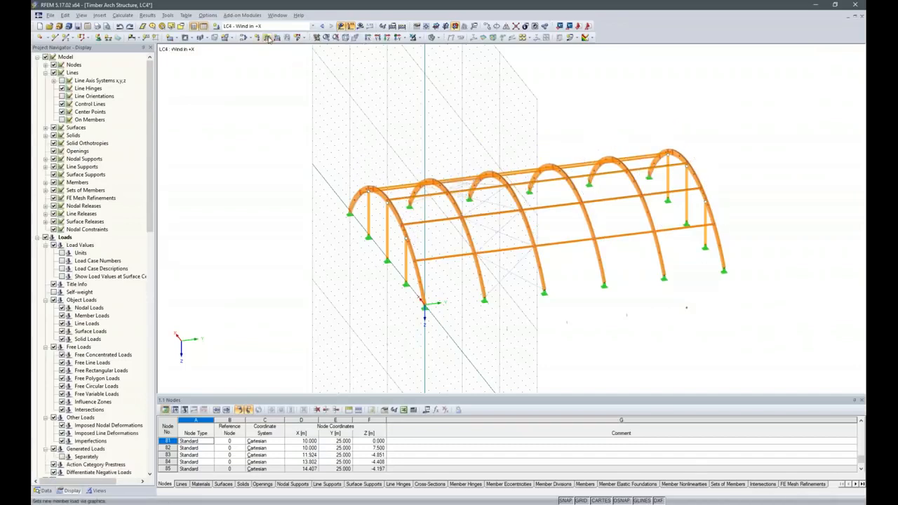
- Apply the varying wind load to the four inner arches in the local z direction
click(269, 38)
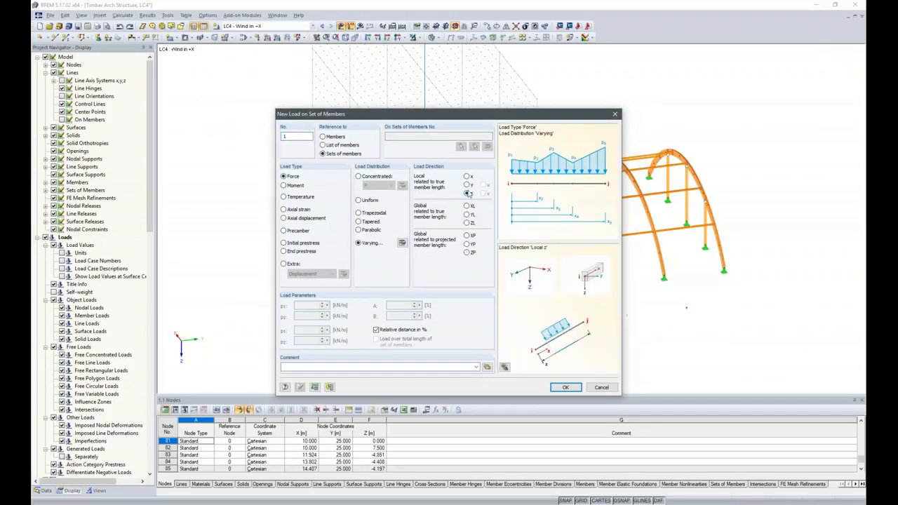
click(402, 243)
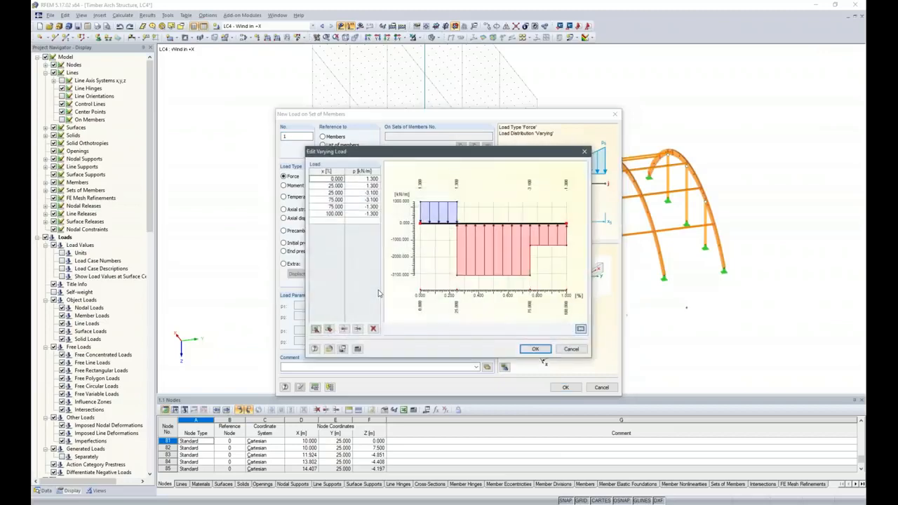
click(535, 348)
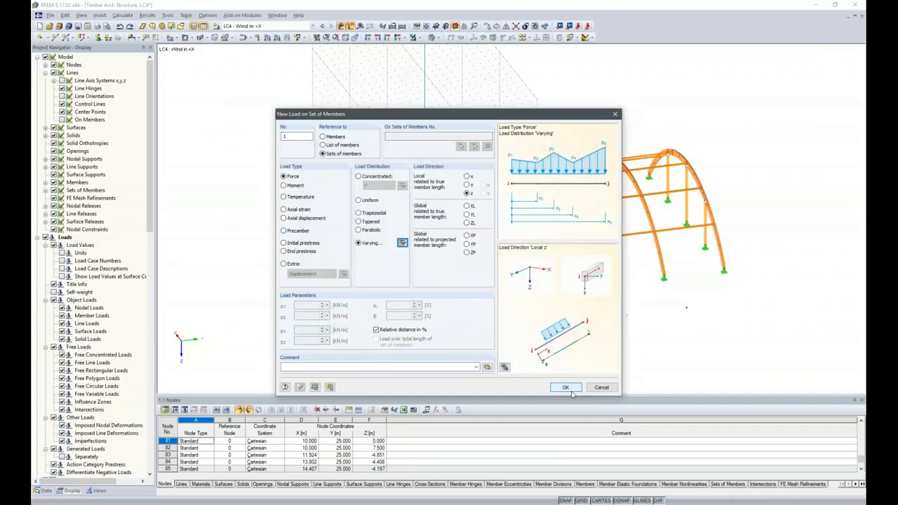
click(565, 387)
ctrl+middle_drag(672, 344, 651, 342)
drag(403, 118, 662, 340)
- For a second varying member-set load, set zone A to 0.65 kN/m at 0 % and the first 25 % point
ctrl+middle_drag(593, 309, 423, 322)
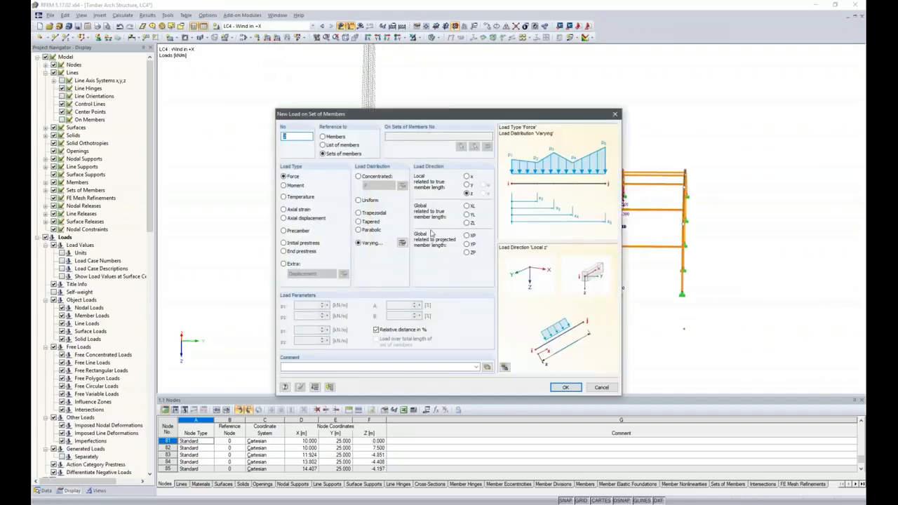
click(402, 244)
click(368, 180)
key(BackSpace)
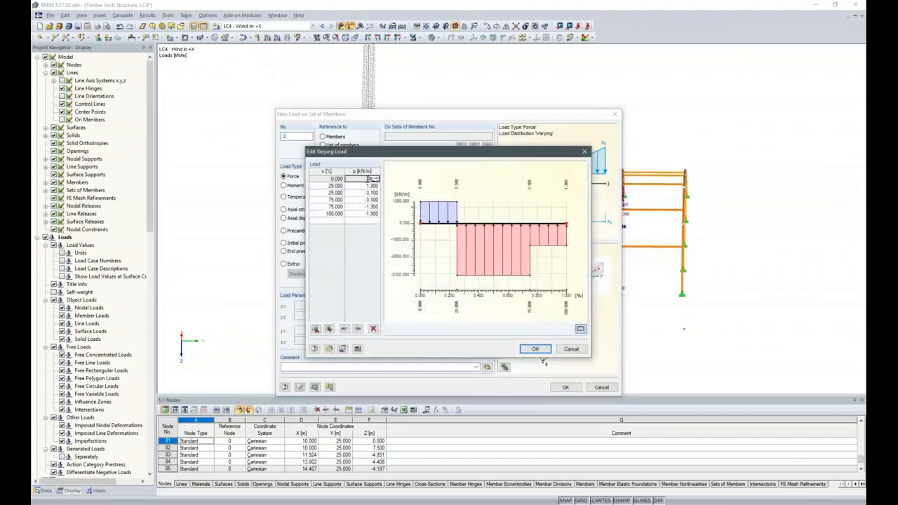
key(Tab)
key(Tab)
text(.6)
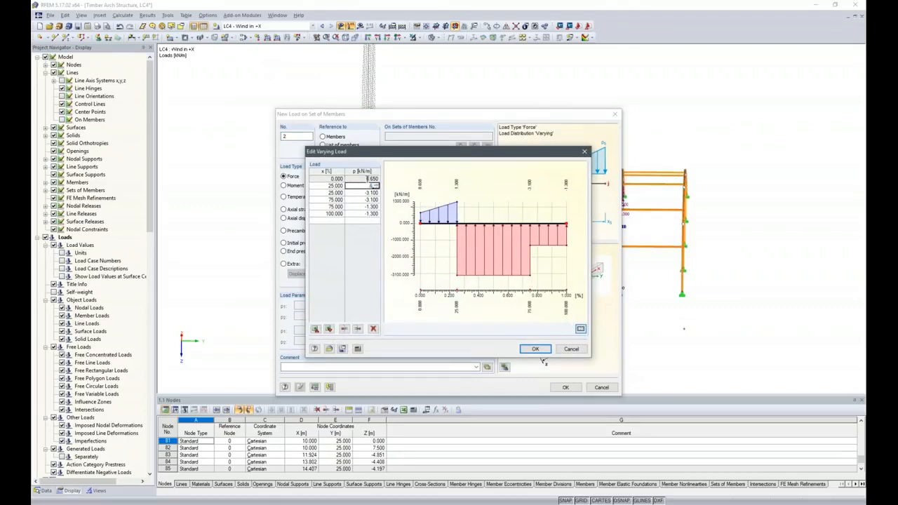
key(Tab)
key(Tab)
- Set the second load's zone B values to -1.55 kN/m at the 25 % and 75 % points
key(BackSpace)
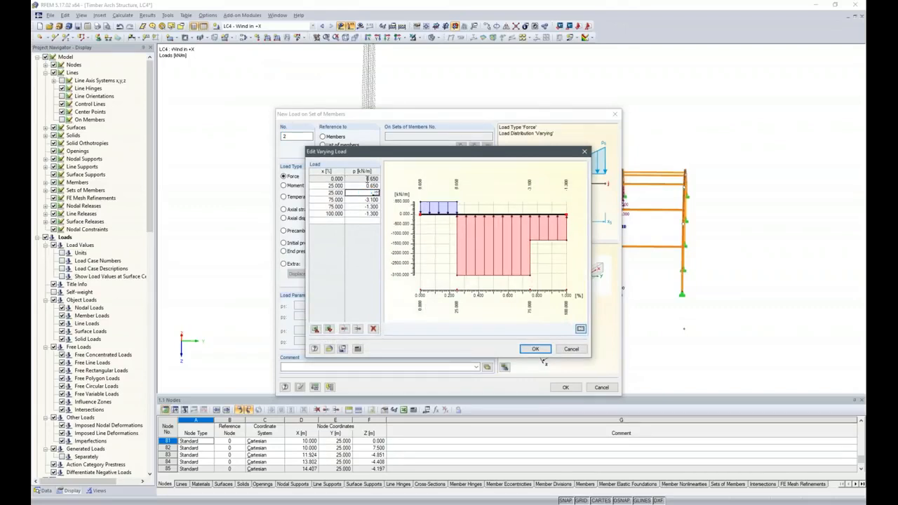
text(-1.55)
key(Tab)
key(Tab)
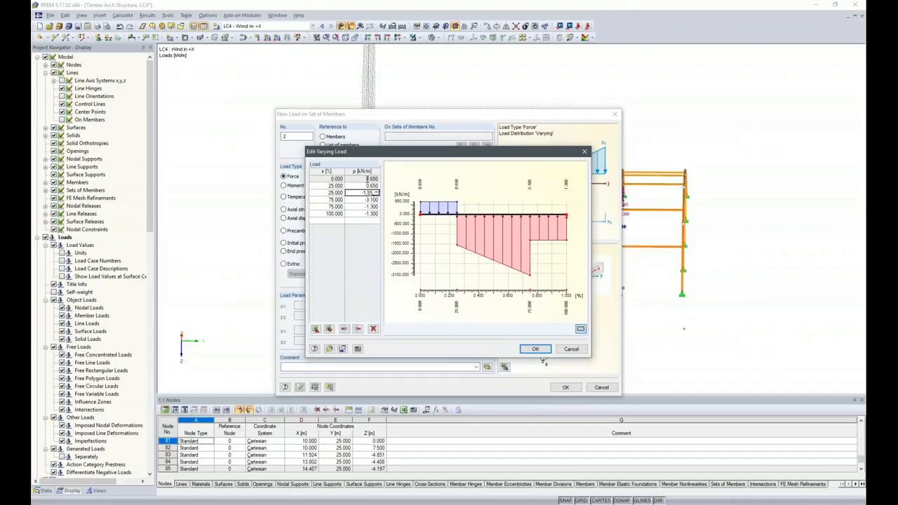
key(BackSpace)
text(-1.55)
key(Tab)
key(Tab)
- Set the second load's zone C values to -0.65 kN/m at 75 % and 100 %, and accept the table
key(BackSpace)
key(Tab)
key(Tab)
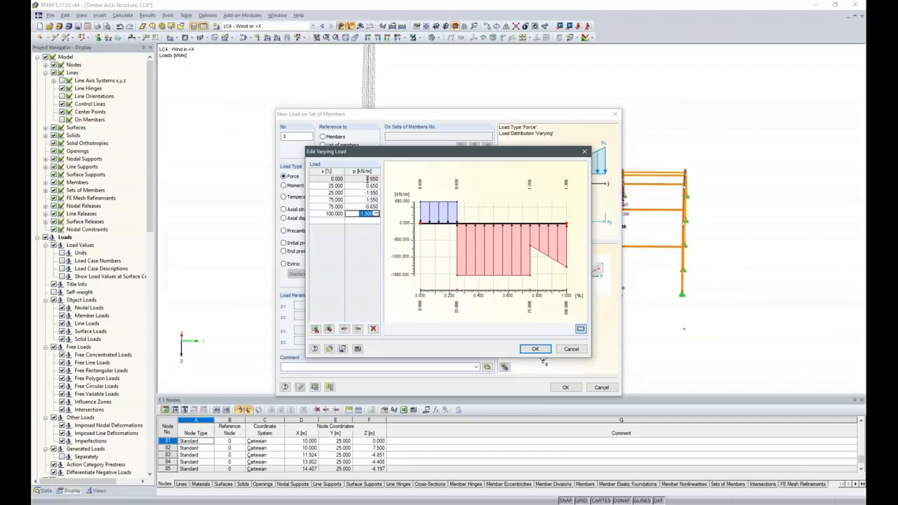
key(BackSpace)
text(-0.650)
key(Tab)
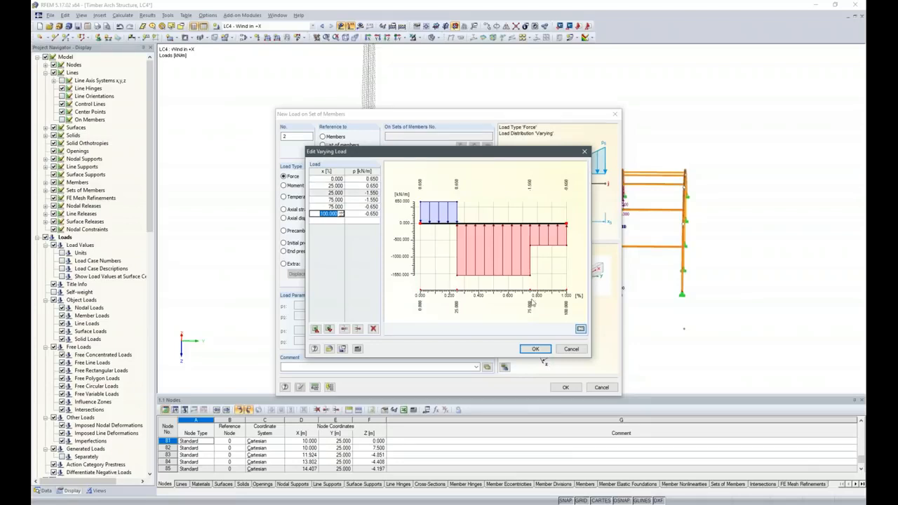
click(535, 349)
- Apply the reduced varying wind load to the two end arches in the local z direction
click(565, 387)
drag(311, 117, 413, 372)
drag(648, 133, 754, 361)
ctrl+middle_drag(460, 310, 536, 335)
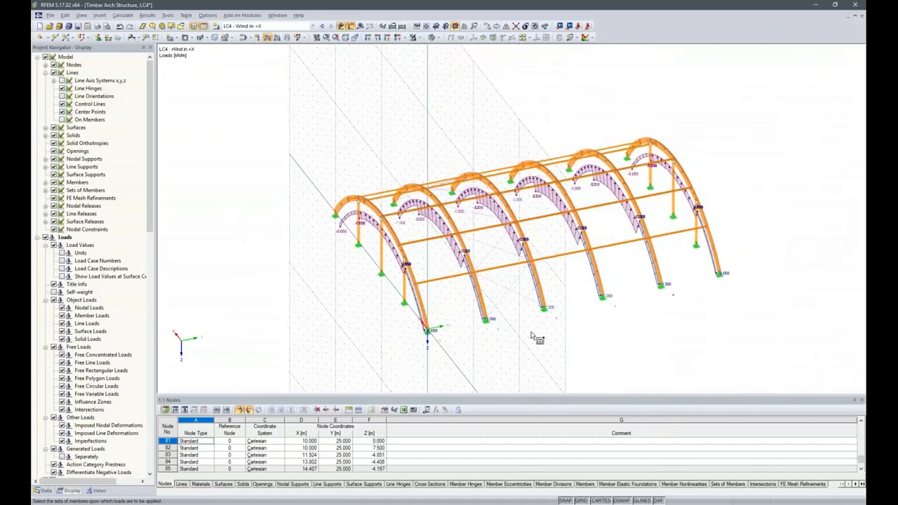
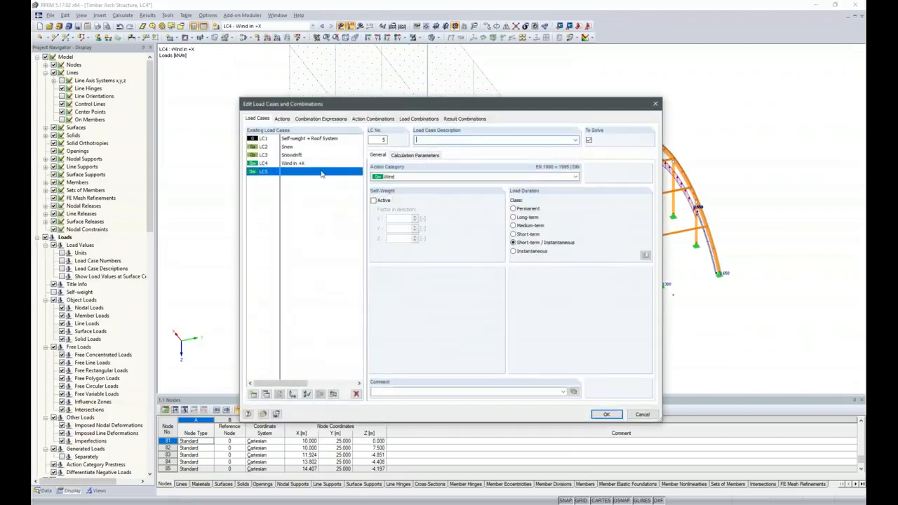
- Describe the new load case LC5 as Wind in +Y and accept it
click(574, 141)
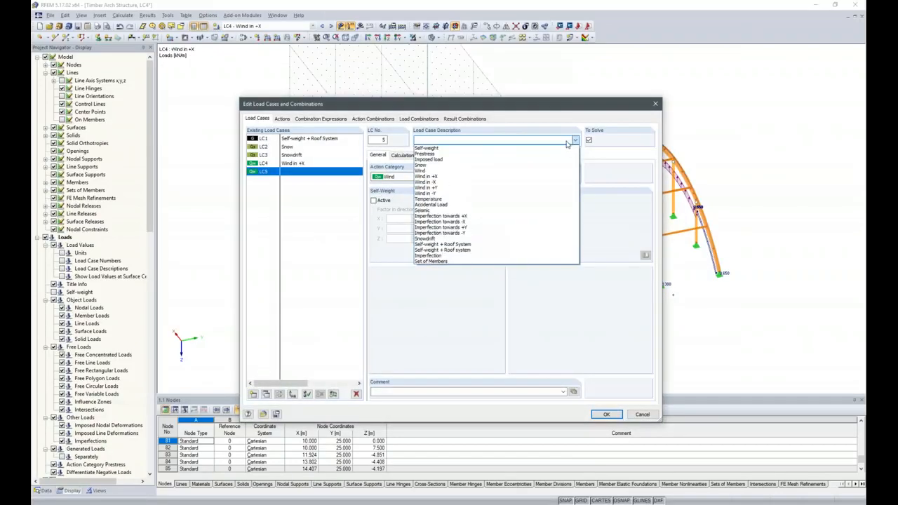
click(449, 191)
click(606, 414)
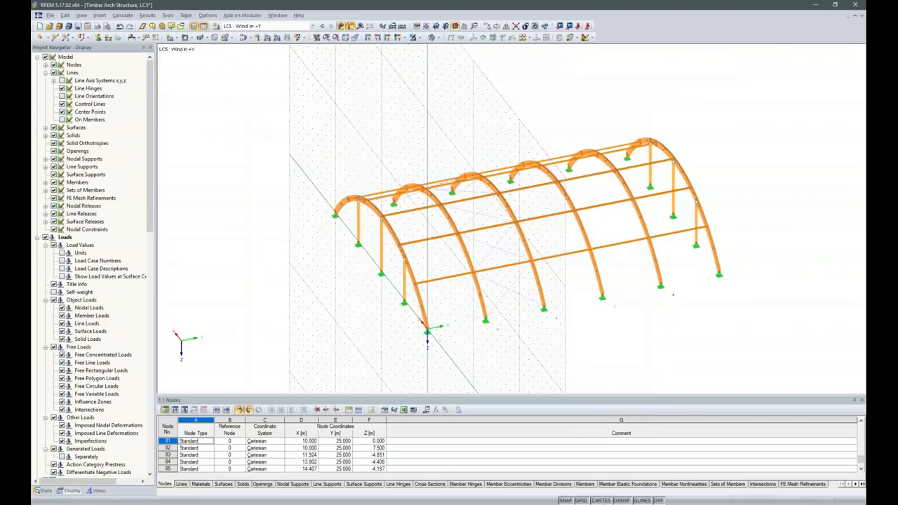
- Switch to the PowerPoint presentation, read the longitudinal wind load slide, and return to RFEM
click(703, 503)
click(702, 472)
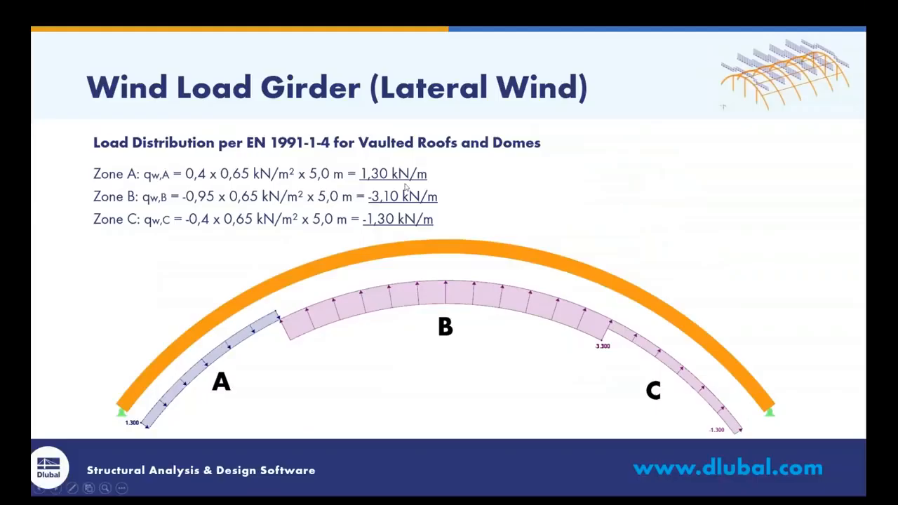
click(491, 243)
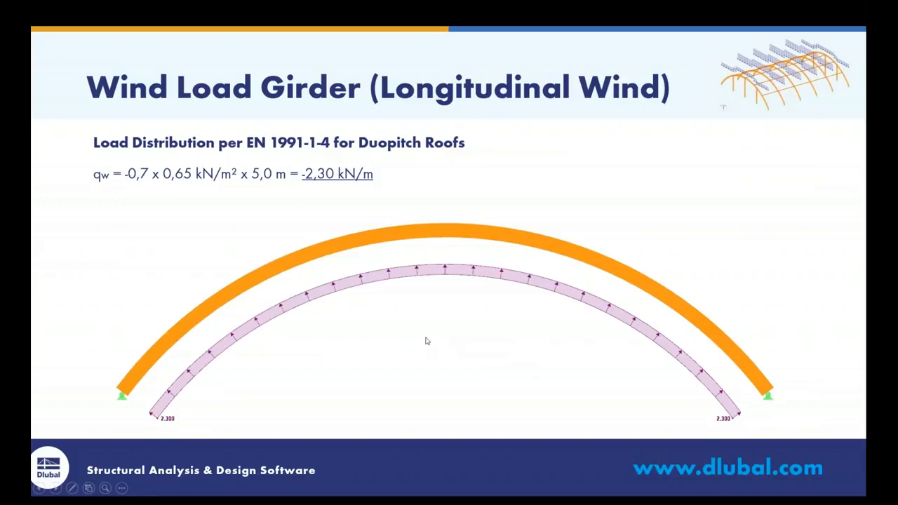
key(alt+Tab)
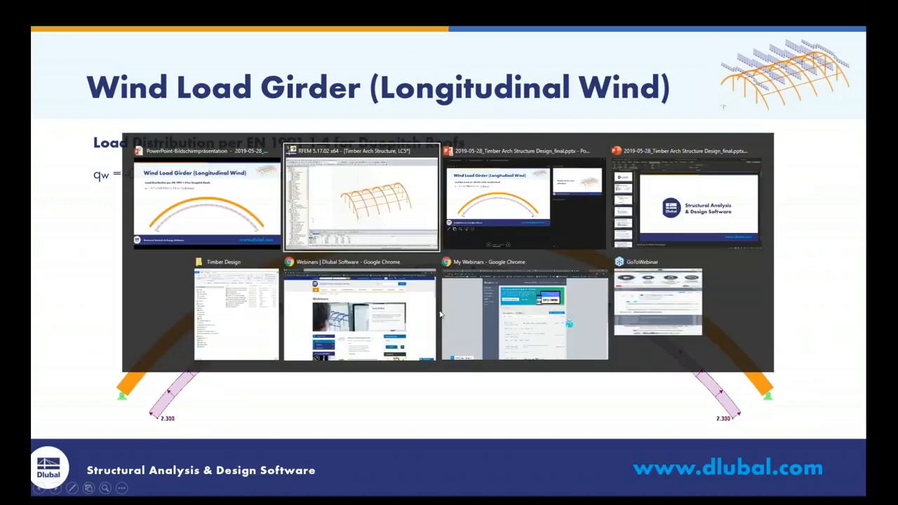
- Apply a uniform member-set load of -2.3 kN/m in the local z direction to the four inner arches
ctrl+middle_drag(576, 359, 433, 317)
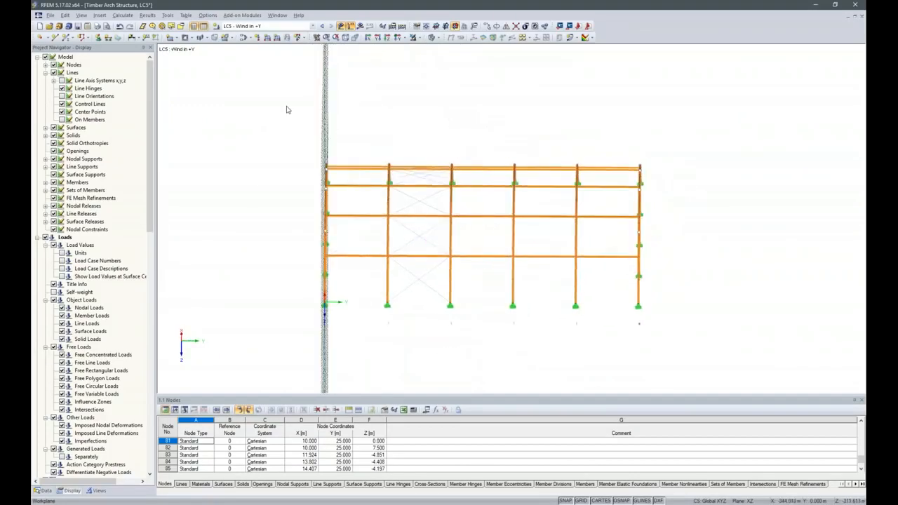
click(267, 38)
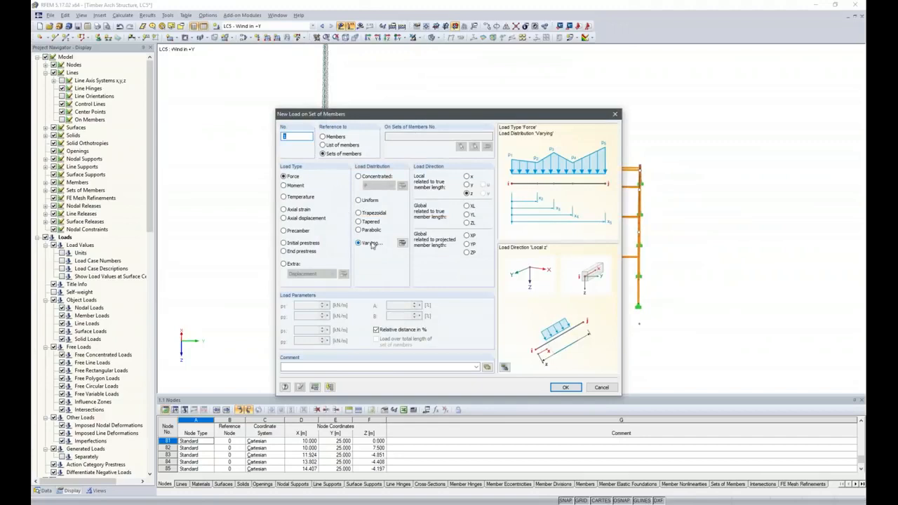
click(370, 201)
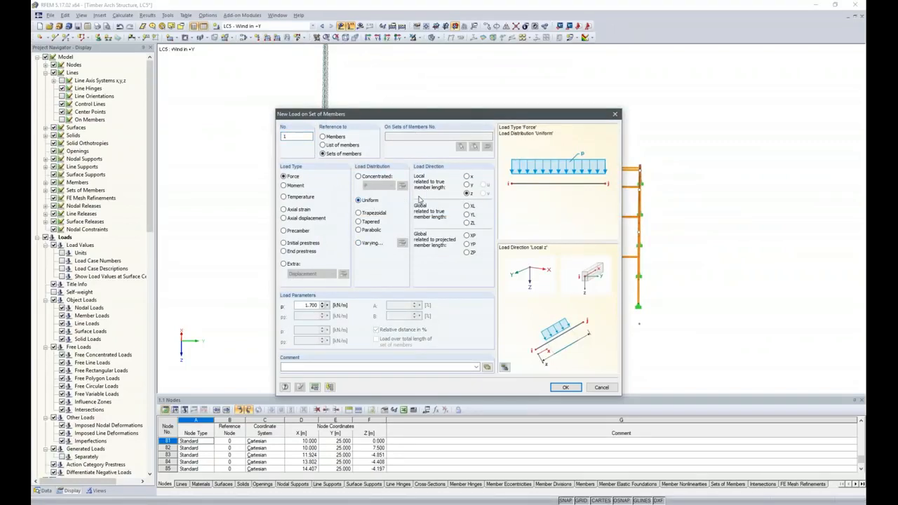
text(-2.3)
click(567, 387)
drag(362, 137, 601, 390)
ctrl+middle_drag(434, 352, 594, 317)
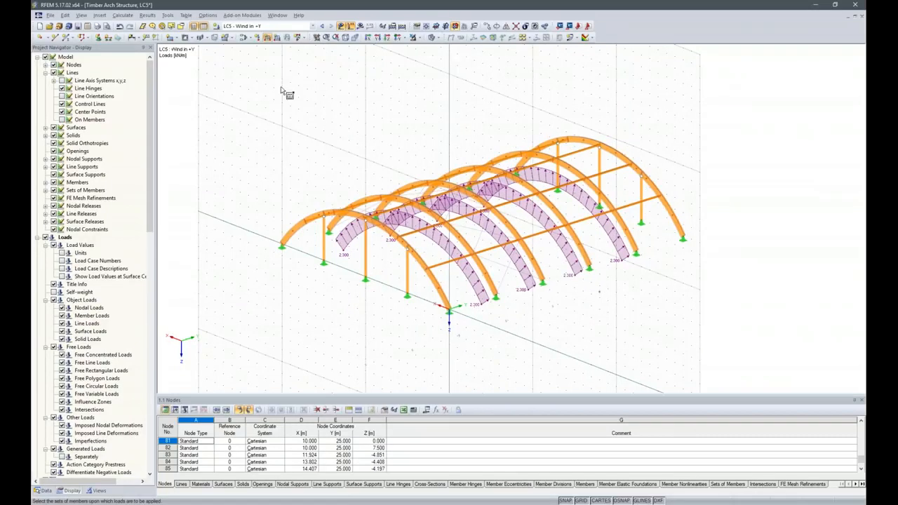
- Apply a uniform member-set load of -1.15 kN/m in the local z direction to the two end arches
click(272, 40)
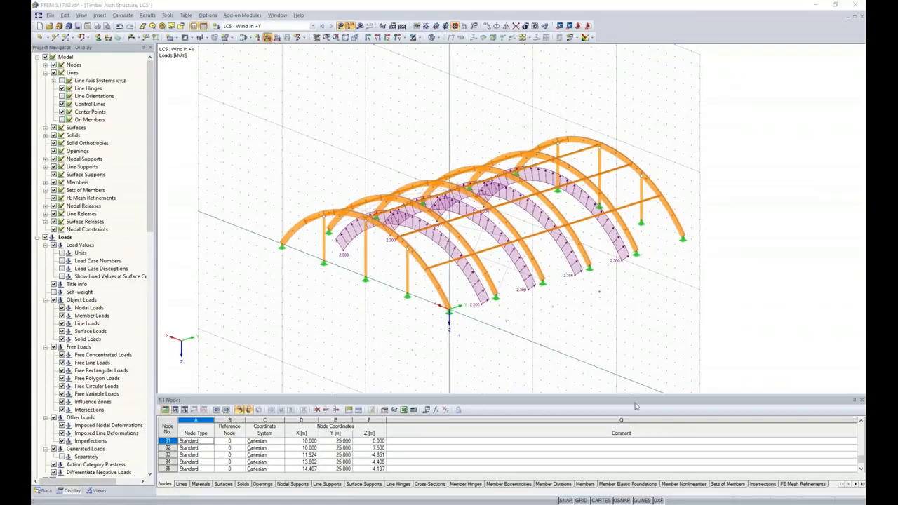
double_click(297, 304)
key(BackSpace)
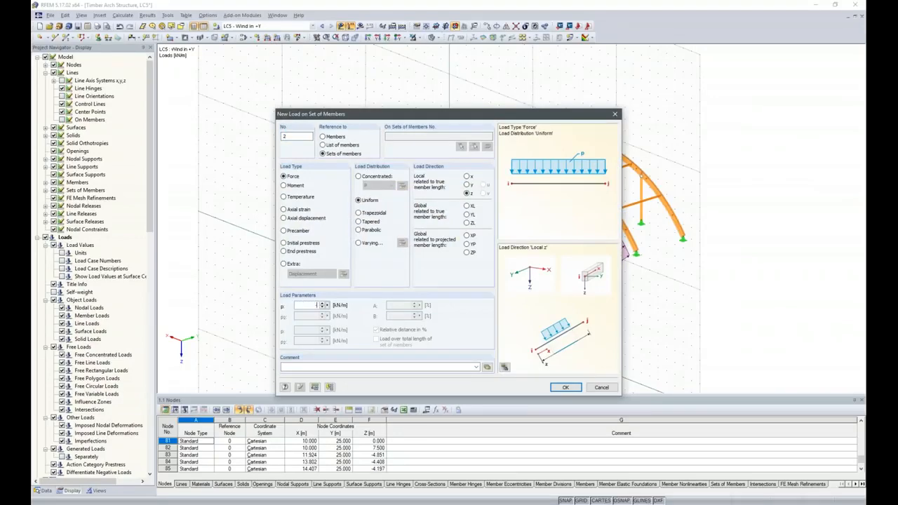
key(Return)
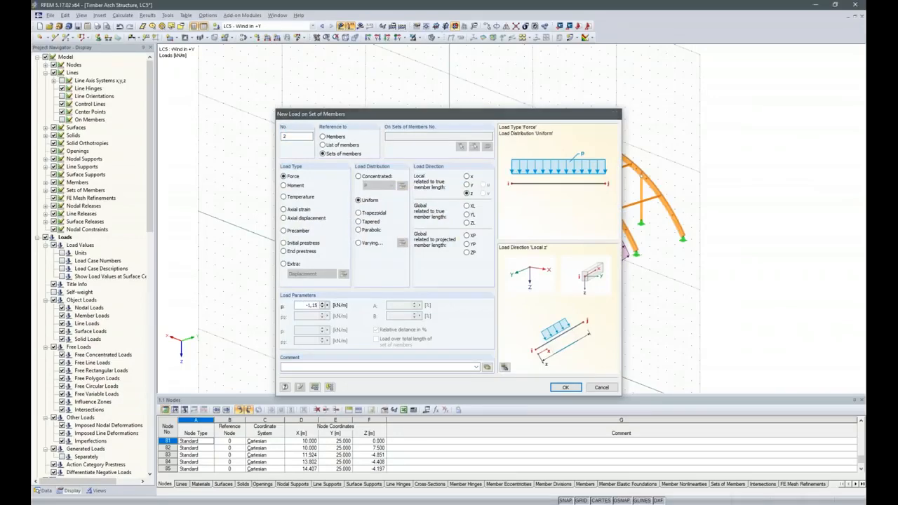
ctrl+middle_drag(742, 327, 482, 341)
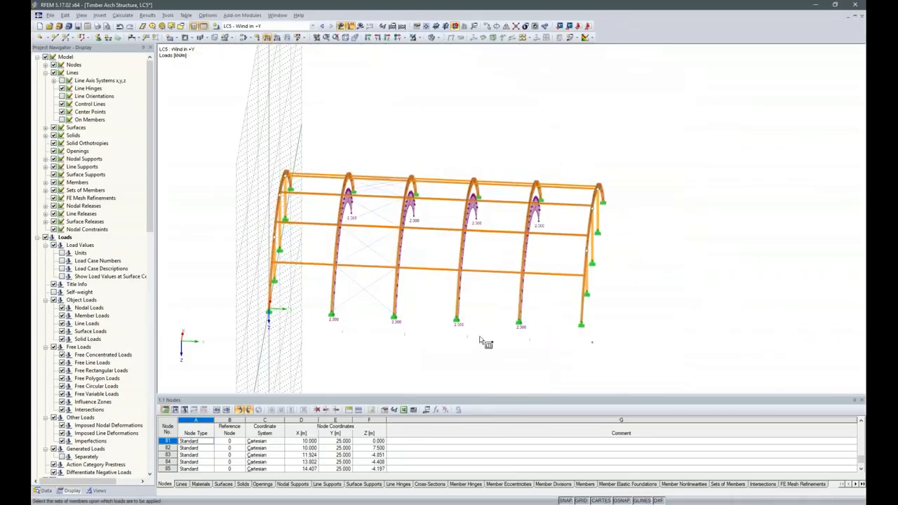
drag(219, 132, 309, 358)
drag(568, 164, 638, 359)
ctrl+middle_drag(602, 366, 661, 328)
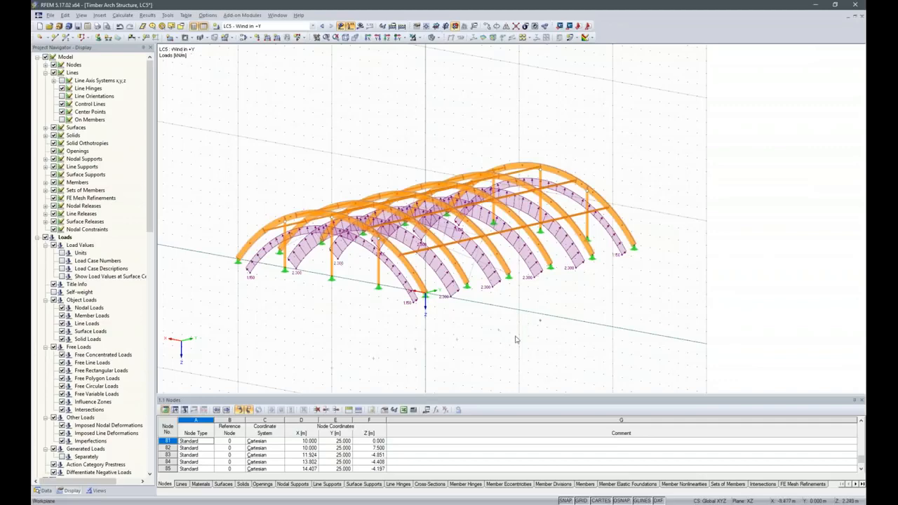
- Create load case LC6 with the description Imperfection towards +Y and accept it
ctrl+middle_drag(599, 334, 482, 352)
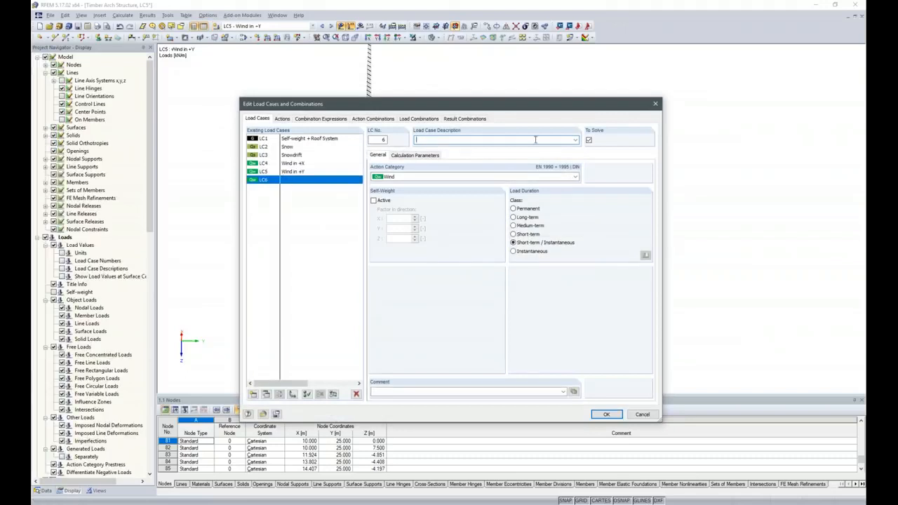
click(574, 139)
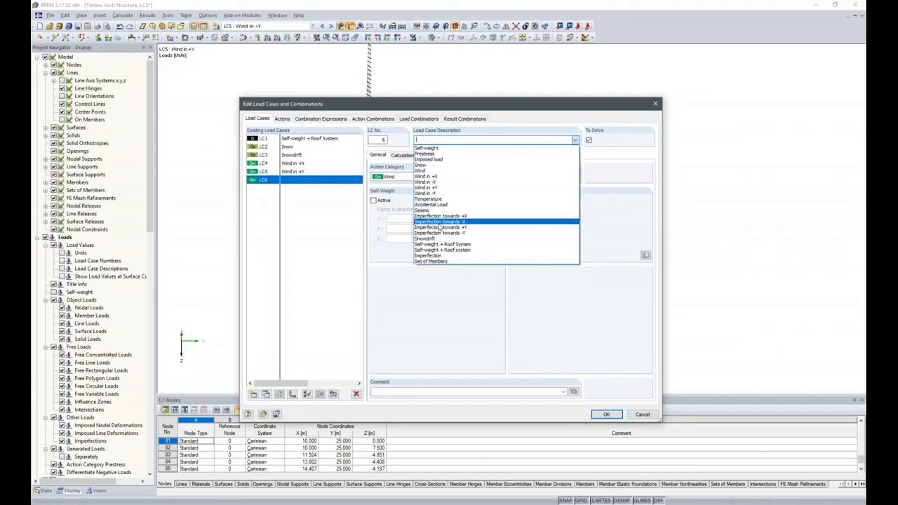
click(441, 227)
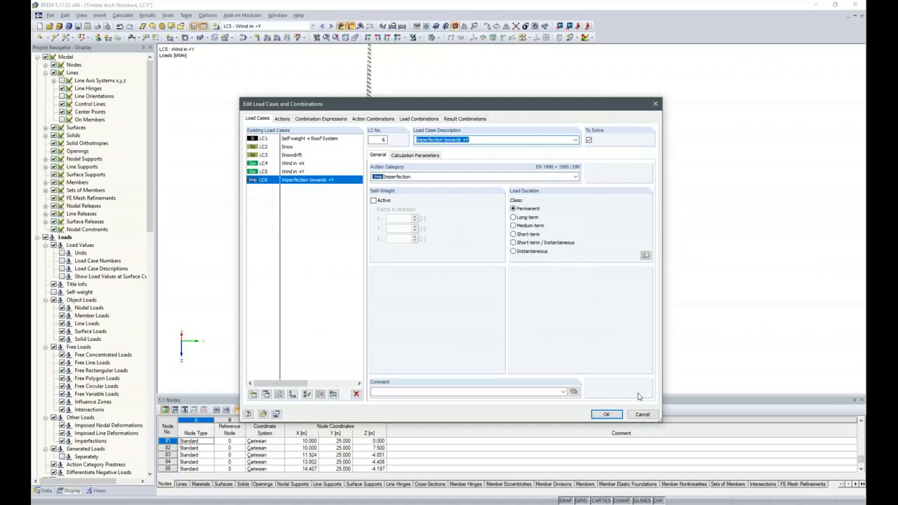
key(Return)
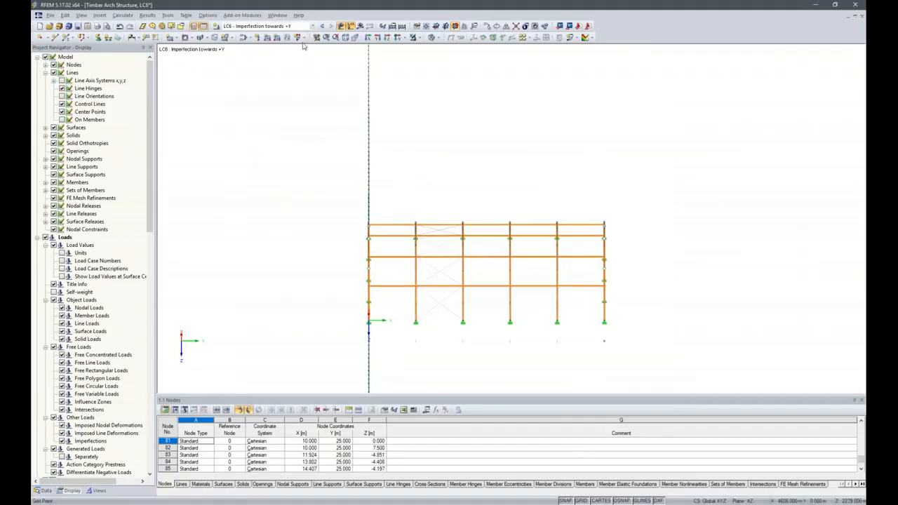
- Define a new imperfection in local y per EN 1995-1-1 (Eurocode 5), with inclination 0 and precamber L/e0 of 400
click(303, 38)
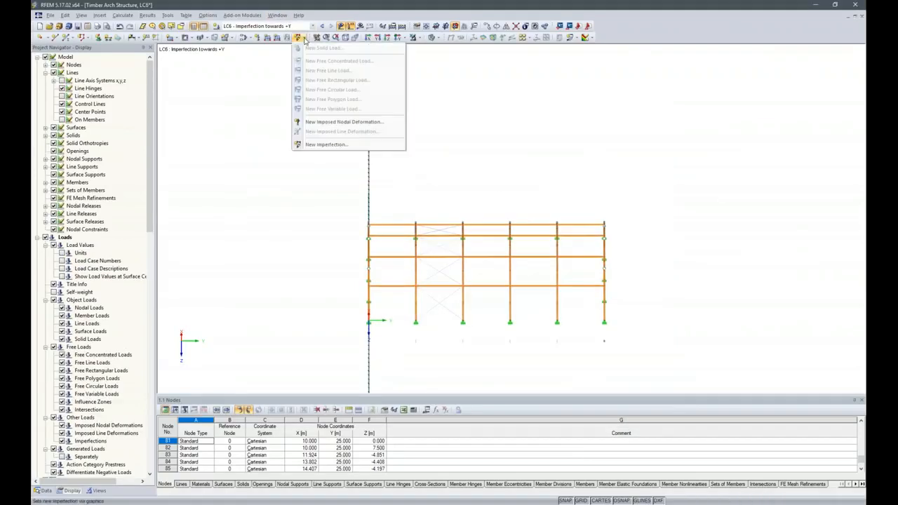
click(323, 145)
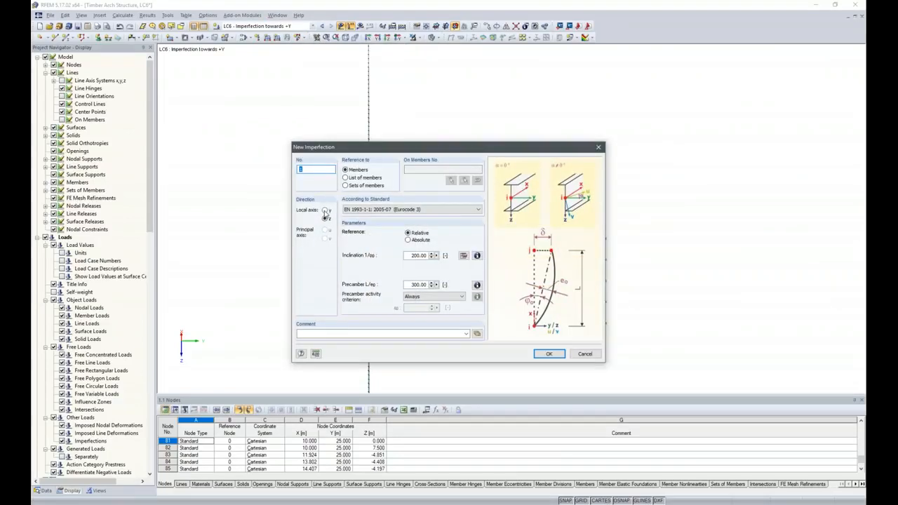
click(389, 211)
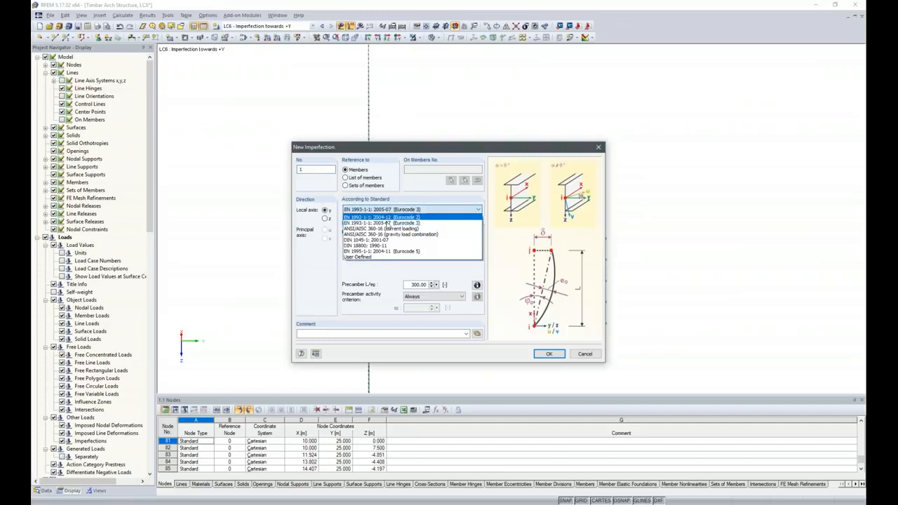
click(386, 251)
click(414, 255)
text(0)
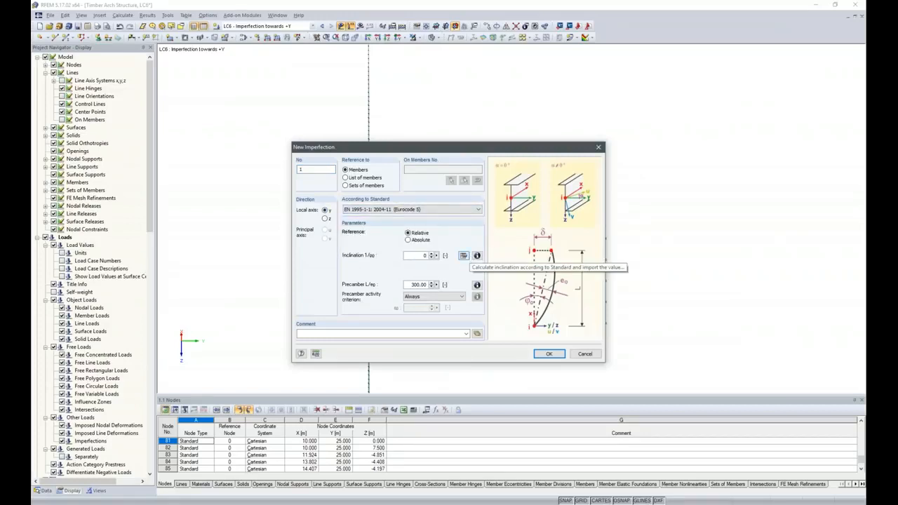
key(Tab)
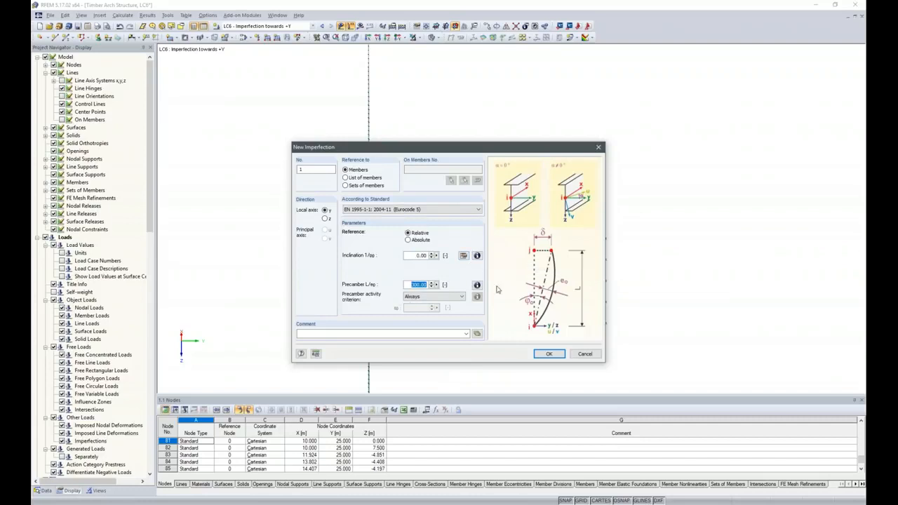
text(400)
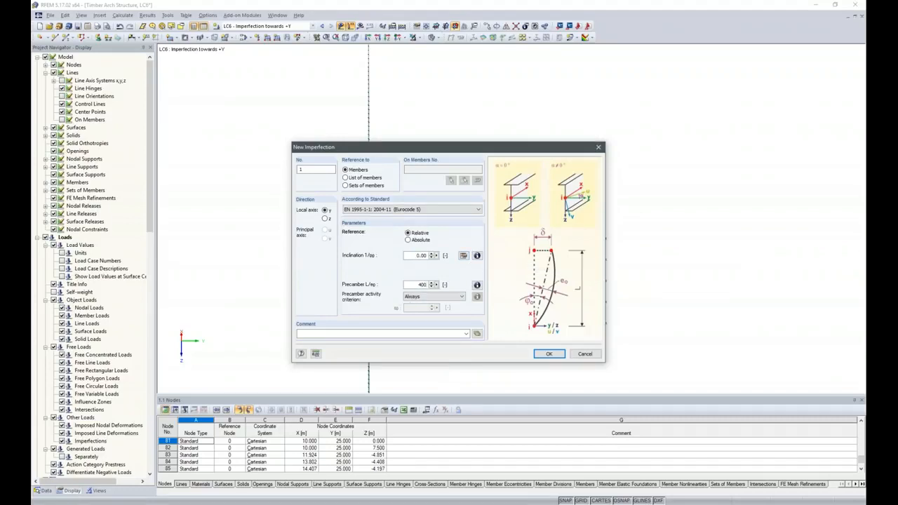
click(548, 354)
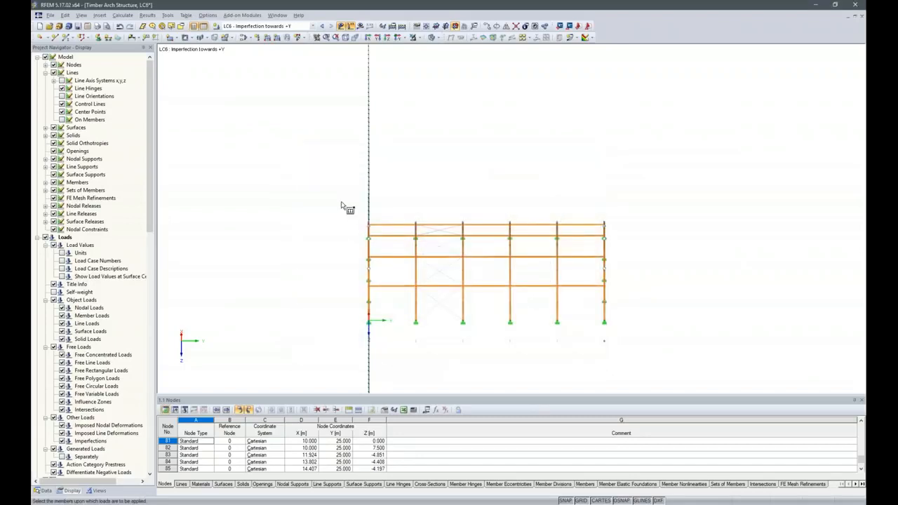
- Try to apply the imperfection to all individual members of the structure
drag(303, 171, 420, 289)
drag(652, 357, 654, 357)
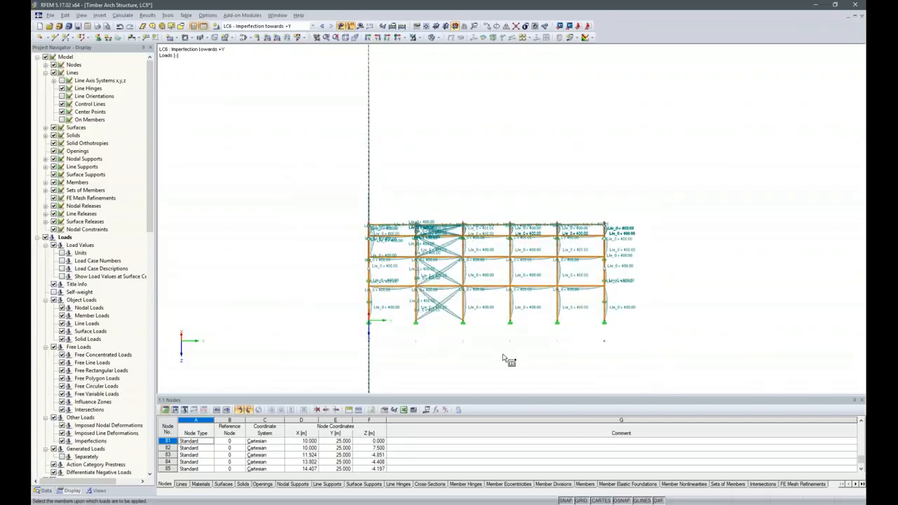
key(Escape)
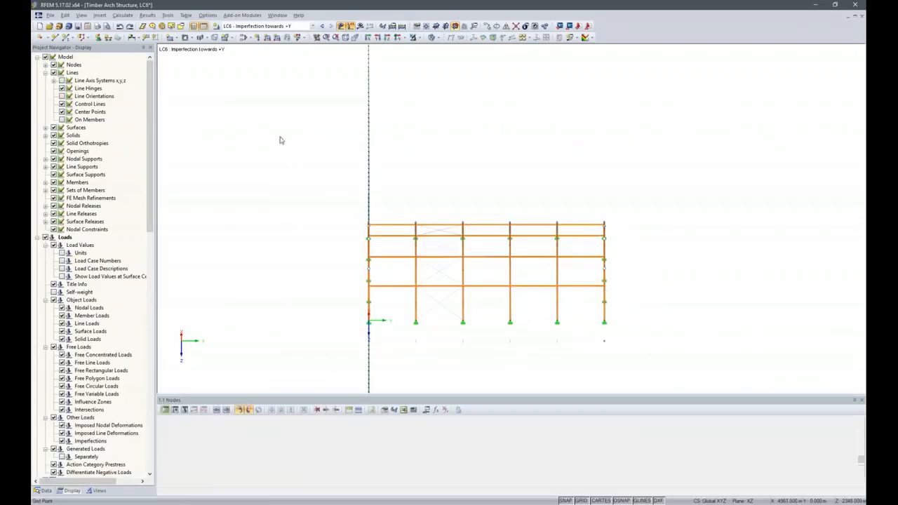
- Change the imperfection's reference to sets of members and apply it to all six arches
click(298, 38)
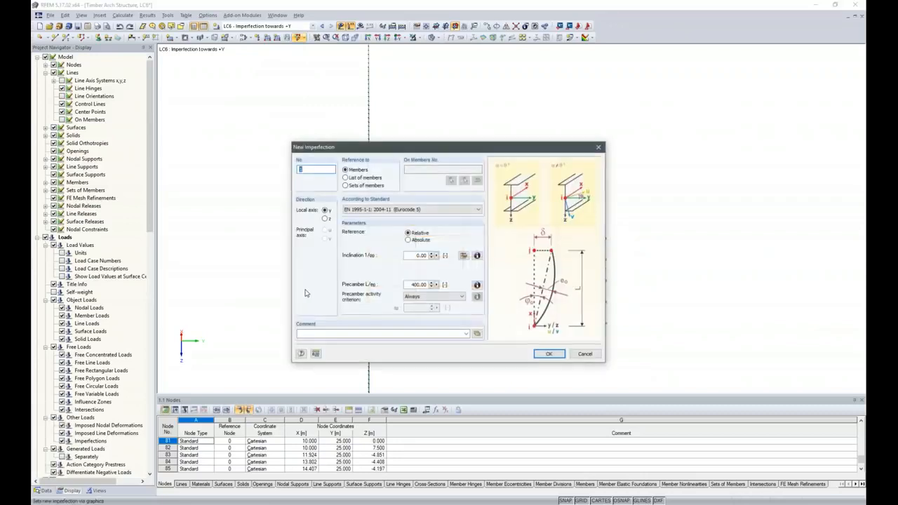
click(364, 183)
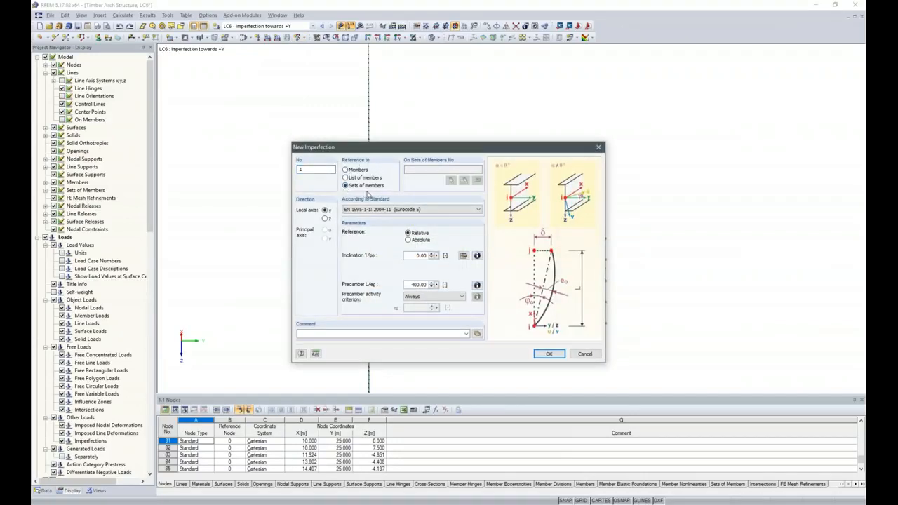
click(549, 354)
drag(322, 175, 385, 312)
drag(406, 192, 427, 325)
drag(449, 199, 474, 325)
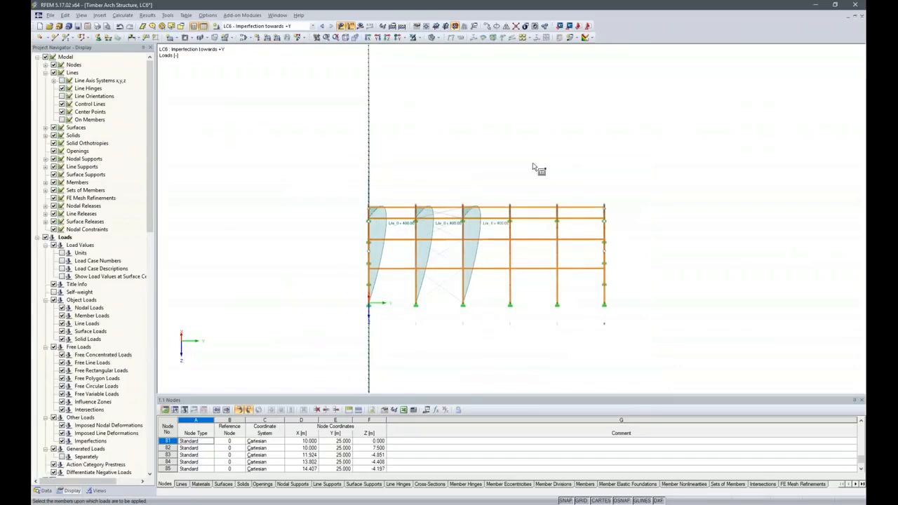
drag(515, 205, 541, 377)
drag(541, 173, 575, 330)
drag(597, 187, 619, 332)
ctrl+middle_drag(549, 354, 530, 324)
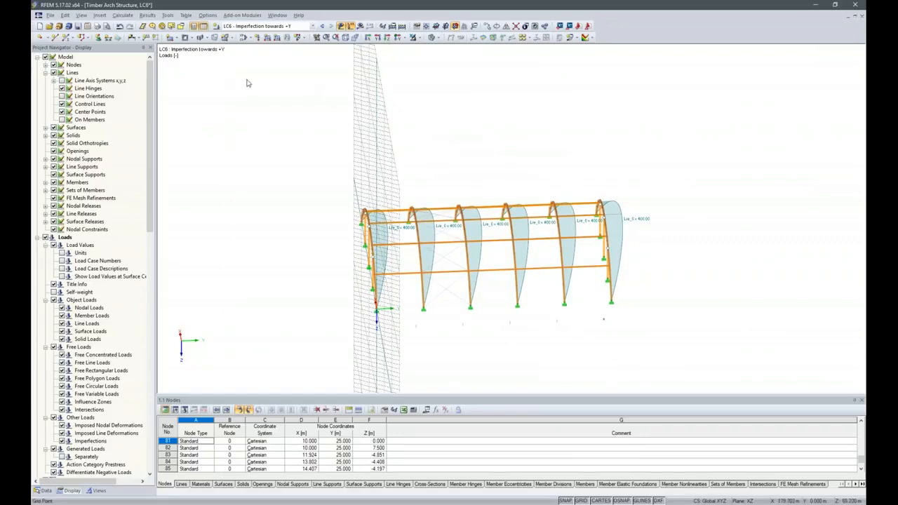
- Review the permanent, snow and wind actions and the load cases assigned to each
click(250, 39)
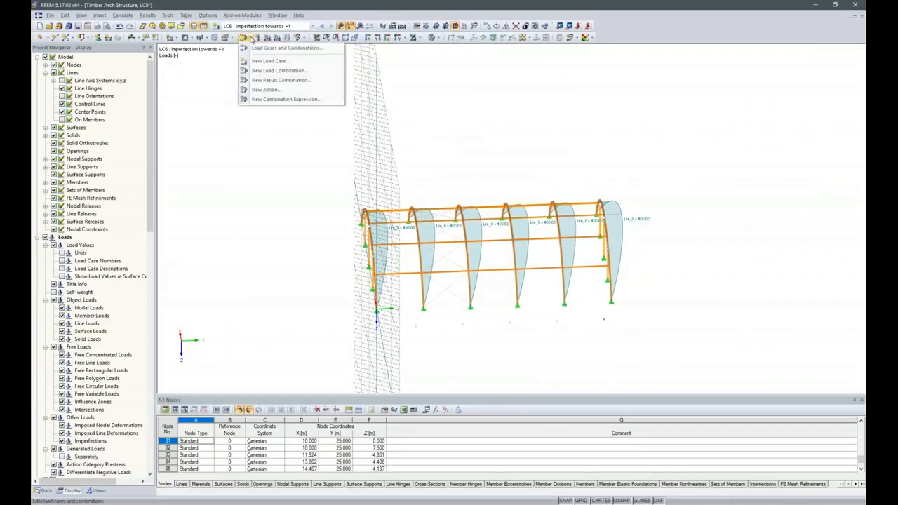
click(255, 50)
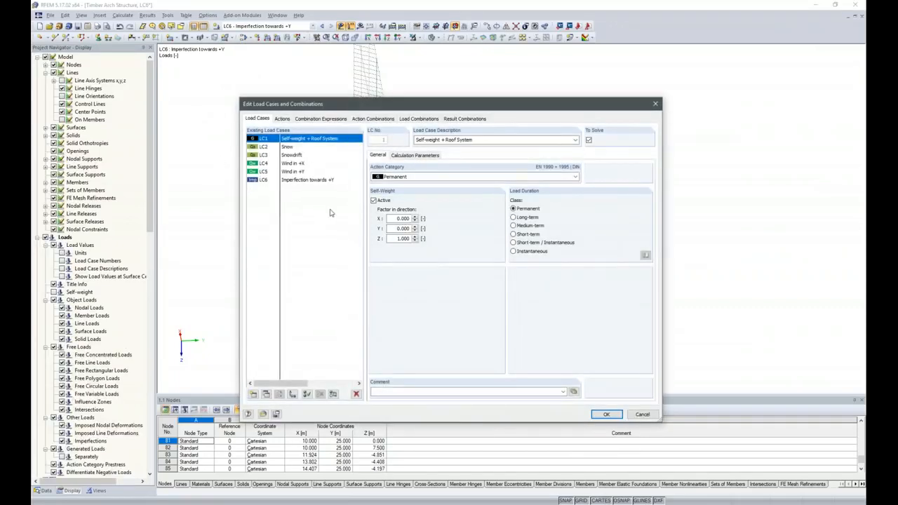
click(284, 119)
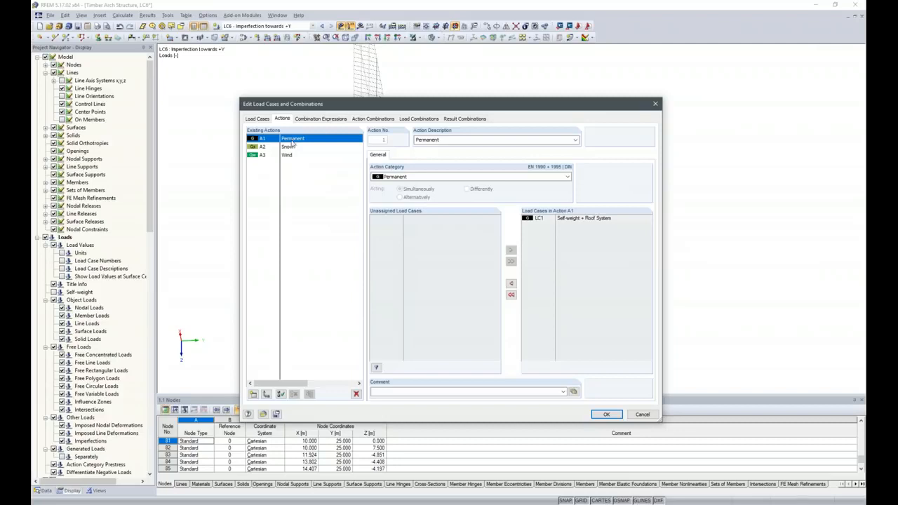
click(290, 148)
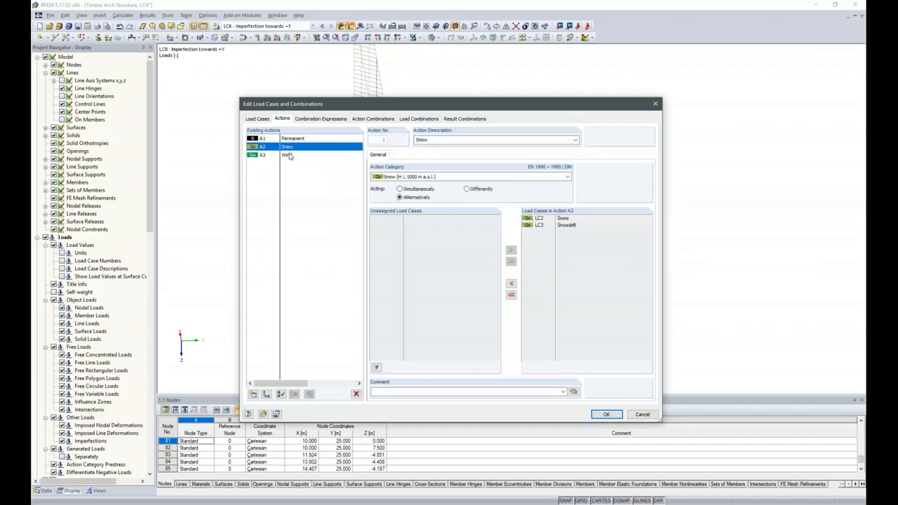
click(289, 155)
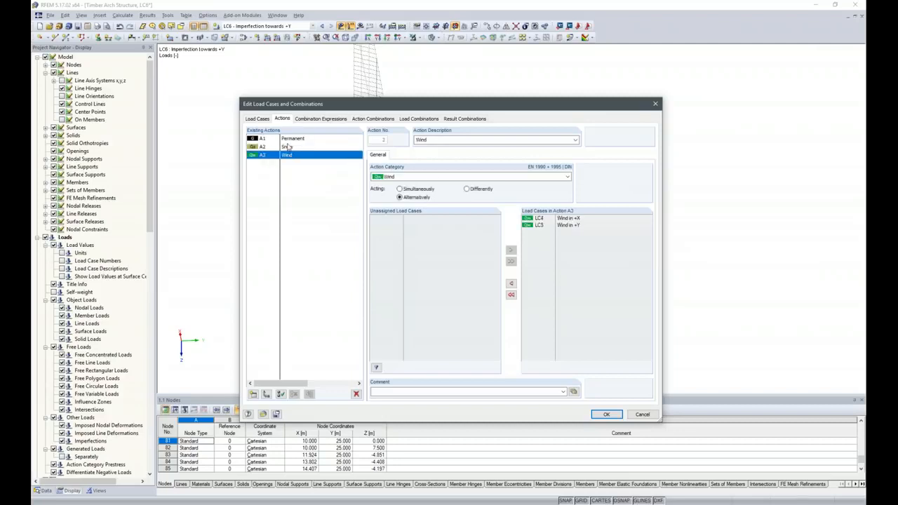
click(288, 148)
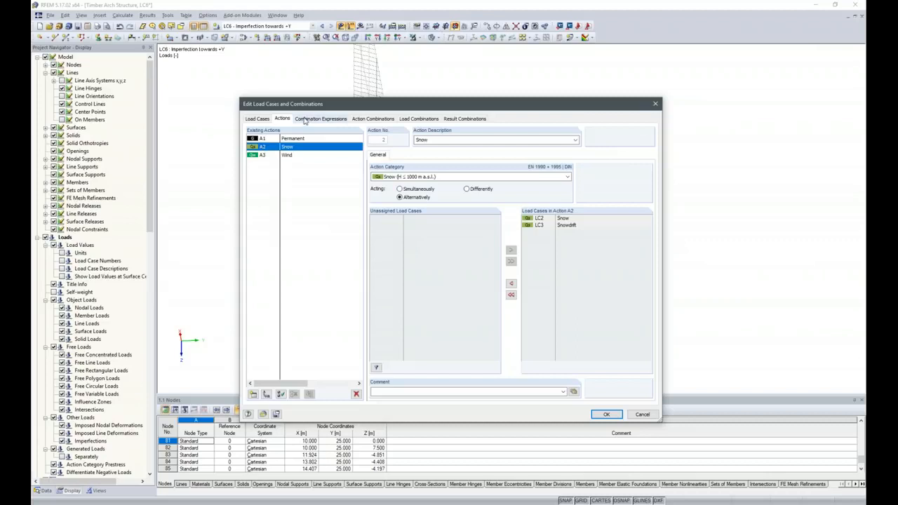
- Set the method of analysis to geometrically linear for the three SLS combination expressions CE2 to CE4
click(308, 119)
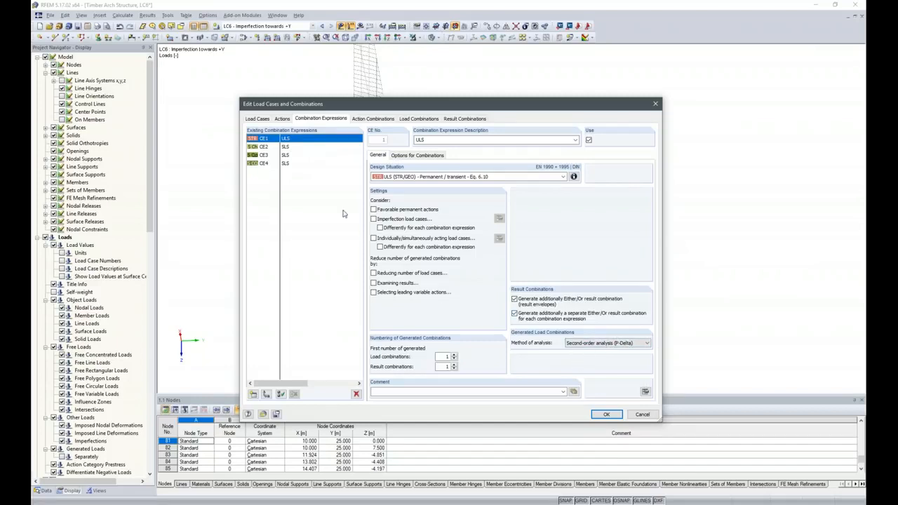
click(284, 147)
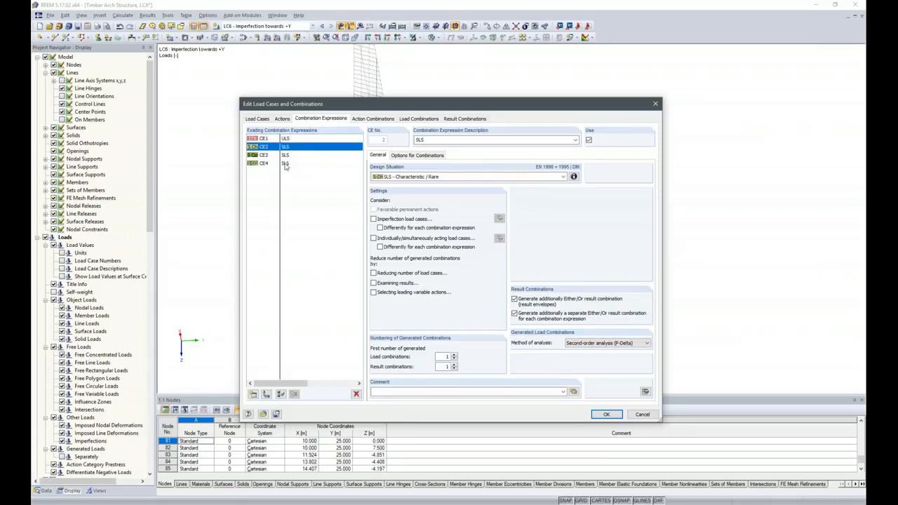
shift+click(284, 163)
click(639, 343)
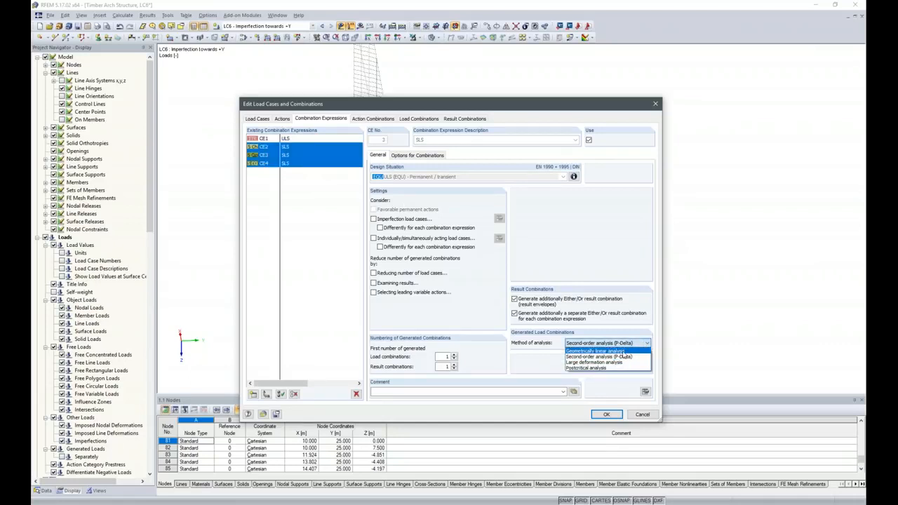
click(618, 351)
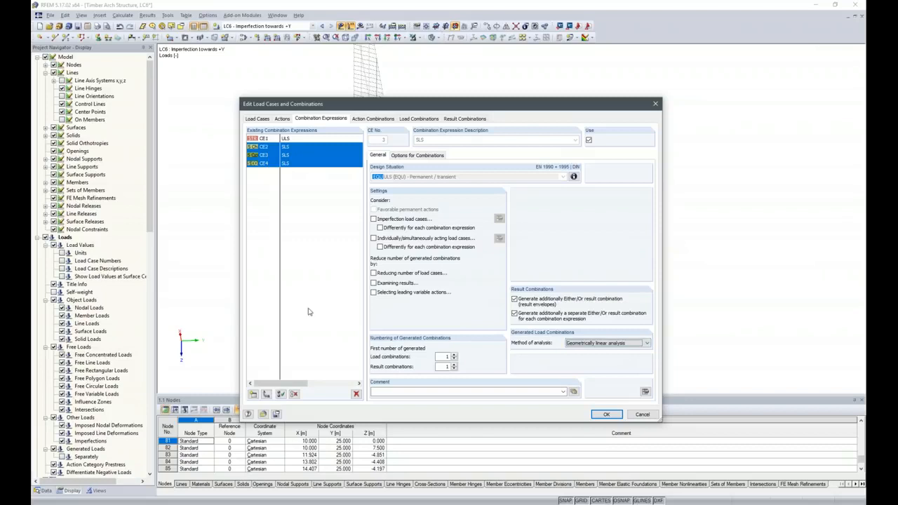
- Include imperfection load case LC6 only in ULS expression CE1 by considering imperfections differently for each expression, and check the SLS expressions
click(295, 139)
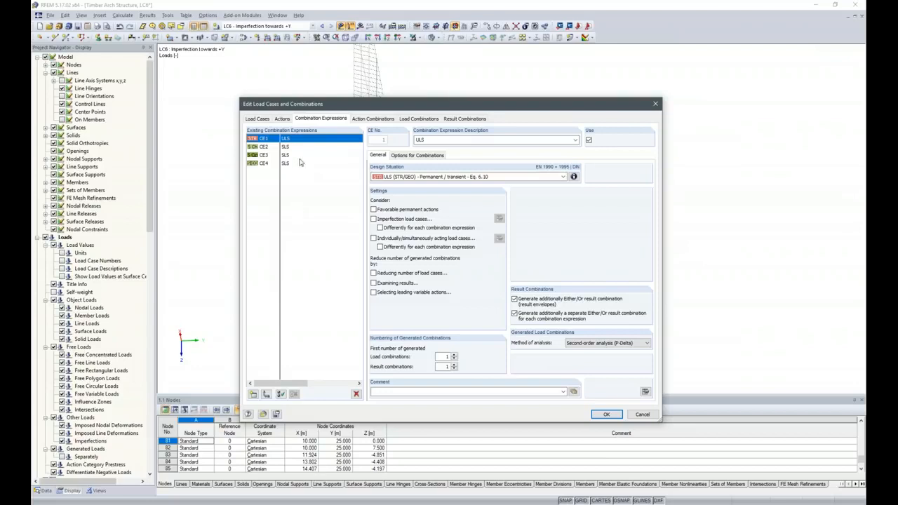
click(379, 229)
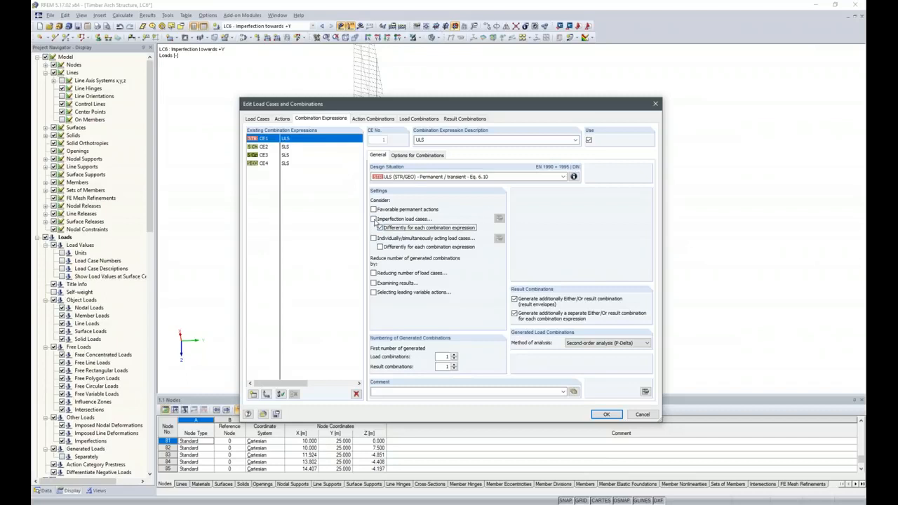
click(374, 219)
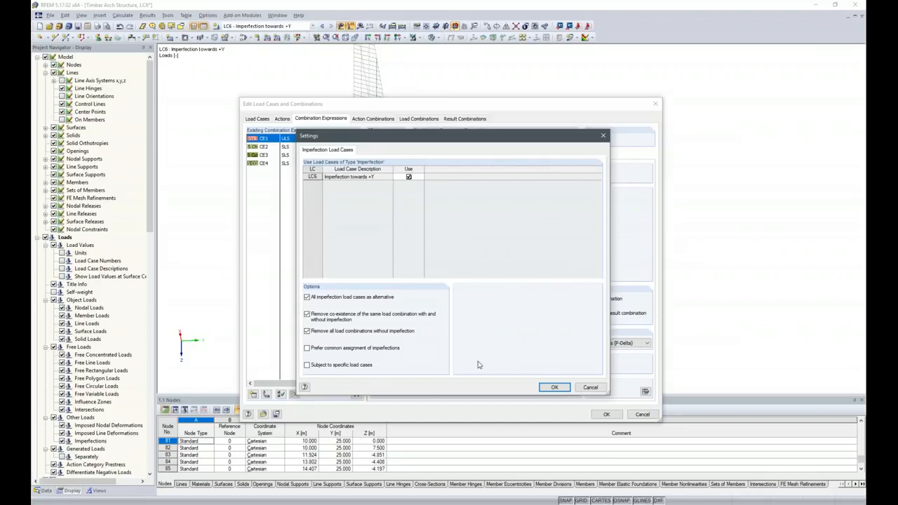
click(555, 388)
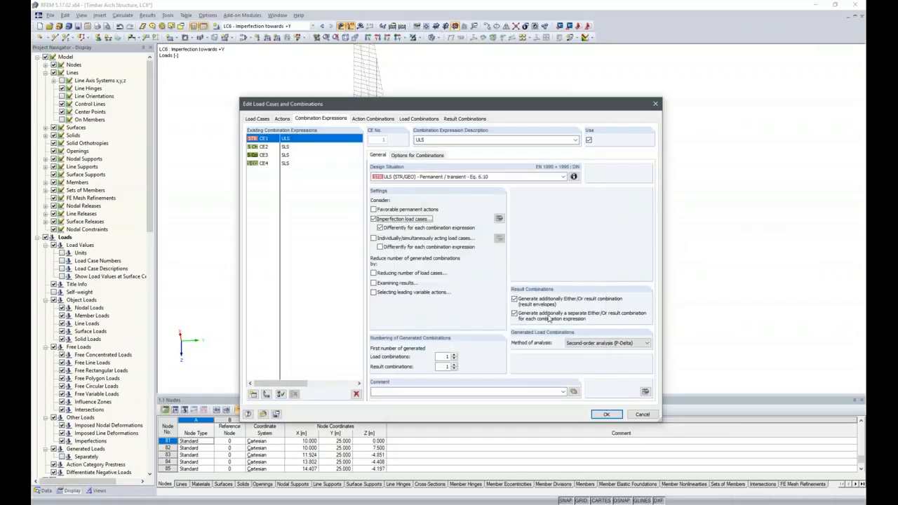
click(272, 147)
click(270, 155)
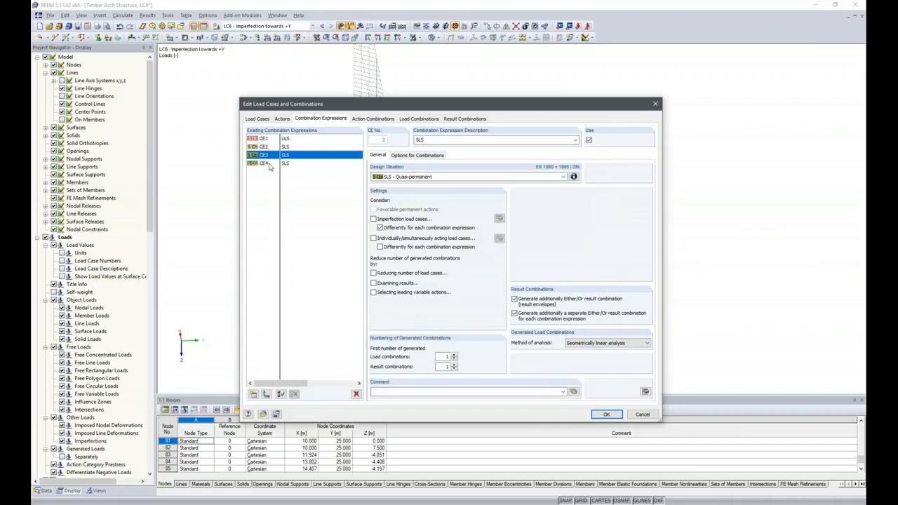
click(271, 163)
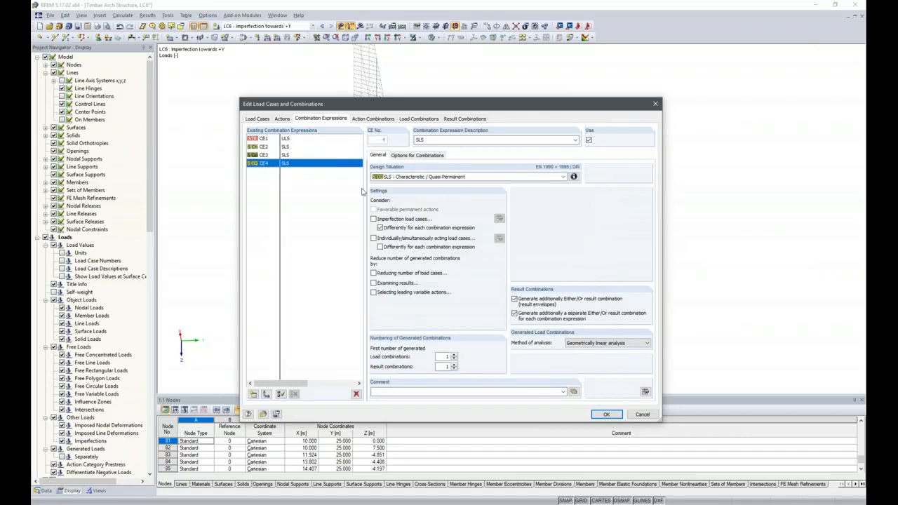
- Generate the action, load and result combinations, review them and accept the load cases and combinations
click(373, 118)
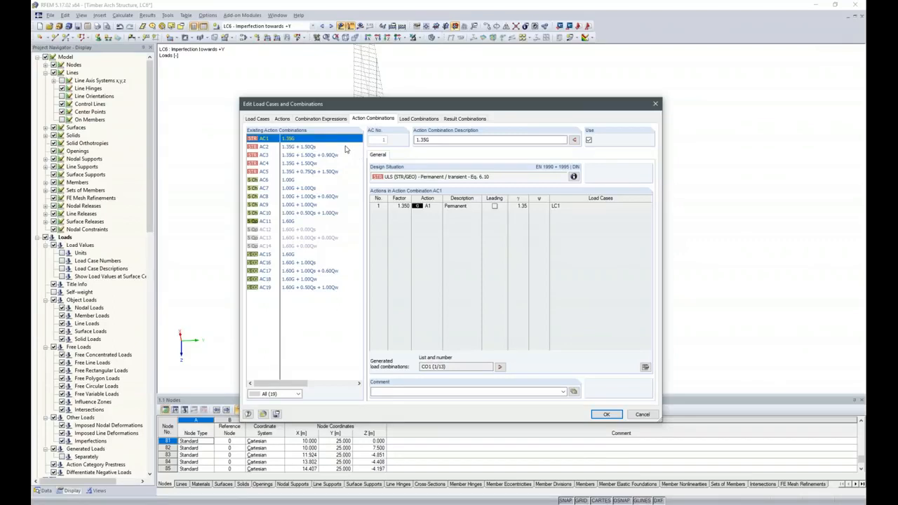
click(297, 224)
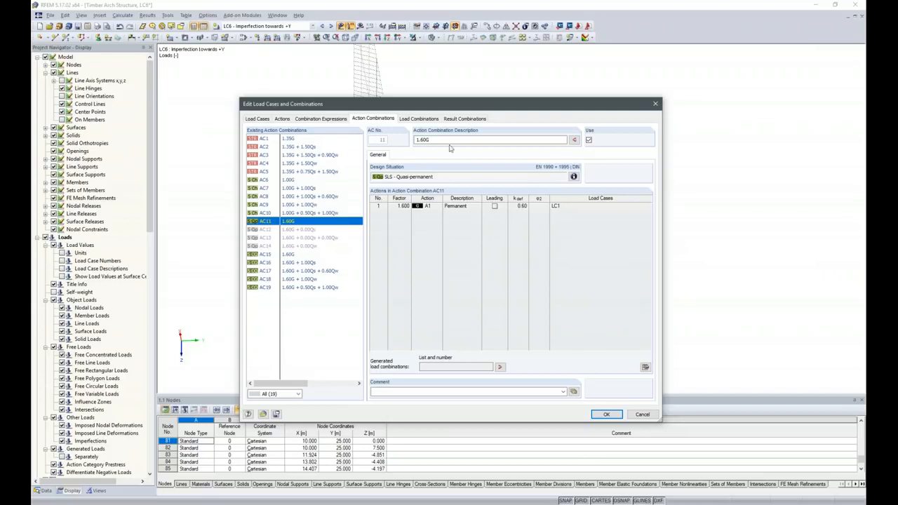
click(421, 118)
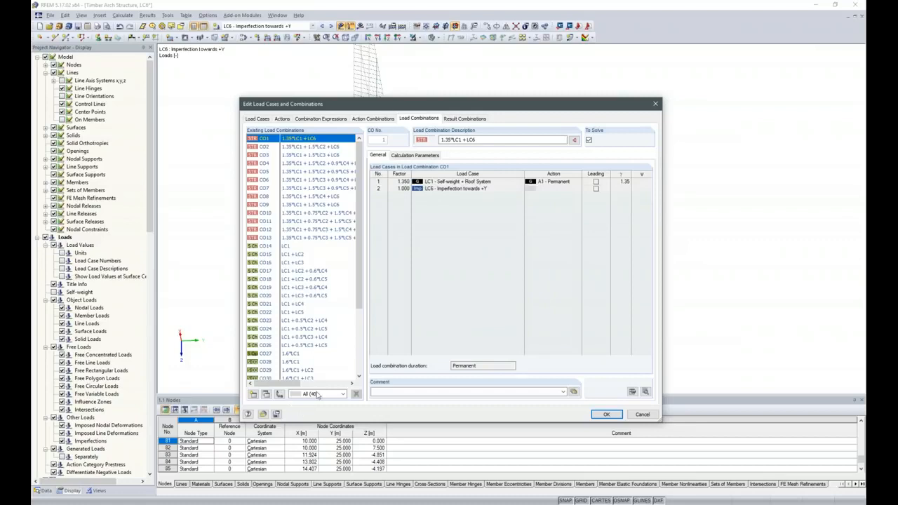
mouse_move(360, 226)
mouse_down()
mouse_move(355, 322)
mouse_move(361, 211)
mouse_up()
click(457, 119)
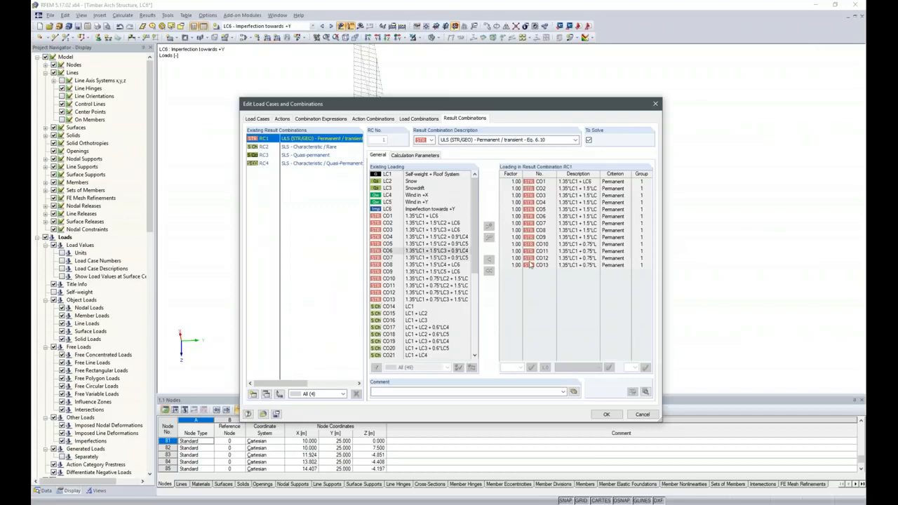
click(604, 414)
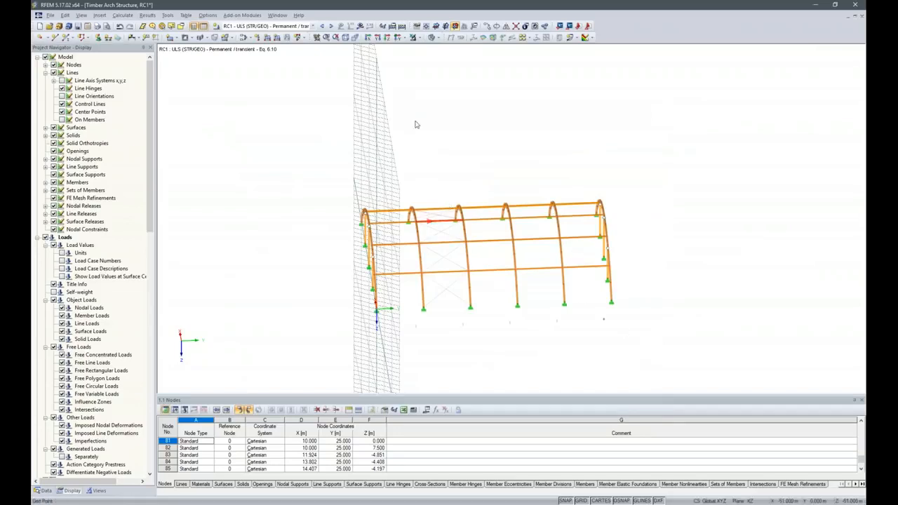
- Activate exceptional handling of failing members in the global calculation parameters, removing them individually during successive iterations, and accept
click(391, 26)
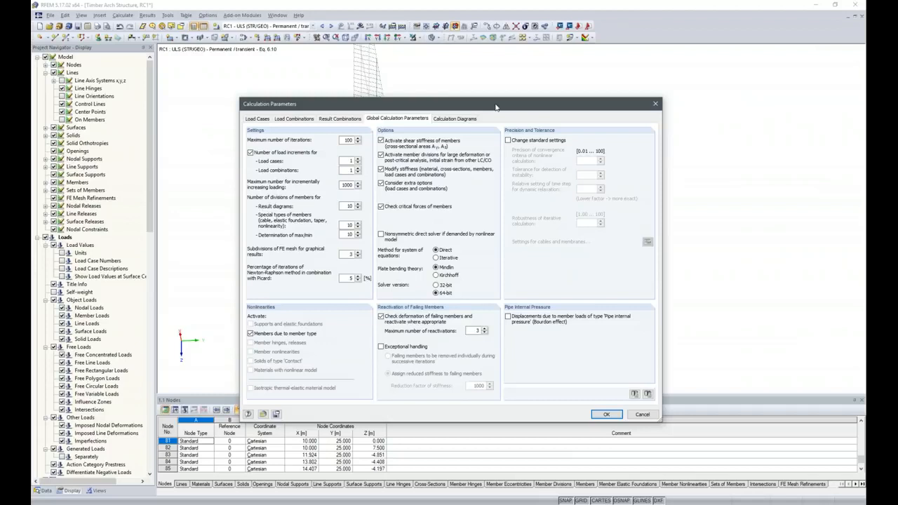
click(382, 348)
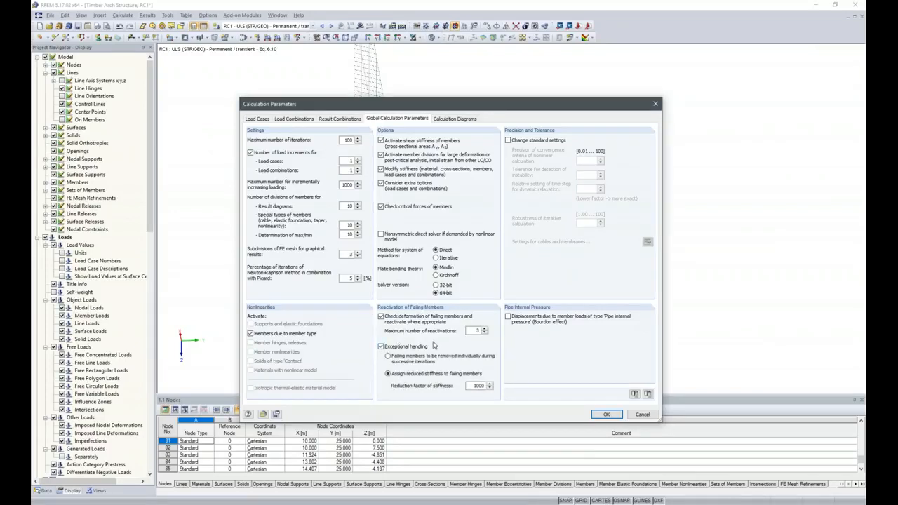
click(390, 356)
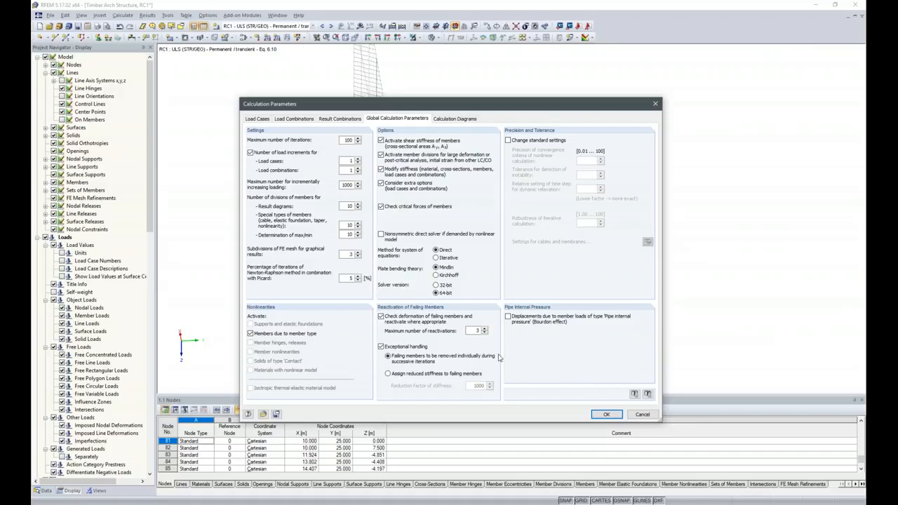
click(606, 414)
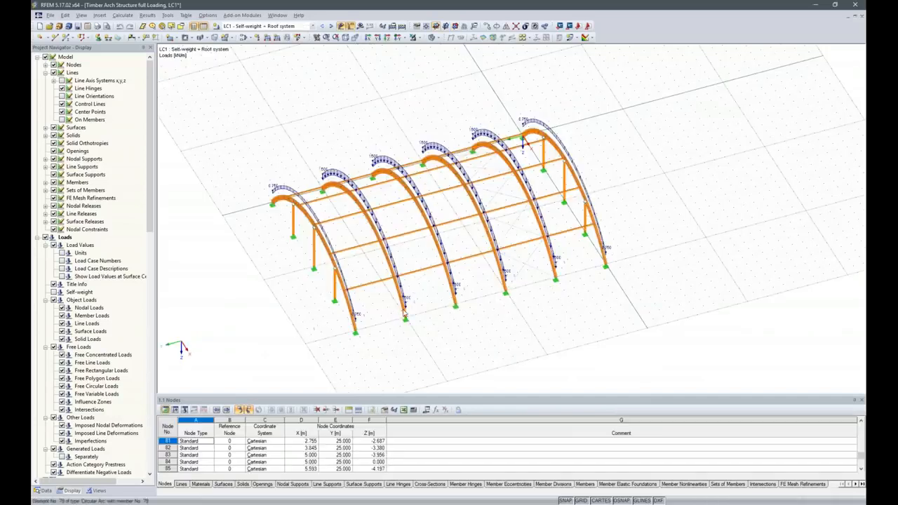
- Show load case LC4, Wind in +X, and examine its loads on the arches and gable columns from several angles
click(312, 26)
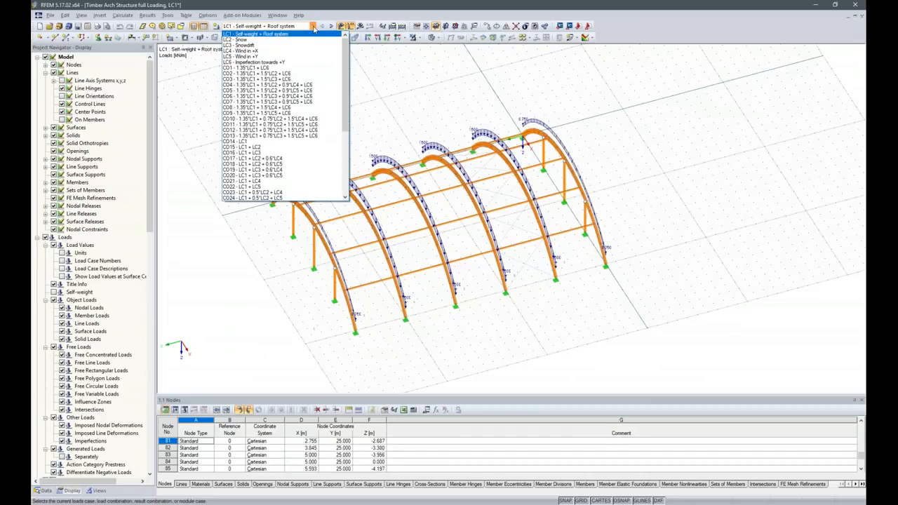
click(306, 52)
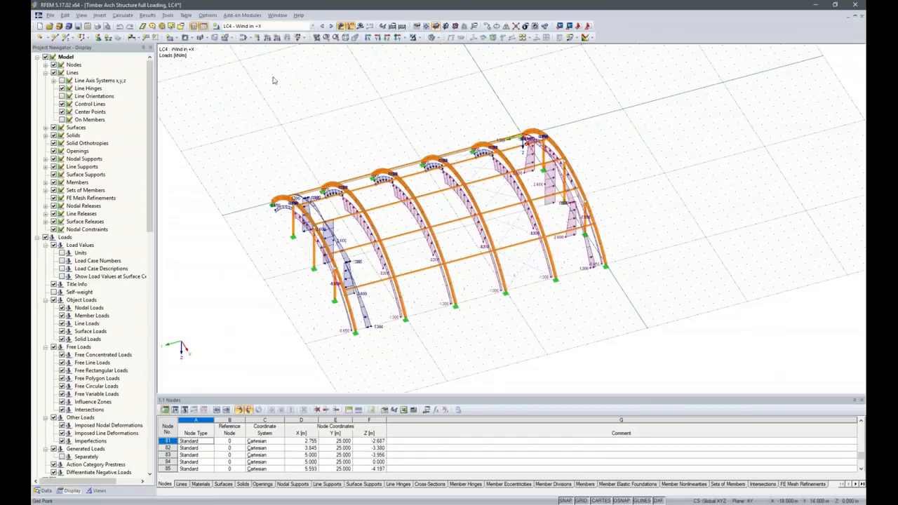
ctrl+middle_drag(425, 363, 363, 352)
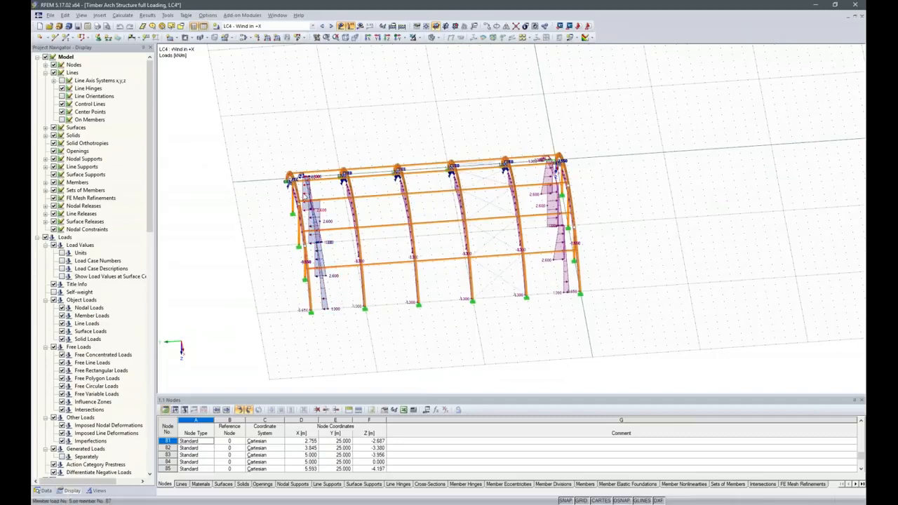
ctrl+middle_drag(341, 340, 339, 334)
scroll(338, 332, up, 4)
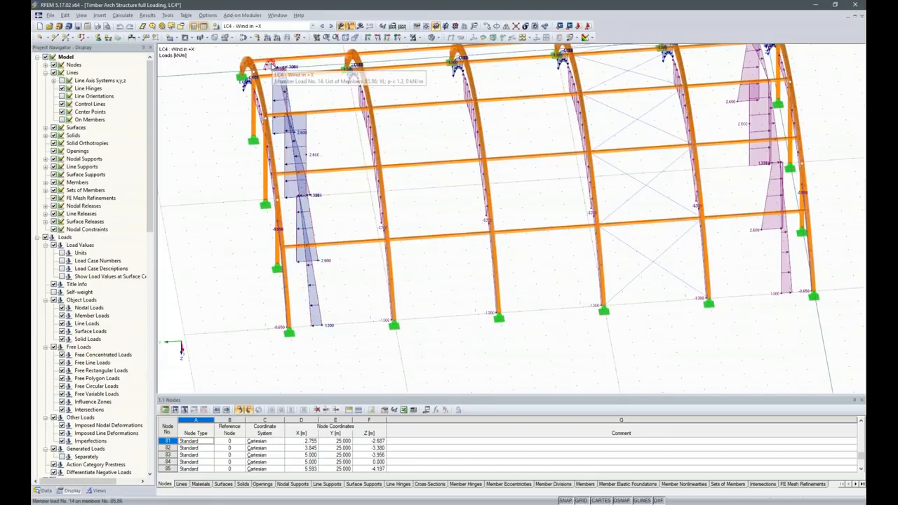
ctrl+middle_drag(252, 311, 420, 304)
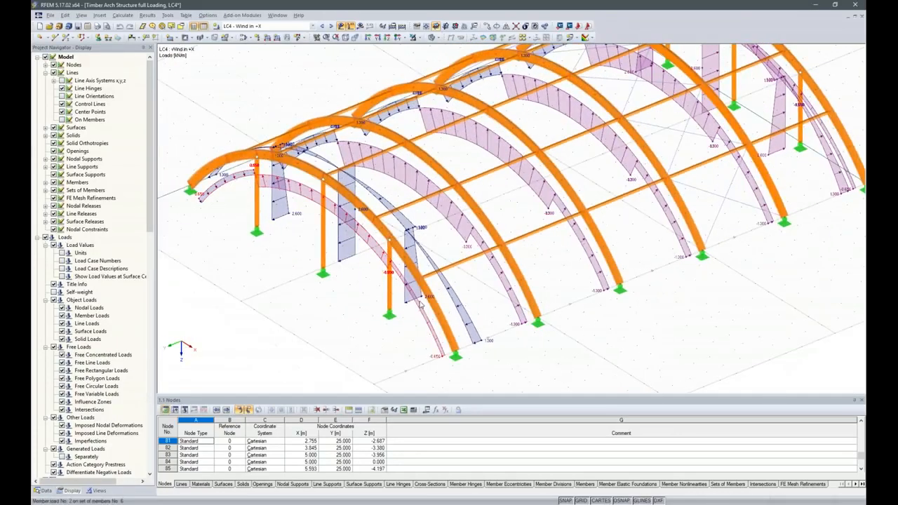
ctrl+middle_drag(763, 338, 673, 342)
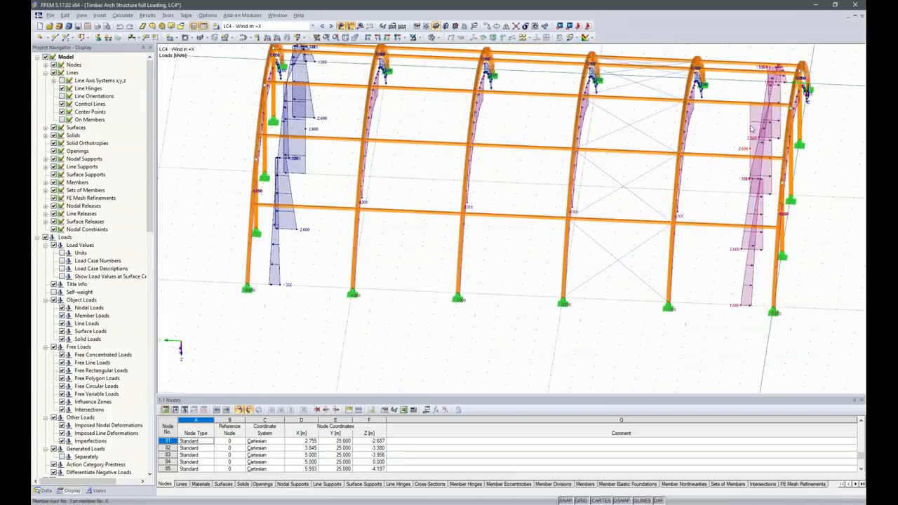
- Show load case LC5, Wind in +Y, and examine its loads across the whole structure
click(329, 26)
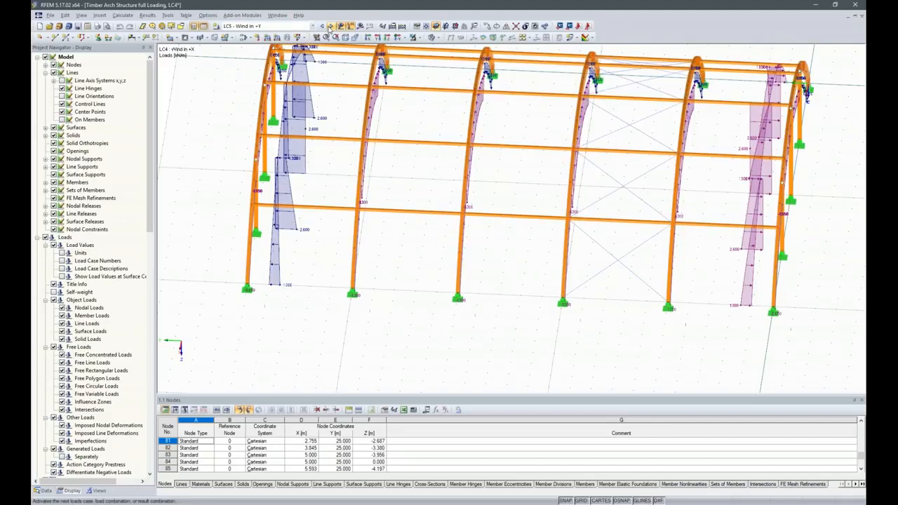
ctrl+middle_drag(231, 178, 335, 301)
scroll(610, 333, down, 1)
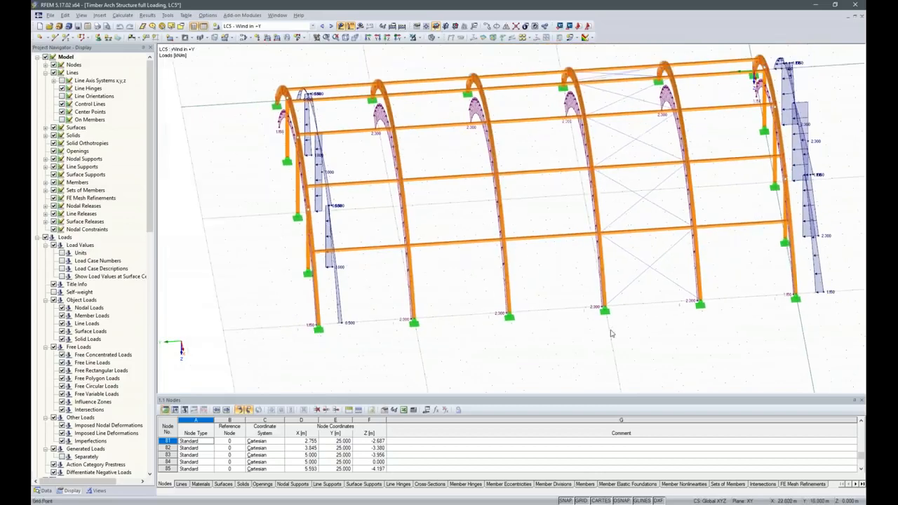
scroll(610, 333, down, 2)
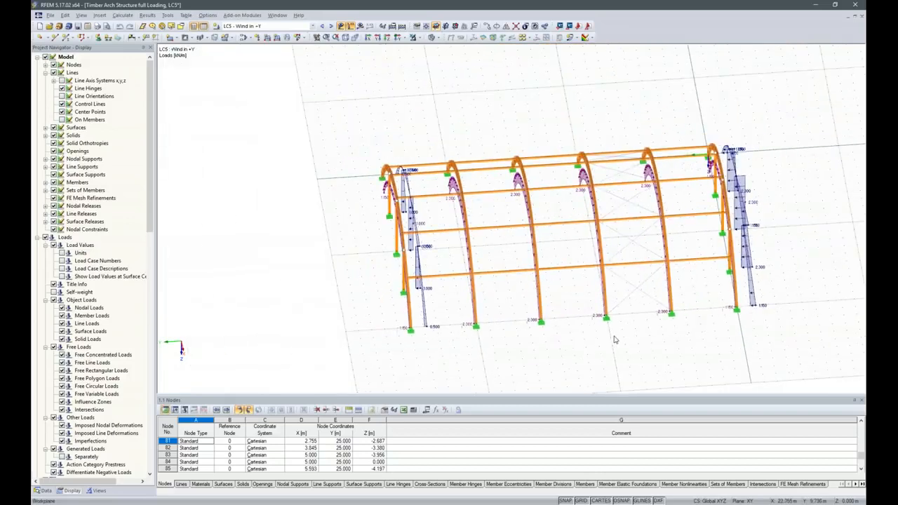
scroll(452, 312, down, 1)
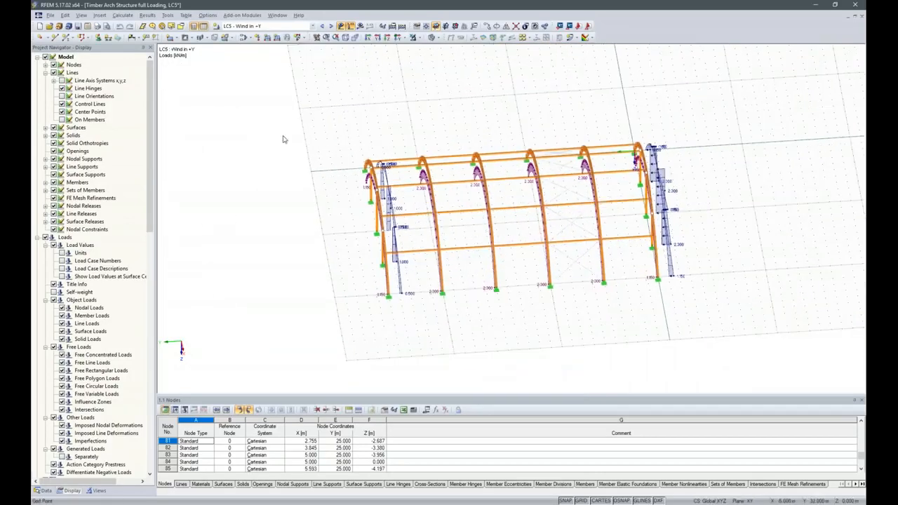
- Open the RF-TIMBER Pro add-on module for the design of timber members
scroll(453, 312, up, 1)
ctrl+middle_drag(420, 355, 479, 323)
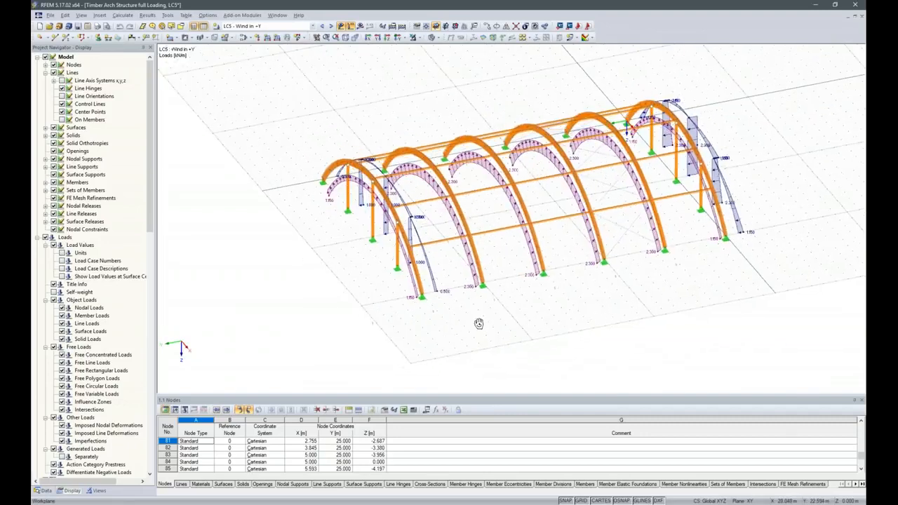
click(44, 490)
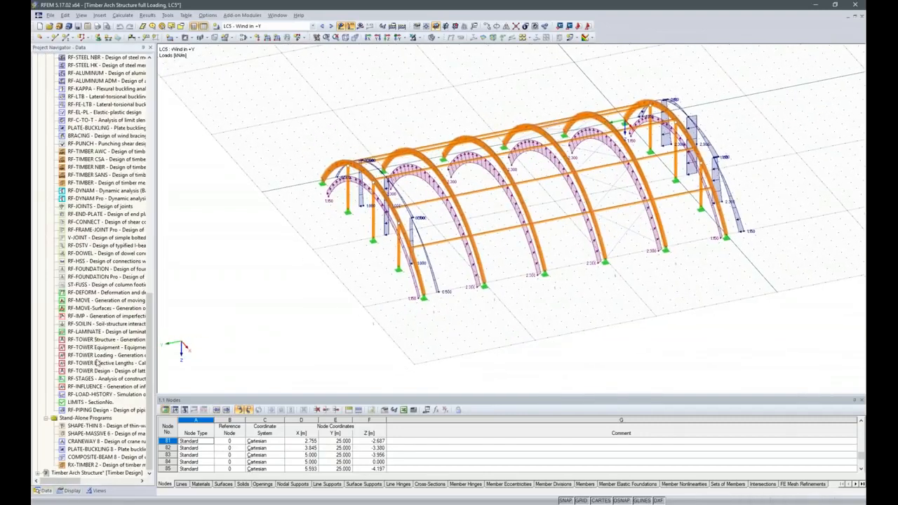
scroll(98, 394, up, 15)
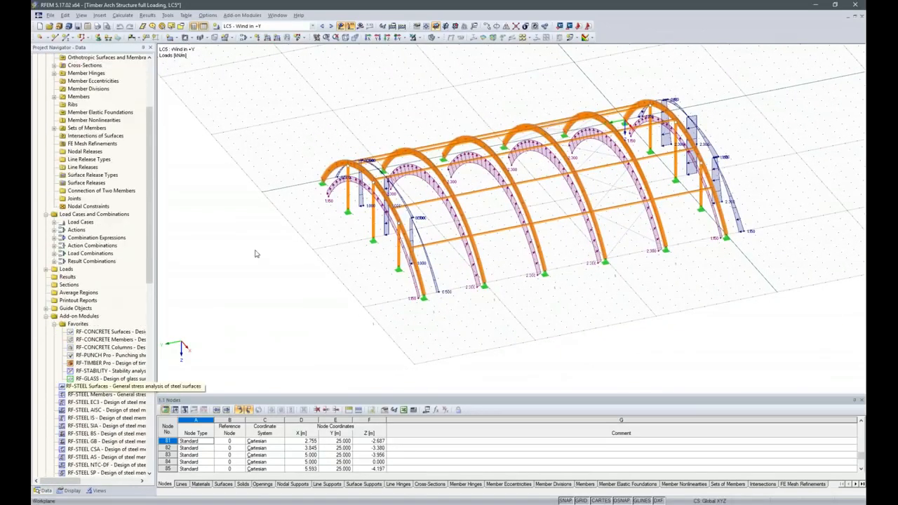
click(74, 363)
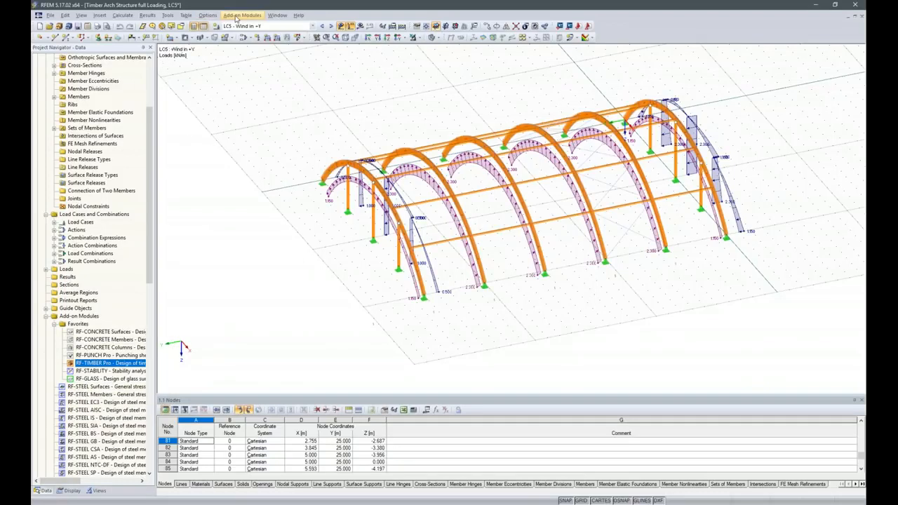
click(236, 18)
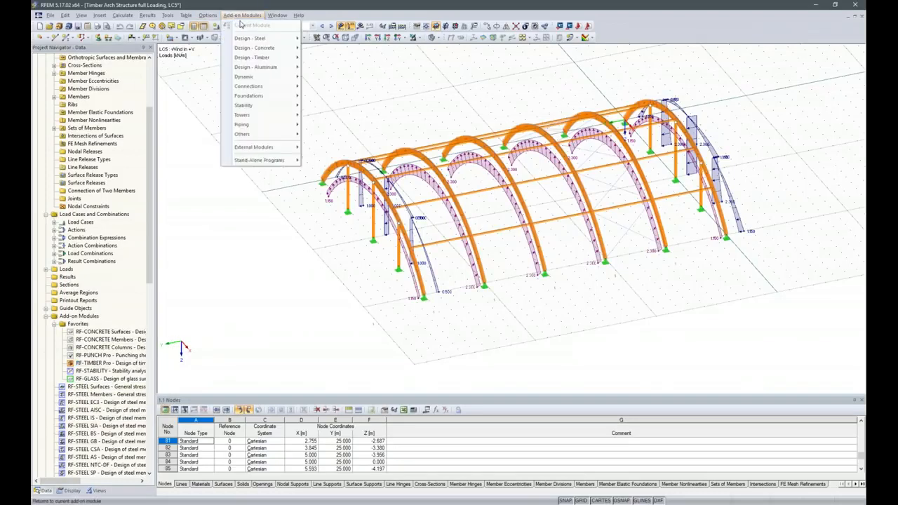
mouse_move(249, 61)
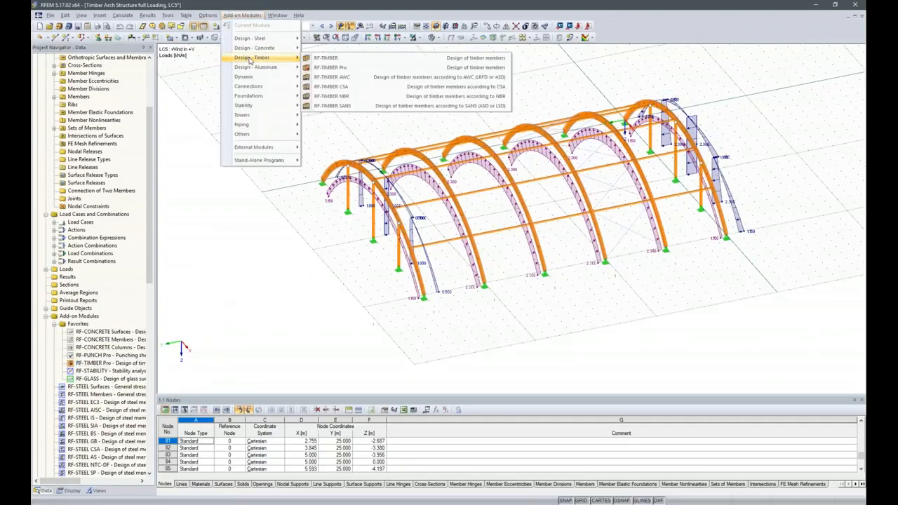
click(328, 68)
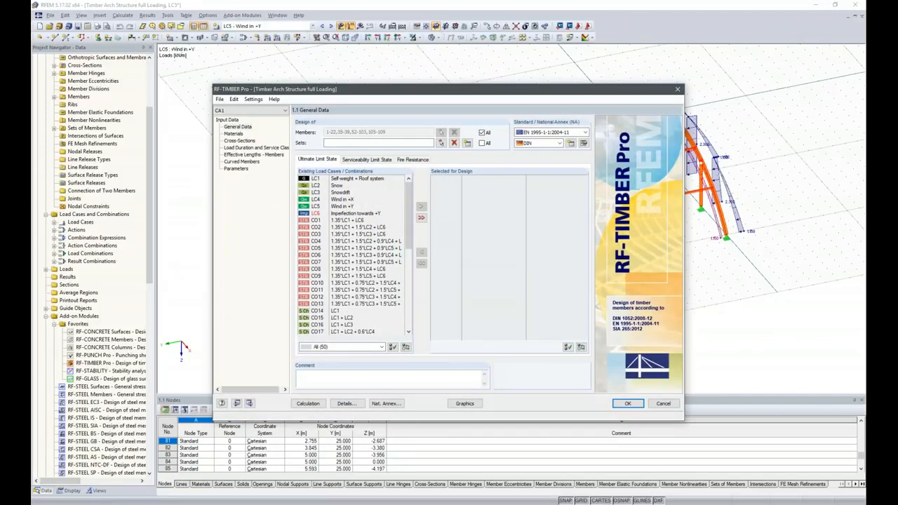
- Include all sets of members in the design and clear the list of single members
click(483, 132)
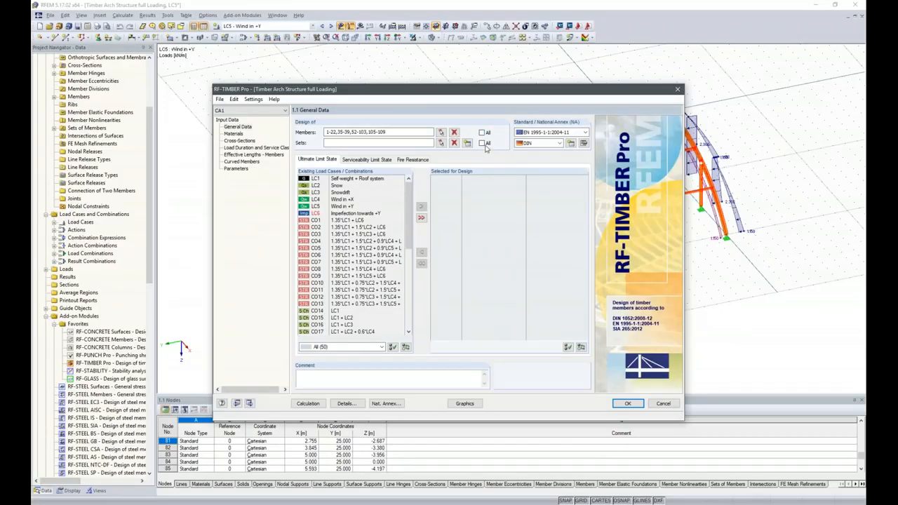
click(483, 143)
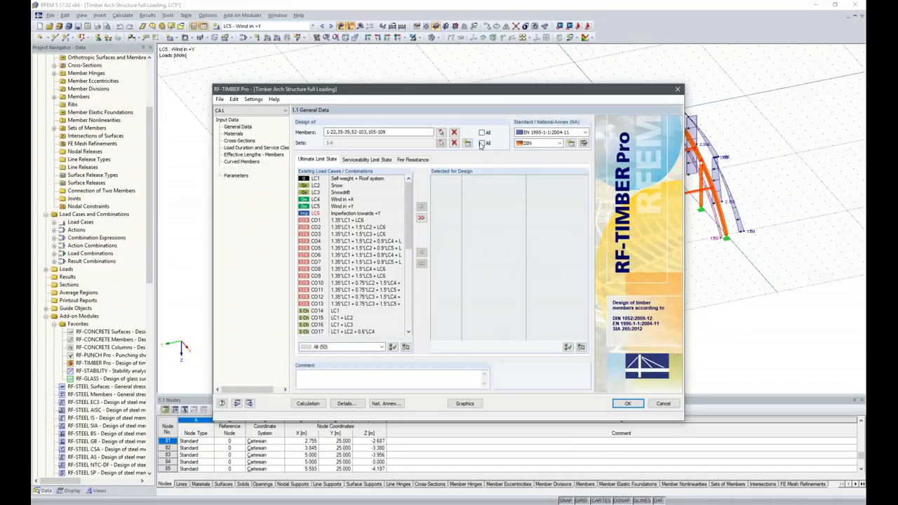
drag(605, 89, 645, 77)
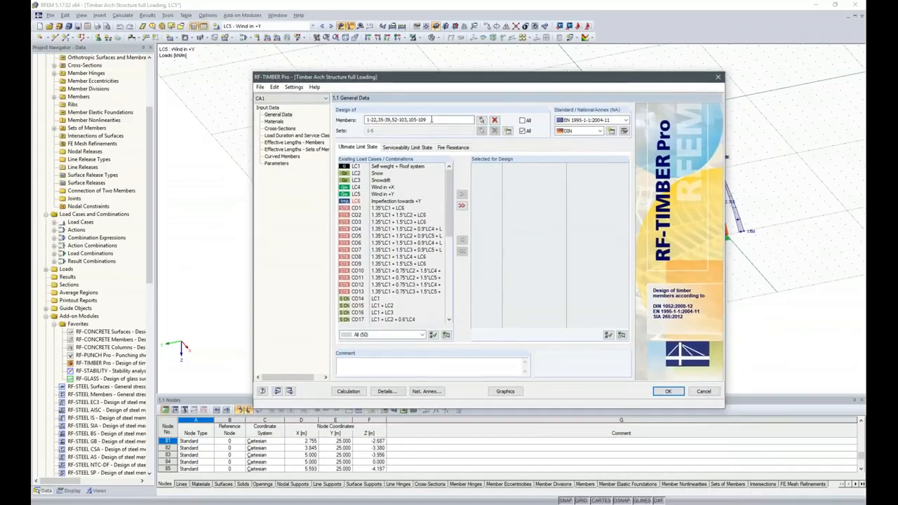
click(495, 120)
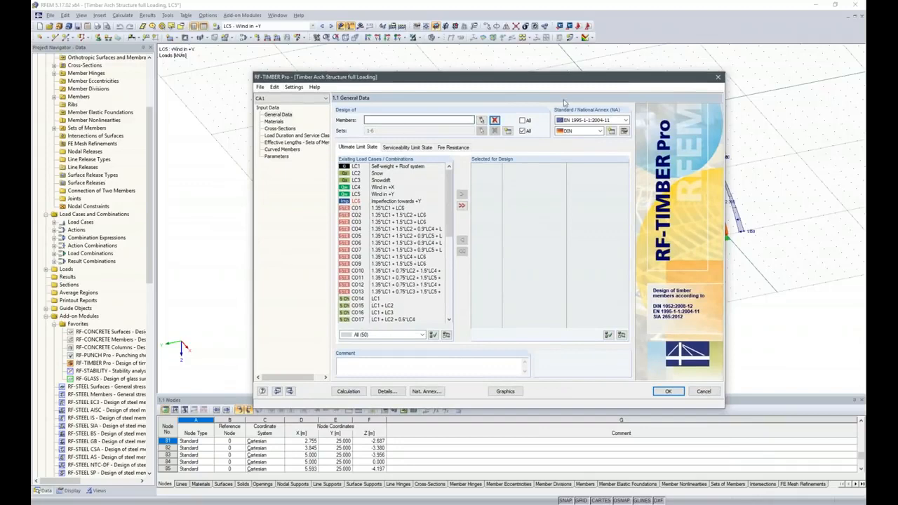
- Start picking the design members graphically and select the three gable columns at each end, members 87, 90, 93 and 3, 6, 9
click(482, 120)
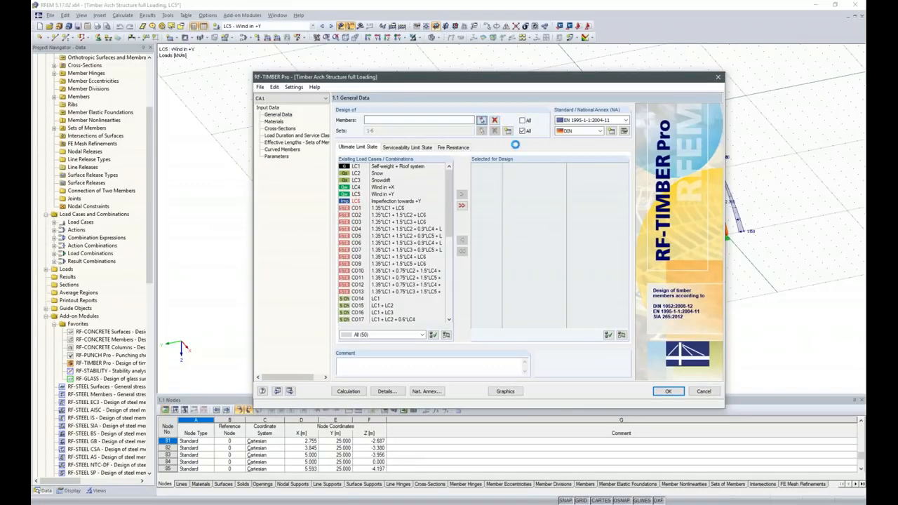
ctrl+middle_drag(488, 351, 600, 348)
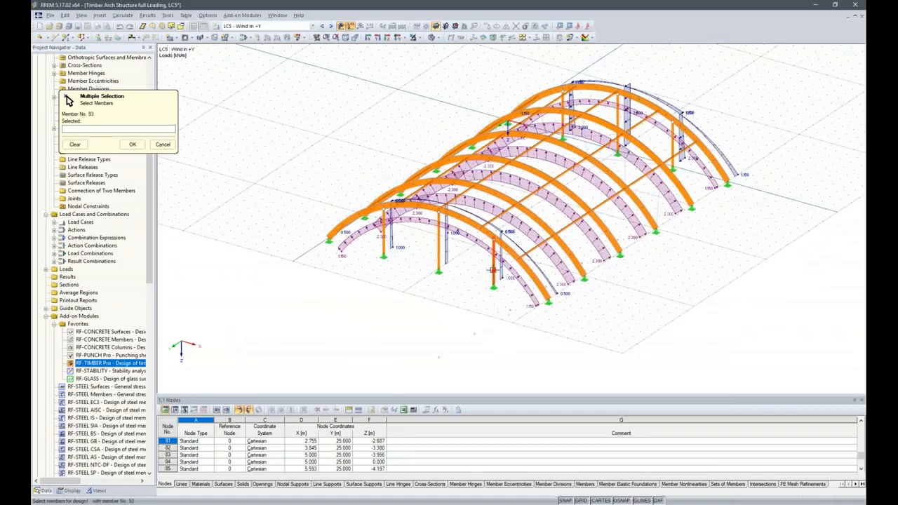
click(438, 249)
click(386, 232)
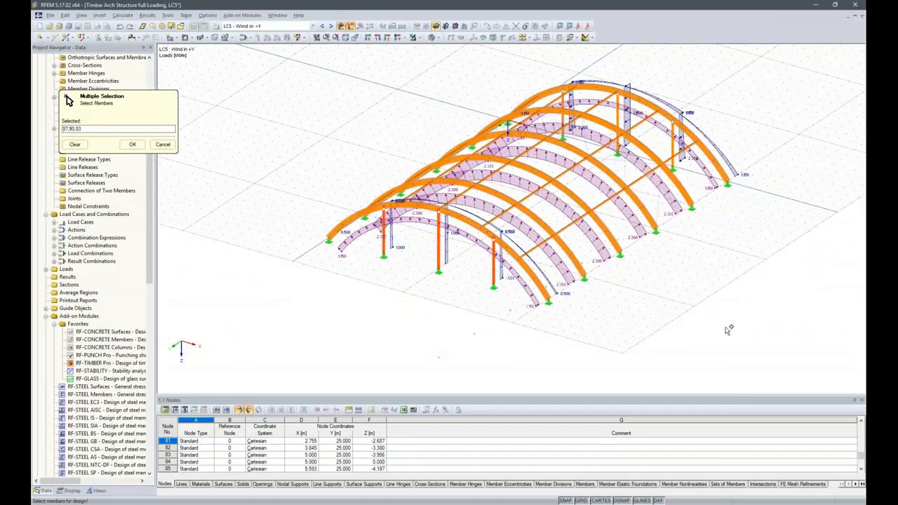
ctrl+middle_drag(684, 326, 635, 328)
click(667, 162)
click(658, 151)
click(620, 135)
- Add the longitudinal purlins of all bays between the arches to the member selection and accept it
ctrl+middle_drag(647, 289, 554, 292)
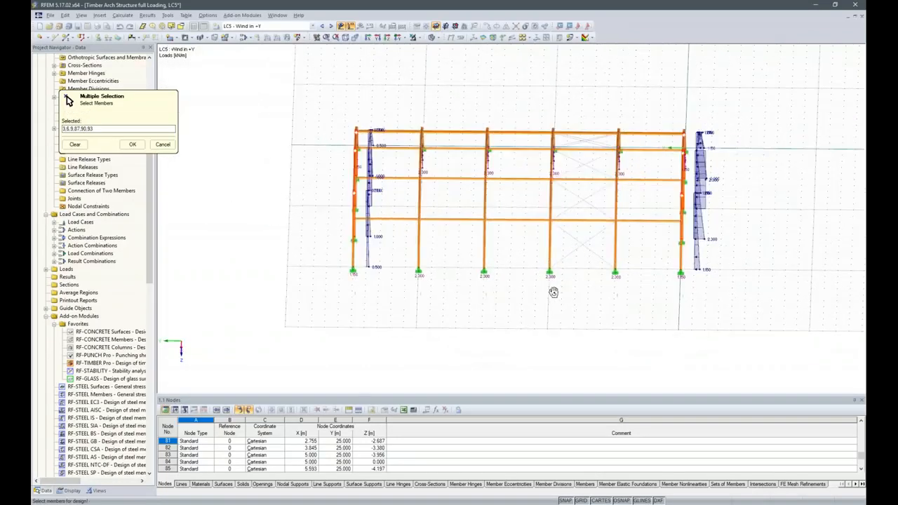
drag(391, 257, 365, 126)
drag(472, 245, 450, 125)
drag(526, 249, 500, 126)
click(591, 221)
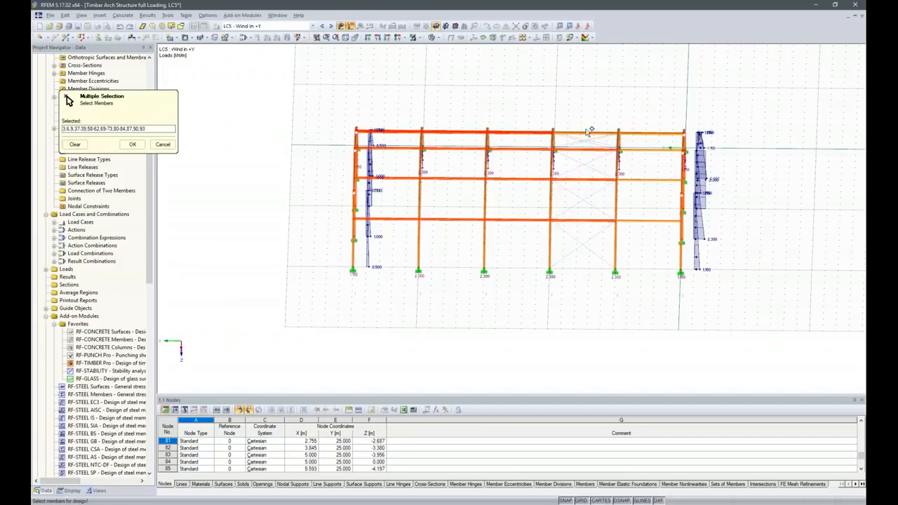
ctrl+middle_drag(616, 144, 637, 250)
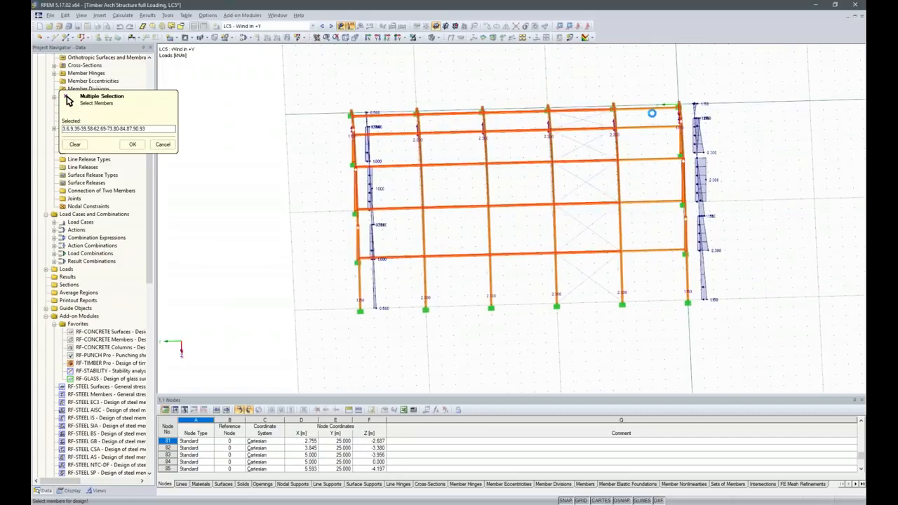
drag(667, 285, 635, 99)
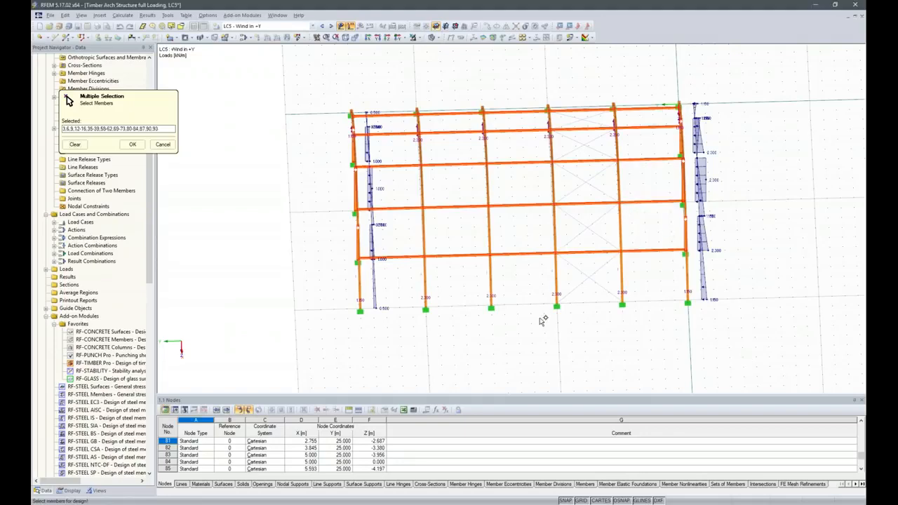
ctrl+middle_drag(618, 308, 615, 258)
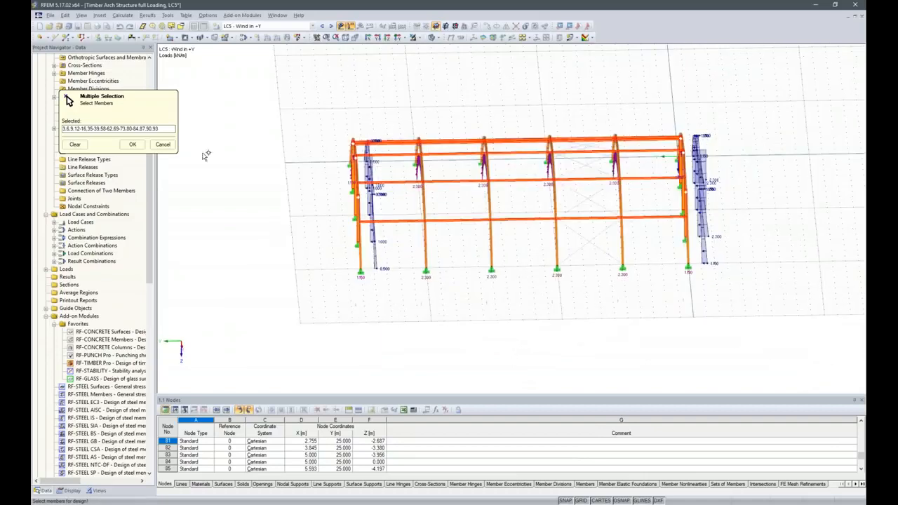
click(133, 145)
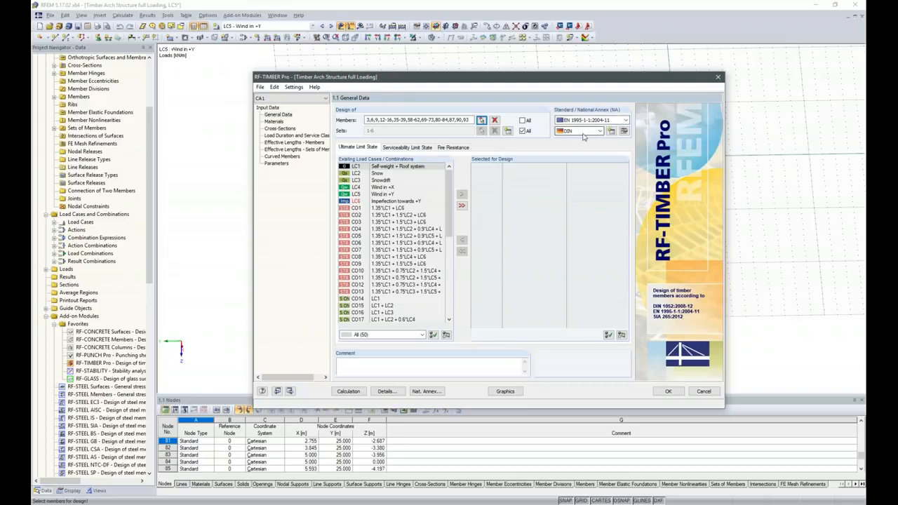
- In the DIN national annex settings, activate the strength increase acc. to 3.3(3) for glulam with h < 600 mm and accept
click(624, 131)
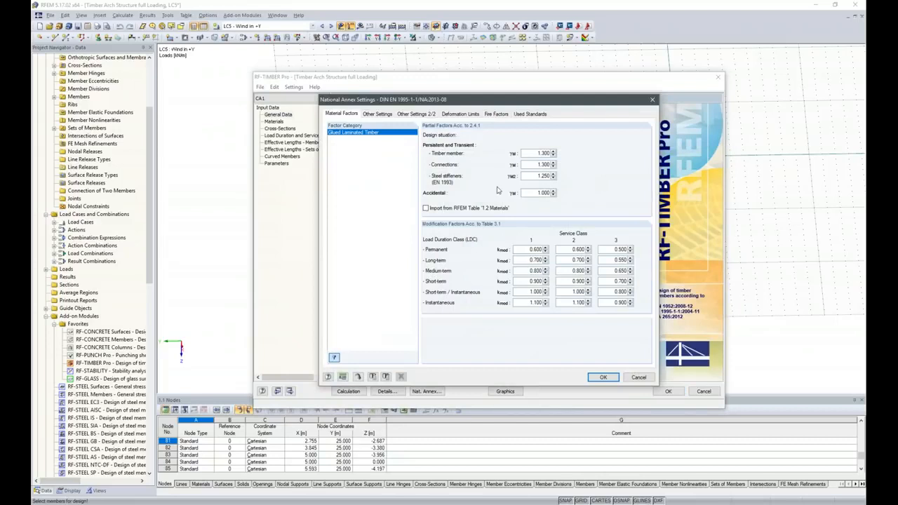
click(397, 116)
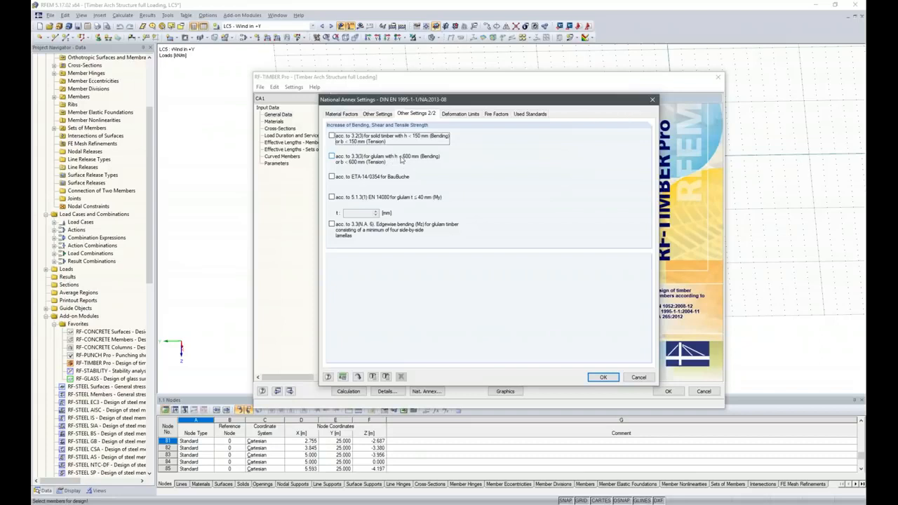
click(333, 157)
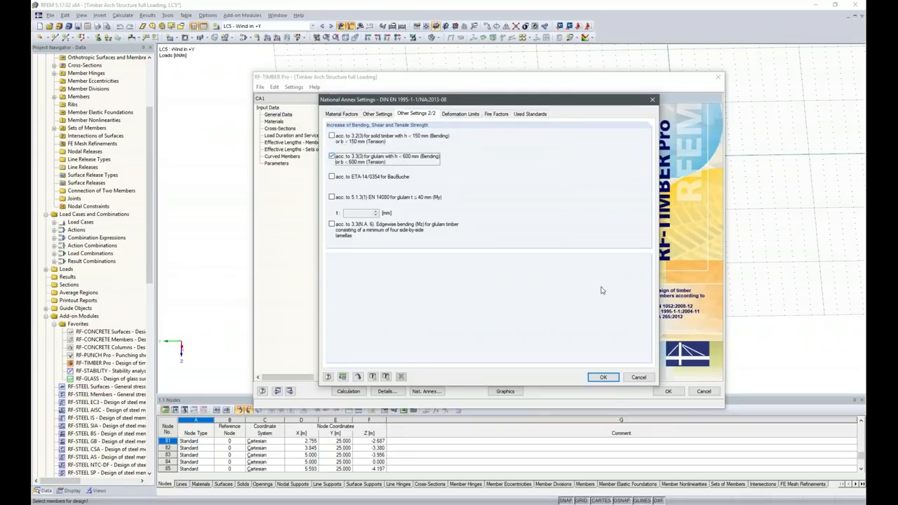
click(604, 378)
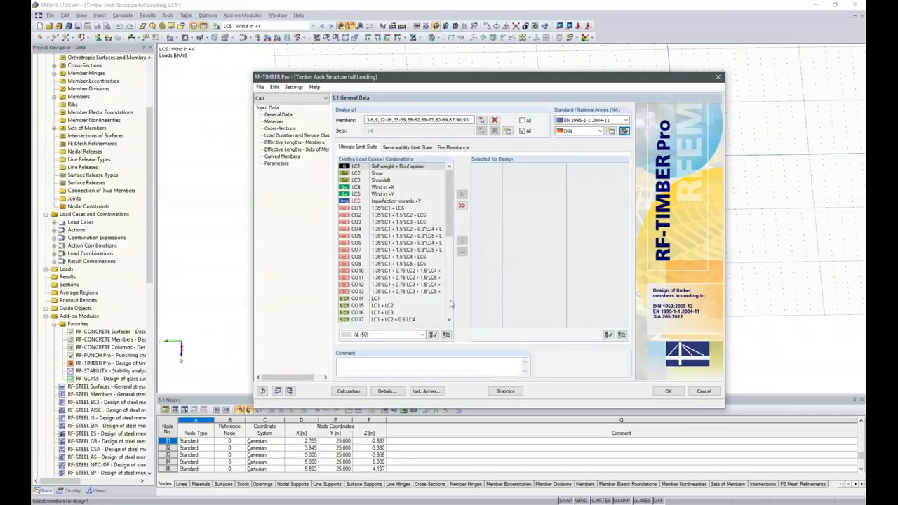
- In the design details, set the stress/stability analysis to second order theory, check the serviceability and other options, and accept
click(386, 391)
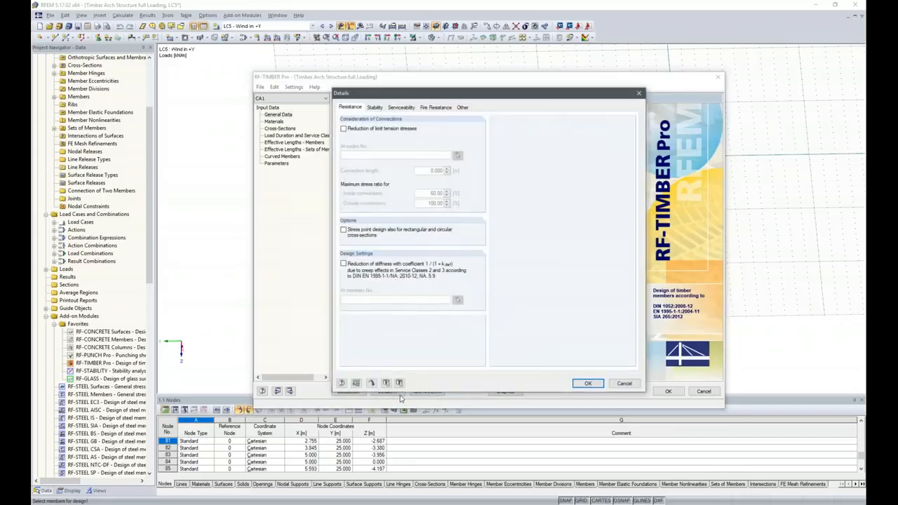
click(404, 107)
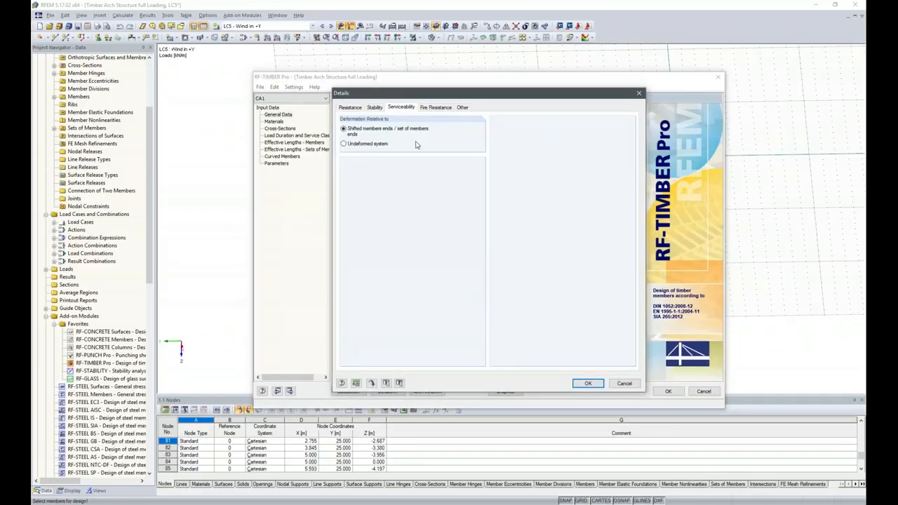
click(373, 107)
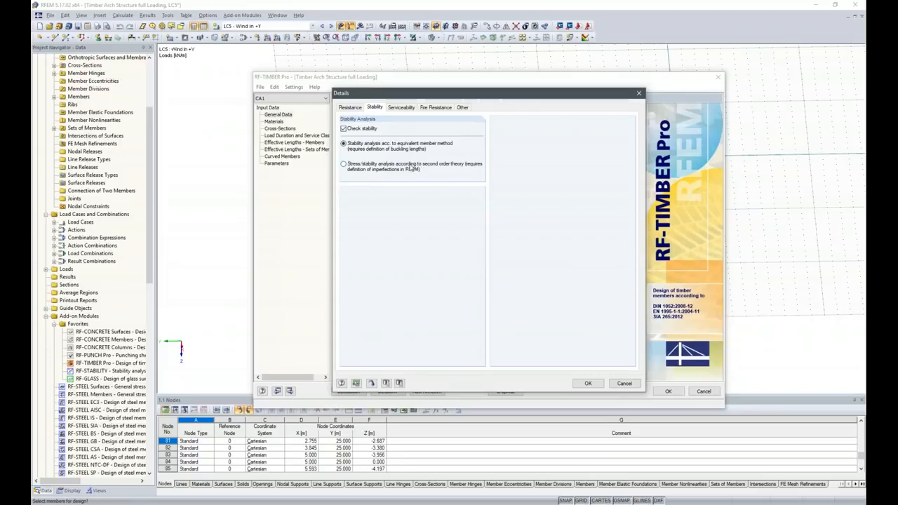
click(343, 163)
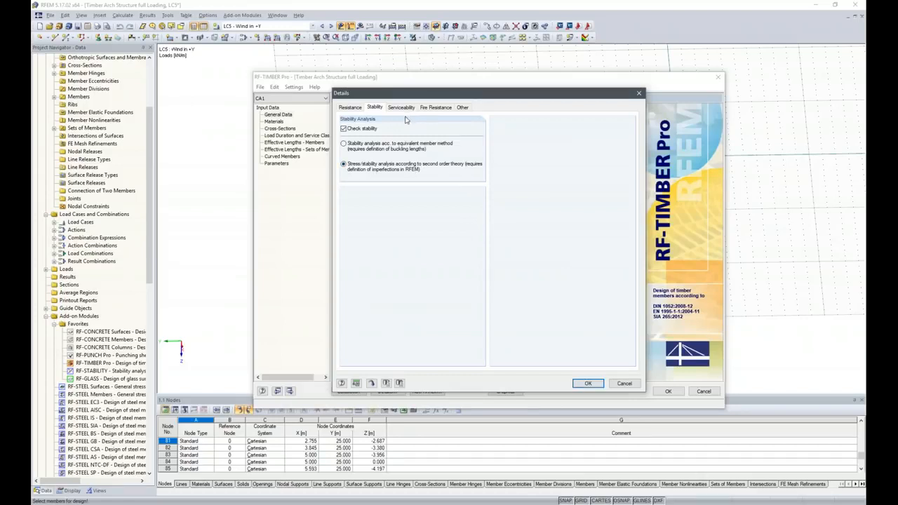
click(461, 109)
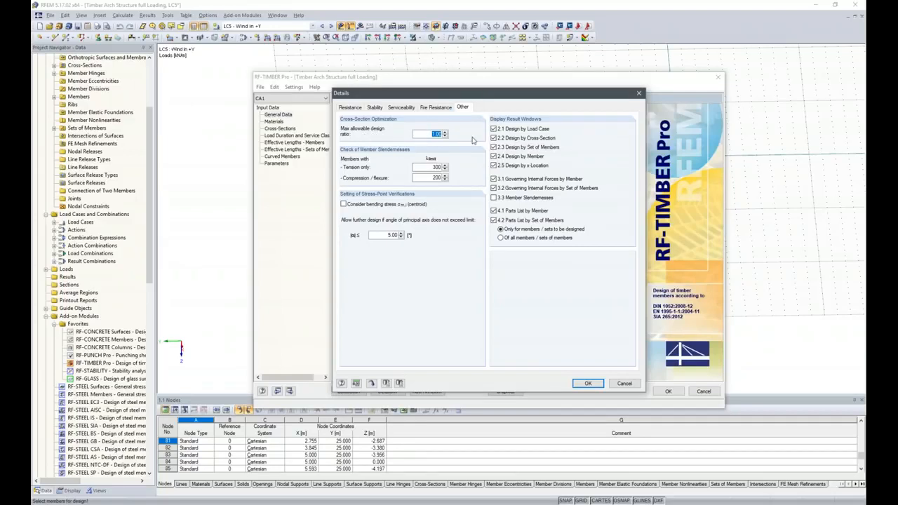
key(Delete)
click(596, 383)
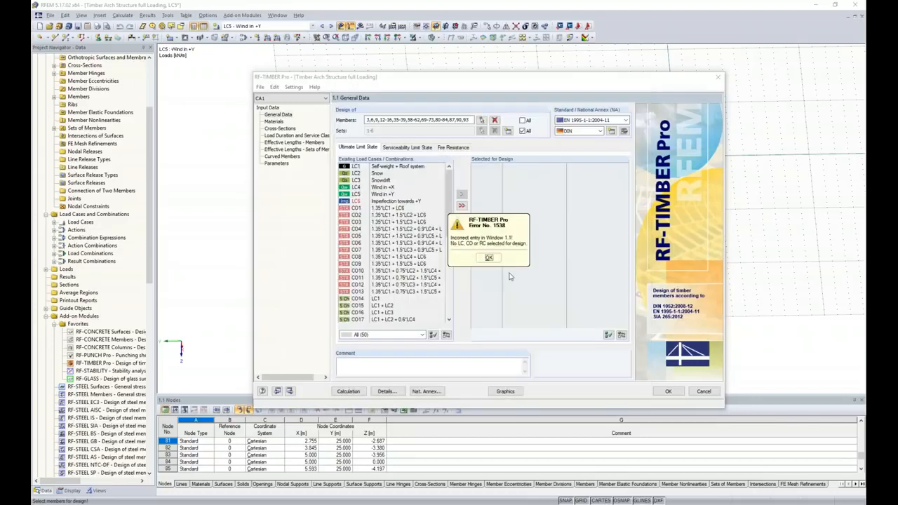
- Dismiss the error message and add result combination RC1, ULS (STR/GEO), to the ultimate limit state design
click(489, 258)
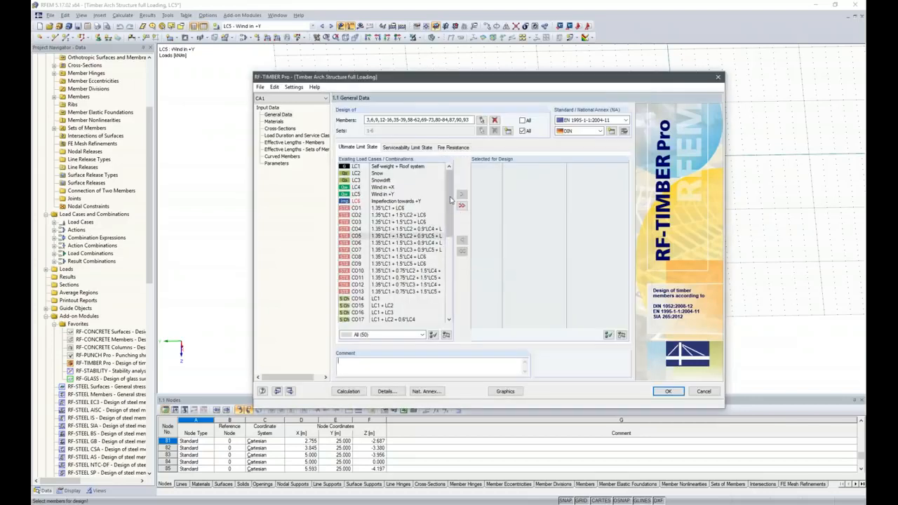
scroll(449, 210, down, 9)
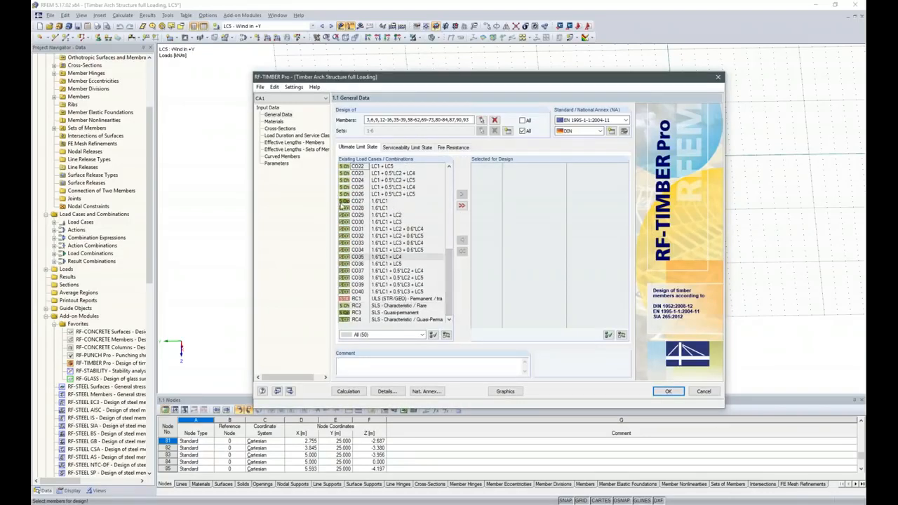
double_click(359, 300)
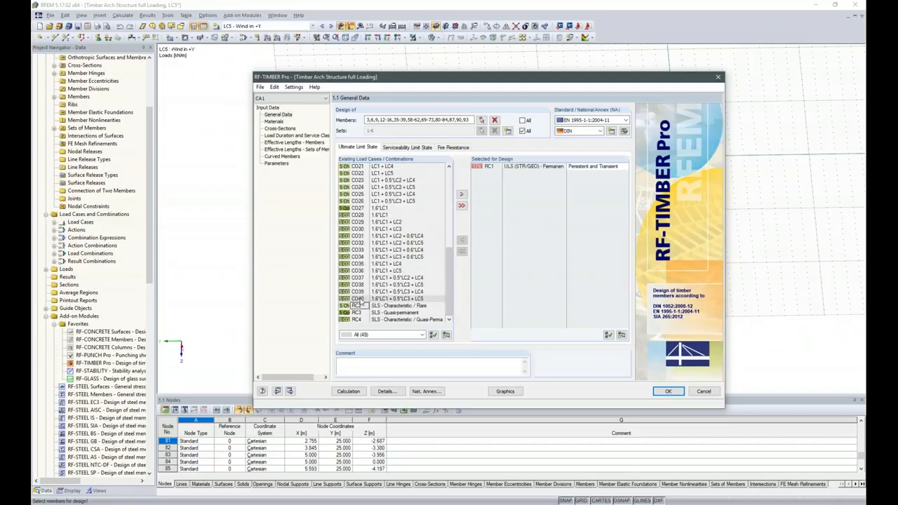
- Add result combinations RC2, RC3 and RC4 to the serviceability limit state design
click(407, 148)
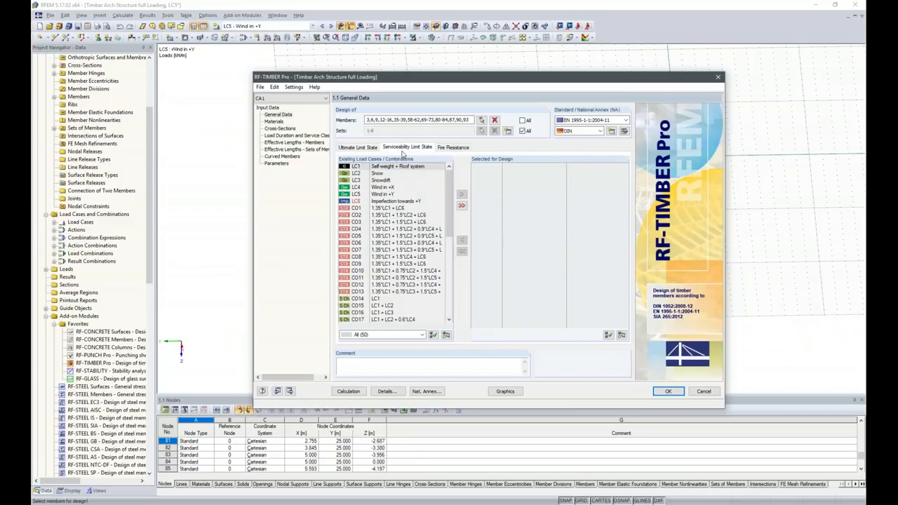
scroll(453, 201, down, 9)
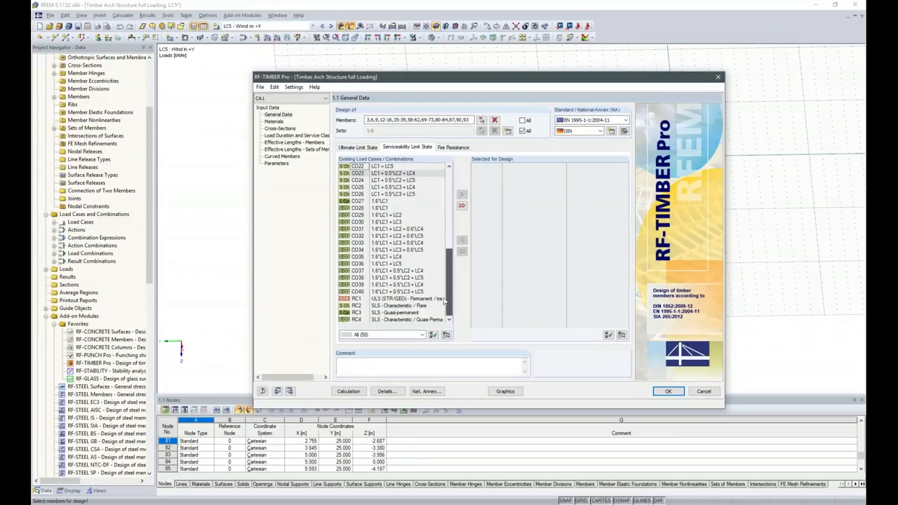
drag(354, 306, 360, 321)
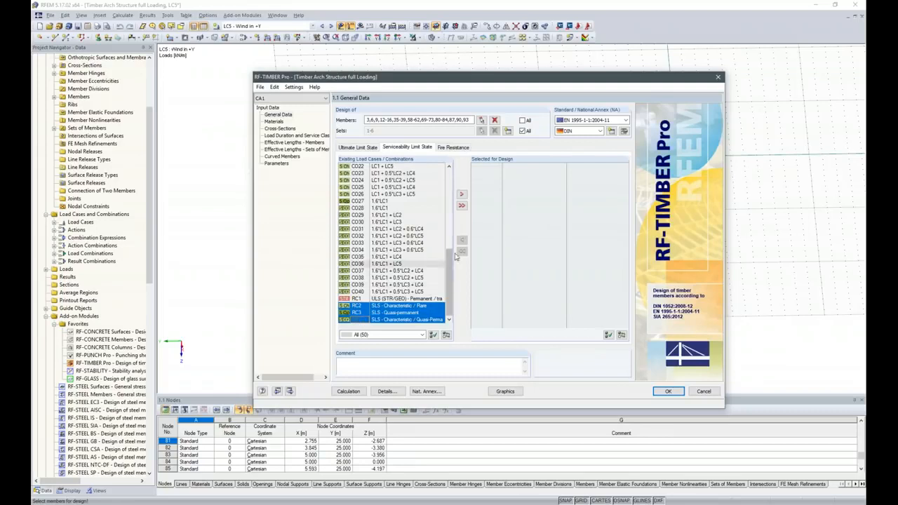
click(461, 194)
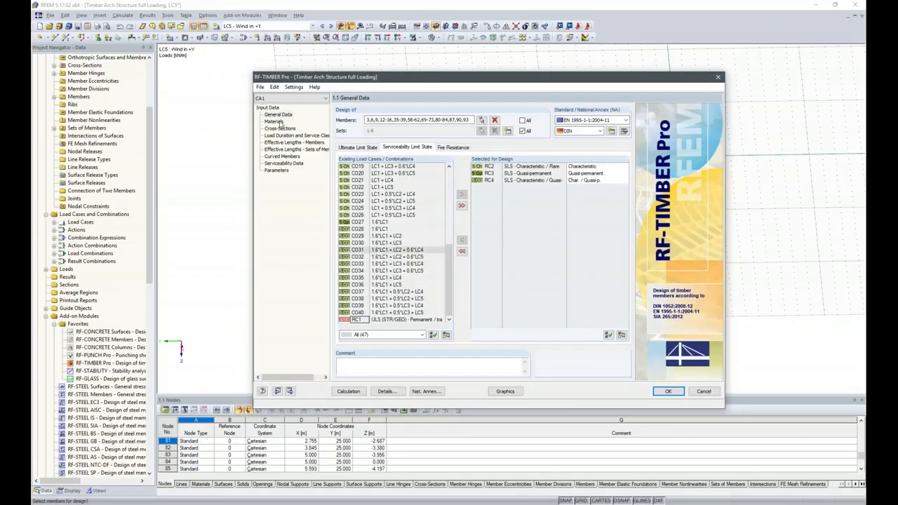
- Check the materials, and switch on optimization for cross-section 1, T-Rectangle 140/440
click(280, 122)
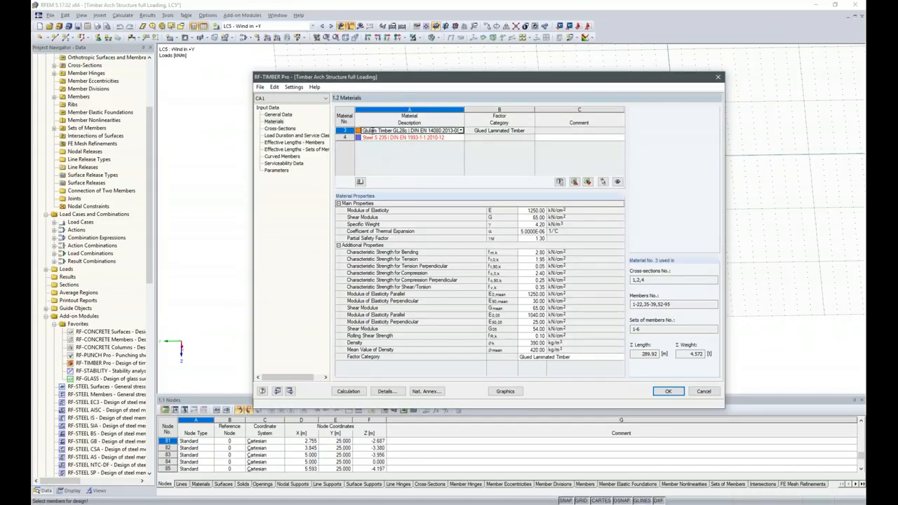
click(280, 130)
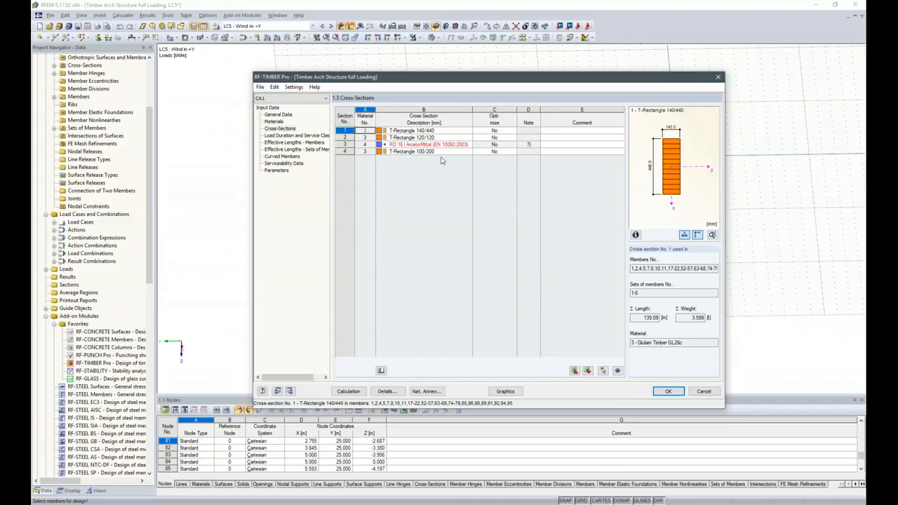
click(433, 130)
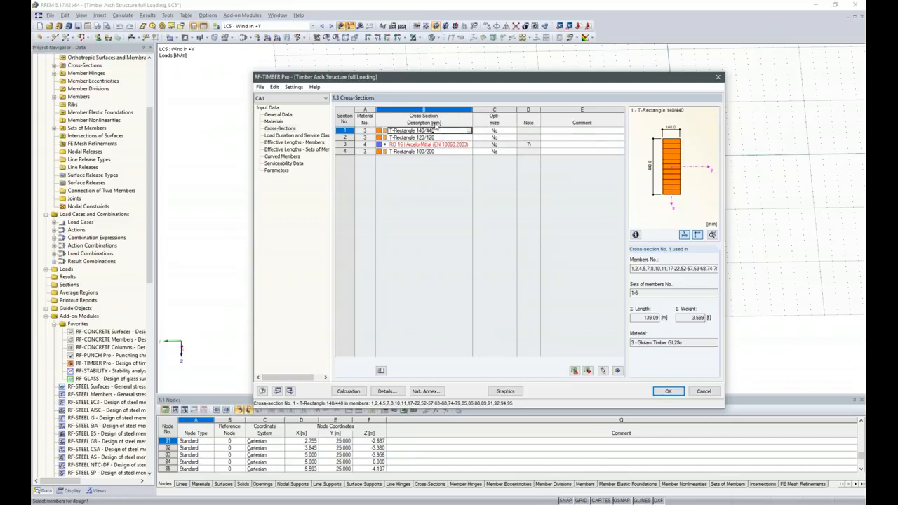
click(498, 131)
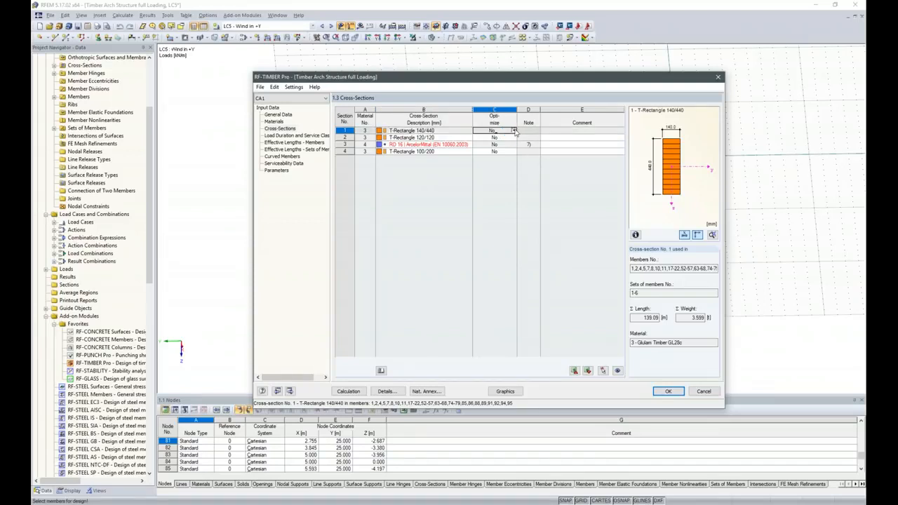
click(513, 131)
click(494, 137)
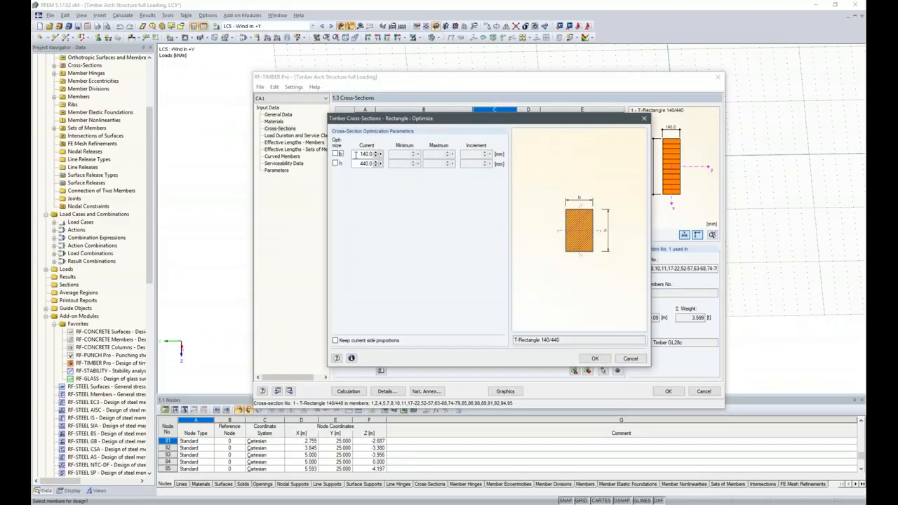
- Optimize both width b and height h, using a minimum width of 120 mm and 20 mm increments for both, and accept
click(335, 154)
click(336, 162)
click(400, 154)
text(120)
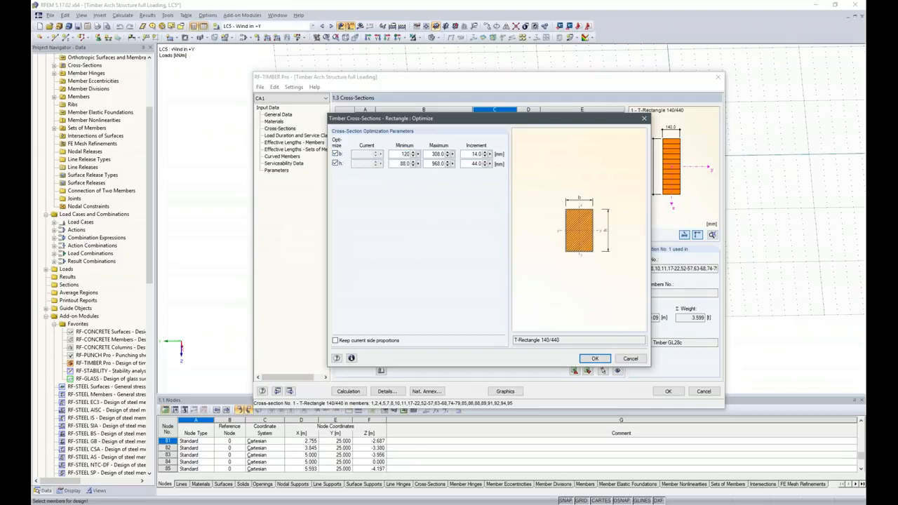
key(Tab)
key(Tab)
text(20)
key(Tab)
text(1)
key(Tab)
key(Tab)
text(20)
click(596, 360)
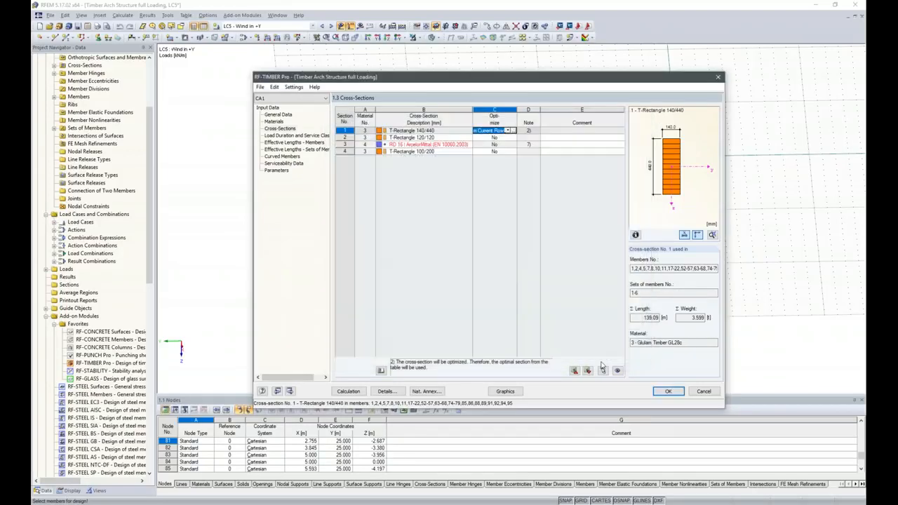
- Switch on optimization for cross-section 4, T-Rectangle 100/200, varying only the height h, and accept
click(496, 151)
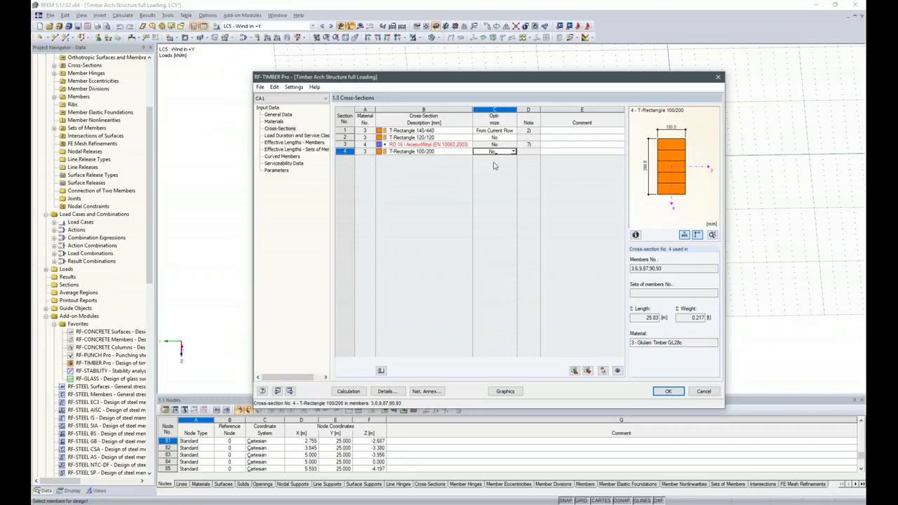
click(513, 151)
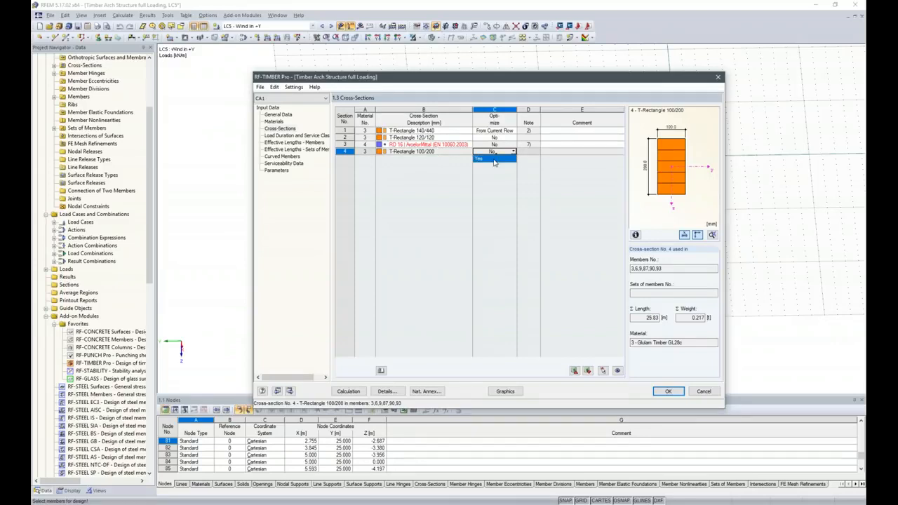
click(494, 158)
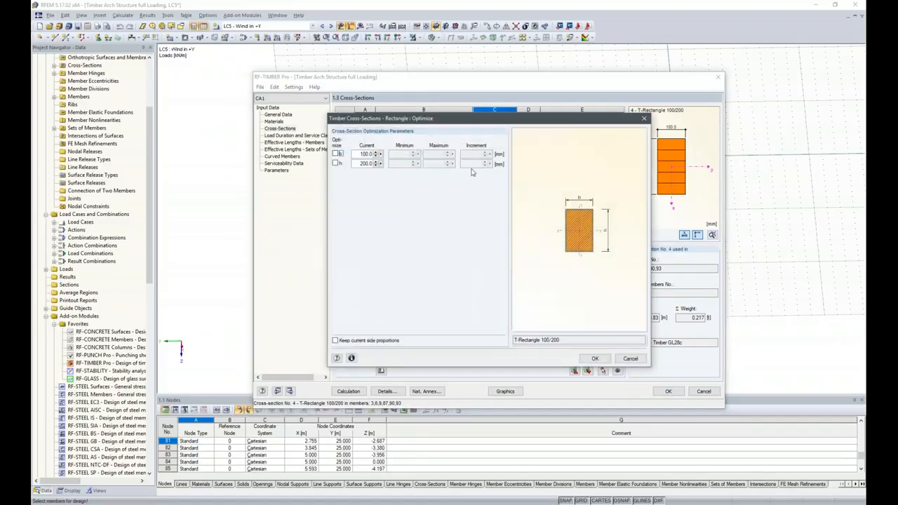
click(335, 164)
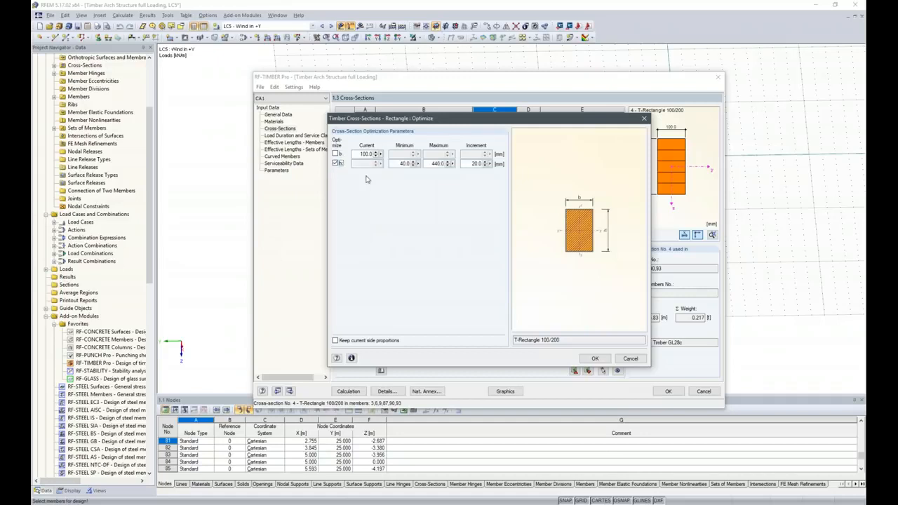
click(397, 165)
click(594, 358)
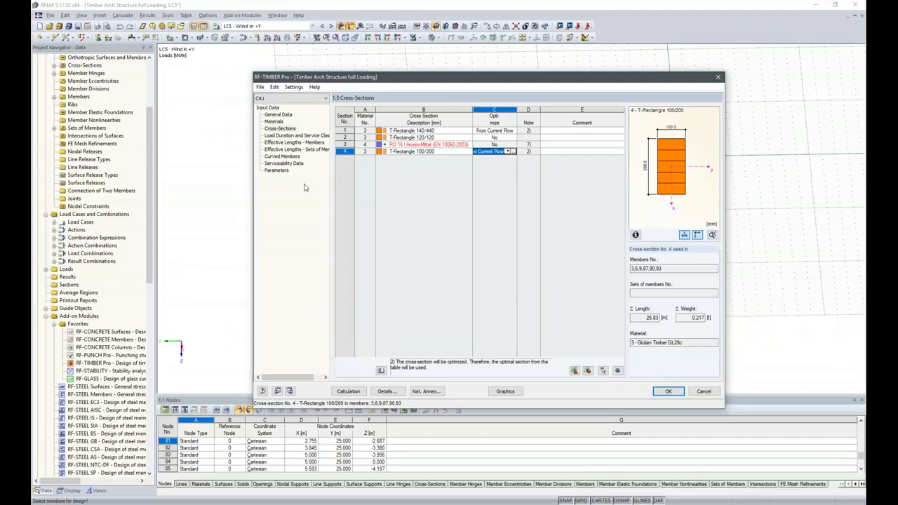
- Review the load duration and service class data and the effective lengths of the members and sets of members
click(286, 136)
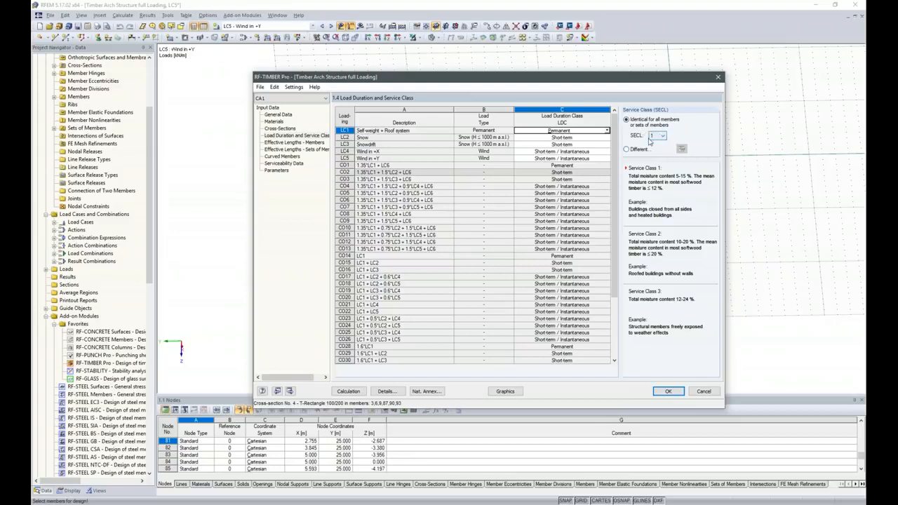
click(294, 142)
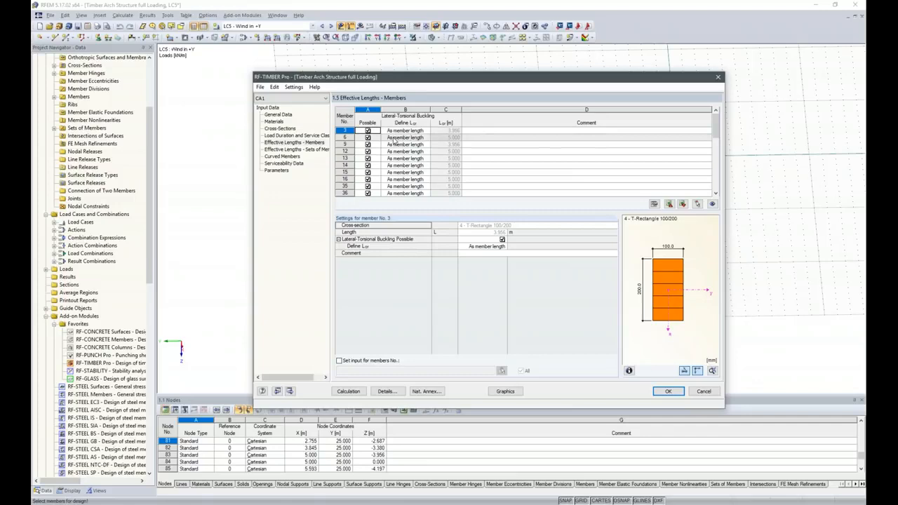
drag(445, 78, 473, 52)
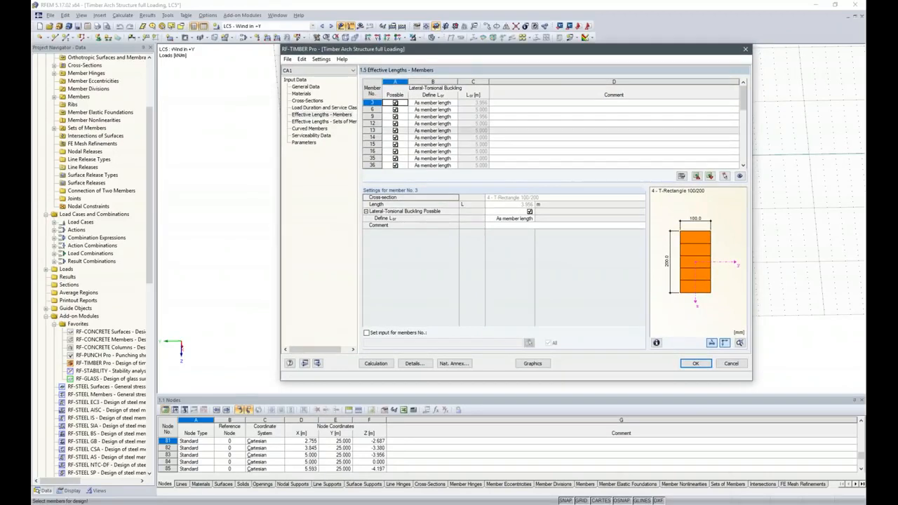
click(300, 122)
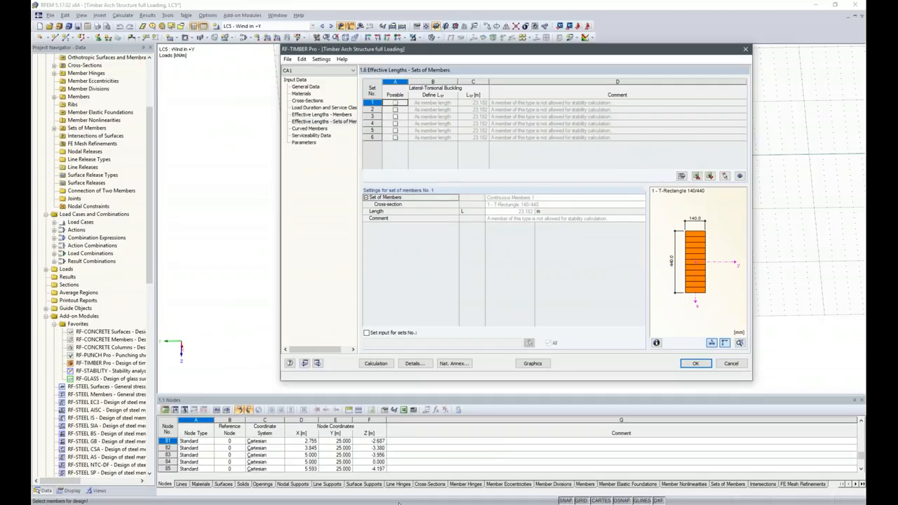
- Switch to the Dlubal Software webinars page in the browser and return to the timber design input
mouse_move(399, 503)
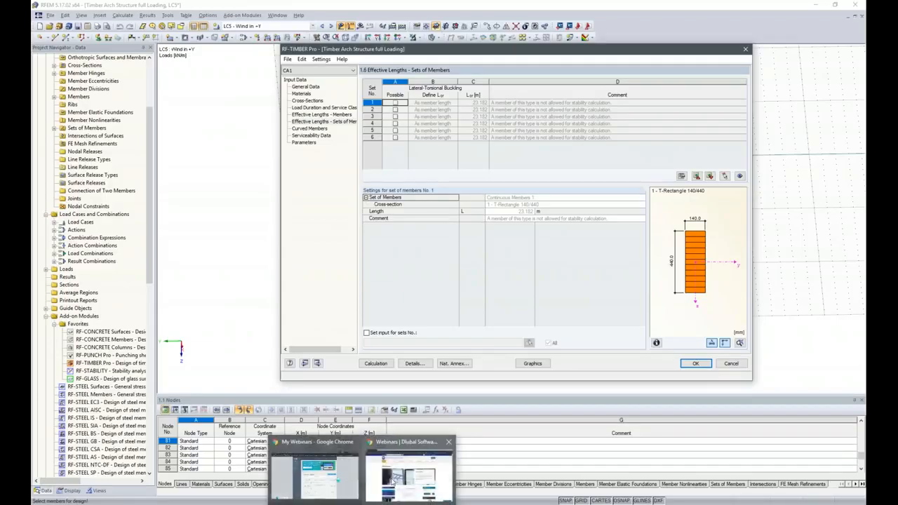
click(407, 463)
right_click(456, 40)
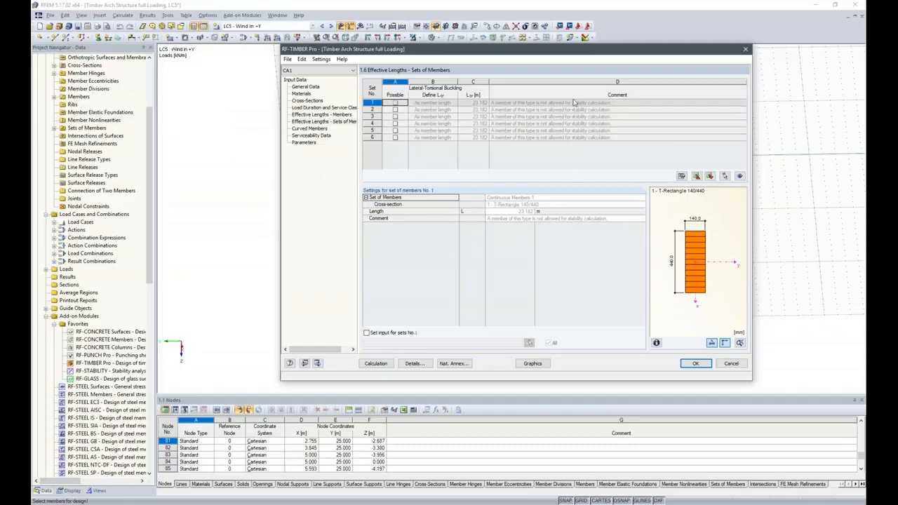
- Review the curved members data and compare it with the arches in the model
click(311, 130)
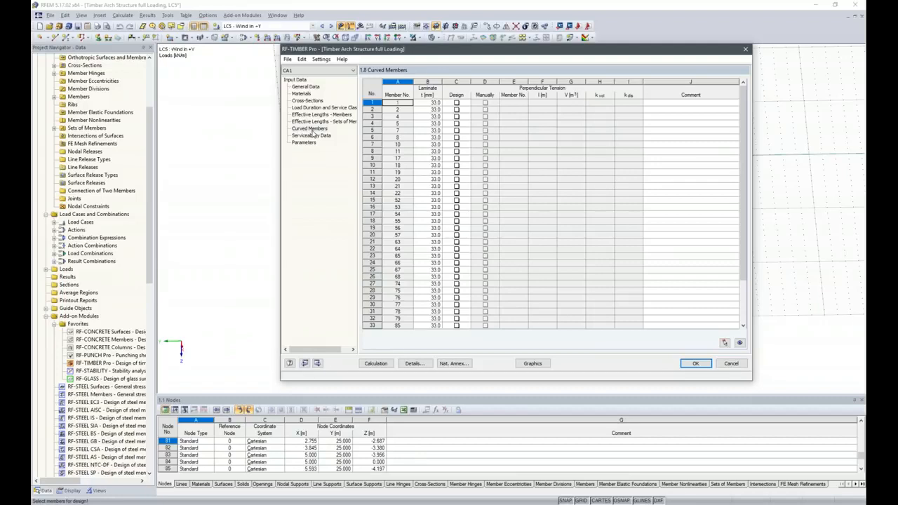
drag(496, 49, 364, 307)
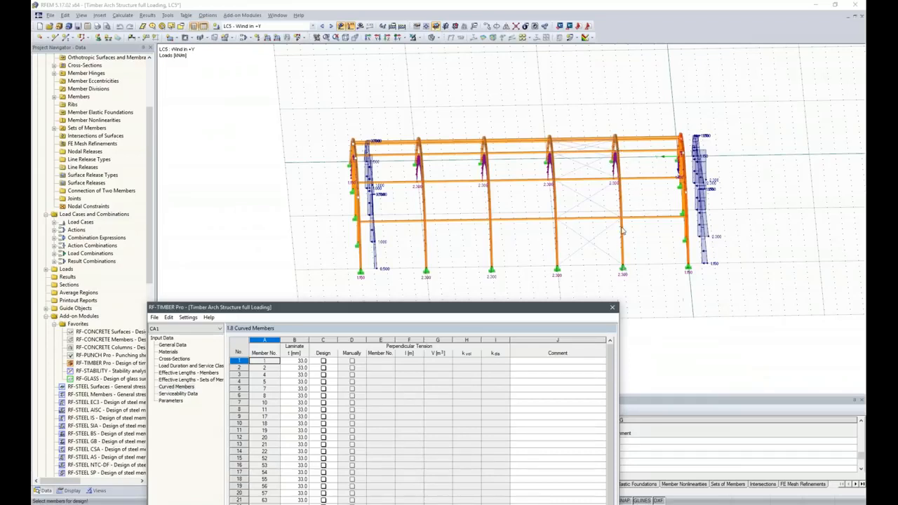
drag(513, 313, 616, 43)
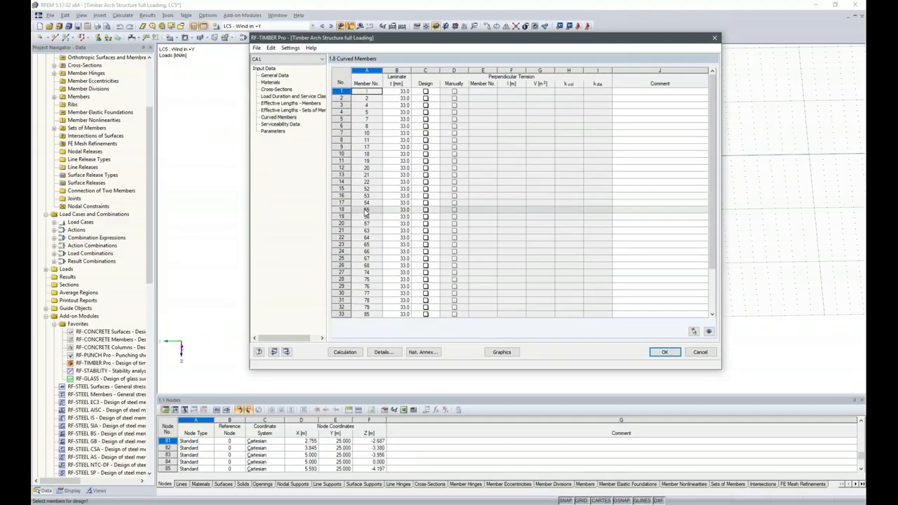
- Add a serviceability data entry referring to set of members 1
click(277, 124)
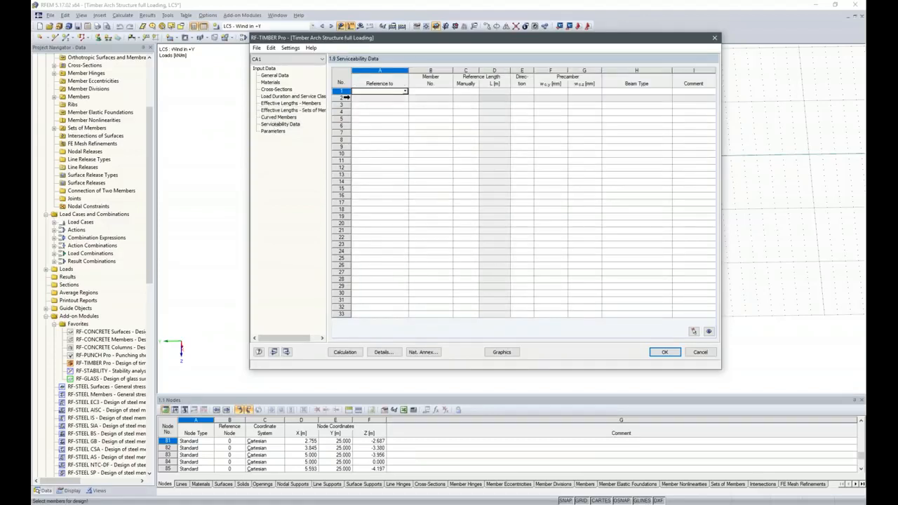
click(404, 92)
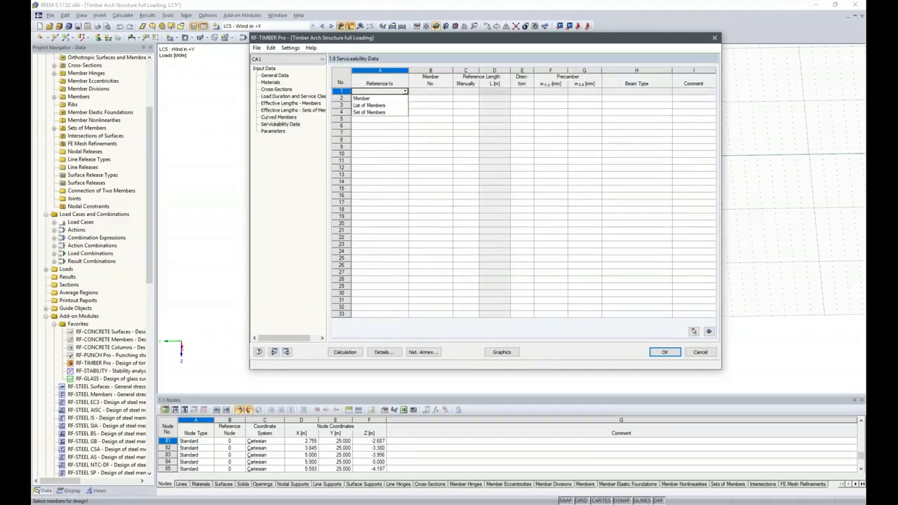
click(387, 113)
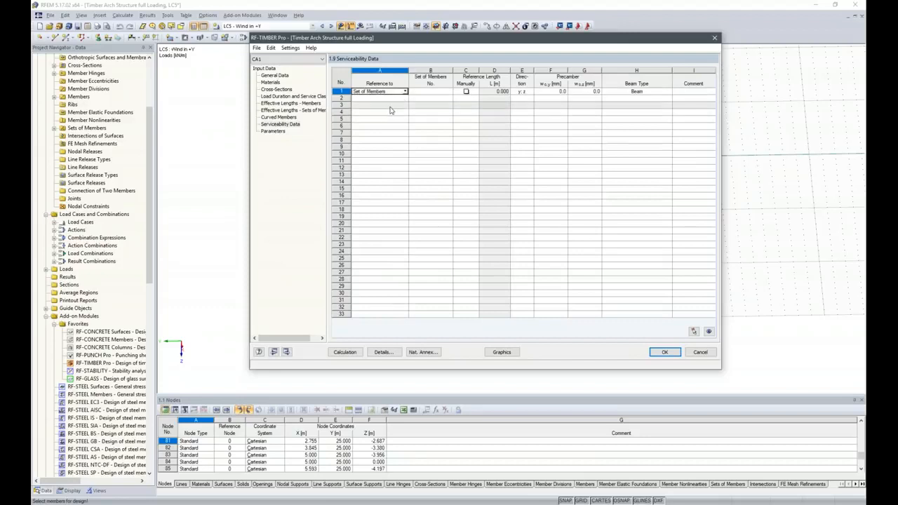
click(423, 92)
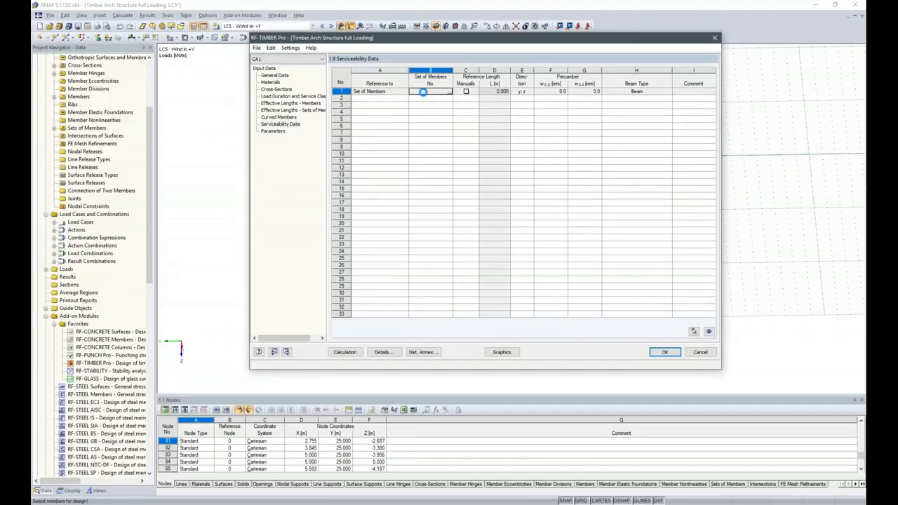
text(1-6)
click(465, 119)
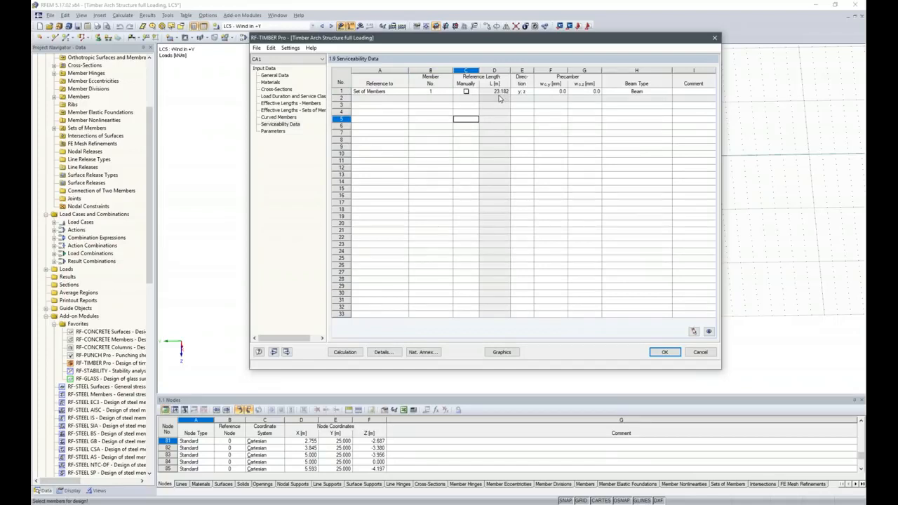
- In the design parameters, set the reduction type of the first entry to Shear Force Reduction
click(278, 132)
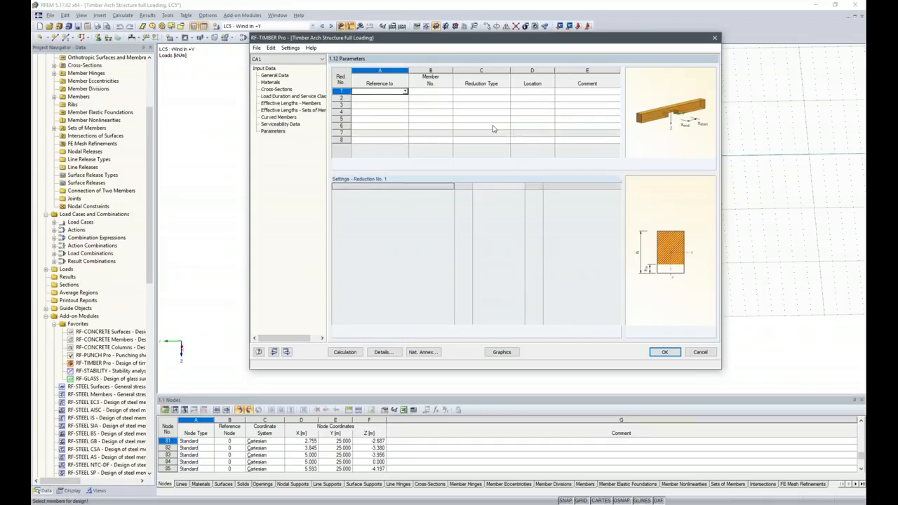
click(506, 91)
click(506, 92)
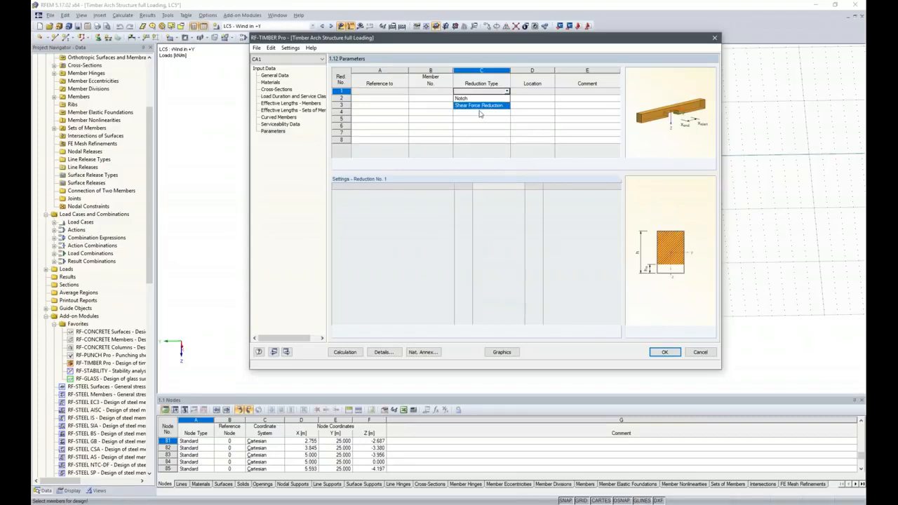
click(481, 106)
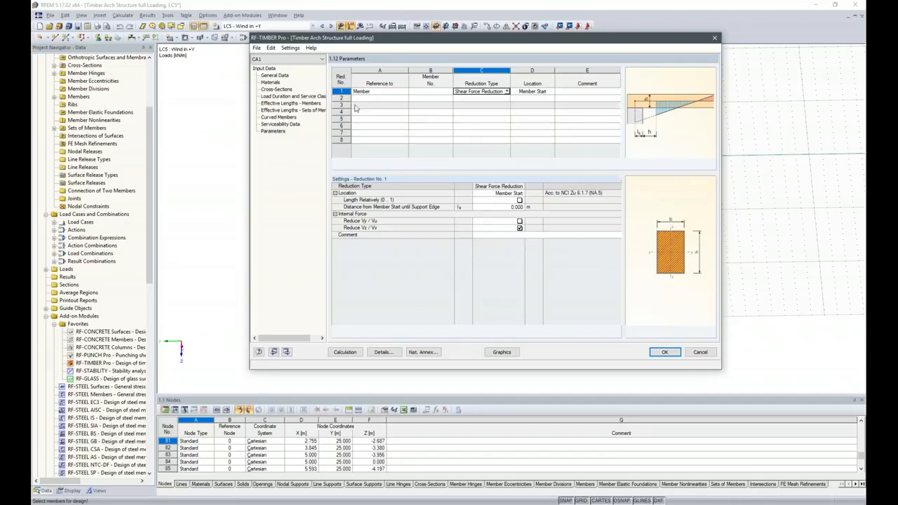
- Run the timber design calculation and look through the design ratios by load case
click(354, 351)
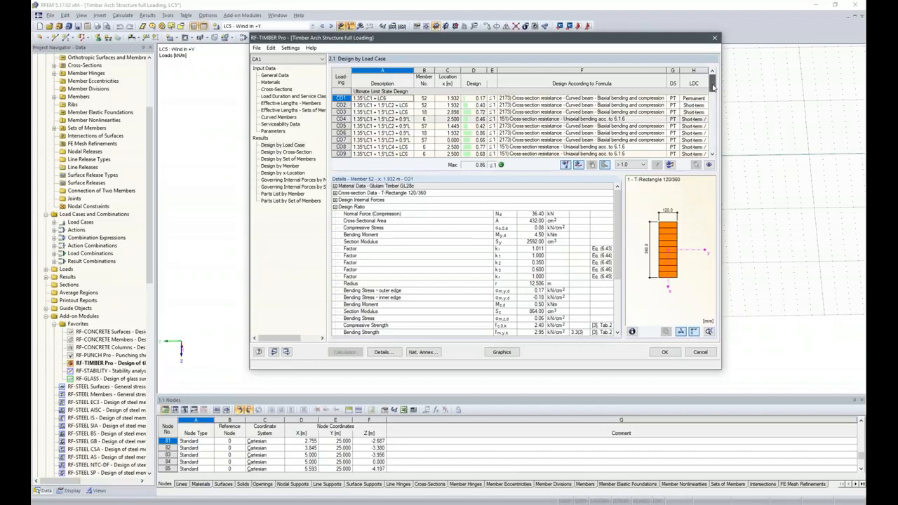
scroll(713, 87, down, 1)
scroll(713, 87, down, 3)
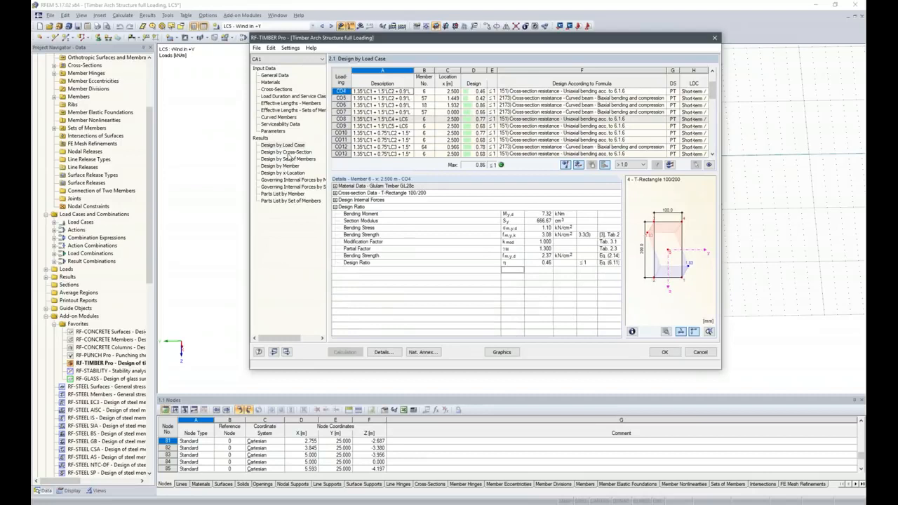
- Review the design ratios by cross-section for the 120/360, 120/120 and 100/200 timber rectangles, including the governing checks
click(286, 151)
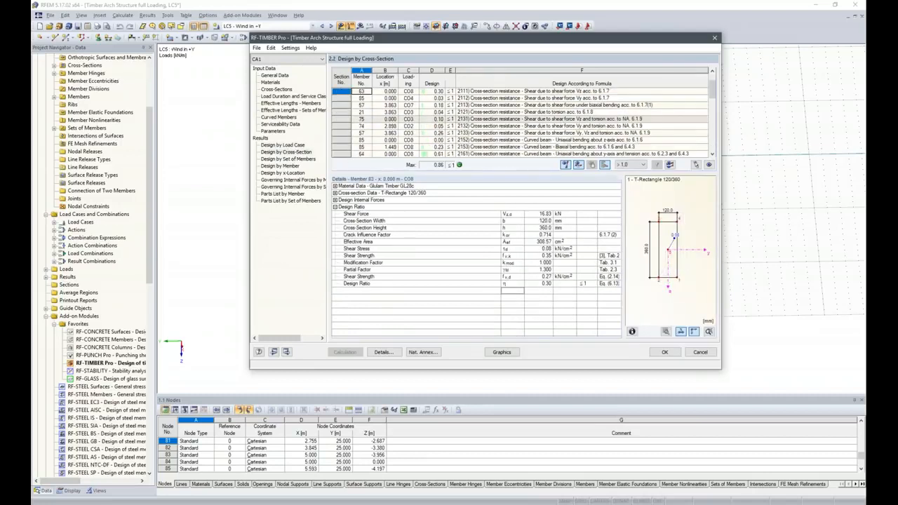
scroll(446, 148, down, 3)
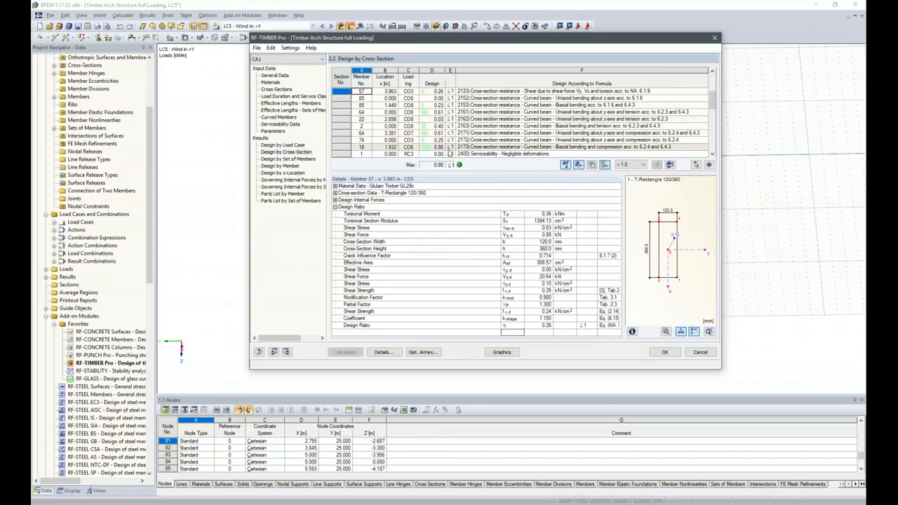
click(439, 147)
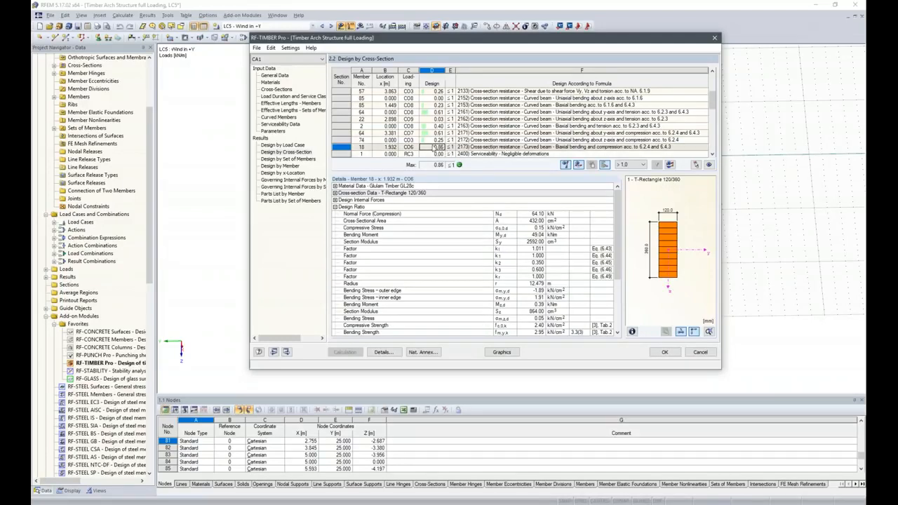
click(439, 154)
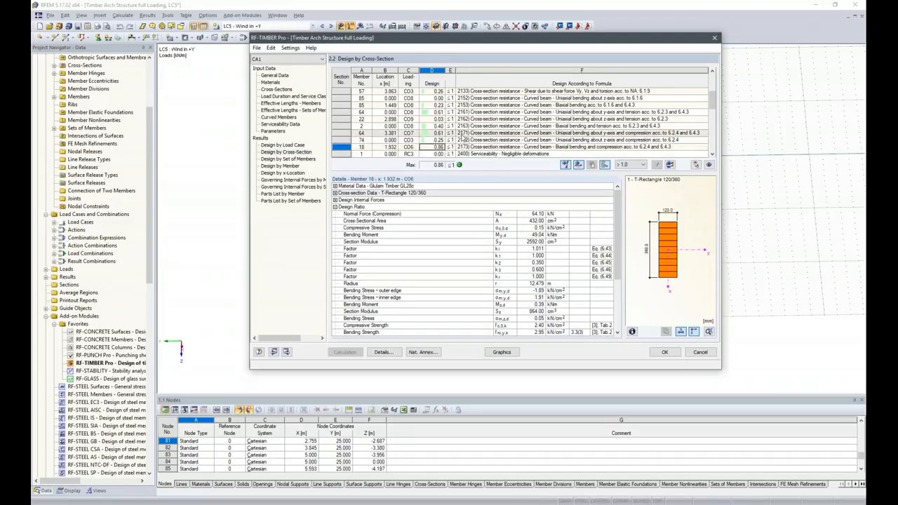
scroll(523, 120, down, 2)
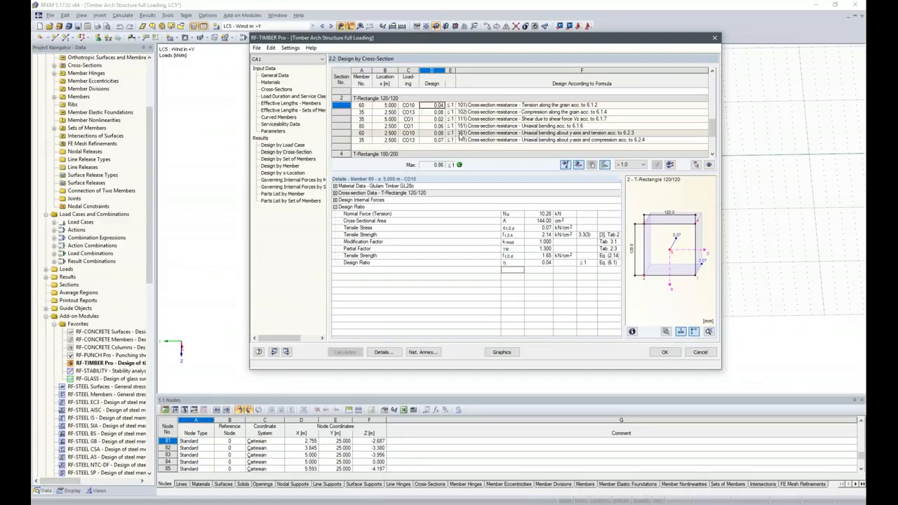
scroll(460, 133, down, 1)
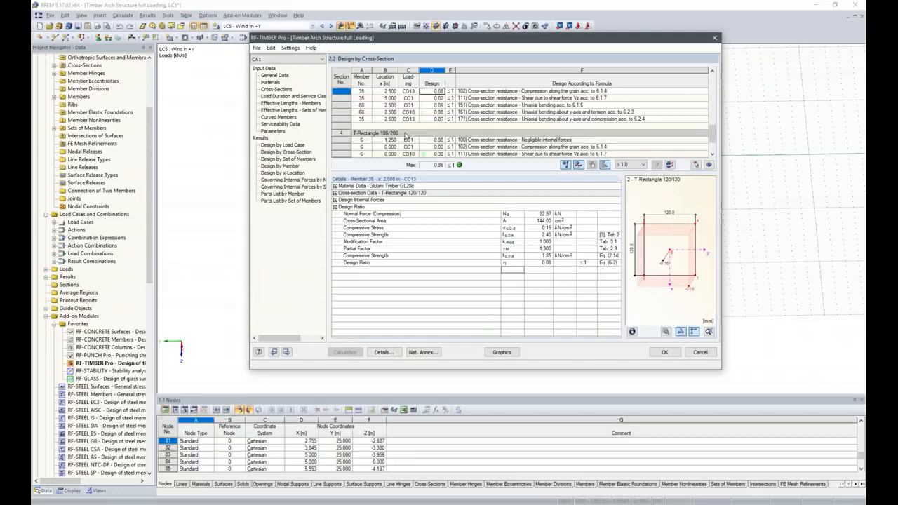
scroll(404, 134, down, 2)
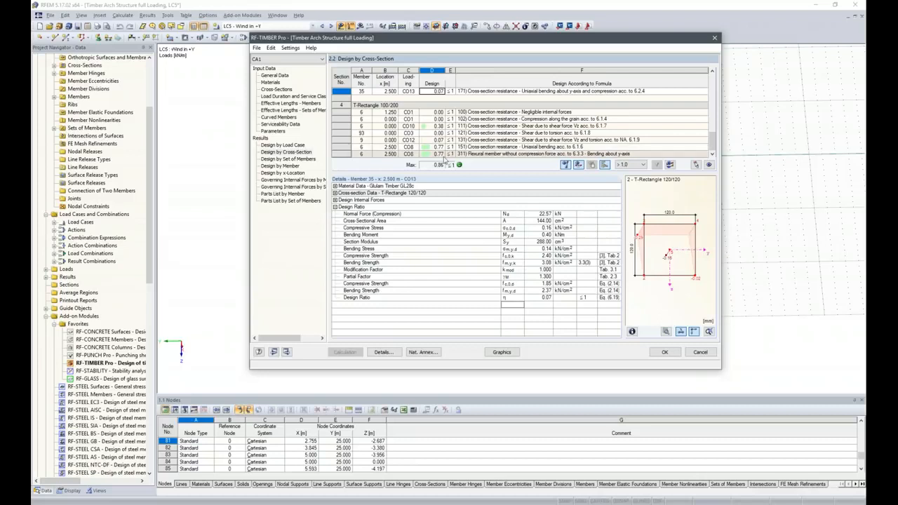
click(439, 154)
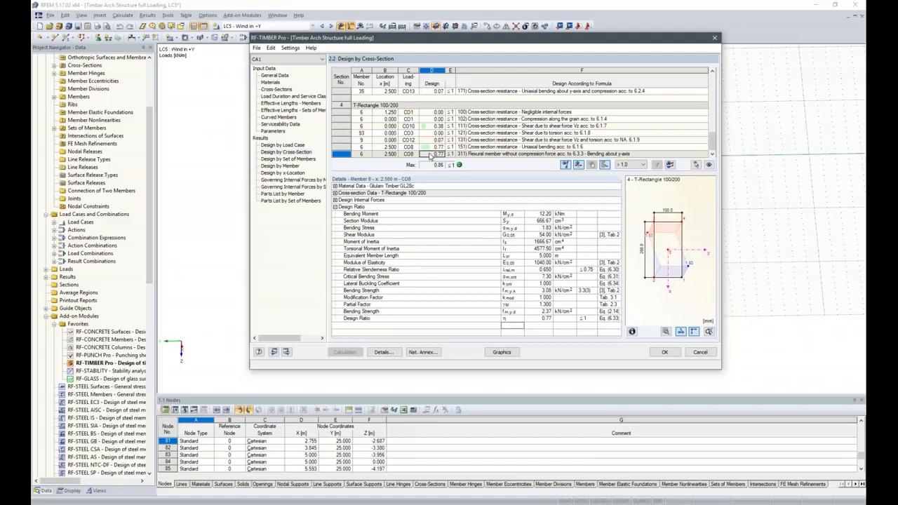
- Change cross-section 1 to T-Rectangle 120/380 and cross-section 4 to T-Rectangle 100/180
click(292, 90)
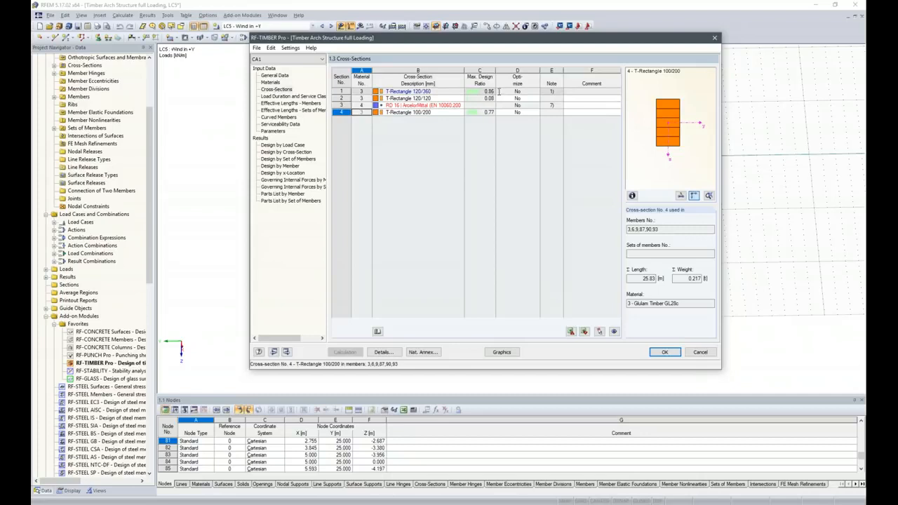
click(424, 92)
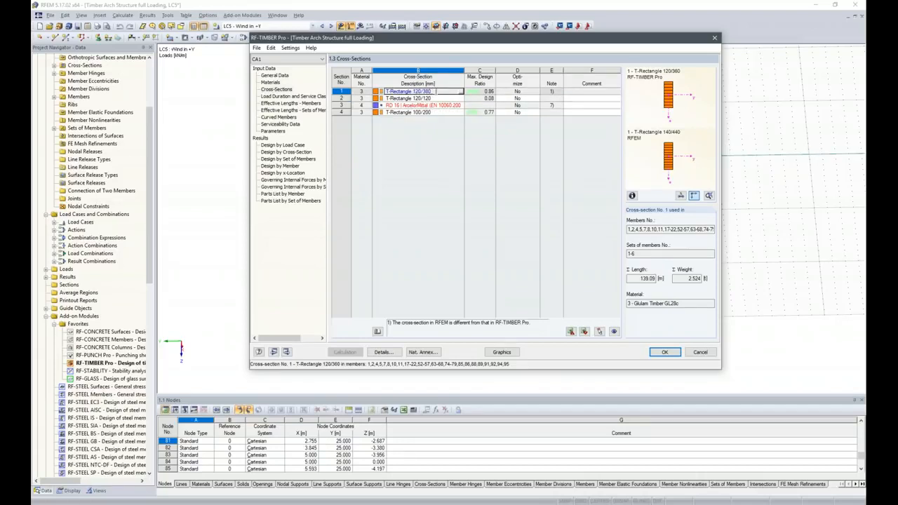
click(432, 112)
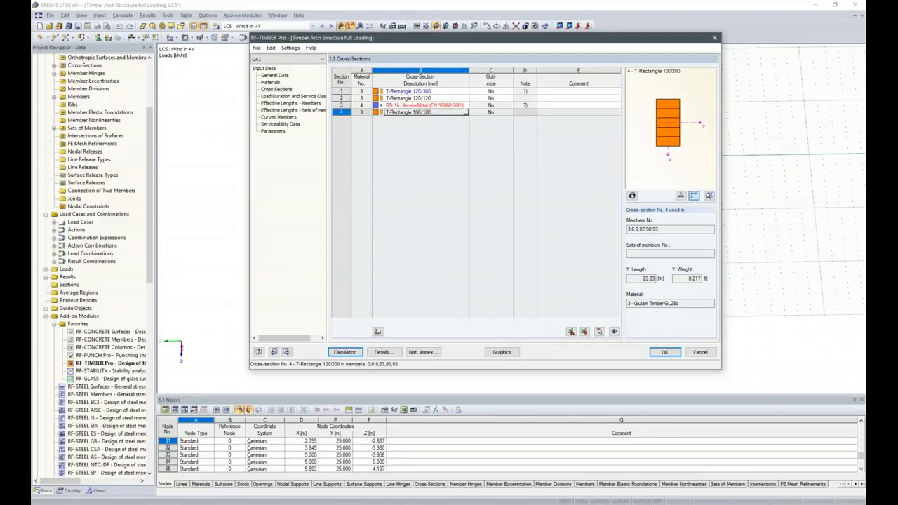
key(Up)
key(Up)
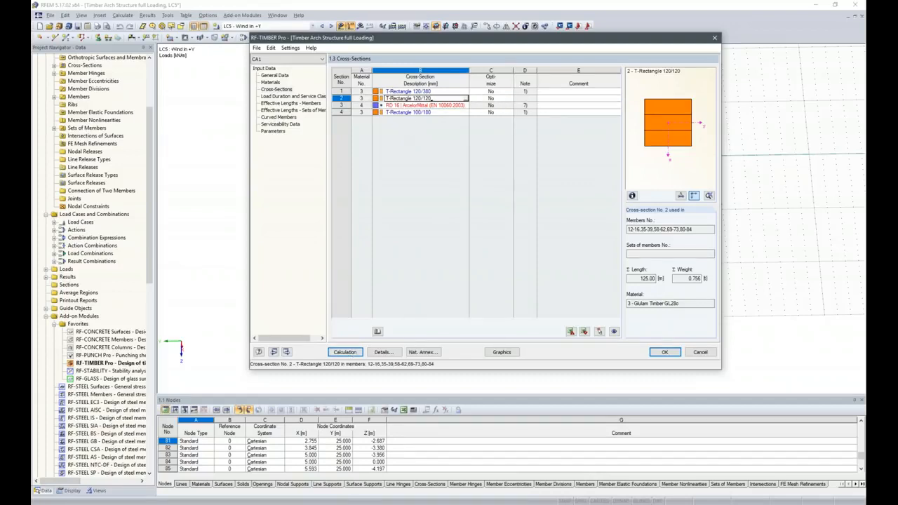
- Export all modified cross-sections to RFEM and accept the deletion of the existing results
click(425, 113)
right_click(424, 113)
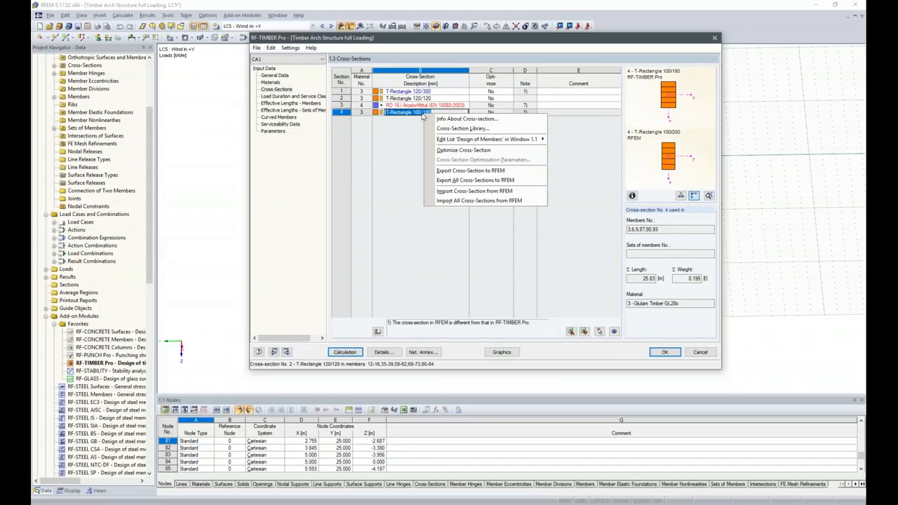
click(484, 181)
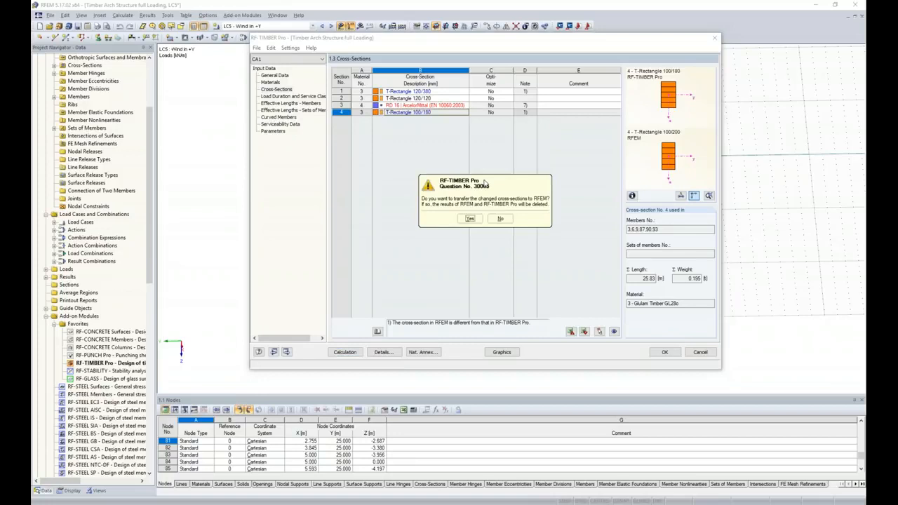
click(470, 219)
click(472, 221)
click(485, 221)
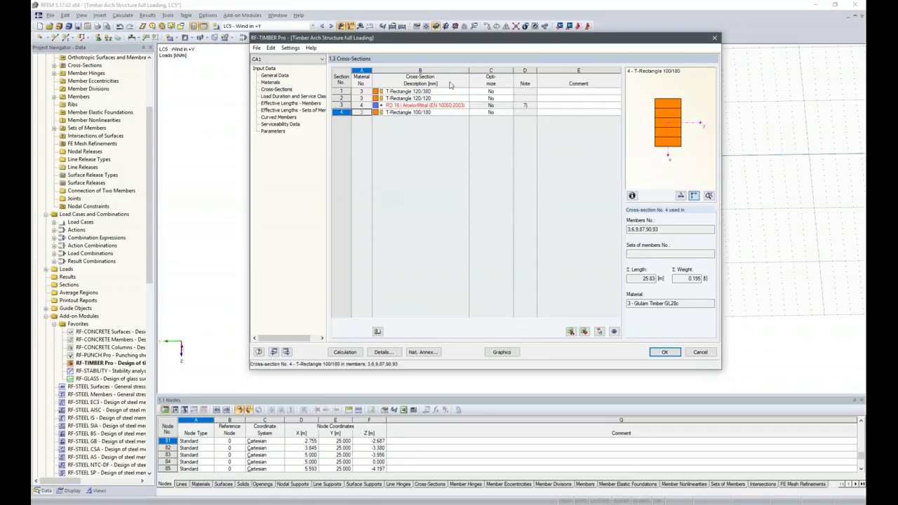
- Recalculate the timber design and inspect the biaxial bending and compression check of the curved beams with the 120/380 cross-section
click(345, 352)
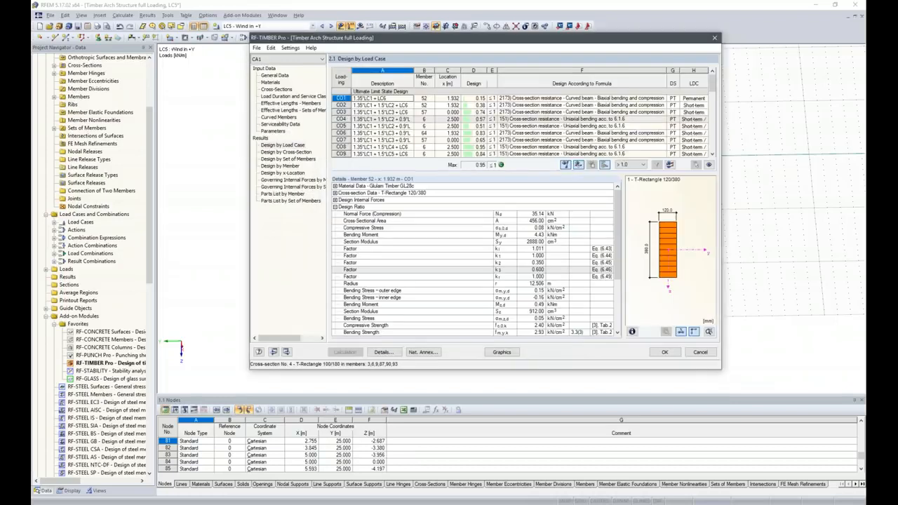
click(288, 166)
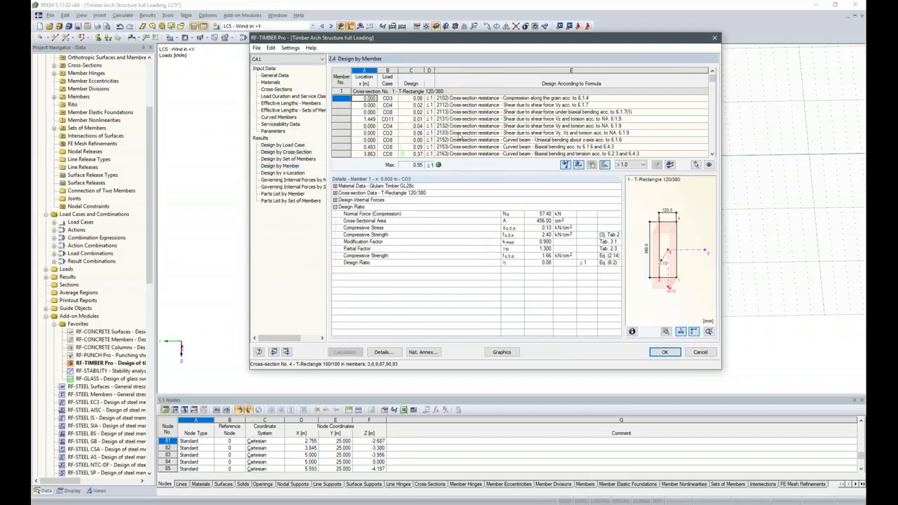
scroll(488, 125, down, 3)
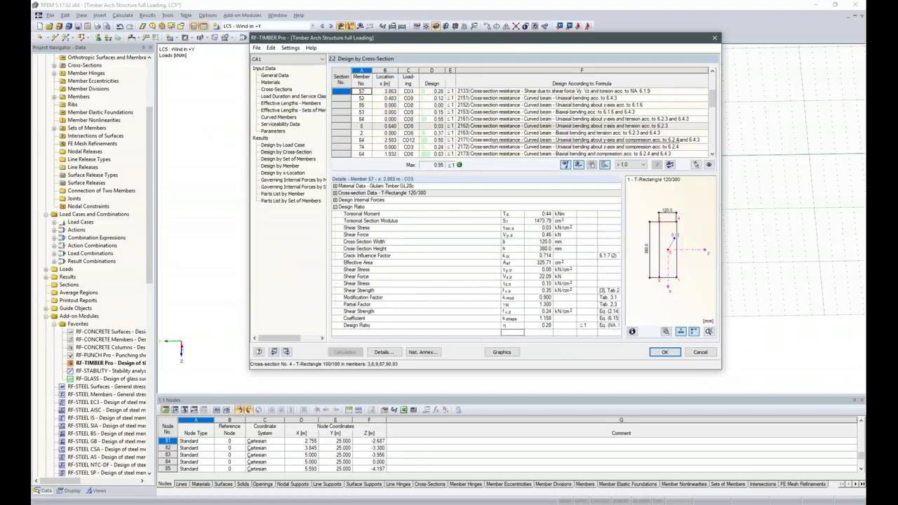
scroll(440, 137, down, 2)
click(440, 133)
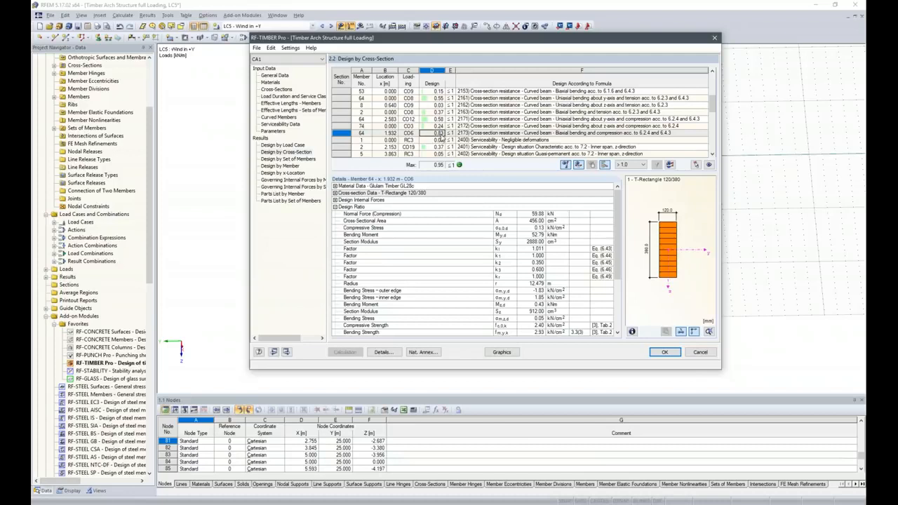
- Review the serviceability ratios of the arches and the design ratios of the 120/120 and 100/180 cross-sections
scroll(441, 137, down, 1)
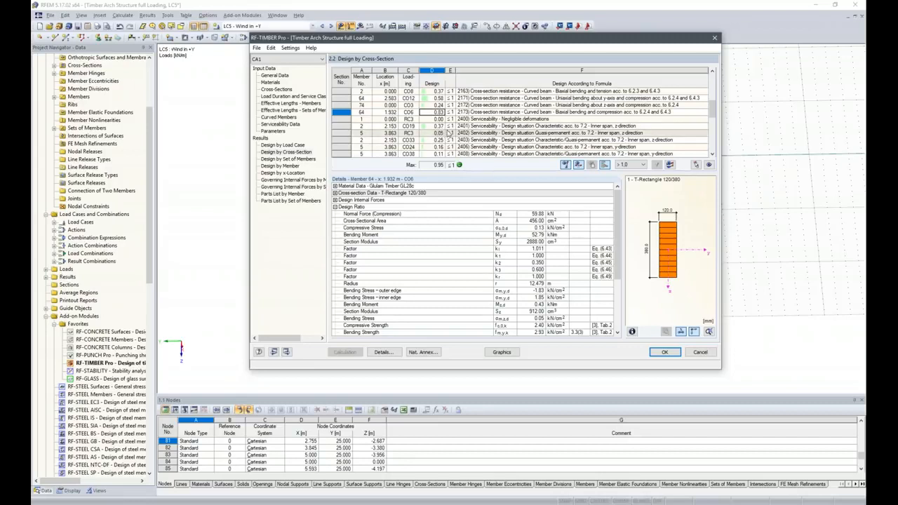
scroll(448, 134, down, 1)
scroll(448, 133, down, 1)
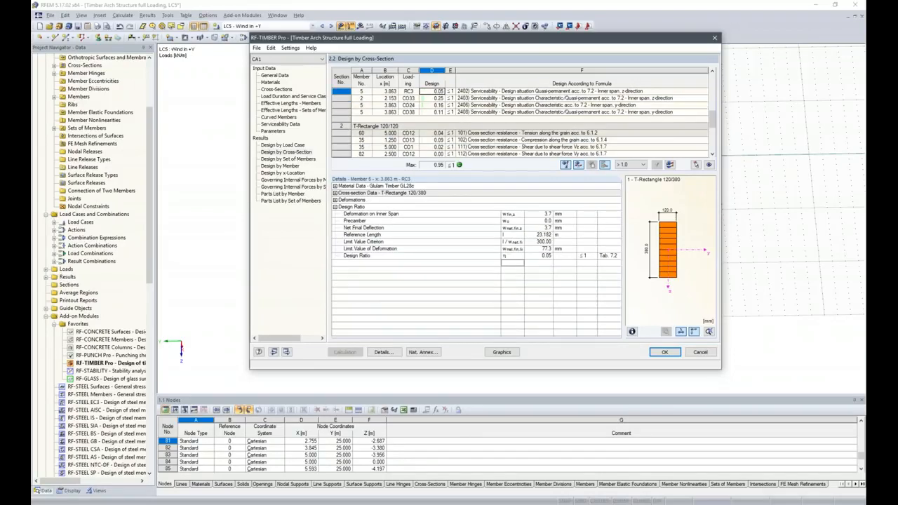
scroll(447, 133, down, 1)
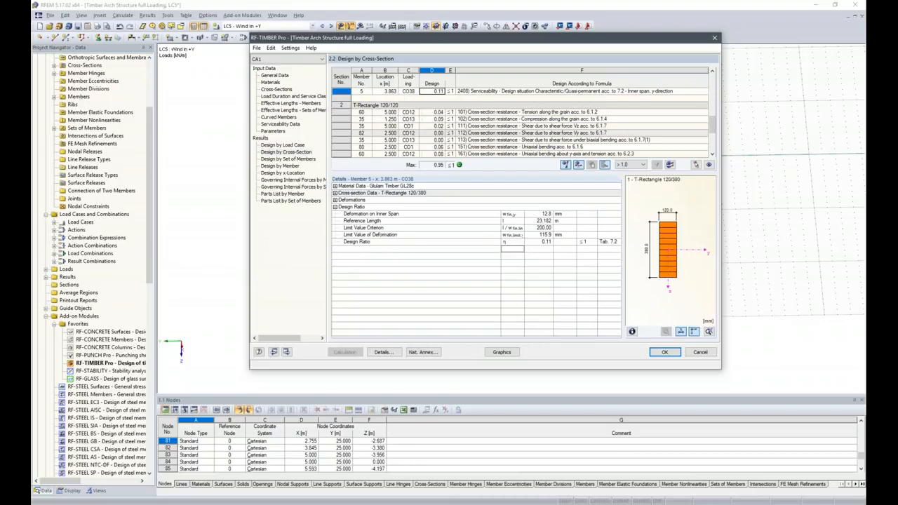
scroll(447, 133, down, 2)
scroll(447, 133, down, 1)
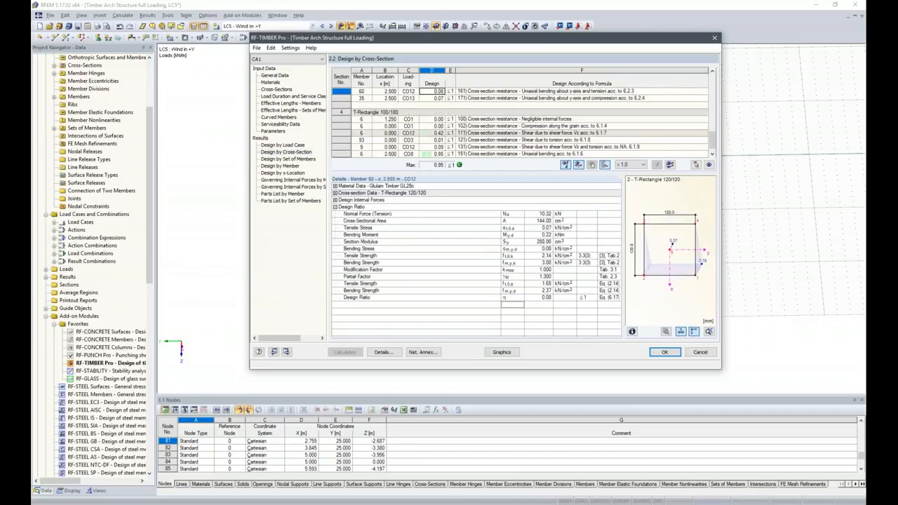
scroll(448, 133, down, 1)
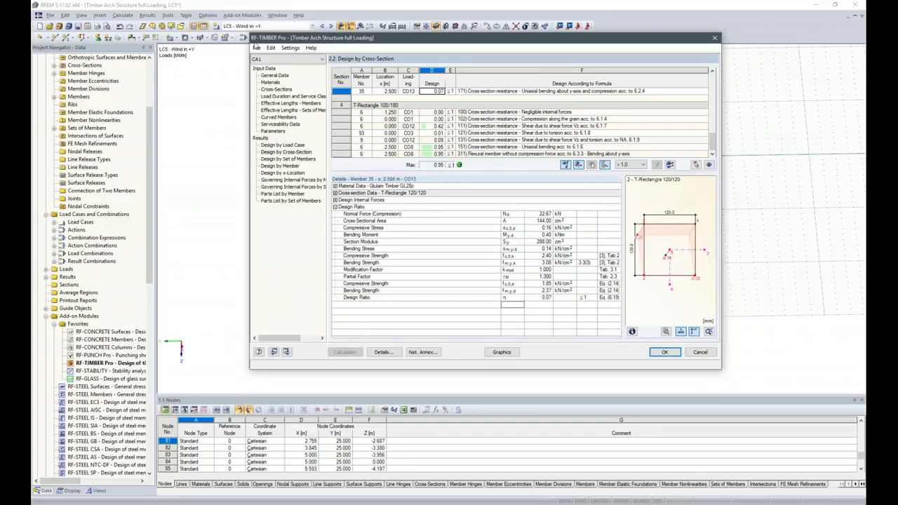
- Create a new RF-TIMBER Pro design case no. 2 with the description Perpendicular Tension
click(257, 48)
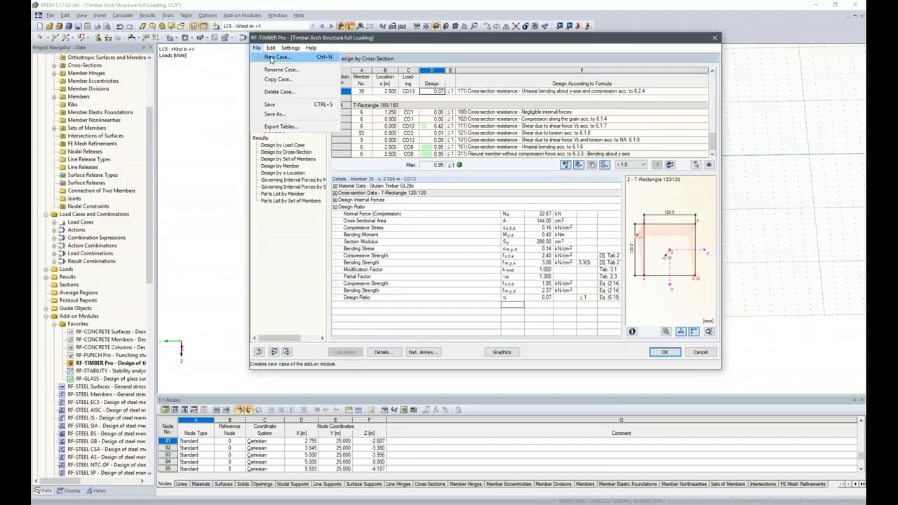
click(274, 58)
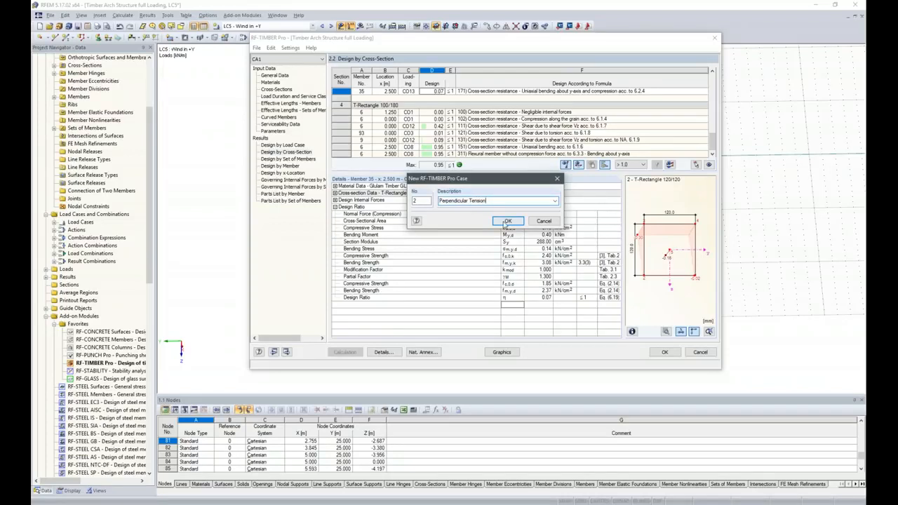
click(508, 221)
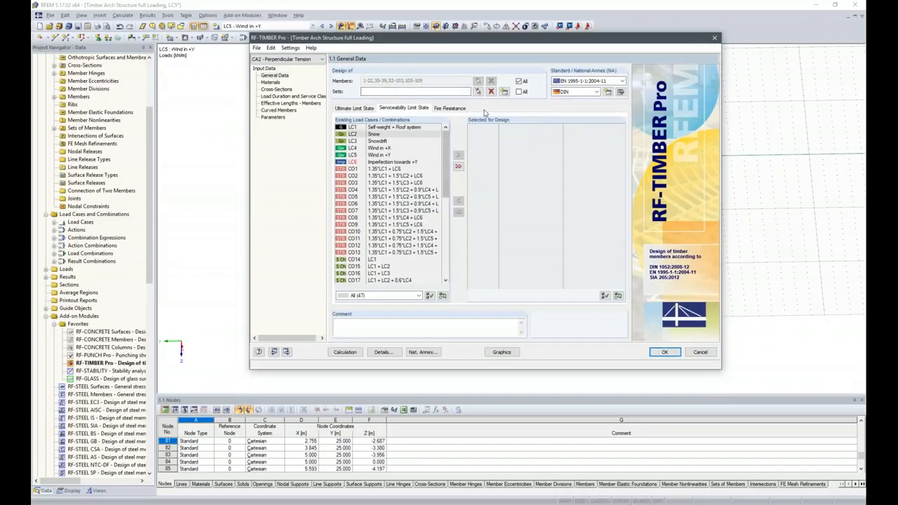
- Restrict the new case to member 109, add RC1 to its serviceability limit state design, and accept the module data
click(519, 82)
drag(445, 82, 357, 80)
text(109)
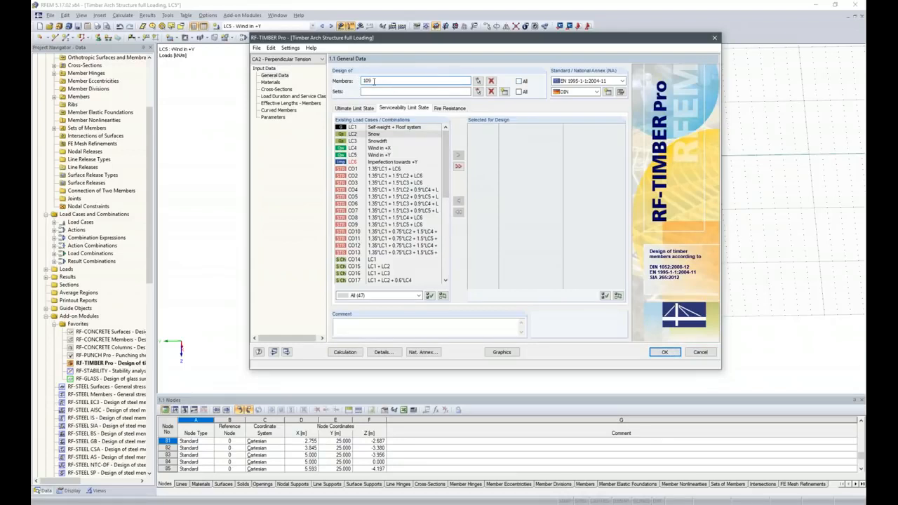
drag(445, 184, 443, 264)
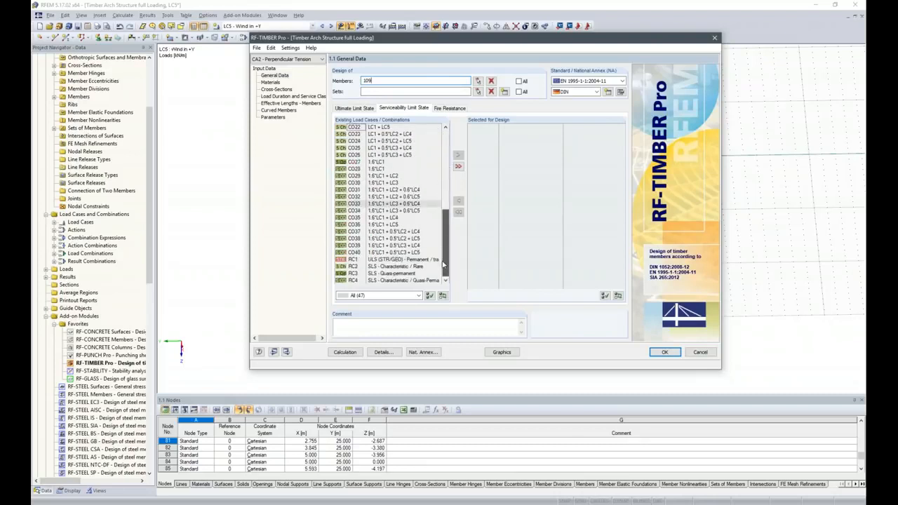
double_click(354, 260)
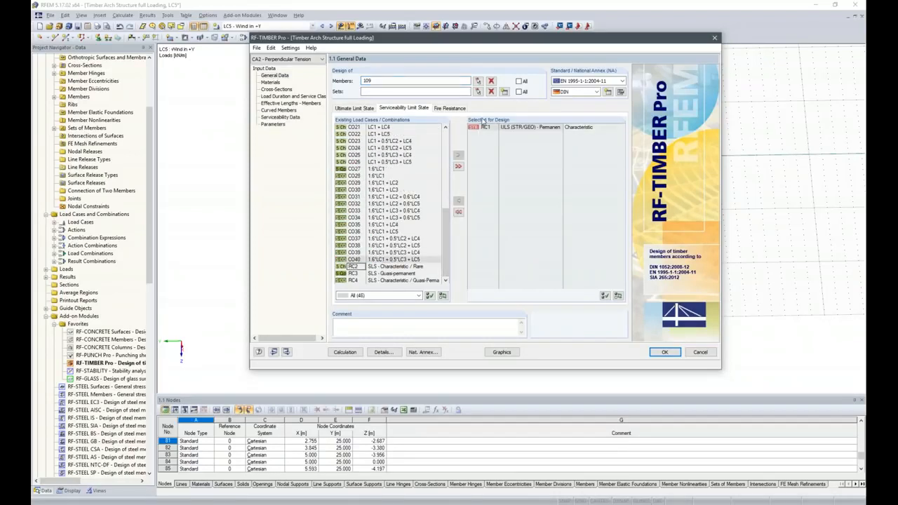
click(663, 352)
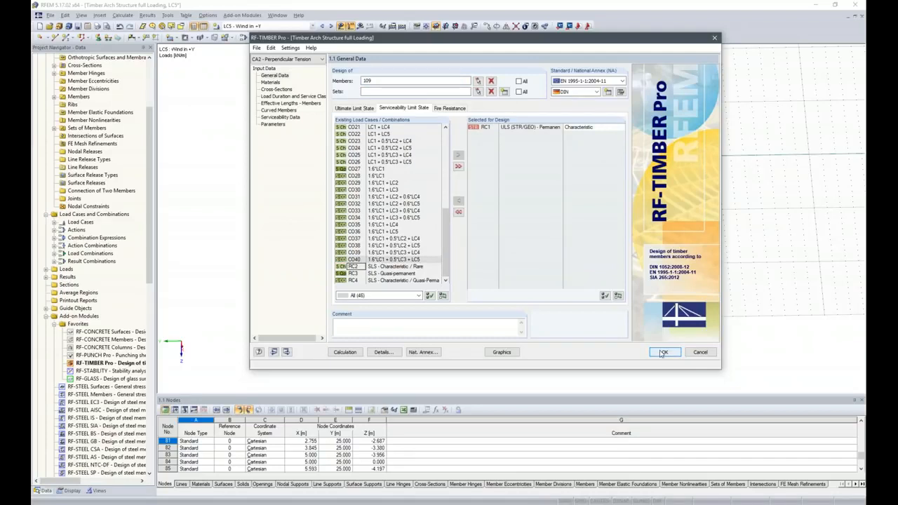
click(664, 352)
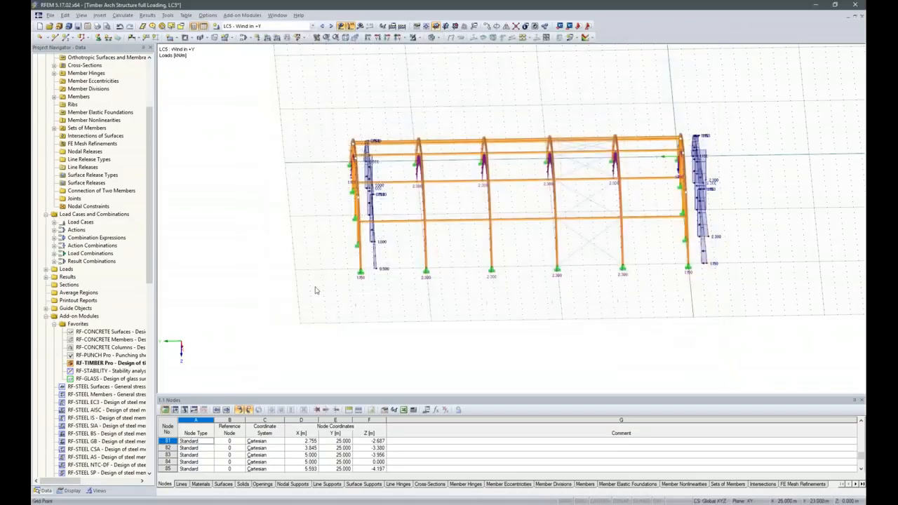
- Locate result beam member 109 in the project's member list and highlight it in the model
scroll(59, 92, up, 1)
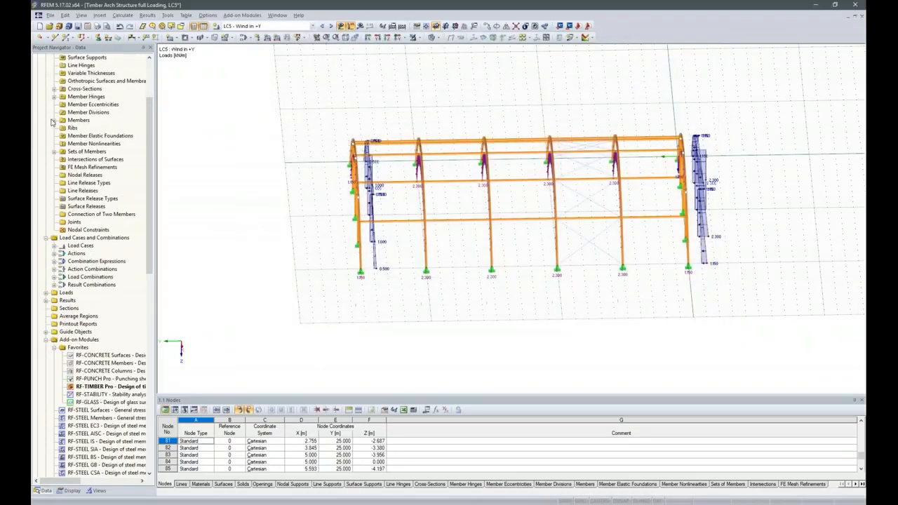
click(54, 120)
scroll(104, 207, down, 20)
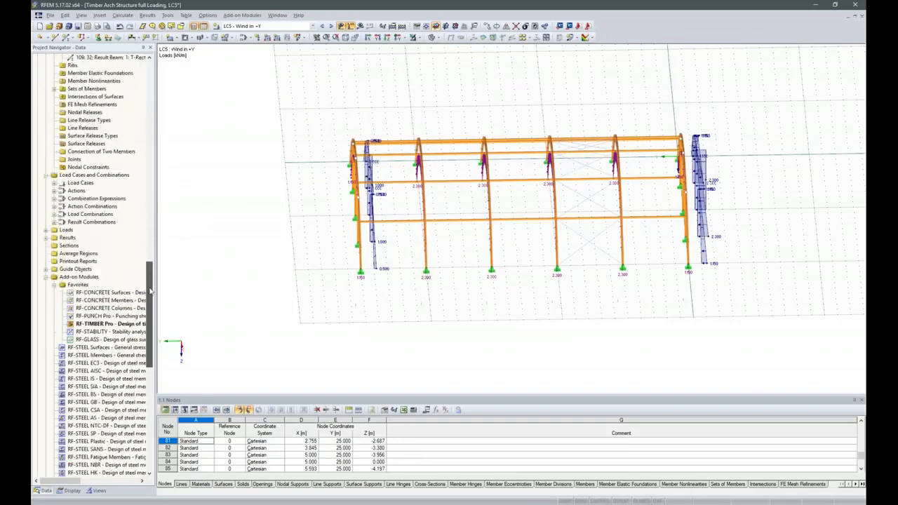
click(110, 190)
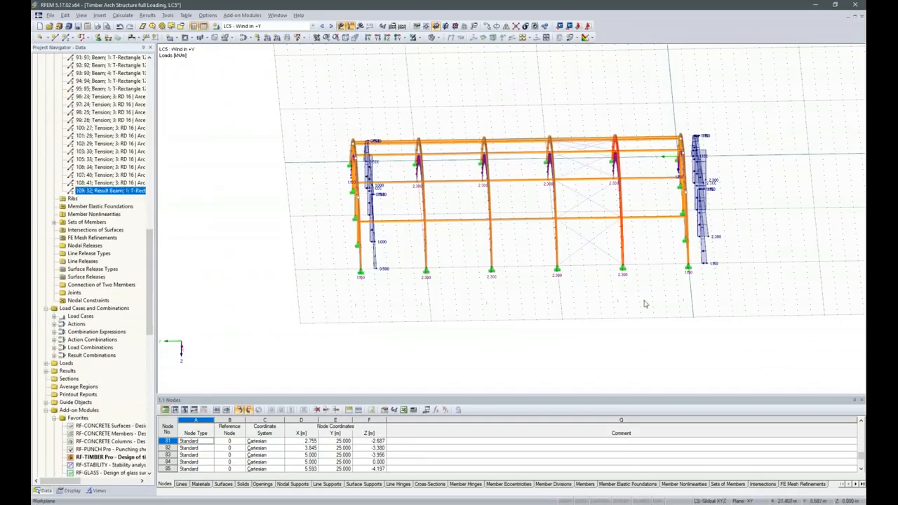
- Examine result beam 109 up close where it runs along the arch down to its support
scroll(609, 263, up, 1)
scroll(618, 267, up, 8)
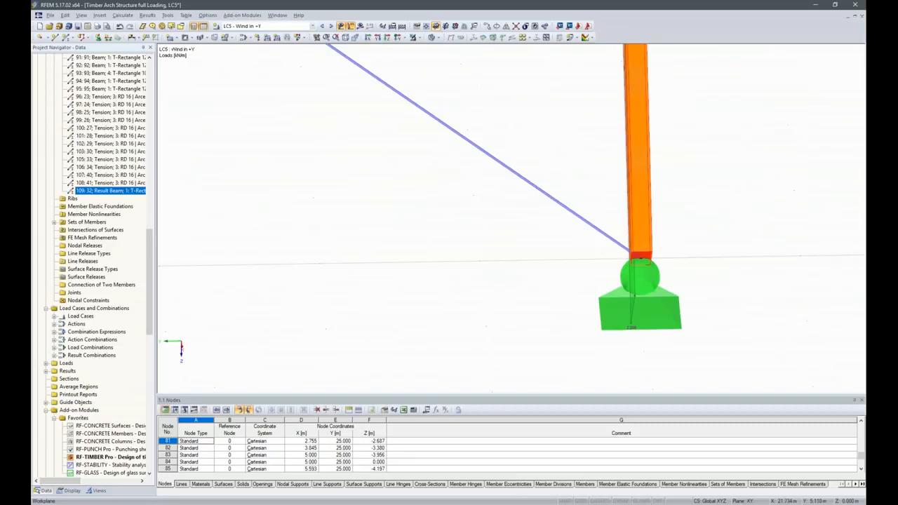
middle_drag(609, 377, 647, 379)
scroll(675, 314, down, 4)
scroll(672, 317, up, 6)
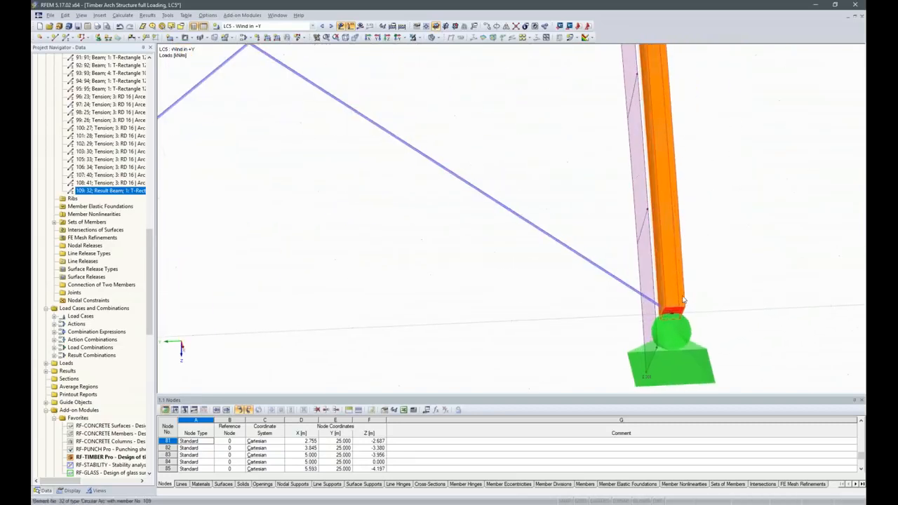
scroll(672, 317, up, 2)
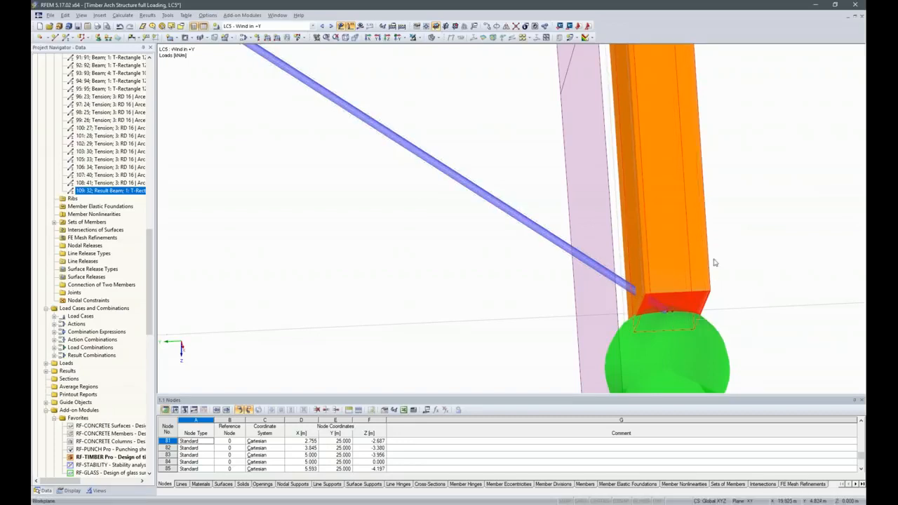
scroll(546, 302, down, 9)
scroll(523, 148, down, 10)
scroll(554, 98, up, 6)
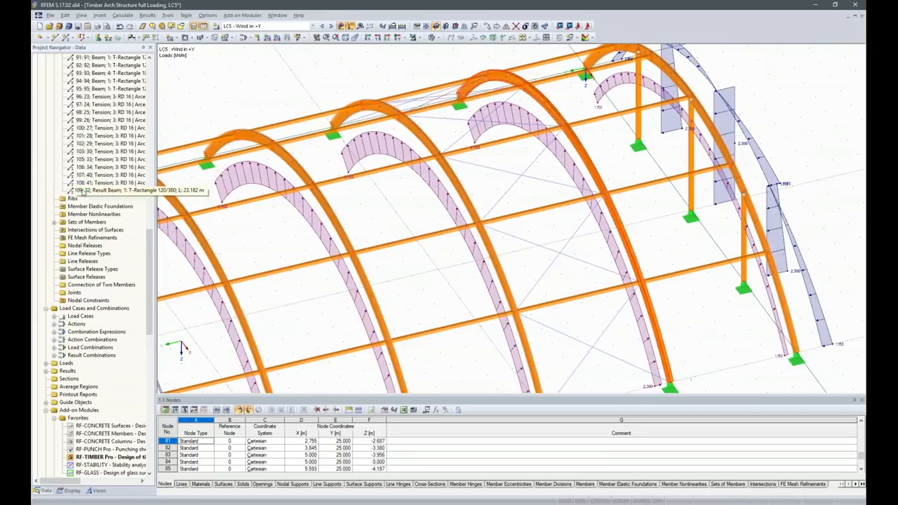
- Reopen RF-TIMBER Pro with the Perpendicular Tension case and add RC1 to its ultimate limit state design
double_click(93, 456)
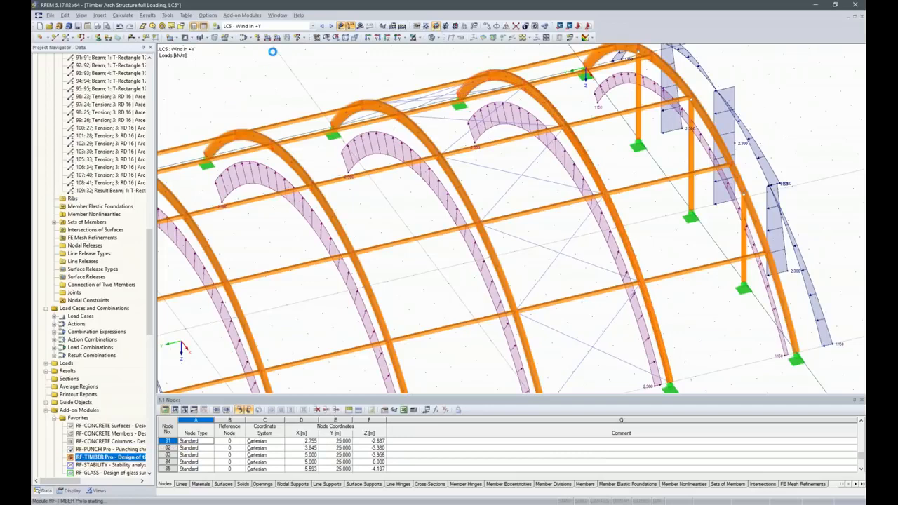
click(254, 111)
click(251, 127)
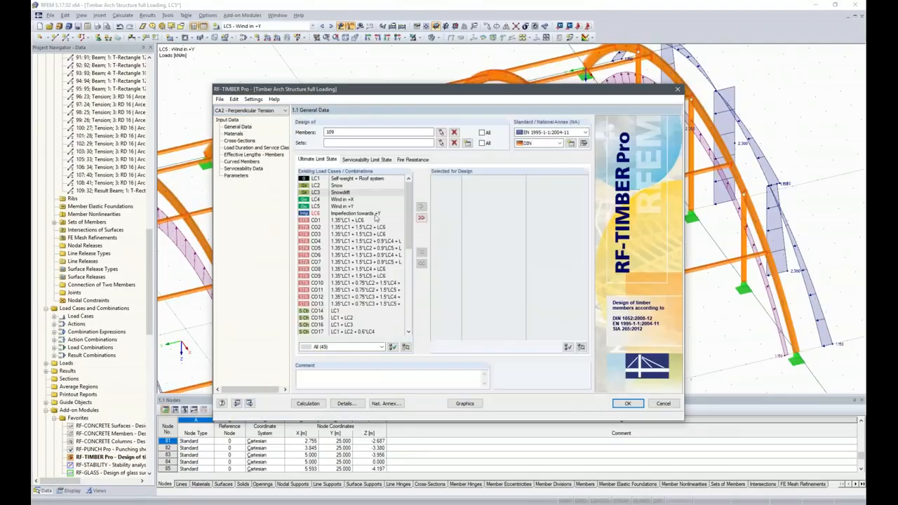
click(335, 133)
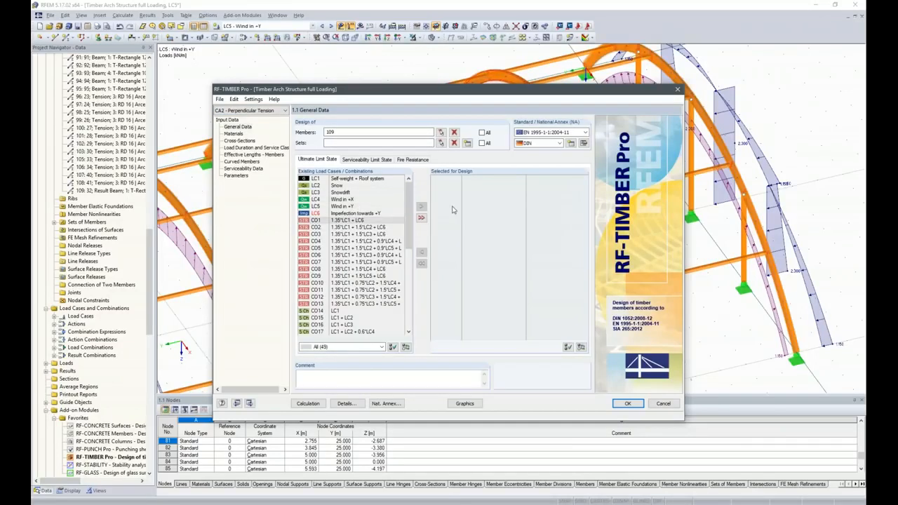
scroll(374, 289, down, 7)
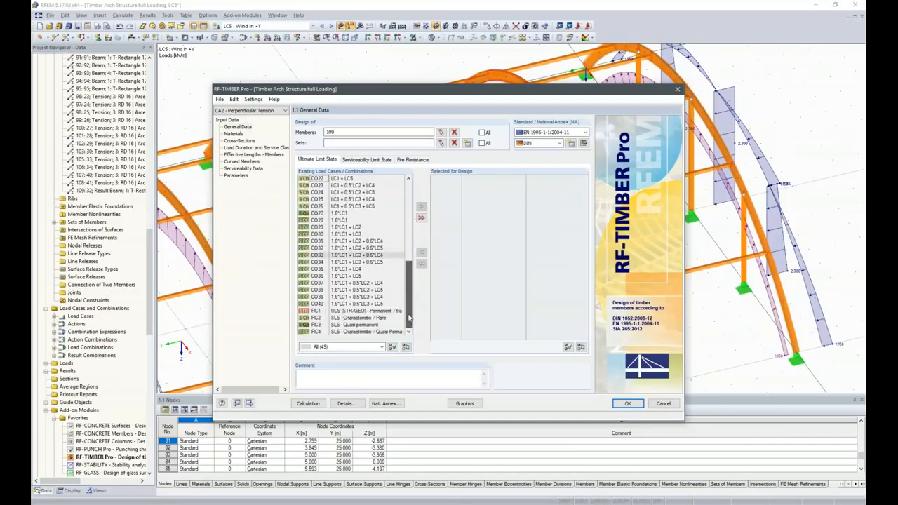
double_click(318, 312)
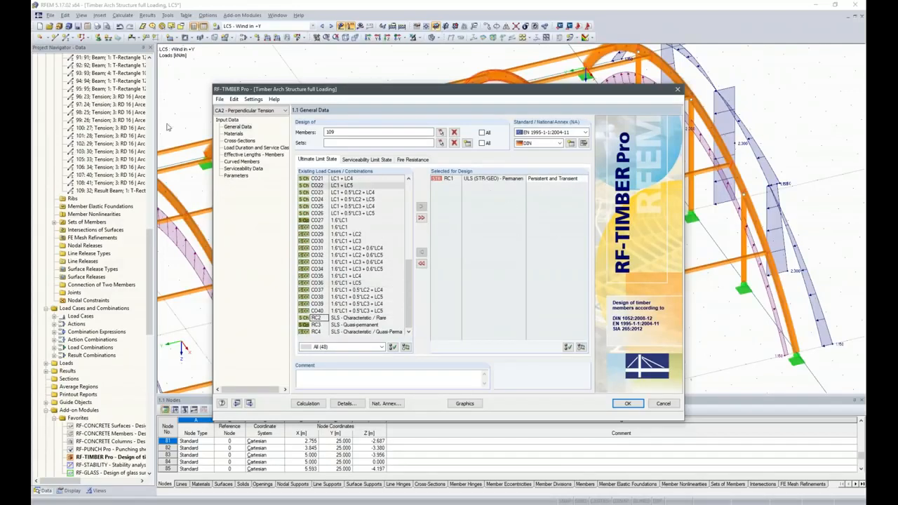
- Activate the perpendicular tension design for curved member 109 and try to calculate the case
click(240, 162)
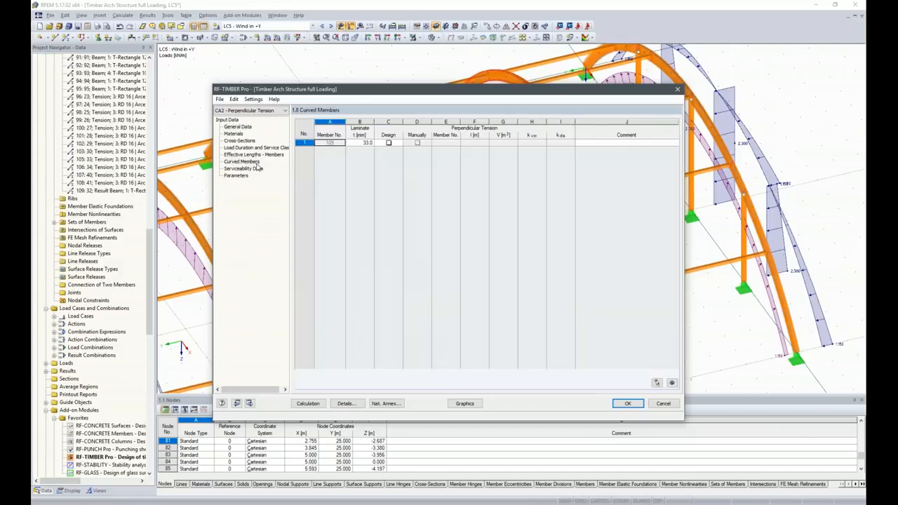
click(388, 143)
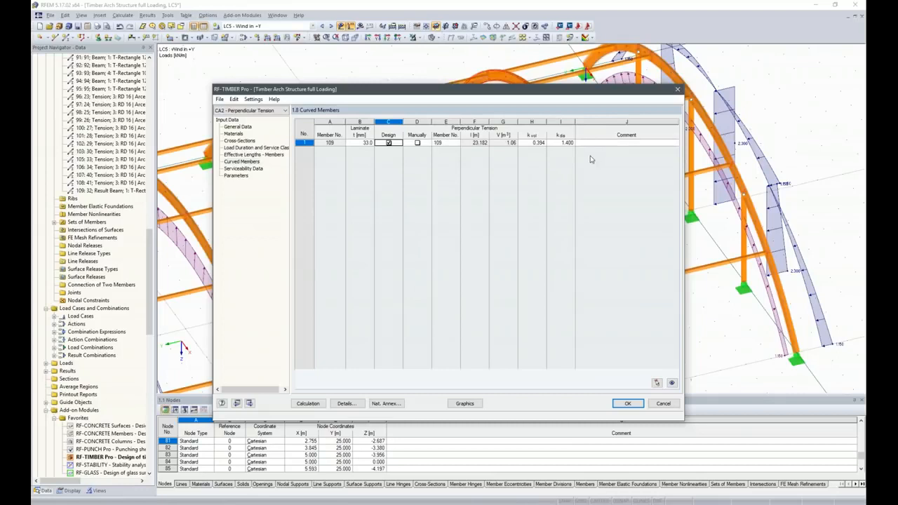
click(307, 404)
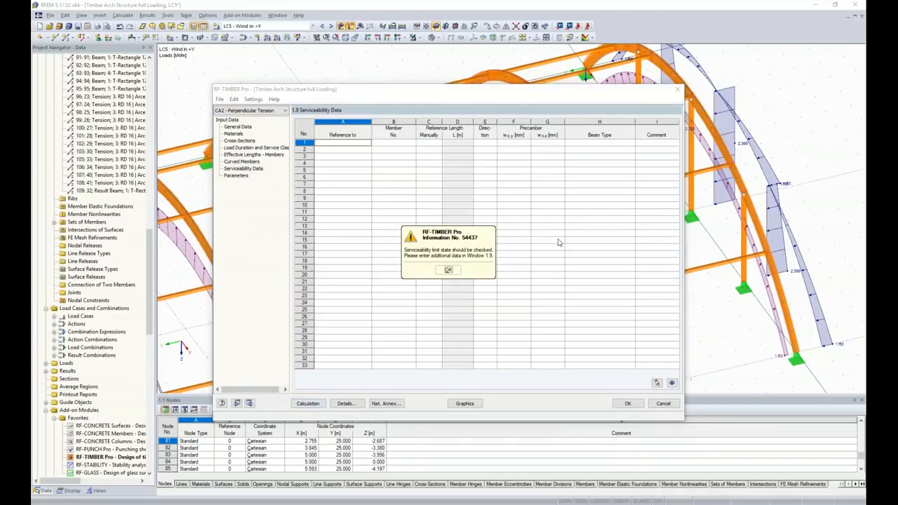
- Remove RC1 from the case's serviceability limit state design and run the calculation
click(447, 271)
click(236, 127)
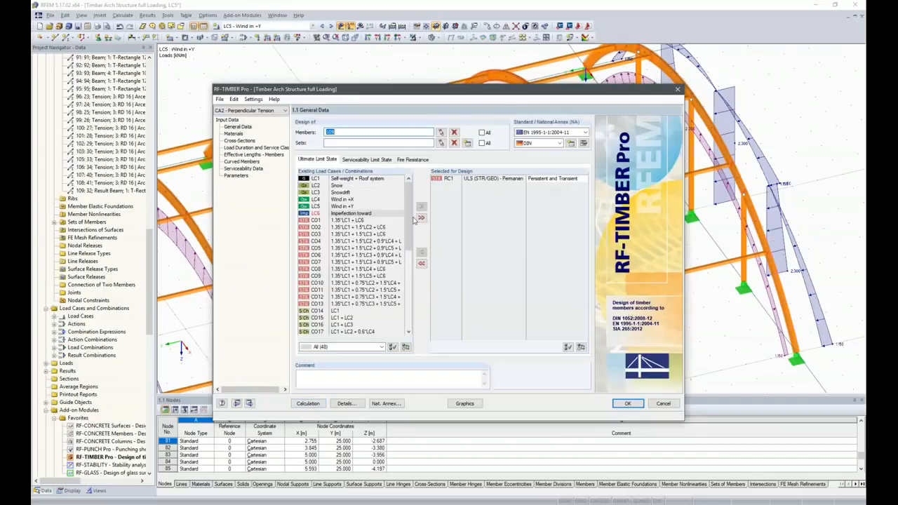
click(365, 159)
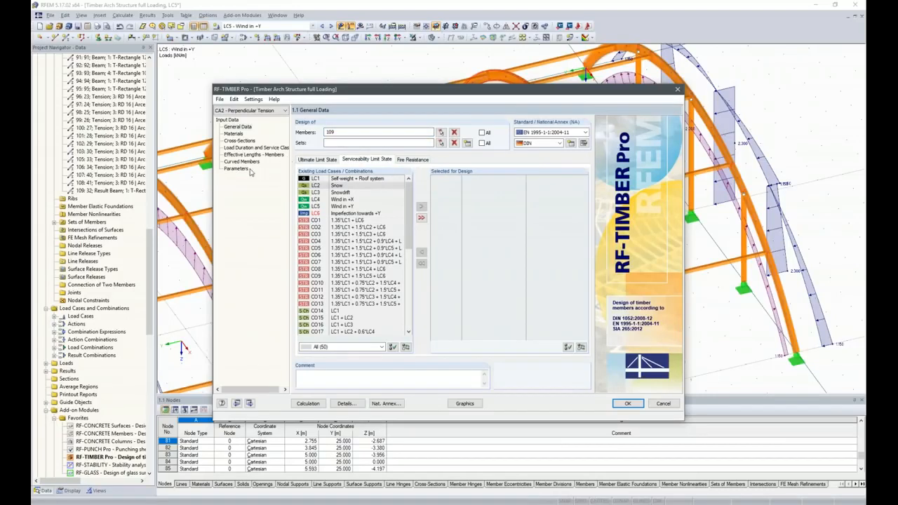
click(308, 404)
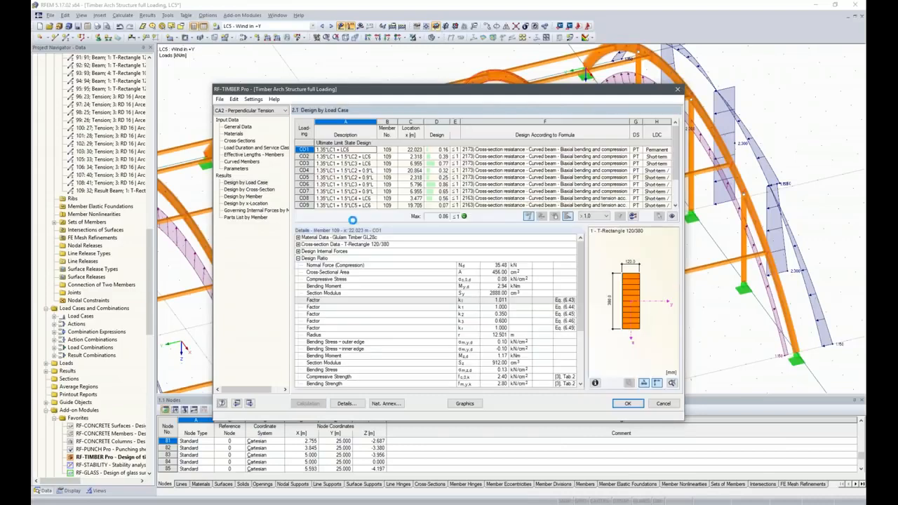
- Review member 109's design ratios by cross-section, including tension perpendicular to grain, and close the module with its data accepted
click(248, 189)
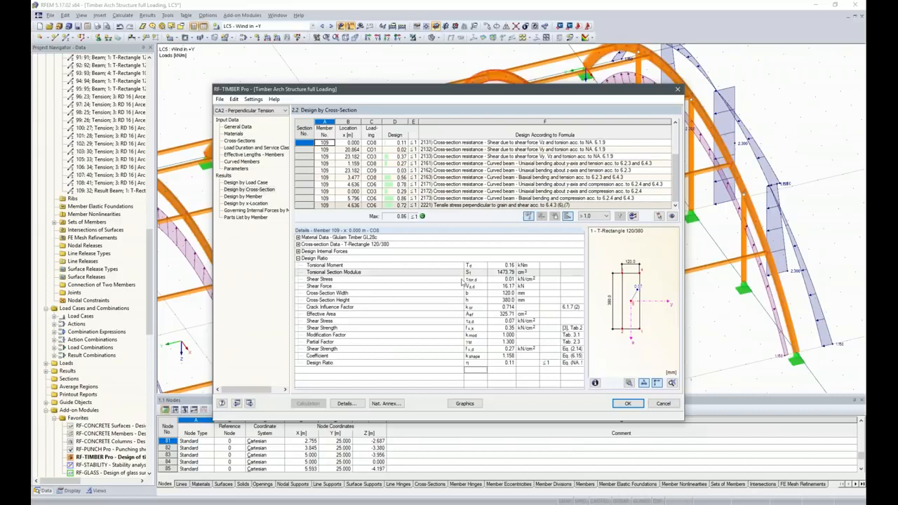
click(625, 403)
click(625, 403)
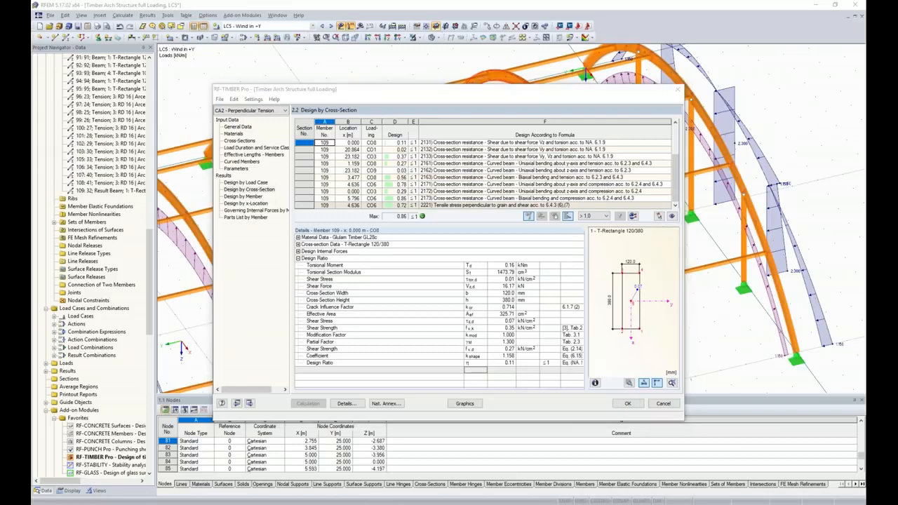
- Switch to the browser and look through the Dlubal Webinars page, including its recorded webinars and the trial version download link
mouse_move(386, 498)
click(392, 481)
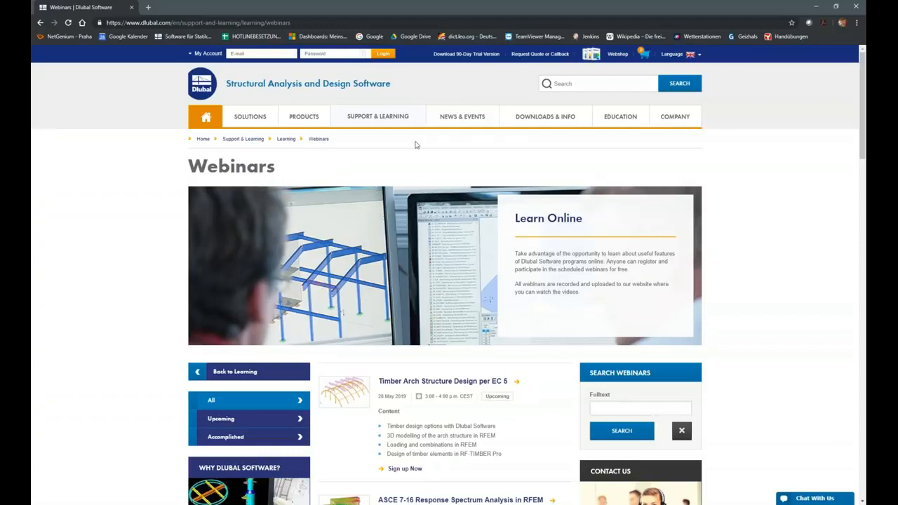
mouse_move(368, 120)
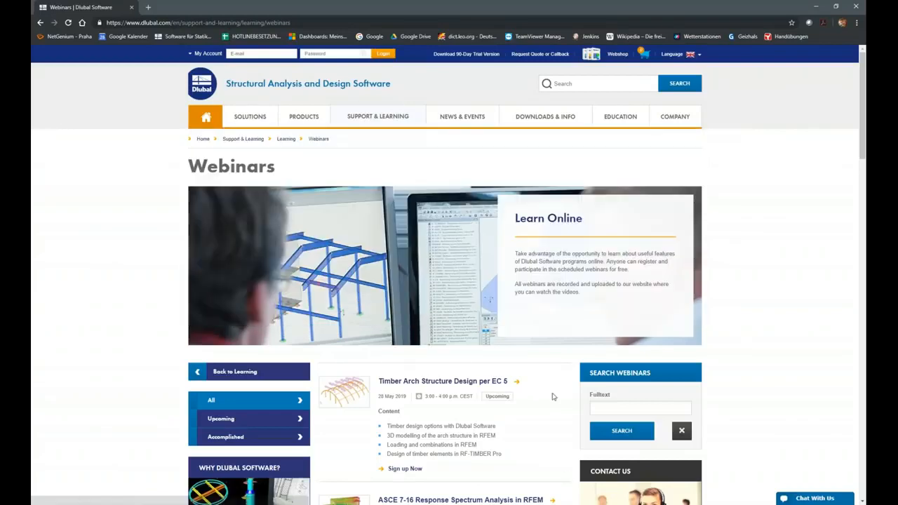
scroll(484, 159, down, 5)
scroll(484, 159, down, 10)
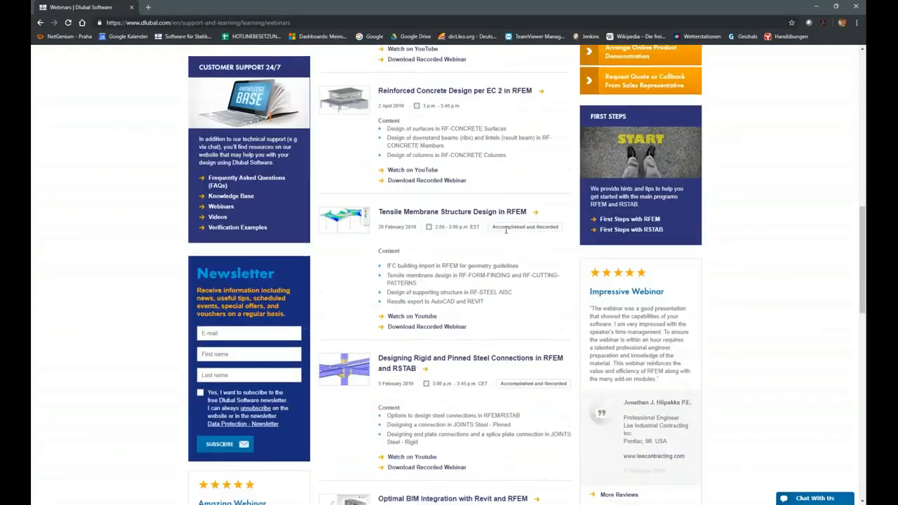
scroll(538, 287, down, 8)
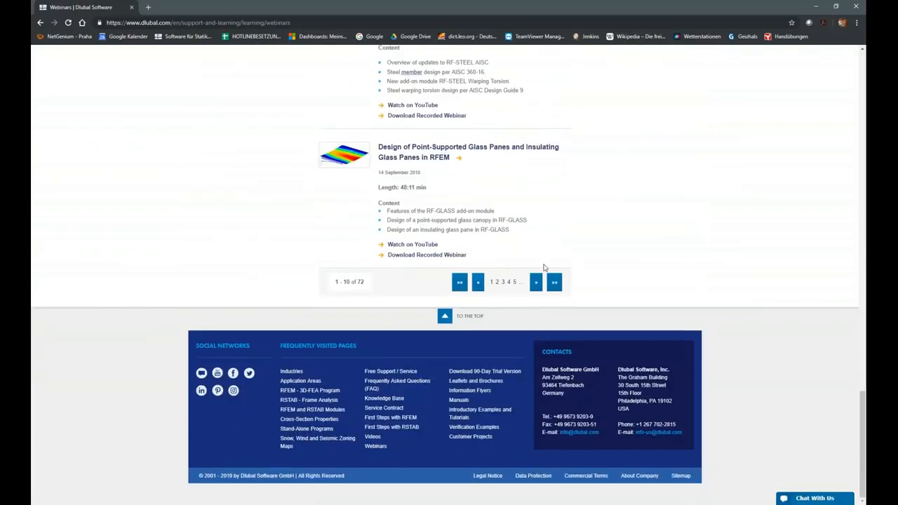
scroll(541, 280, up, 14)
scroll(536, 300, up, 12)
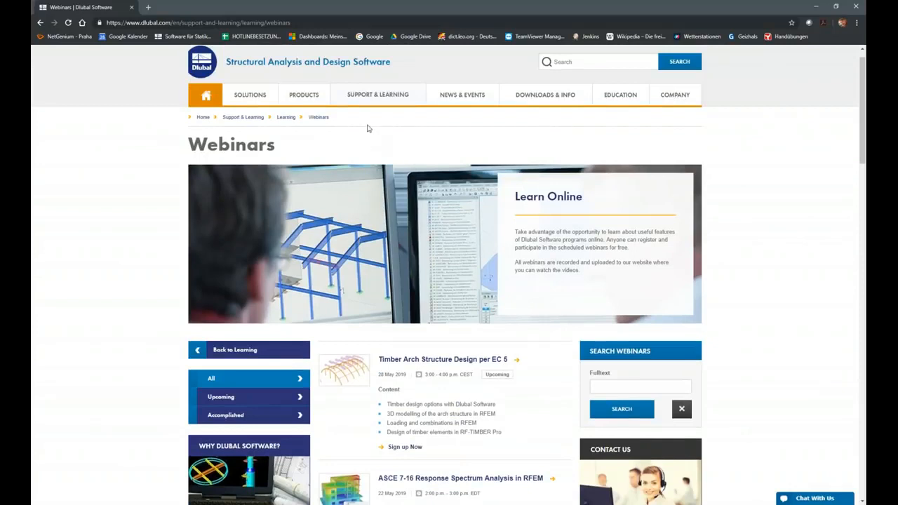
mouse_move(363, 102)
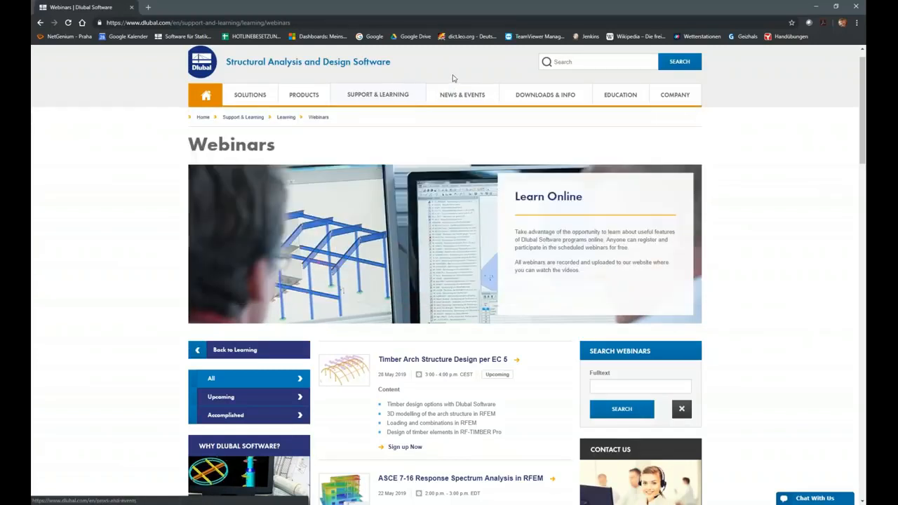
scroll(451, 85, up, 1)
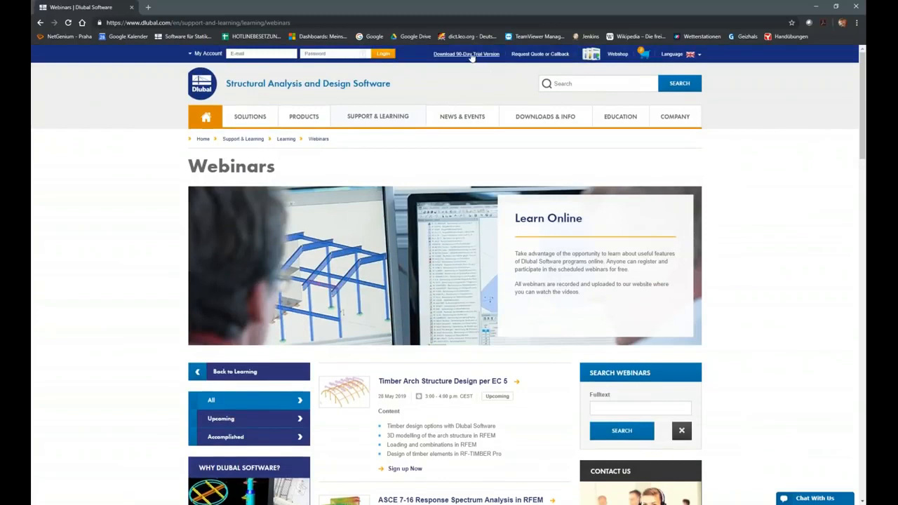